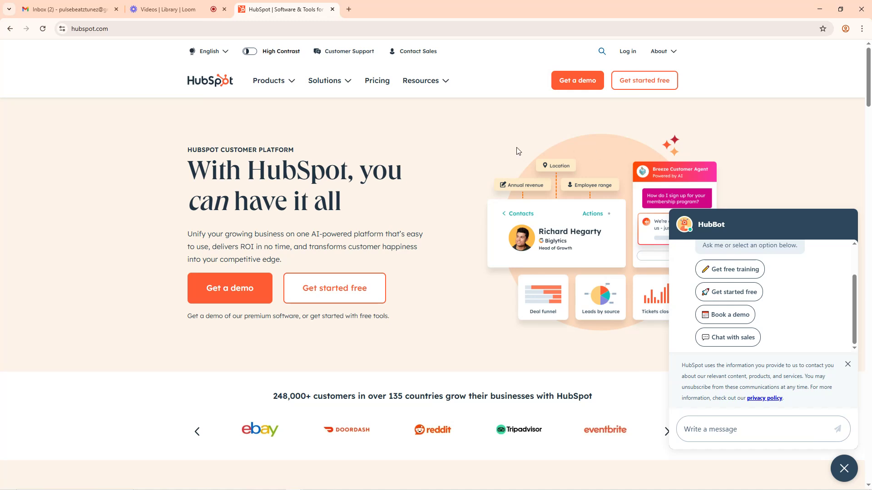
Step: Start the free HubSpot sign-up and authenticate with the listed Google account
{"action": "left_click", "coordinate": [627, 86]}
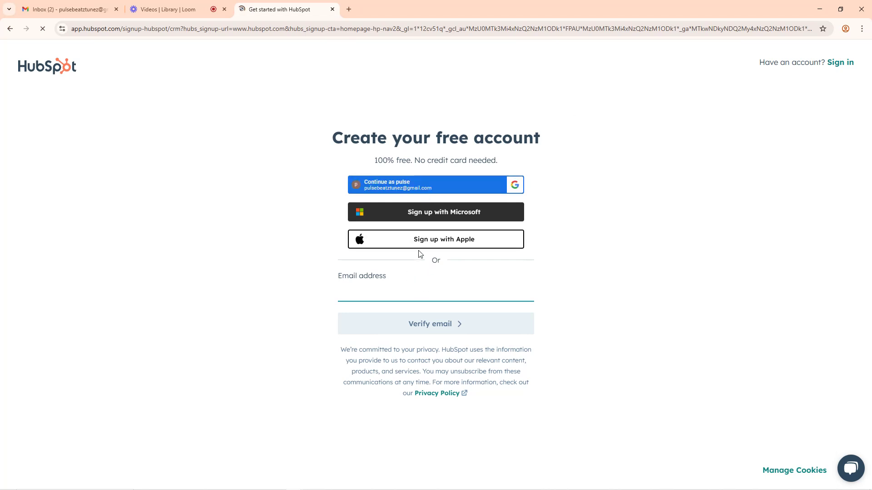
{"action": "left_click", "coordinate": [384, 185]}
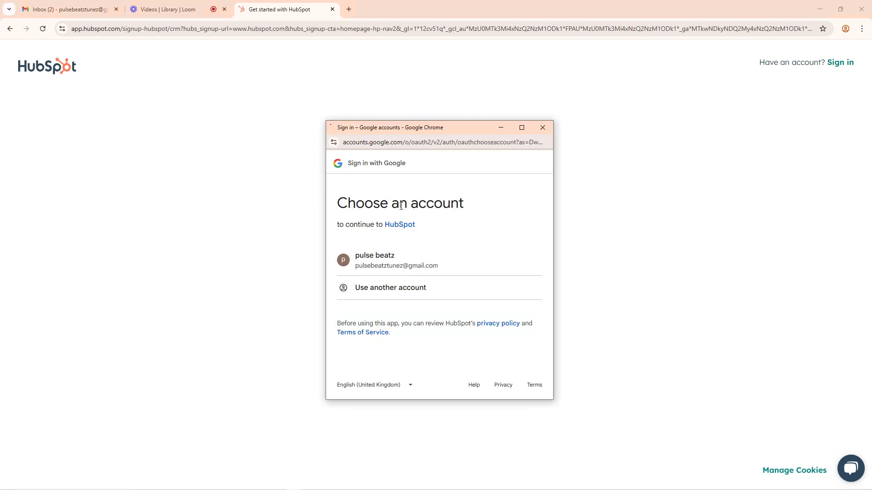
{"action": "left_click", "coordinate": [399, 265]}
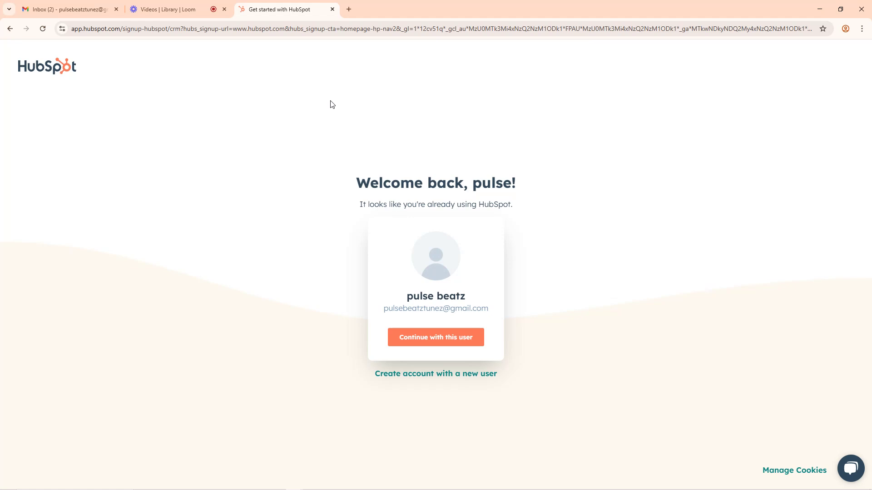
Step: Continue as the recognised existing user and enter the Otanwa Nigeria PLC account
{"action": "left_click", "coordinate": [142, 29]}
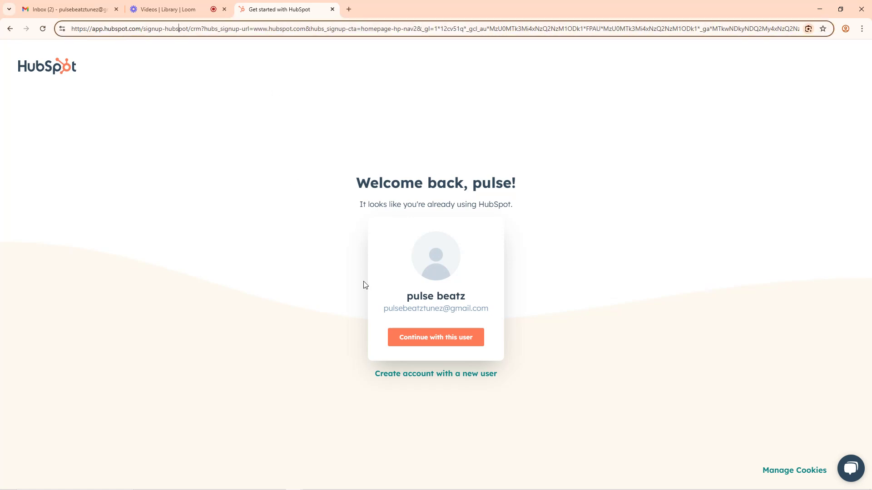
{"action": "left_click", "coordinate": [428, 341]}
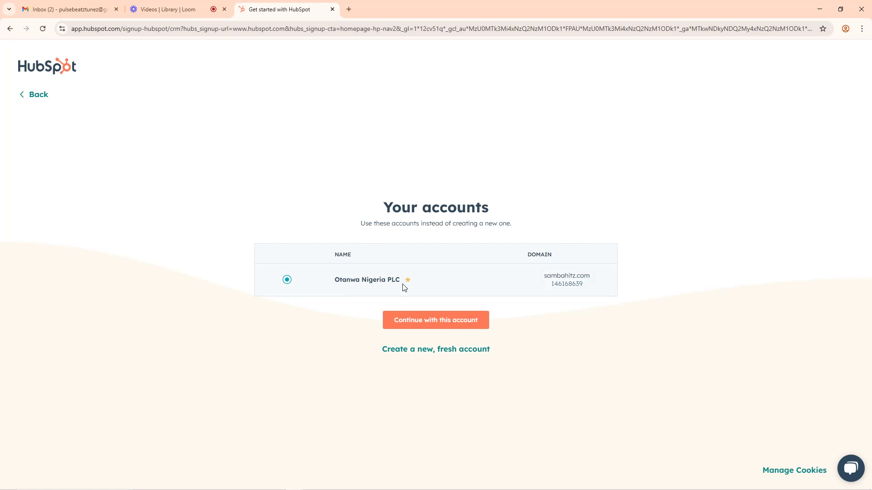
{"action": "left_click", "coordinate": [433, 322]}
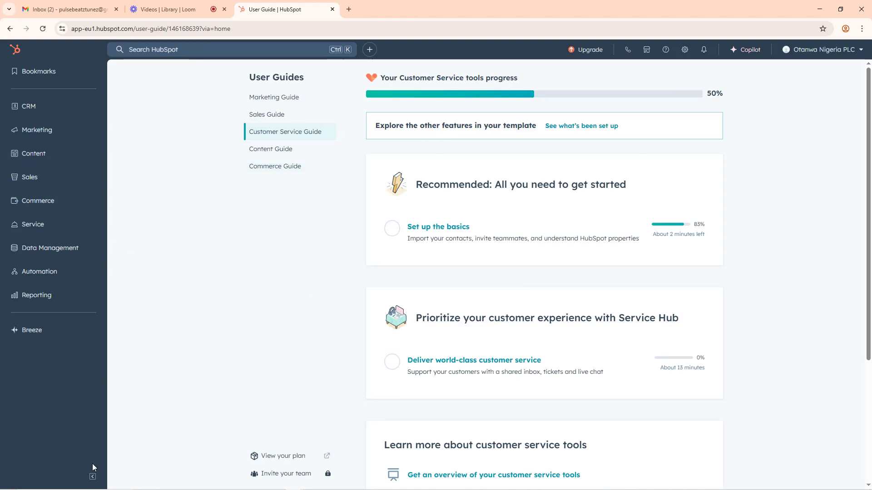
Step: Examine the tools offered under CRM, Marketing, Sales, Commerce and Content in HubSpot's navigation
{"action": "left_click", "coordinate": [93, 477]}
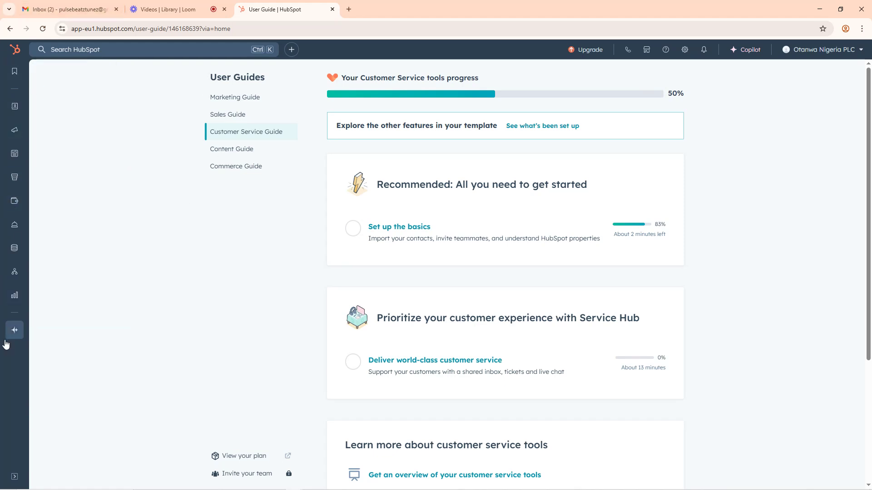
{"action": "mouse_move", "coordinate": [15, 112]}
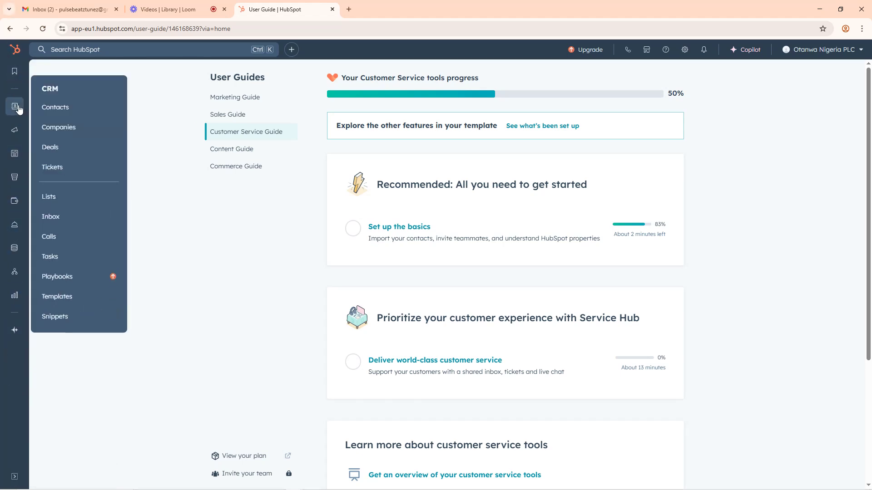
{"action": "left_click", "coordinate": [14, 477]}
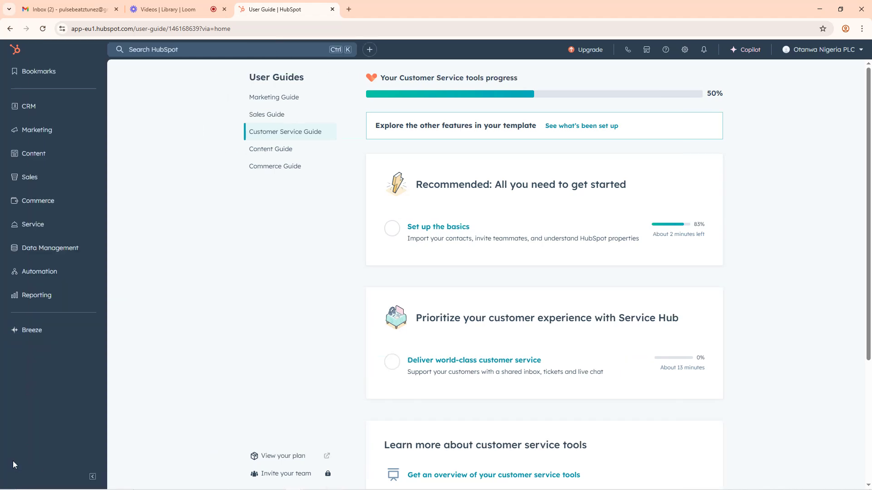
{"action": "left_click", "coordinate": [34, 109]}
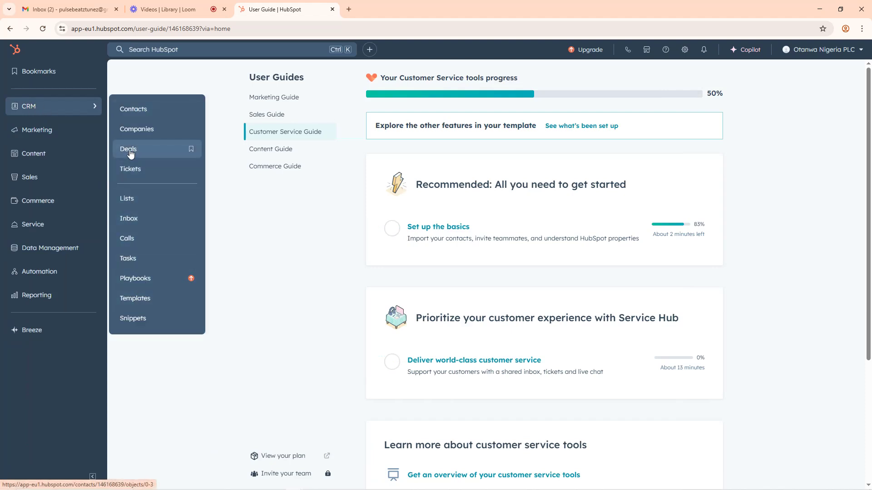
{"action": "left_click", "coordinate": [36, 133]}
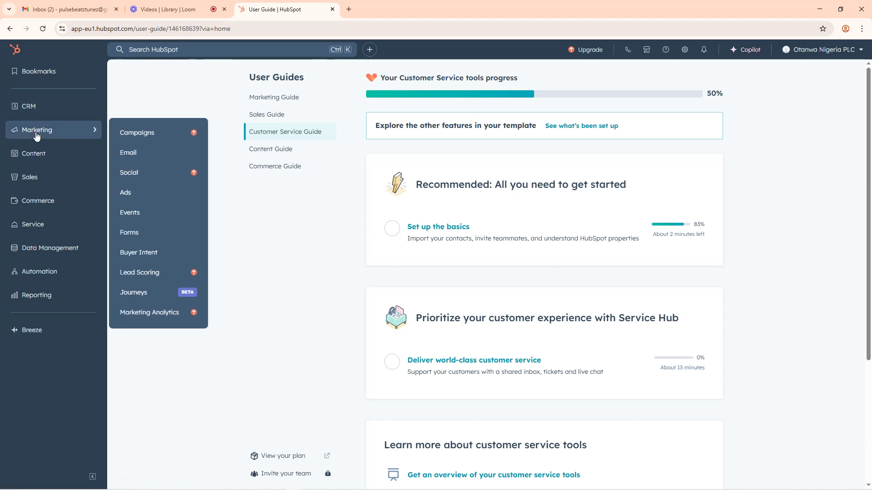
{"action": "left_click", "coordinate": [34, 179]}
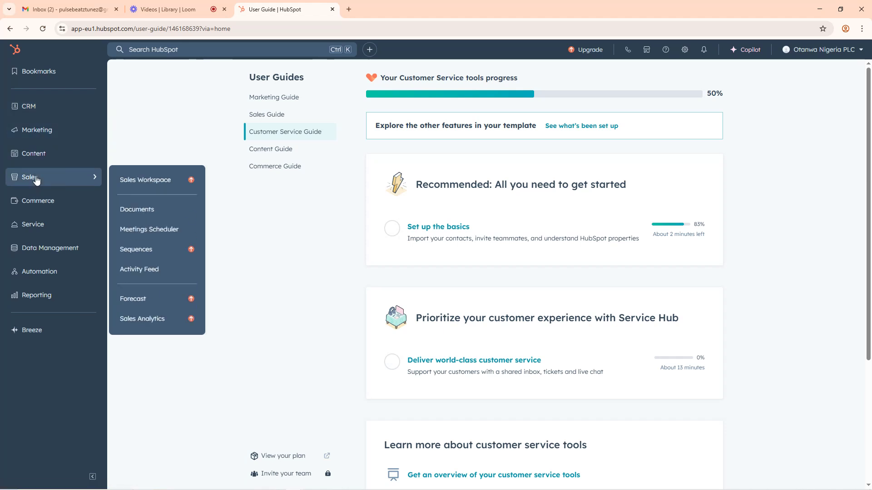
{"action": "left_click", "coordinate": [37, 204]}
{"action": "left_click", "coordinate": [36, 153]}
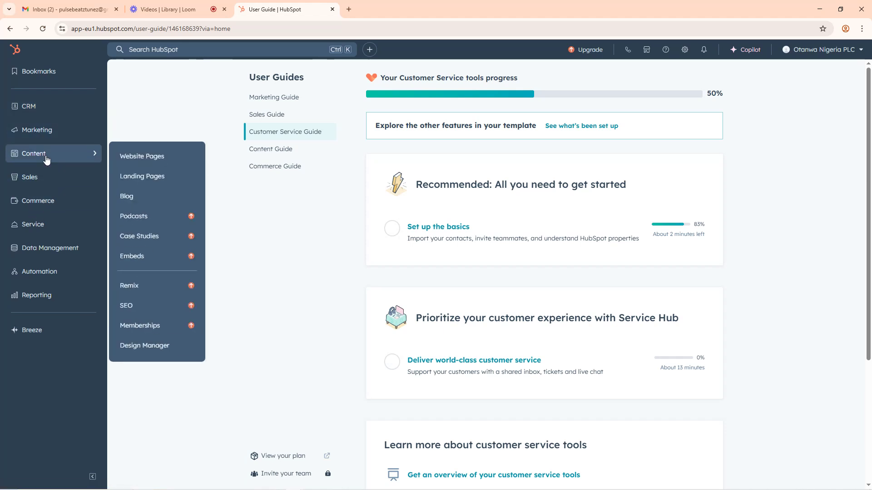
{"action": "left_click", "coordinate": [45, 133]}
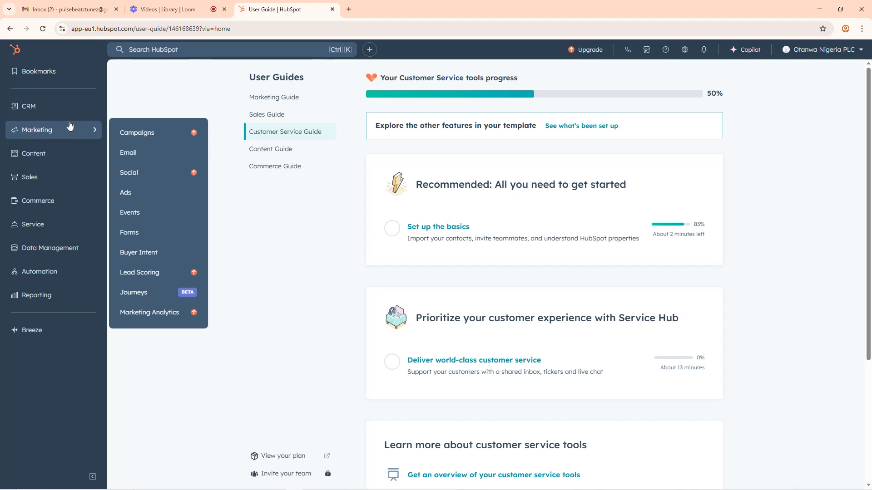
Step: Review HubSpot's Commerce and Marketing tool lists, including the Campaigns entry
{"action": "left_click", "coordinate": [190, 9]}
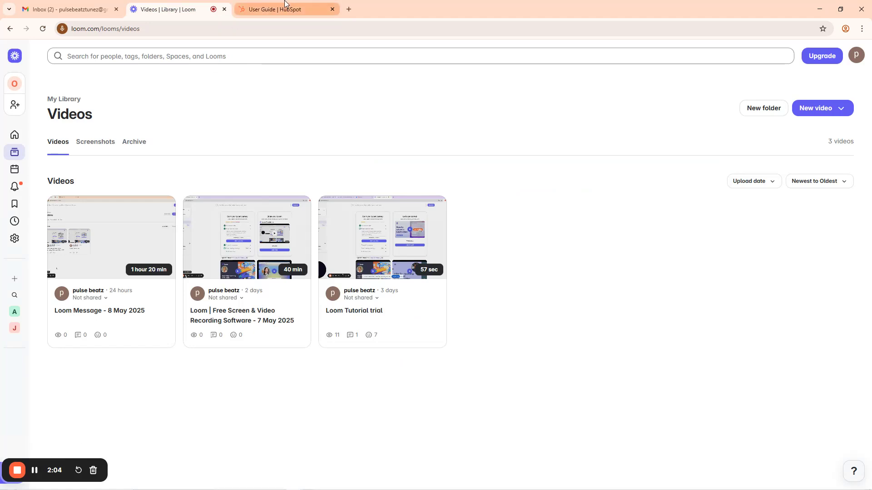
{"action": "left_click", "coordinate": [273, 10]}
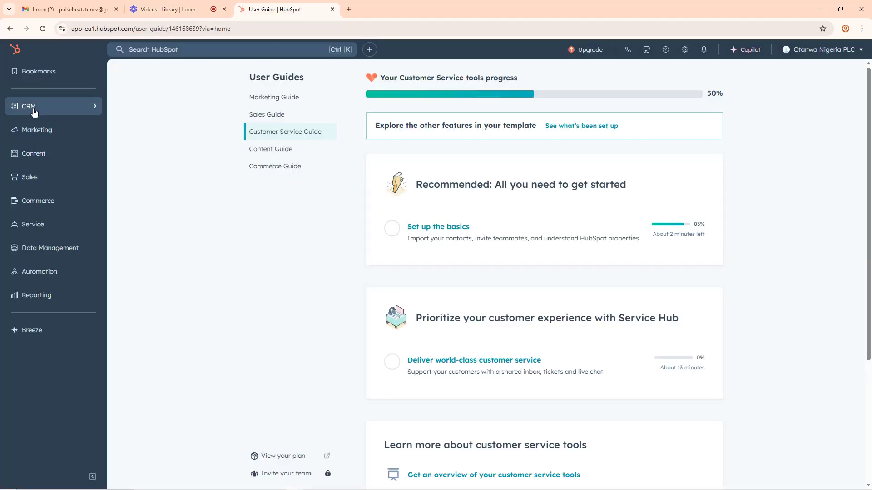
{"action": "mouse_move", "coordinate": [58, 113]}
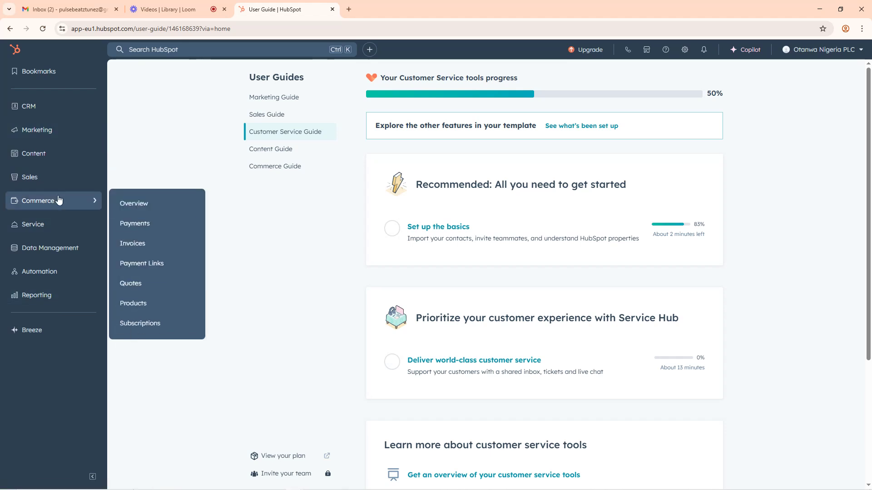
{"action": "mouse_move", "coordinate": [37, 135]}
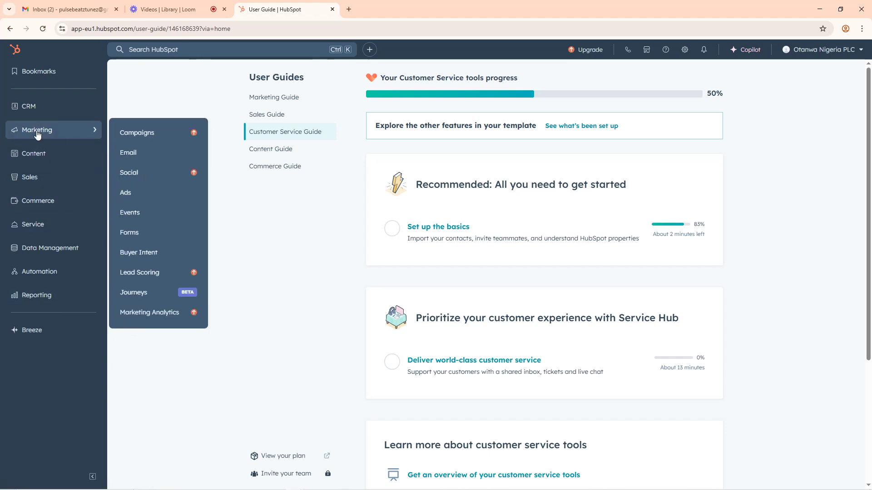
{"action": "left_click", "coordinate": [60, 131]}
{"action": "left_click", "coordinate": [60, 131]}
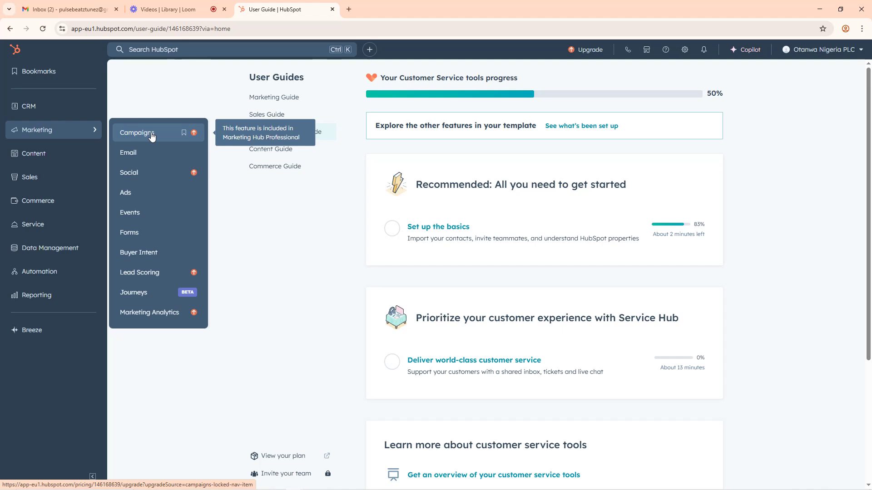
Step: Search Google for "akara and bread" in a new browser tab and dismiss the Google Lens image upload box
{"action": "left_click", "coordinate": [349, 10]}
{"action": "left_click", "coordinate": [325, 27]}
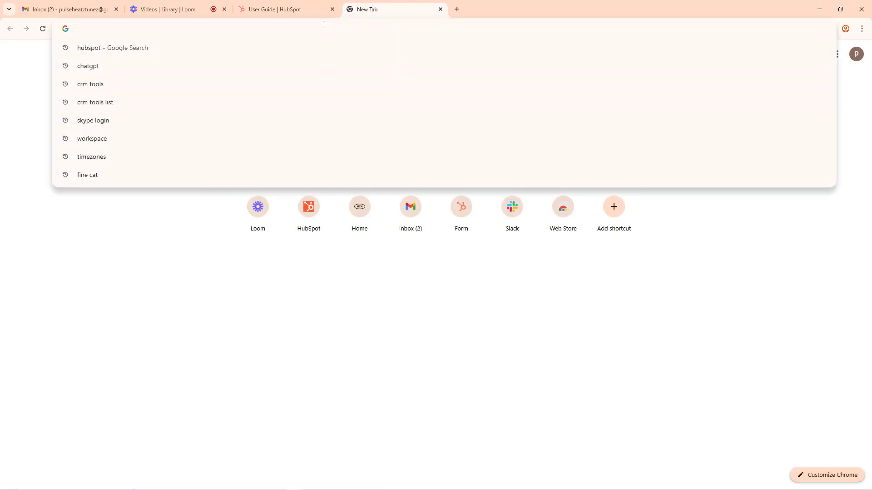
{"action": "type", "text": "akar"}
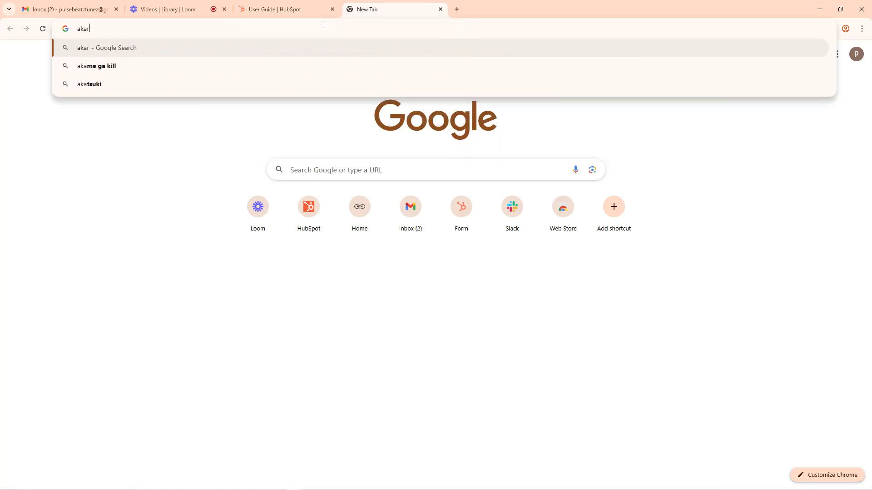
{"action": "type", "text": "a and bread"}
{"action": "key", "text": "Return"}
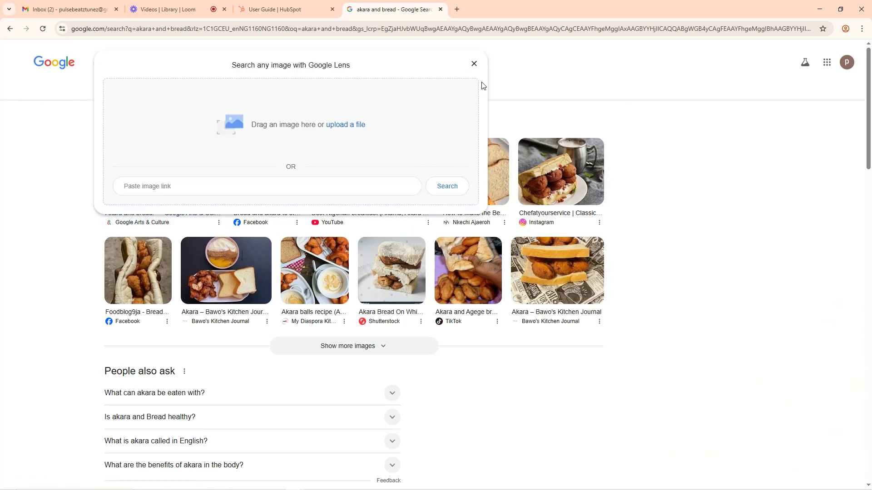
{"action": "left_click", "coordinate": [474, 64]}
Step: Preview several akara and bread image results, including the Instagram, Google Arts & Culture and Foodblog9ja pictures
{"action": "left_click", "coordinate": [482, 170]}
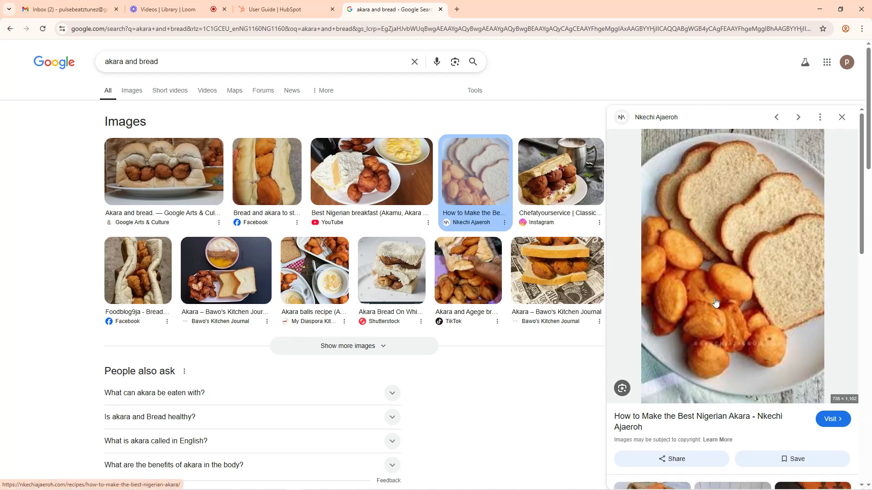
{"action": "key", "text": "Right"}
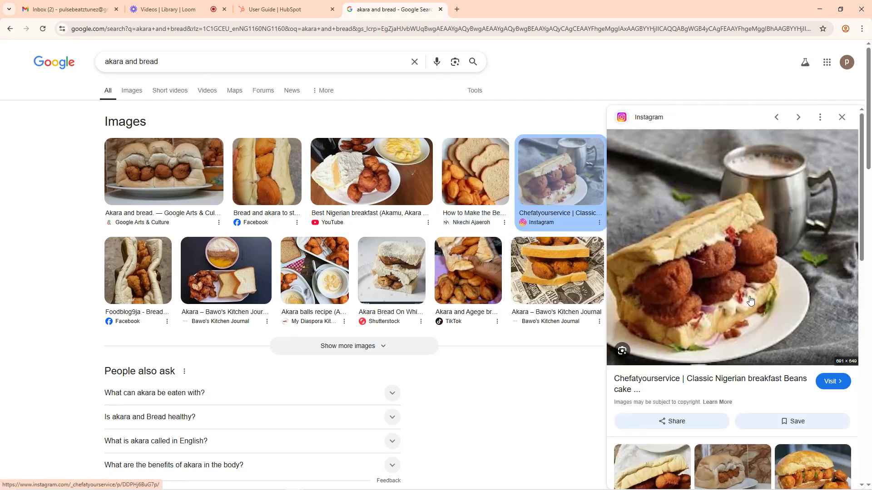
{"action": "left_click", "coordinate": [123, 161]}
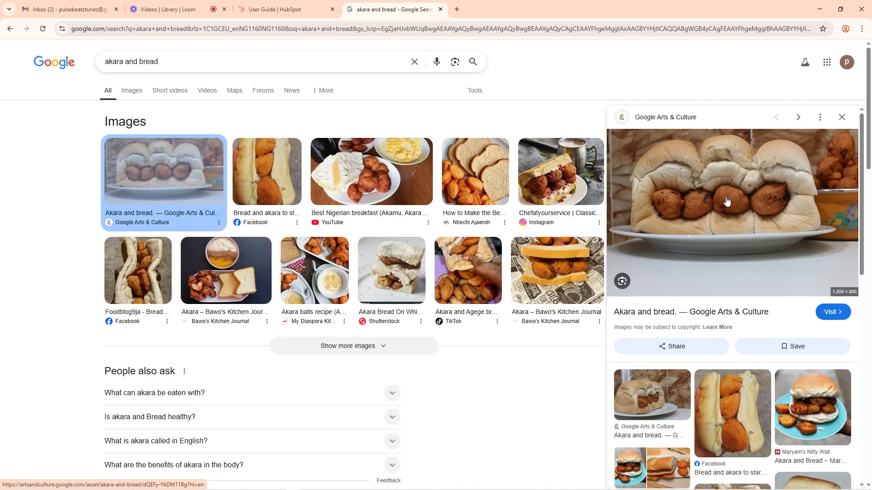
{"action": "left_click", "coordinate": [138, 272]}
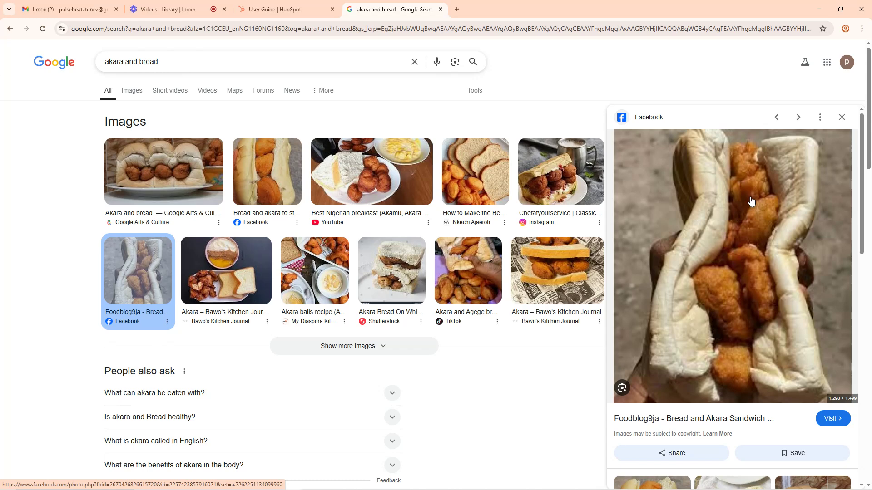
Step: Run a Google image search on the YouTube "Best Nigerian breakfast" picture and return to the akara and bread results
{"action": "left_click_drag", "start_coordinate": [750, 202], "coordinate": [397, 179]}
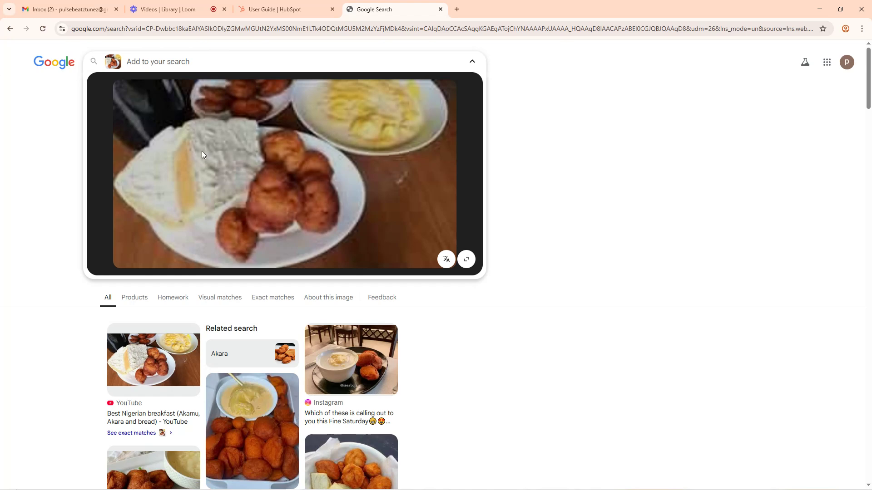
{"action": "left_click", "coordinate": [8, 29]}
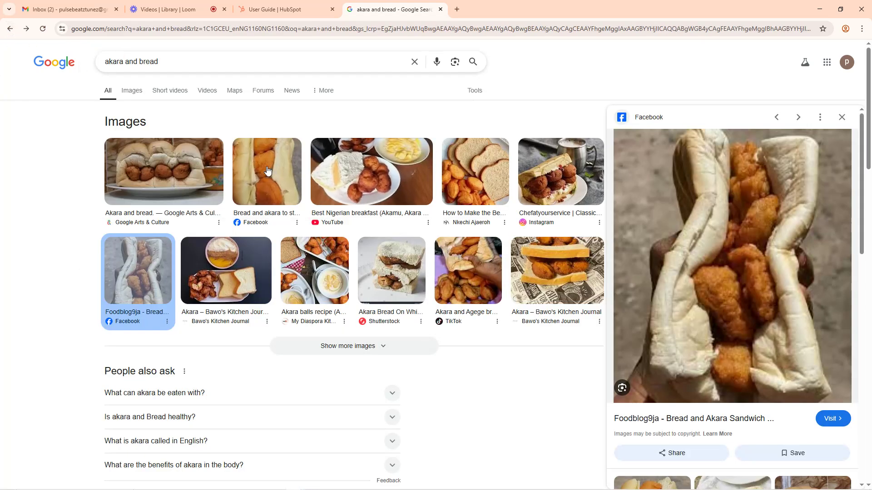
Step: Compare the Google Arts & Culture, sliced-bread, Bawo's Kitchen Journal and "Bread and akara to start the morning" image previews
{"action": "left_click", "coordinate": [184, 172]}
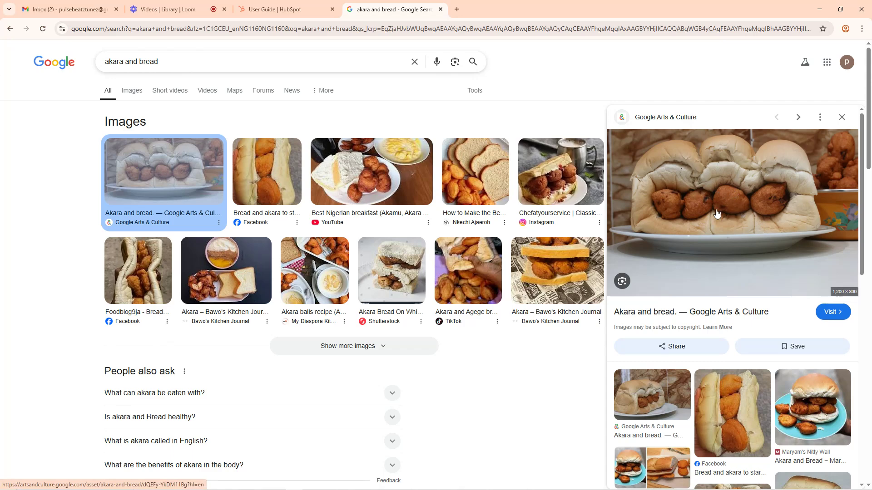
{"action": "left_click", "coordinate": [470, 174]}
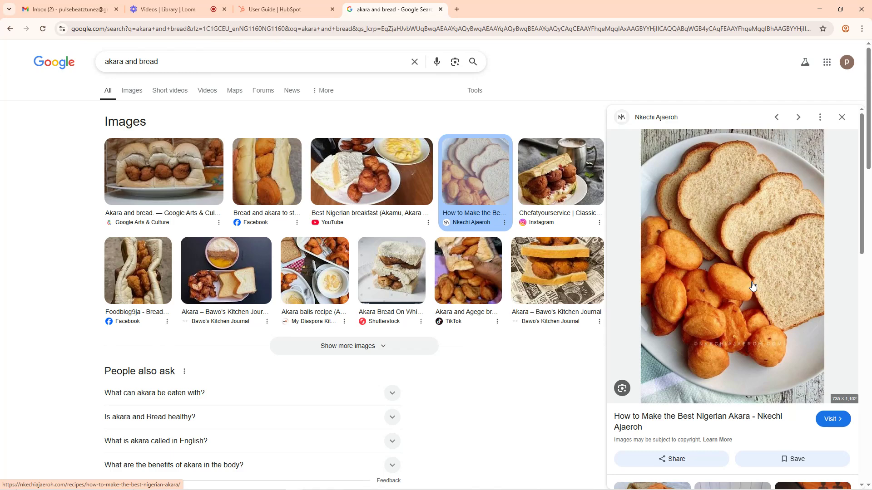
{"action": "left_click", "coordinate": [590, 277]}
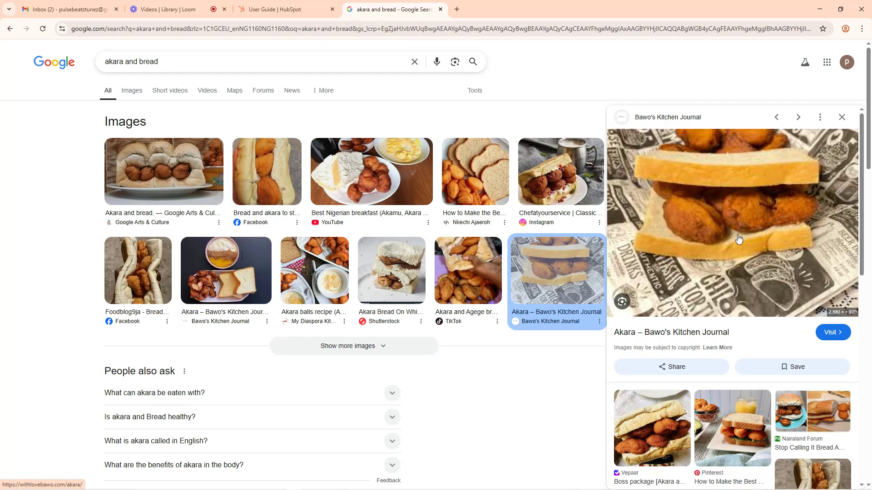
{"action": "left_click", "coordinate": [273, 169]}
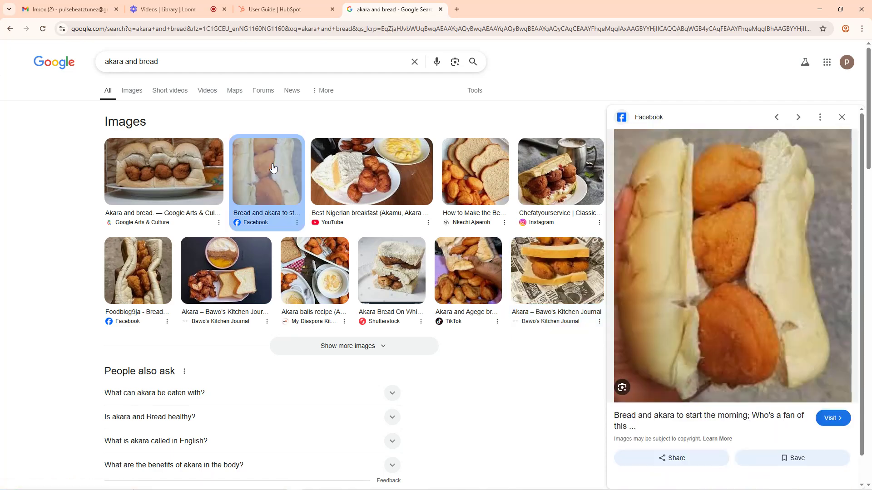
Step: Run a Google image search on the Google Arts & Culture "Akara and bread" picture and look through the matches
{"action": "left_click_drag", "start_coordinate": [197, 173], "coordinate": [164, 168]}
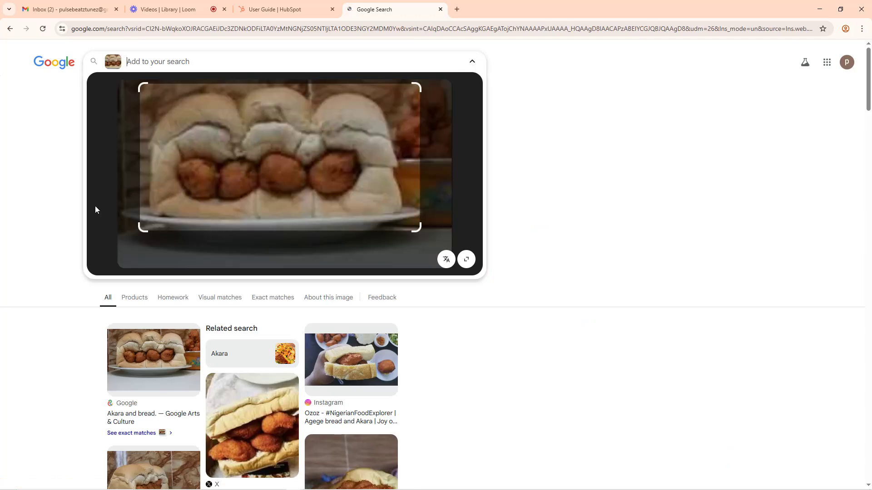
{"action": "scroll", "coordinate": [95, 209], "scroll_direction": "down", "scroll_amount": 2}
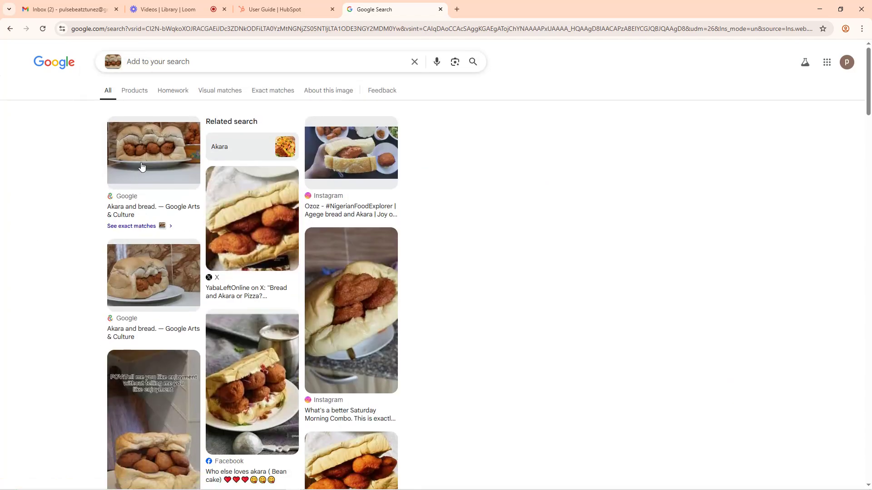
Step: Switch to the Gmail inbox
{"action": "left_click", "coordinate": [88, 3]}
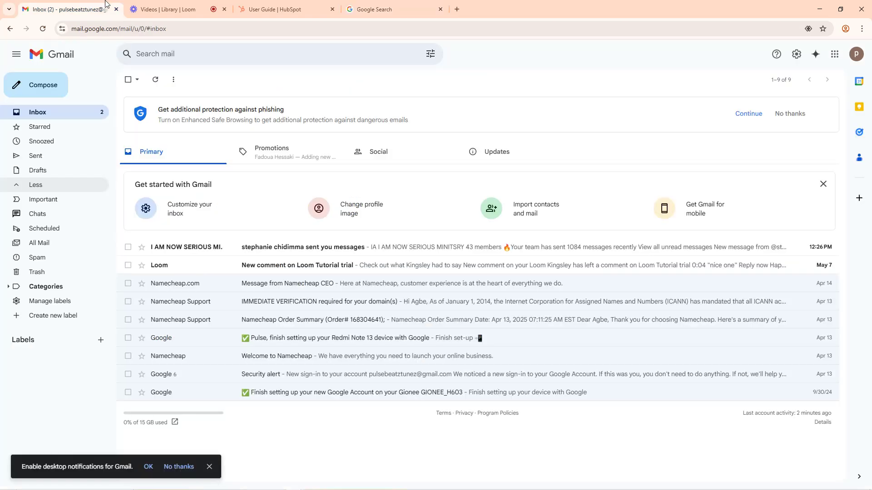
Step: Switch to the Loom video library and open Paint with a blank canvas
{"action": "left_click", "coordinate": [155, 7]}
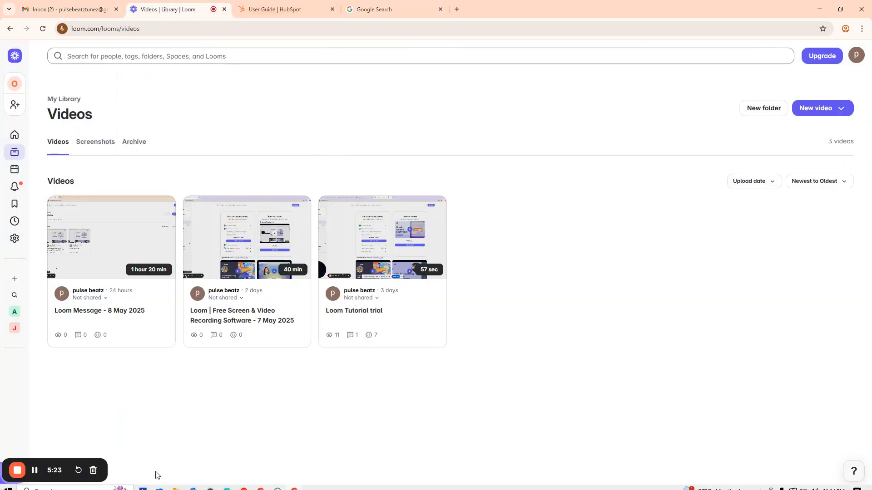
{"action": "key", "text": "super"}
{"action": "type", "text": "paint"}
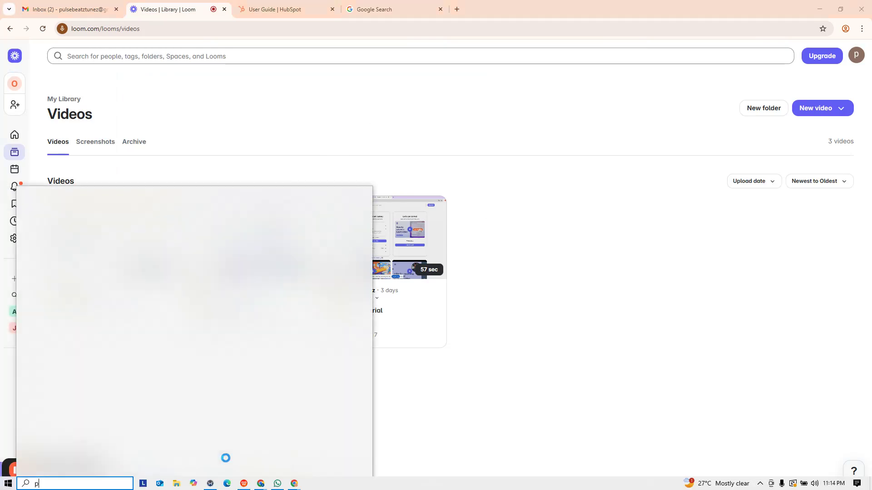
{"action": "key", "text": "Return"}
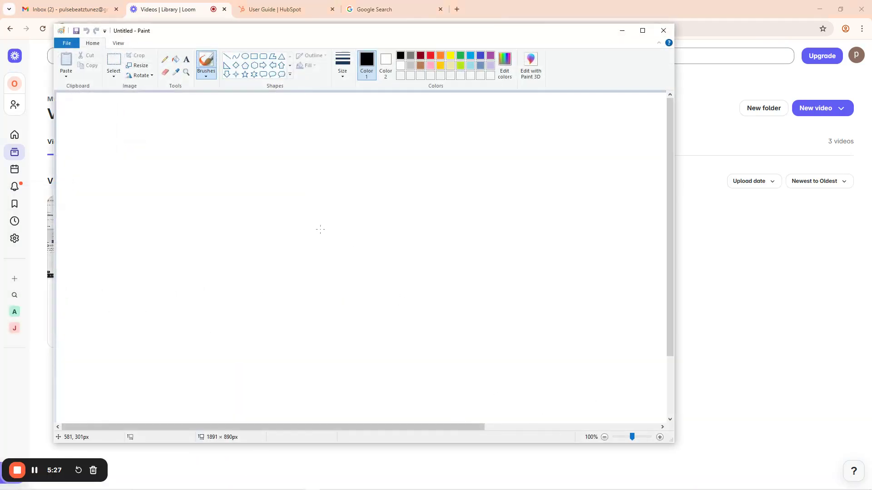
Step: Draw a simple house outline with a pointed roof on the Paint canvas, using the thickest brush size
{"action": "left_click", "coordinate": [343, 70]}
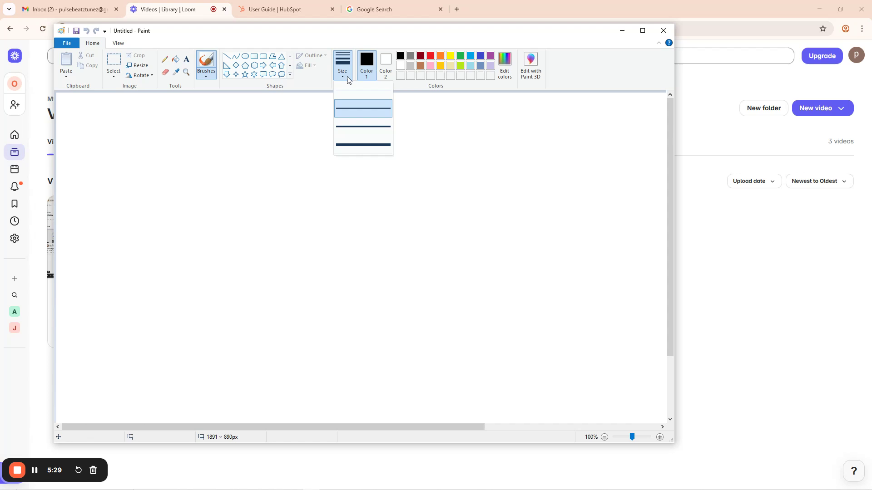
{"action": "left_click", "coordinate": [363, 143]}
{"action": "left_click_drag", "start_coordinate": [448, 176], "coordinate": [572, 187]}
{"action": "mouse_move", "coordinate": [446, 176]}
{"action": "left_mouse_down"}
{"action": "mouse_move", "coordinate": [565, 179]}
{"action": "mouse_move", "coordinate": [573, 191]}
{"action": "mouse_move", "coordinate": [533, 285]}
{"action": "mouse_move", "coordinate": [450, 281]}
{"action": "mouse_move", "coordinate": [448, 178]}
{"action": "left_mouse_up"}
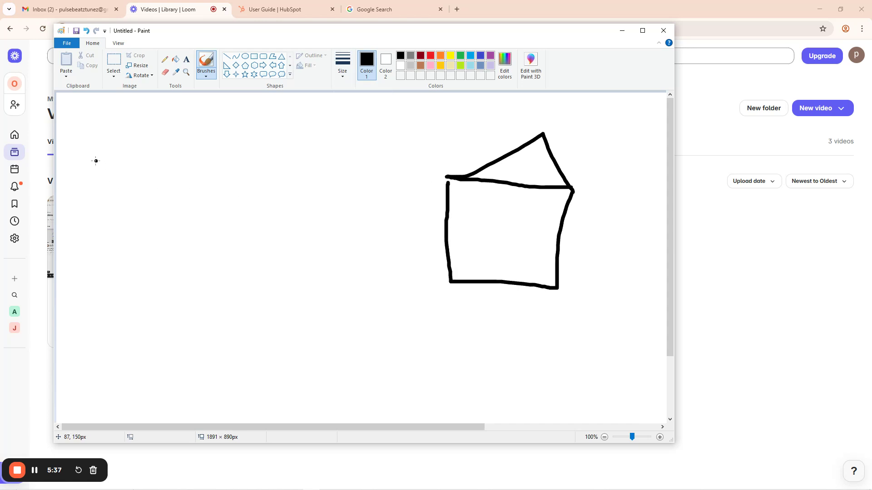
Step: Draw a stick figure on the left side of the canvas and an arrow leading from it to the house
{"action": "mouse_move", "coordinate": [95, 157]}
{"action": "left_mouse_down"}
{"action": "mouse_move", "coordinate": [136, 180]}
{"action": "mouse_move", "coordinate": [96, 159]}
{"action": "left_mouse_up"}
{"action": "mouse_move", "coordinate": [109, 199]}
{"action": "left_mouse_down"}
{"action": "mouse_move", "coordinate": [110, 305]}
{"action": "mouse_move", "coordinate": [87, 331]}
{"action": "left_mouse_up"}
{"action": "left_click_drag", "start_coordinate": [113, 301], "coordinate": [150, 352]}
{"action": "mouse_move", "coordinate": [111, 256]}
{"action": "left_mouse_down"}
{"action": "mouse_move", "coordinate": [147, 230]}
{"action": "mouse_move", "coordinate": [79, 219]}
{"action": "left_mouse_up"}
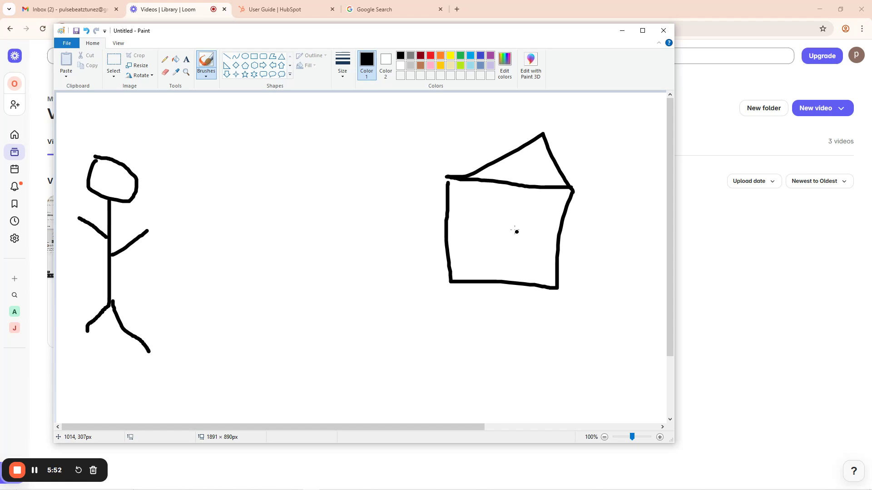
{"action": "left_click_drag", "start_coordinate": [431, 209], "coordinate": [431, 209]}
{"action": "mouse_move", "coordinate": [184, 284]}
{"action": "left_mouse_down"}
{"action": "mouse_move", "coordinate": [295, 272]}
{"action": "mouse_move", "coordinate": [426, 239]}
{"action": "mouse_move", "coordinate": [404, 237]}
{"action": "mouse_move", "coordinate": [416, 242]}
{"action": "mouse_move", "coordinate": [405, 256]}
{"action": "mouse_move", "coordinate": [410, 241]}
{"action": "left_mouse_up"}
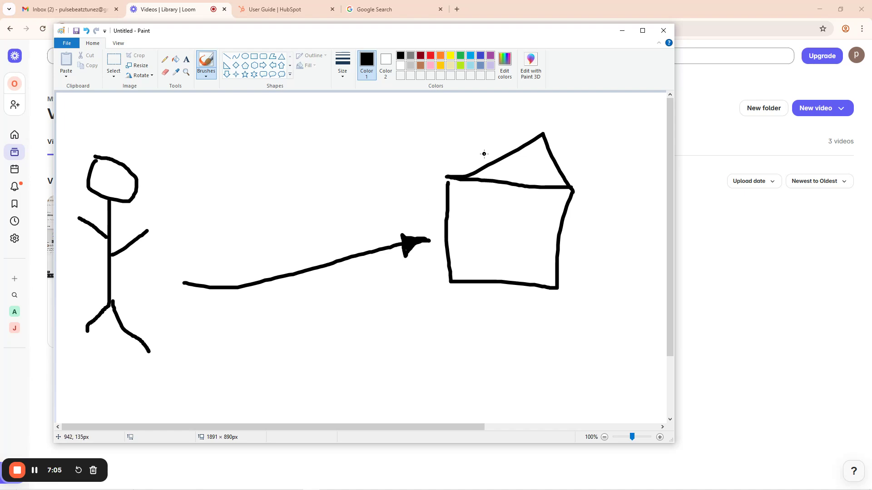
Step: Minimise Paint, switch to the HubSpot User Guide and show the list of Marketing tools
{"action": "left_click", "coordinate": [622, 30]}
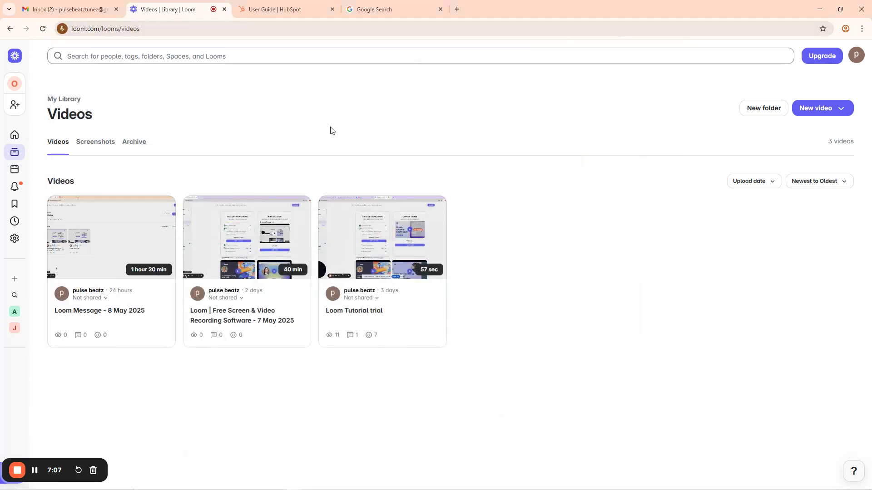
{"action": "left_click", "coordinate": [275, 4]}
{"action": "left_click", "coordinate": [368, 5]}
{"action": "left_click", "coordinate": [288, 5]}
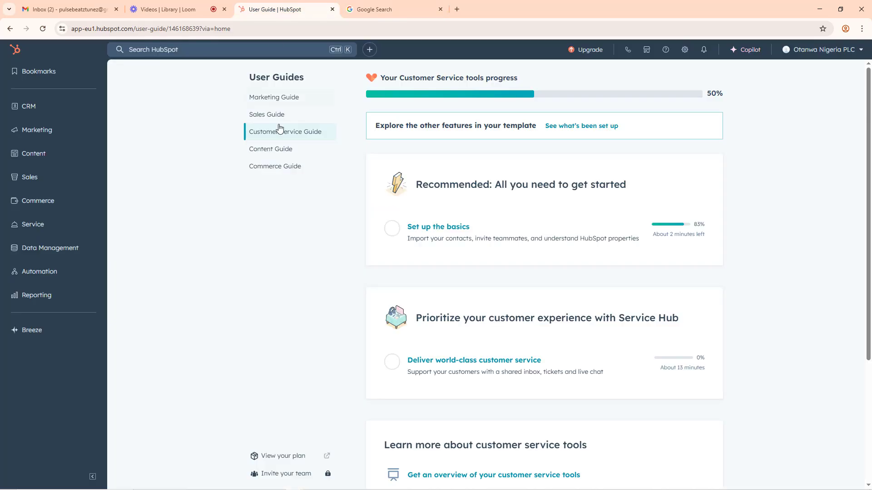
{"action": "mouse_move", "coordinate": [48, 132]}
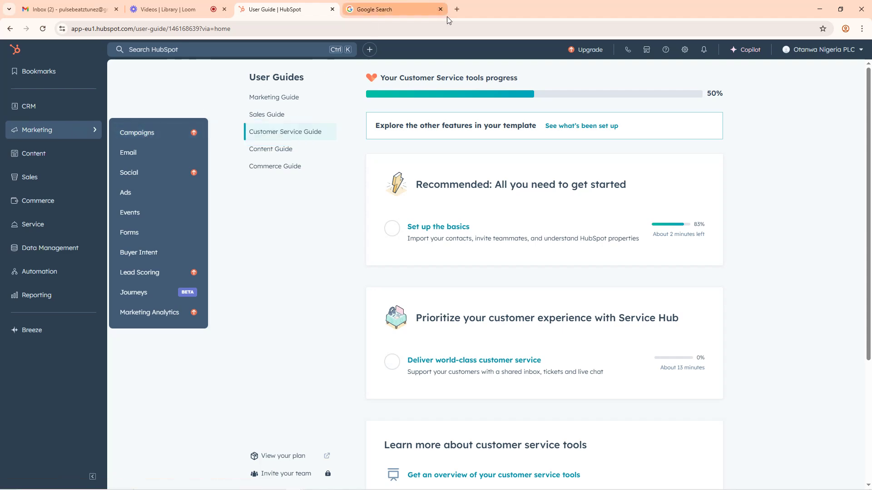
Step: Search Google for "marketing campaign", replacing the akara and bread image matches
{"action": "left_click", "coordinate": [401, 4]}
{"action": "left_click", "coordinate": [377, 27]}
{"action": "type", "text": "c"}
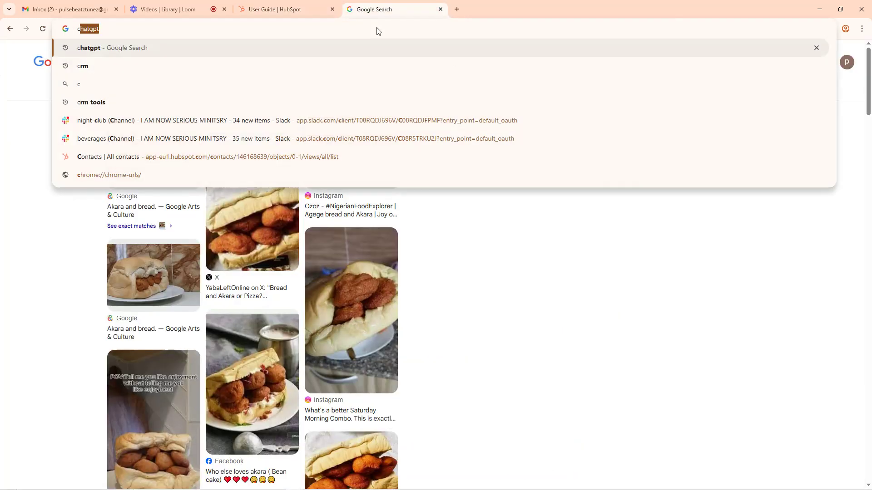
{"action": "key", "text": "BackSpace"}
{"action": "key", "text": "BackSpace"}
{"action": "type", "text": "mar"}
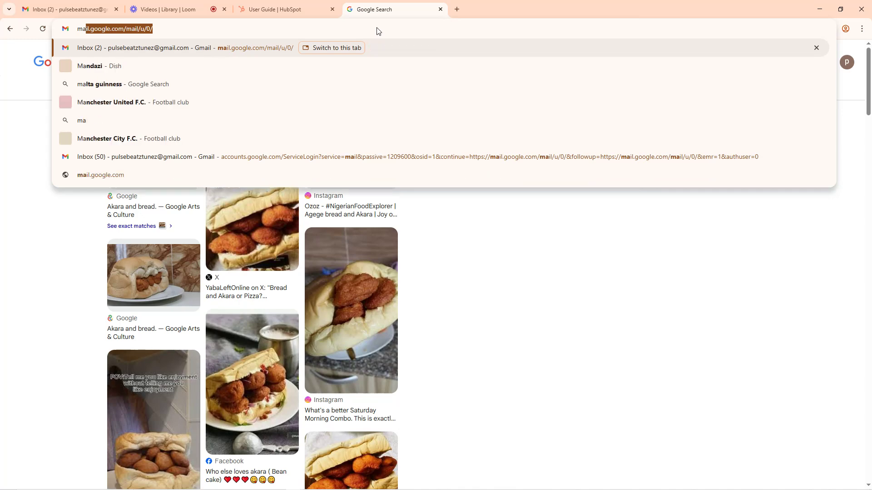
{"action": "type", "text": "keti"}
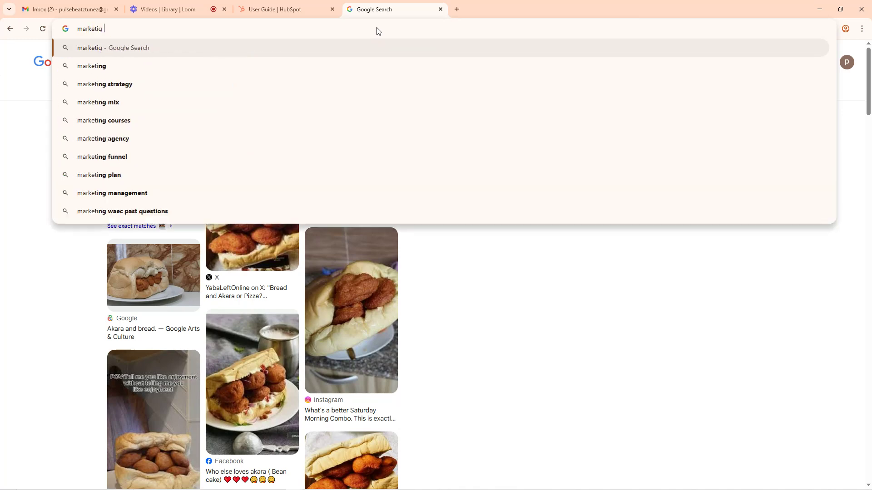
{"action": "type", "text": "ng camoaign"}
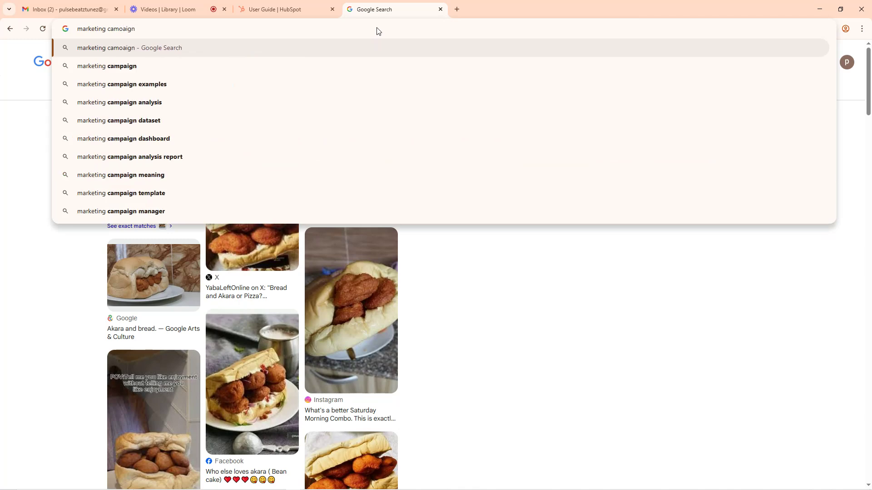
{"action": "key", "text": "Return"}
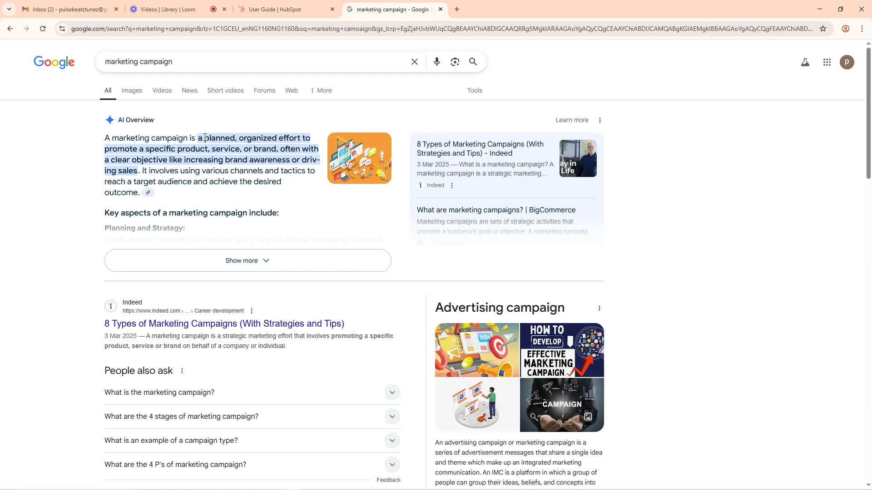
Step: Highlight the phrase "a planned, organized effort to" in the AI Overview definition of a marketing campaign while reading it
{"action": "left_click_drag", "start_coordinate": [204, 137], "coordinate": [309, 140]}
{"action": "left_click_drag", "start_coordinate": [103, 149], "coordinate": [158, 162]}
{"action": "left_click", "coordinate": [157, 162]}
{"action": "left_click_drag", "start_coordinate": [200, 138], "coordinate": [309, 142]}
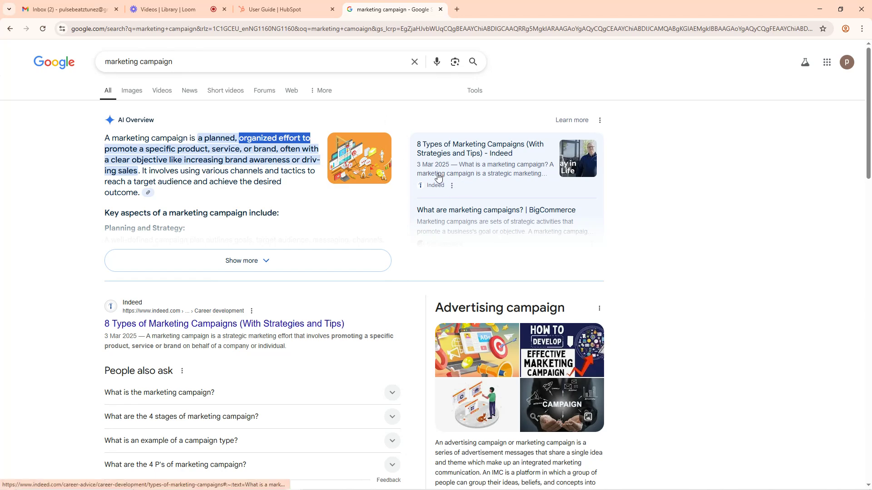
{"action": "left_click", "coordinate": [200, 138]}
{"action": "left_click_drag", "start_coordinate": [200, 138], "coordinate": [301, 139]}
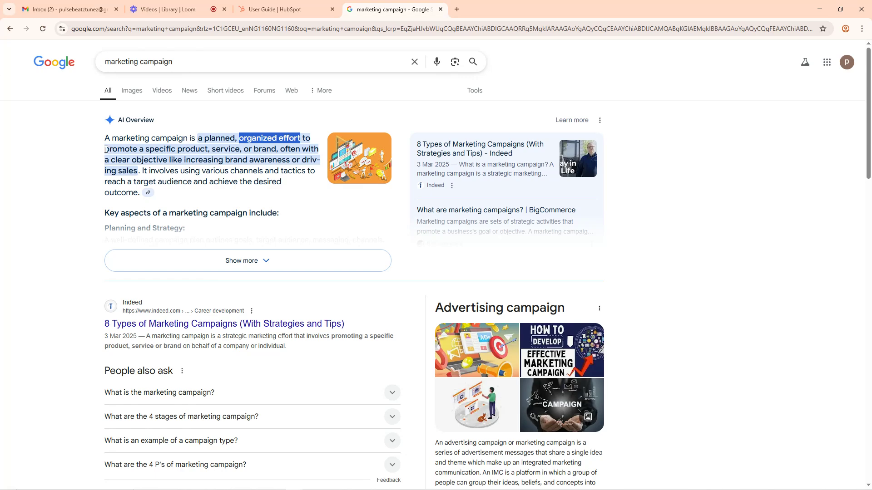
Step: Highlight "service", "brand", "increasing brand awareness" and "driving sales" one after another in the marketing campaign definition
{"action": "left_click_drag", "start_coordinate": [105, 150], "coordinate": [238, 149]}
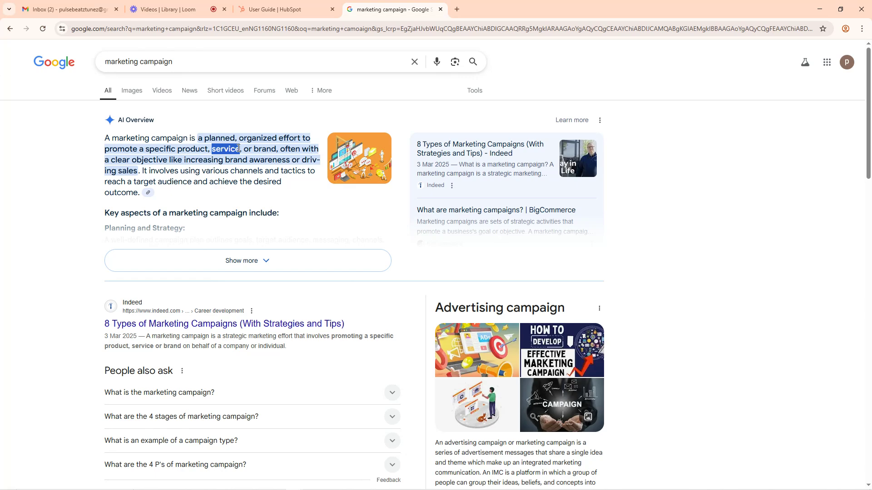
{"action": "left_click_drag", "start_coordinate": [277, 149], "coordinate": [256, 148]}
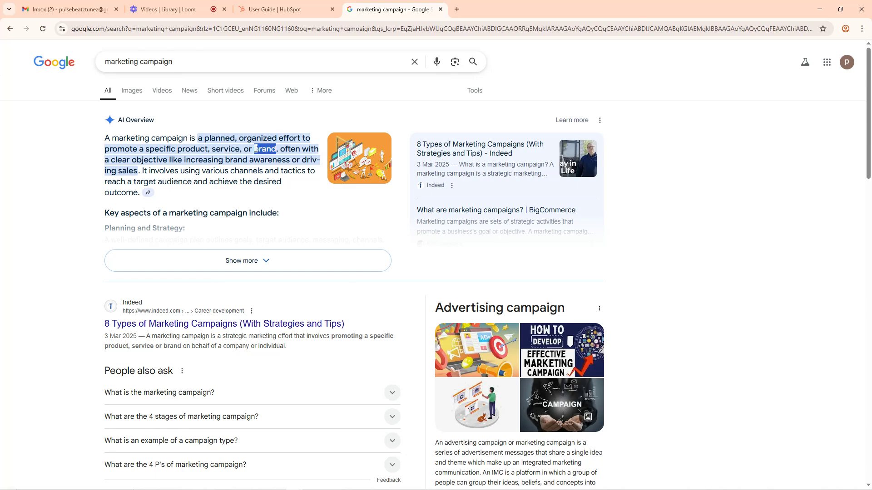
{"action": "left_click_drag", "start_coordinate": [256, 148], "coordinate": [257, 148]}
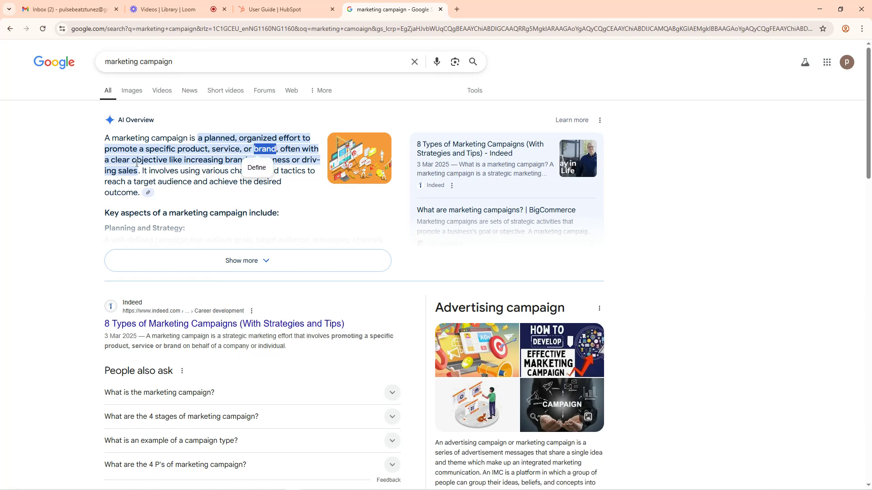
{"action": "left_click", "coordinate": [184, 160]}
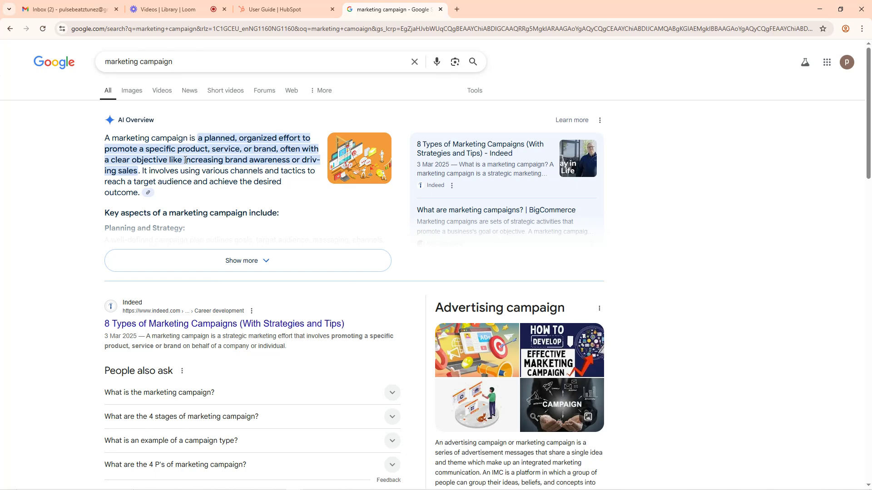
{"action": "left_click_drag", "start_coordinate": [184, 160], "coordinate": [293, 160]}
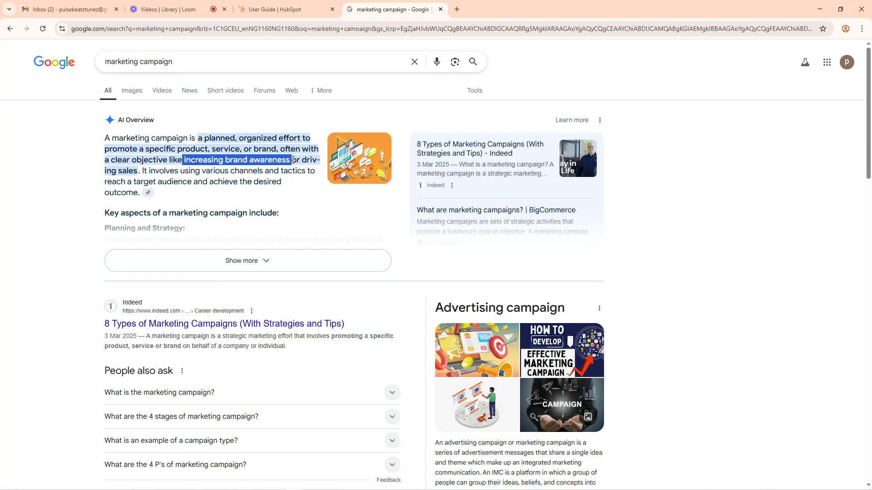
{"action": "left_click", "coordinate": [292, 160]}
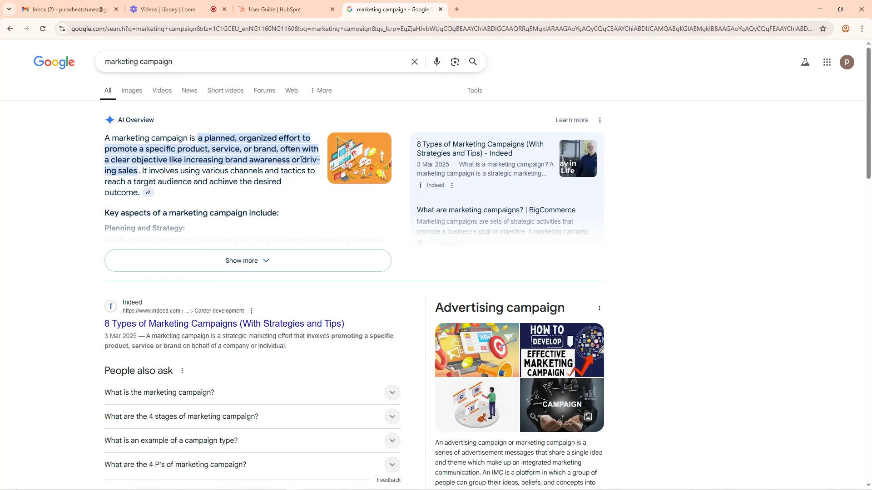
{"action": "left_click_drag", "start_coordinate": [300, 159], "coordinate": [140, 170]}
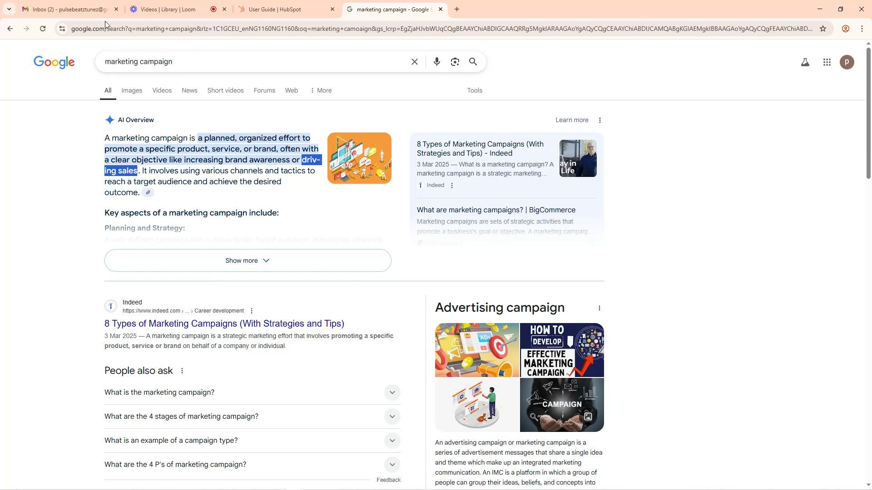
Step: Return to the HubSpot User Guide and look through the Marketing and Content tool lists
{"action": "left_click", "coordinate": [302, 7]}
{"action": "left_click", "coordinate": [35, 138]}
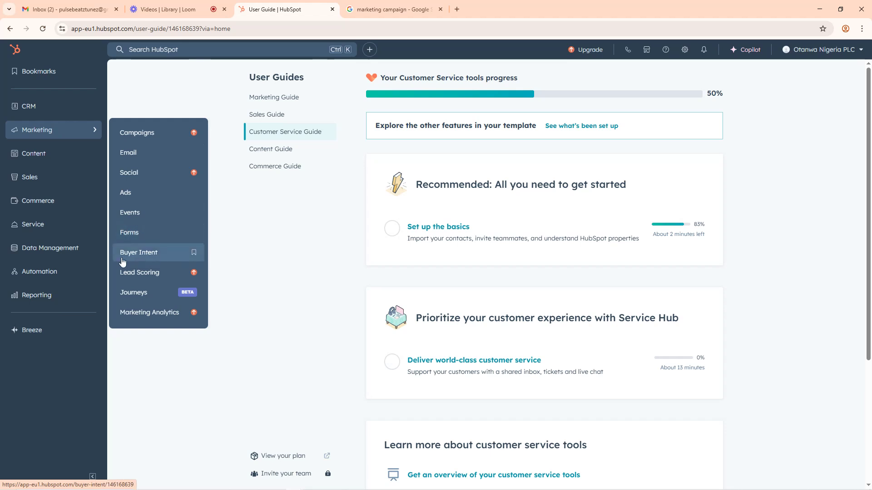
{"action": "mouse_move", "coordinate": [38, 201]}
{"action": "mouse_move", "coordinate": [96, 154]}
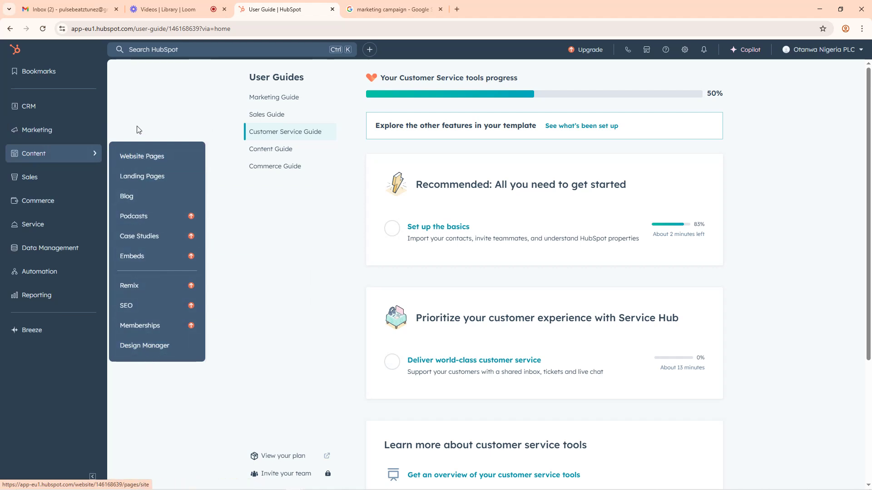
{"action": "mouse_move", "coordinate": [87, 132]}
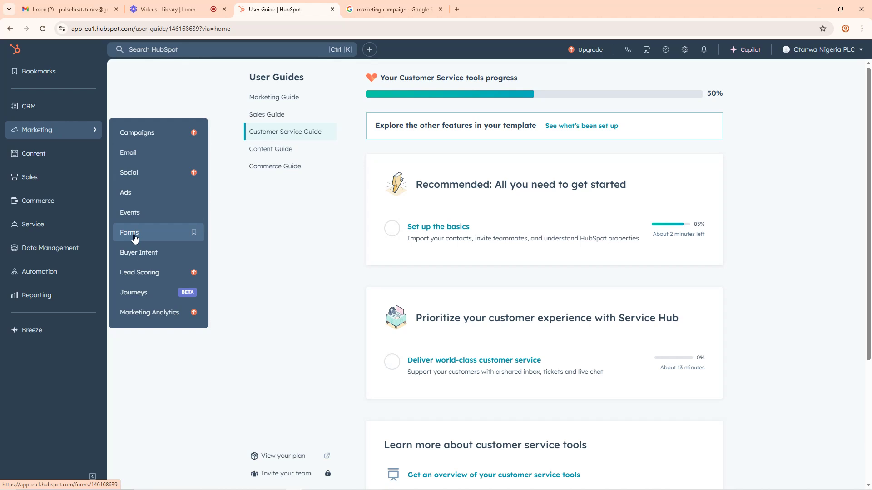
Step: Glance at the Loom library, return to HubSpot's Marketing tools and close the marketing campaign search page
{"action": "left_click", "coordinate": [171, 9]}
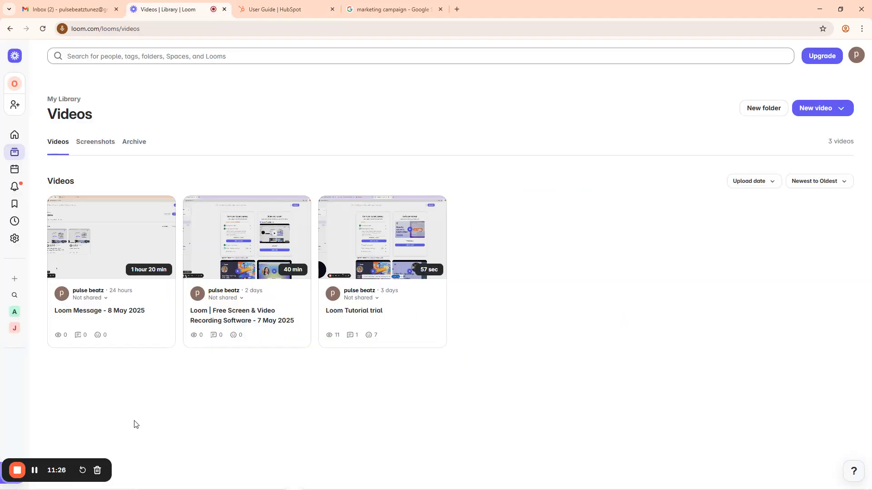
{"action": "left_click", "coordinate": [274, 7]}
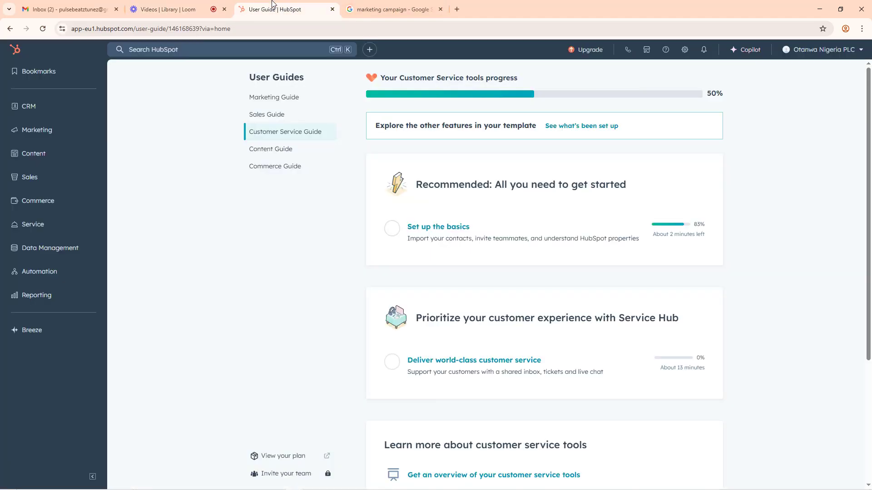
{"action": "mouse_move", "coordinate": [58, 134]}
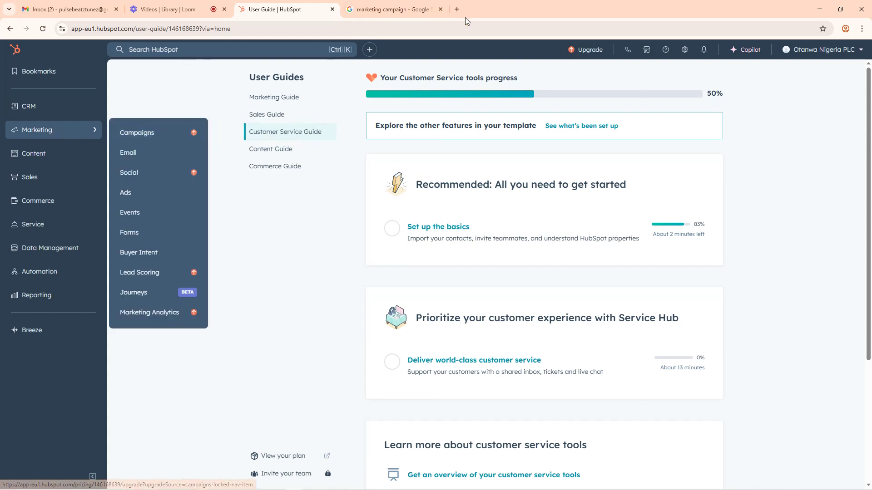
{"action": "left_click", "coordinate": [439, 10]}
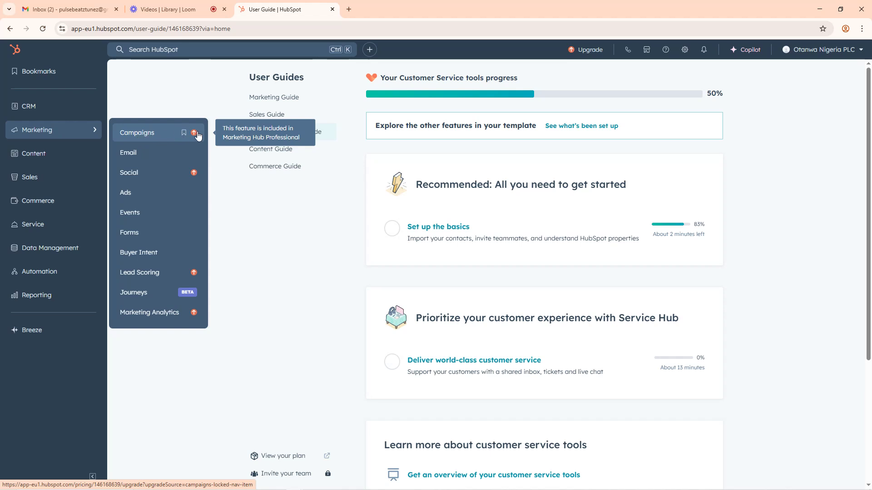
Step: Open the Campaigns tool's Marketing Hub Professional upgrade page and look through its campaign management overview
{"action": "left_click", "coordinate": [135, 135]}
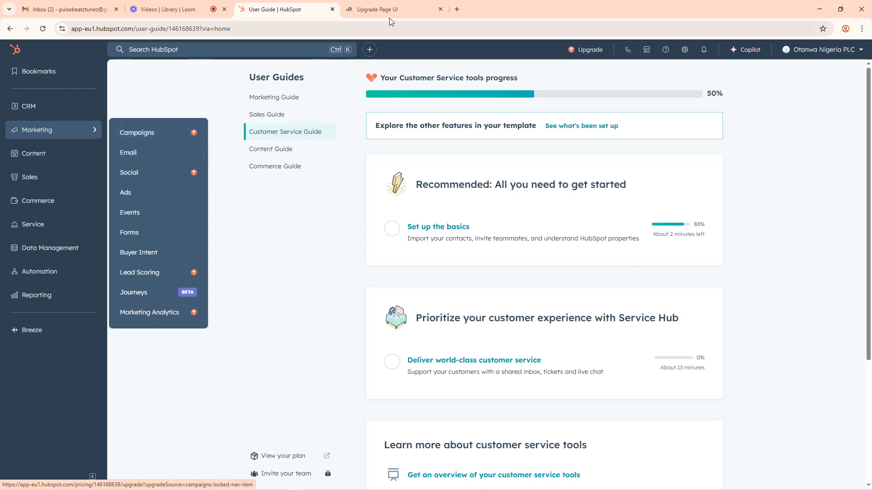
{"action": "left_click", "coordinate": [398, 4]}
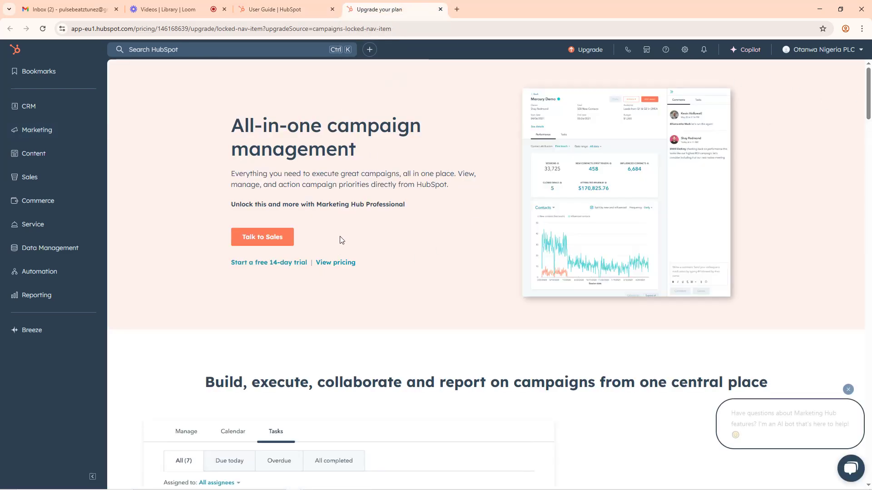
{"action": "scroll", "coordinate": [342, 288], "scroll_direction": "down", "scroll_amount": 6}
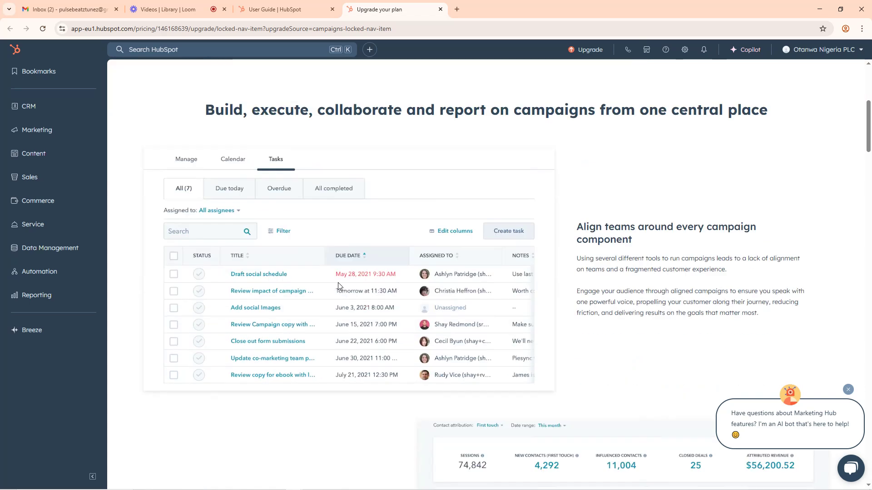
{"action": "scroll", "coordinate": [327, 174], "scroll_direction": "up", "scroll_amount": 6}
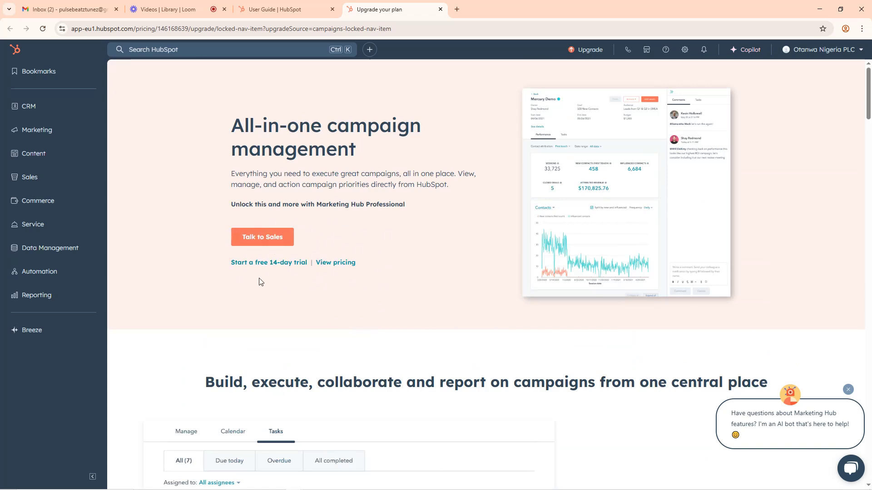
Step: Start the free 14-day Marketing Hub Professional trial and submit Social, SEO, Workflows, Campaigns, Custom Reports Builder and Other as features to explore
{"action": "left_click", "coordinate": [269, 265]}
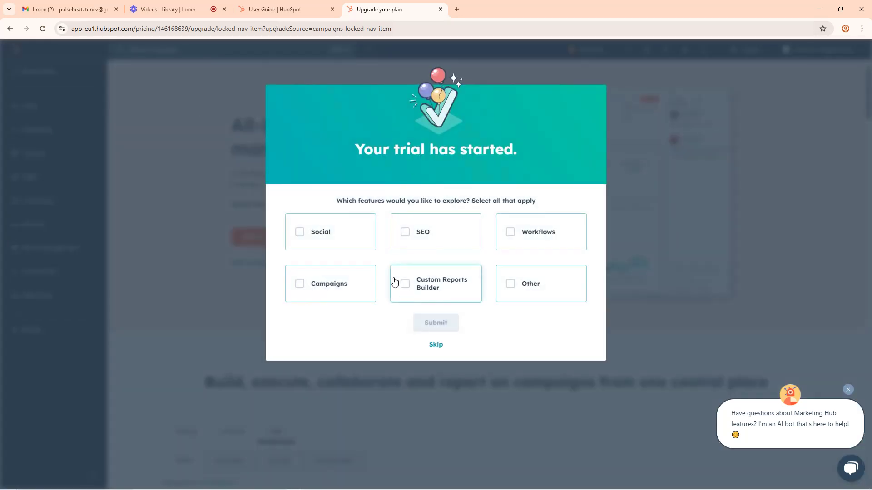
{"action": "left_click", "coordinate": [301, 234]}
{"action": "left_click", "coordinate": [405, 233]}
{"action": "left_click", "coordinate": [511, 233]}
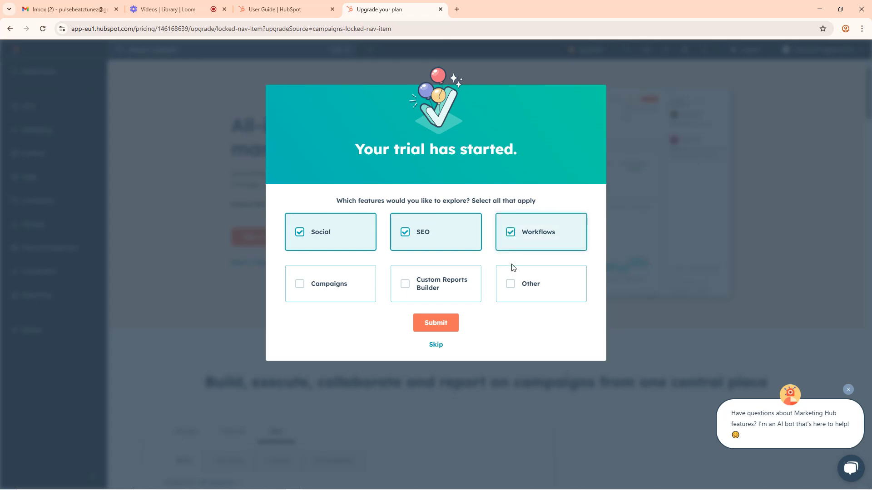
{"action": "left_click", "coordinate": [510, 285]}
{"action": "left_click", "coordinate": [405, 285]}
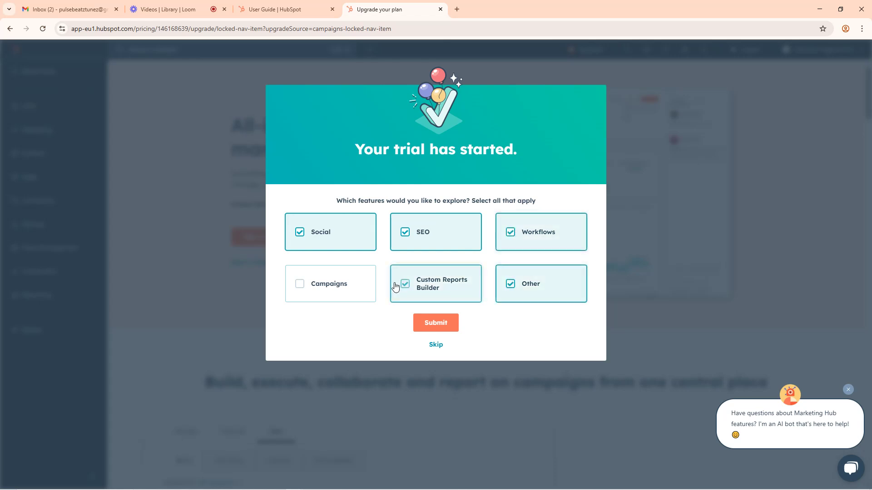
{"action": "left_click", "coordinate": [300, 286]}
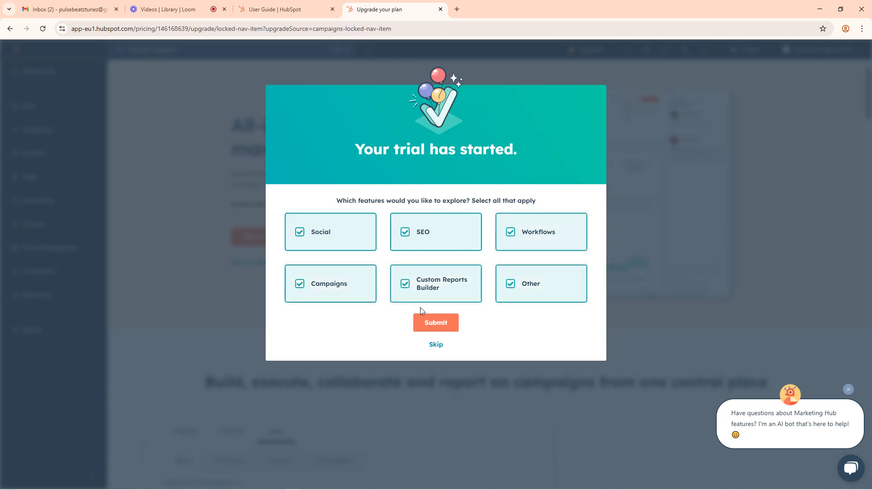
{"action": "left_click", "coordinate": [439, 324]}
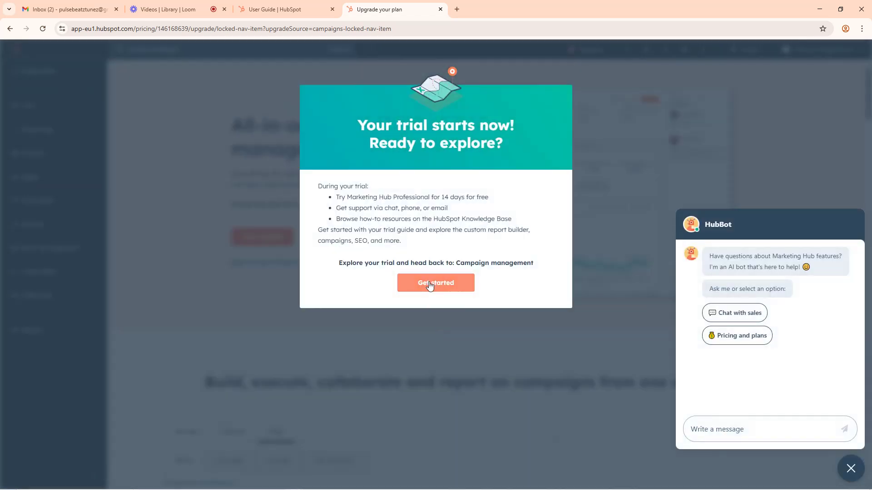
Step: Enter the trial's Campaigns tool and start a campaign, choosing to set it up without guided help
{"action": "left_click", "coordinate": [453, 283]}
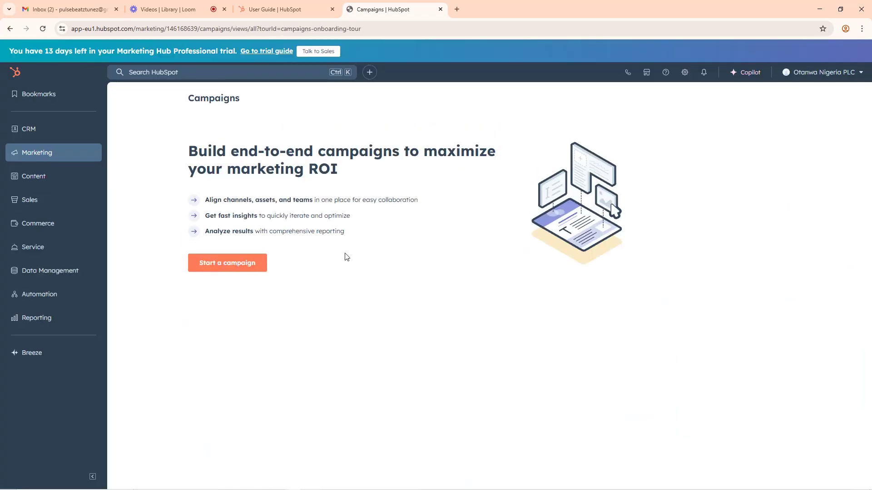
{"action": "left_click", "coordinate": [232, 272]}
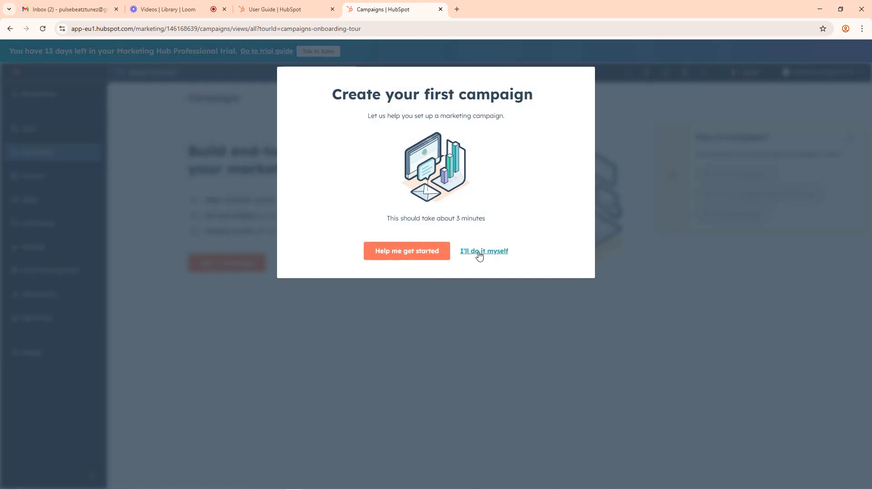
{"action": "left_click", "coordinate": [479, 252]}
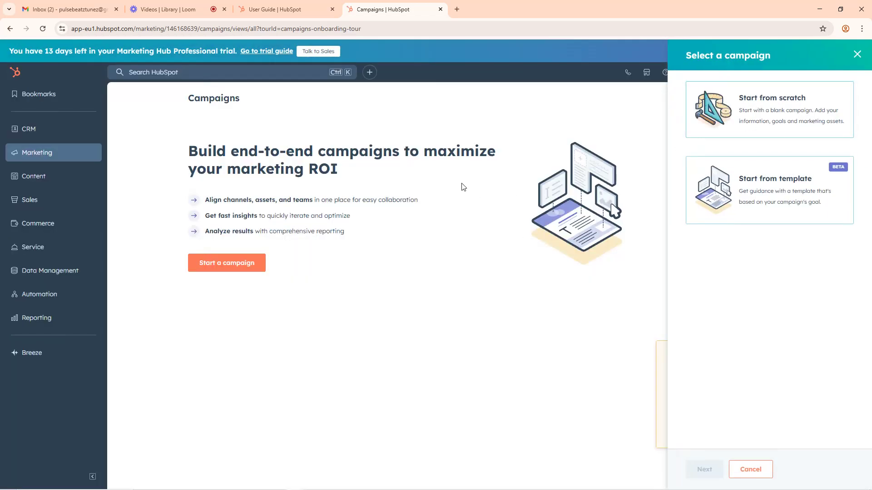
Step: Highlight the heading "Build end-to-end campaigns to maximize your marketing ROI" and the word "ROI" on its own
{"action": "left_click_drag", "start_coordinate": [209, 112], "coordinate": [356, 167]}
{"action": "left_click", "coordinate": [292, 170]}
{"action": "left_click_drag", "start_coordinate": [197, 155], "coordinate": [419, 166]}
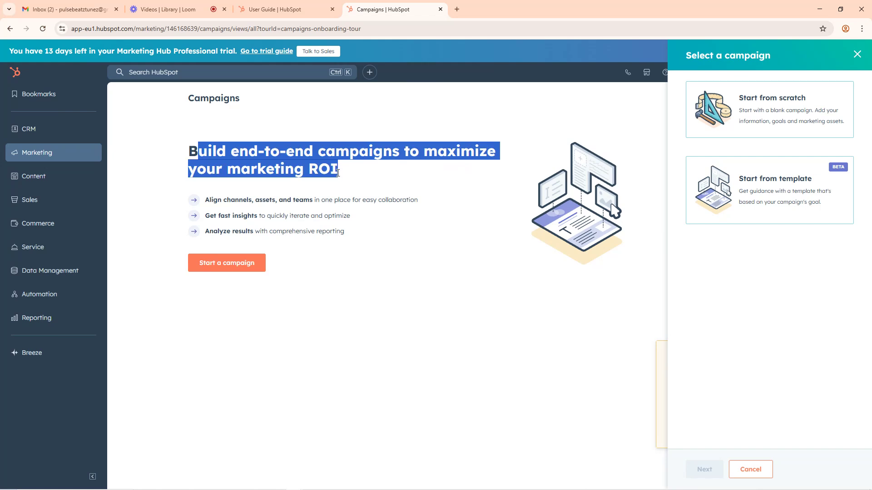
{"action": "left_click", "coordinate": [308, 132]}
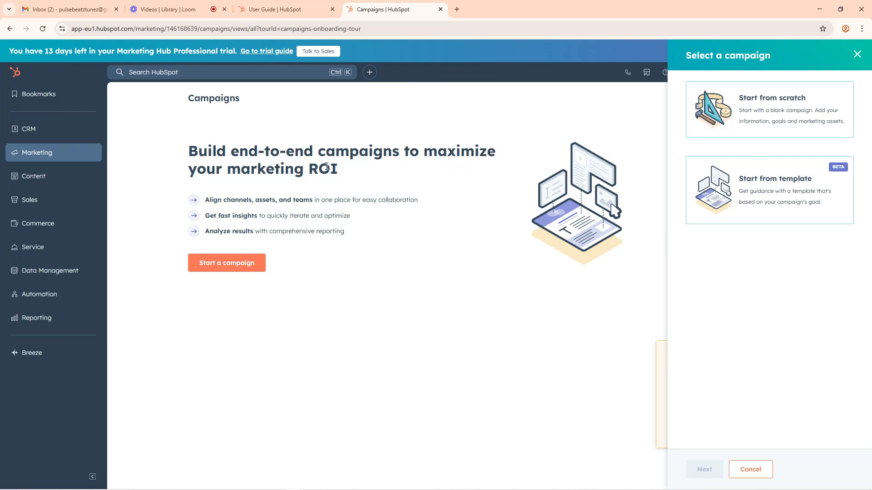
{"action": "left_click_drag", "start_coordinate": [313, 165], "coordinate": [343, 170]}
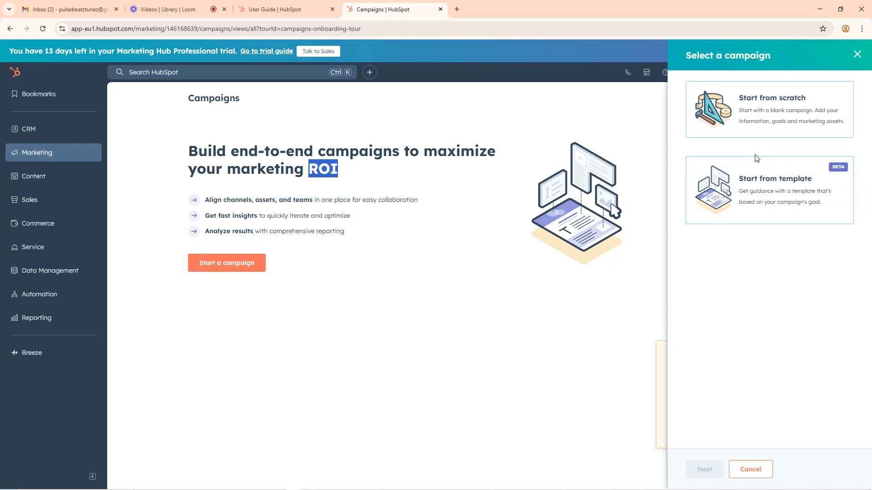
Step: Look through the Create Campaign form for starting from scratch, then close it and the campaign selection without creating anything
{"action": "left_click", "coordinate": [782, 120]}
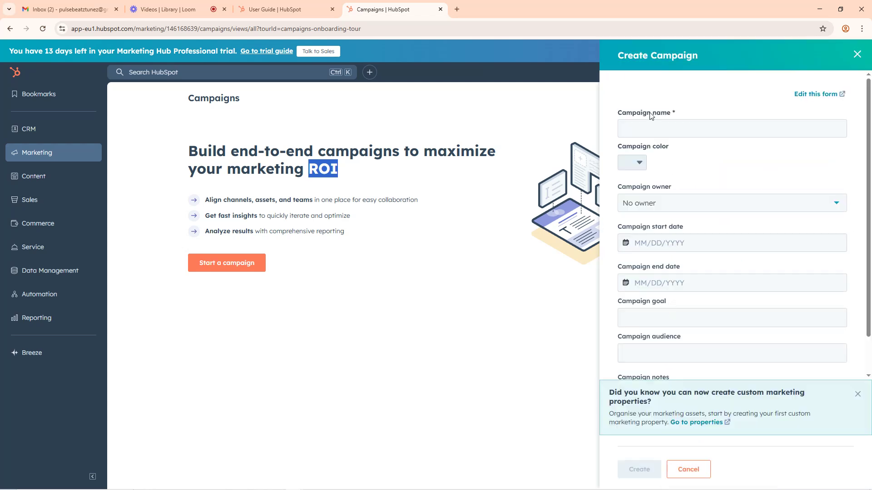
{"action": "scroll", "coordinate": [682, 325], "scroll_direction": "down", "scroll_amount": 1}
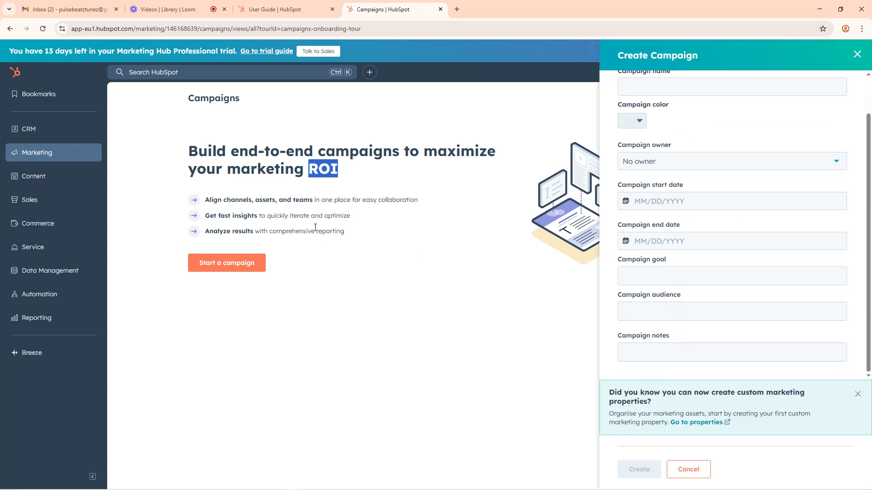
{"action": "left_click", "coordinate": [858, 55]}
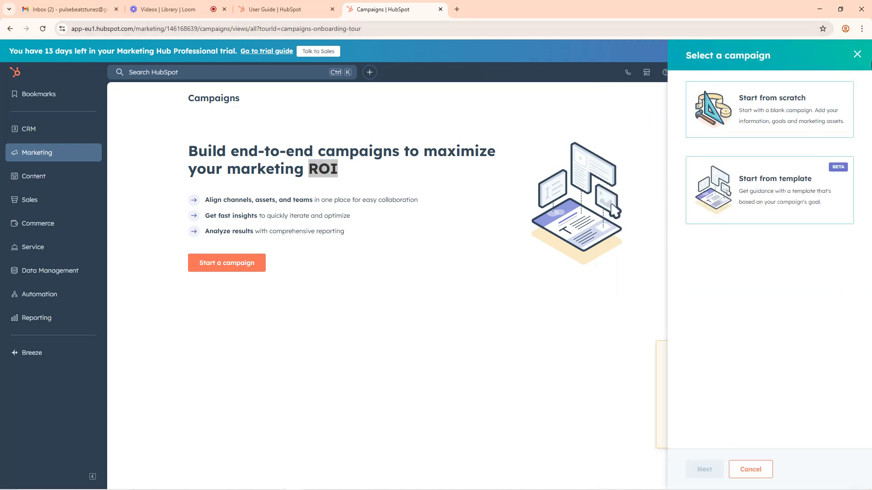
{"action": "left_click", "coordinate": [858, 55]}
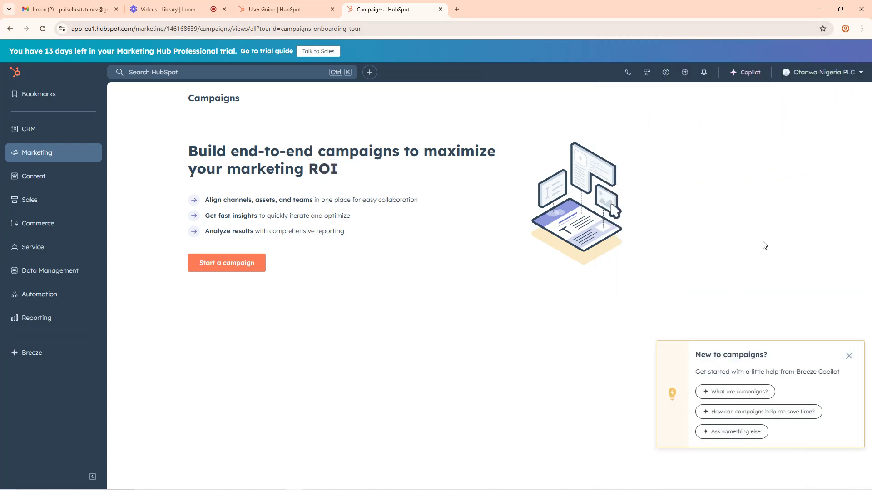
Step: Dismiss the "New to campaigns?" tip and show the list of Marketing tools on the User Guide page
{"action": "left_click", "coordinate": [848, 356]}
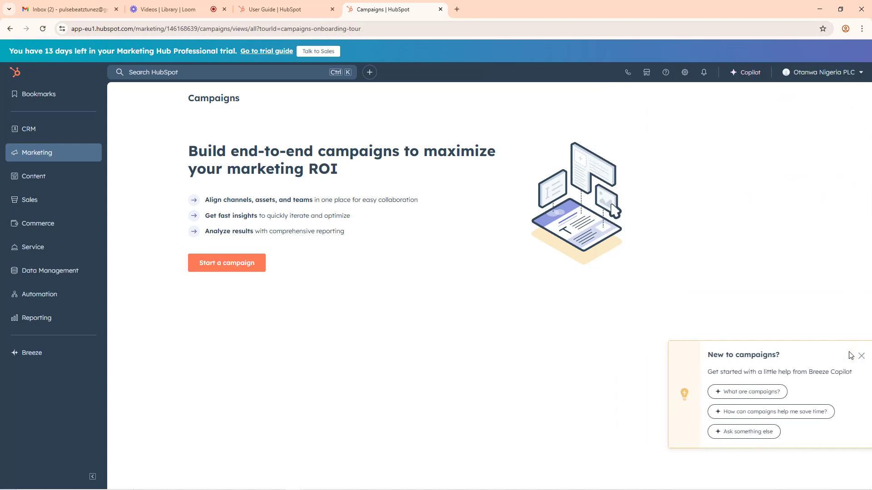
{"action": "left_click", "coordinate": [293, 5]}
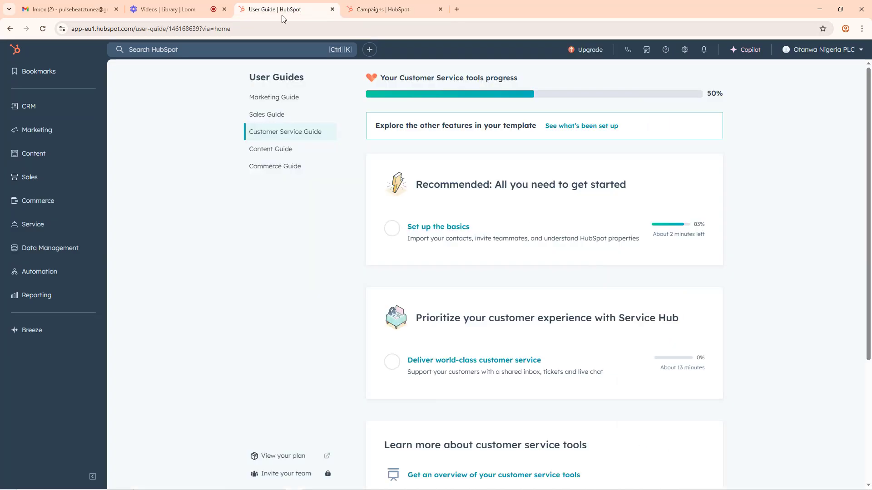
{"action": "mouse_move", "coordinate": [58, 139]}
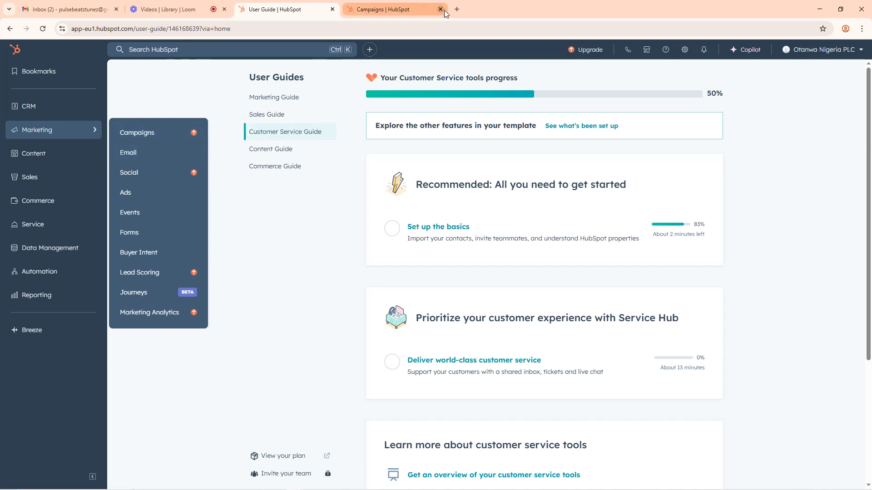
Step: Open ChatGPT in a new browser tab
{"action": "left_click", "coordinate": [458, 9]}
{"action": "left_click", "coordinate": [404, 29]}
{"action": "type", "text": "e"}
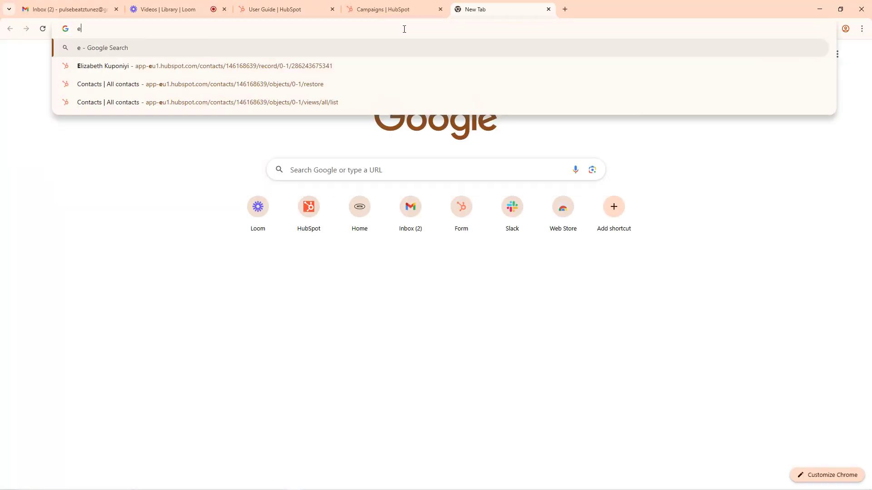
{"action": "key", "text": "BackSpace"}
{"action": "type", "text": "what"}
{"action": "key", "text": "ctrl+a"}
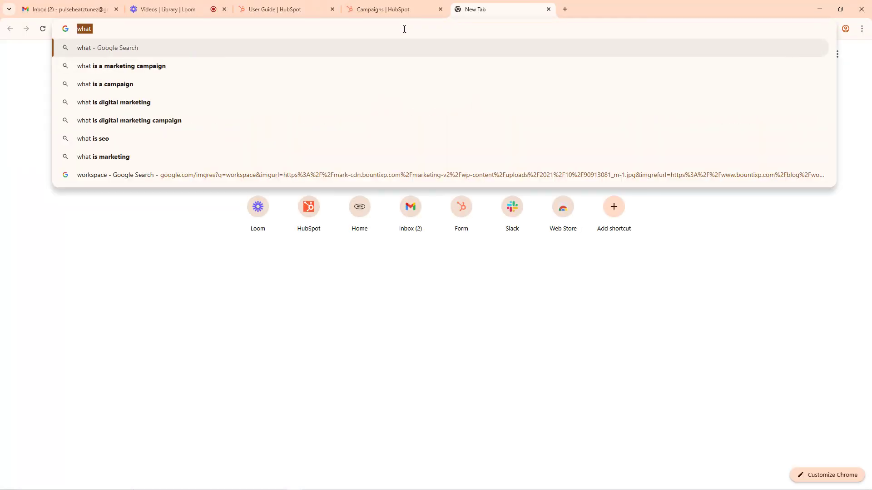
{"action": "key", "text": "BackSpace"}
{"action": "type", "text": "chat"}
{"action": "key", "text": "Return"}
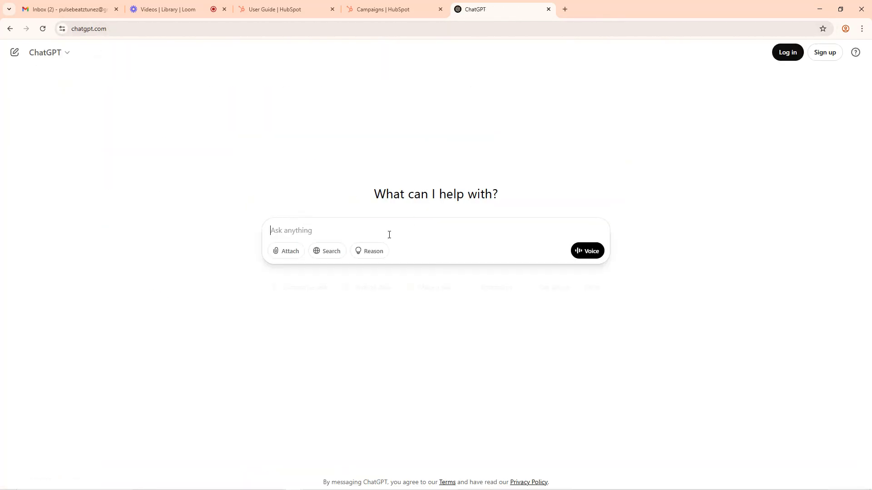
Step: Ask ChatGPT "what is email campaign"
{"action": "left_click", "coordinate": [317, 228]}
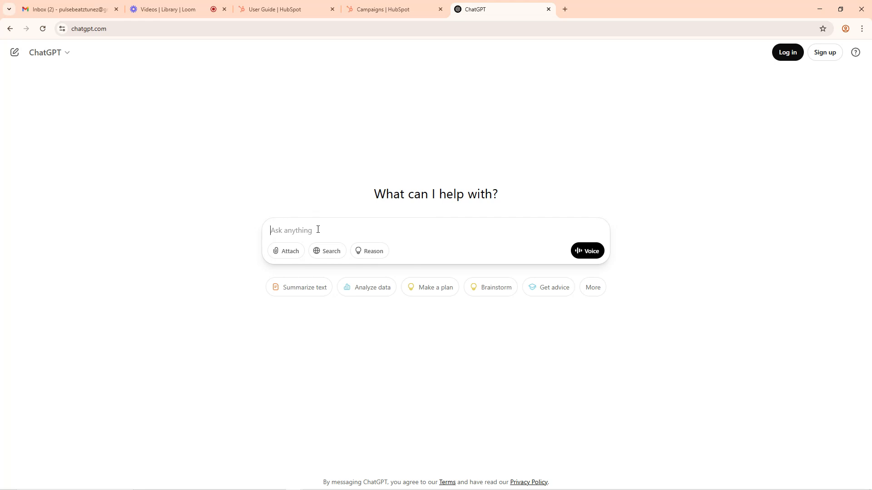
{"action": "type", "text": "what i"}
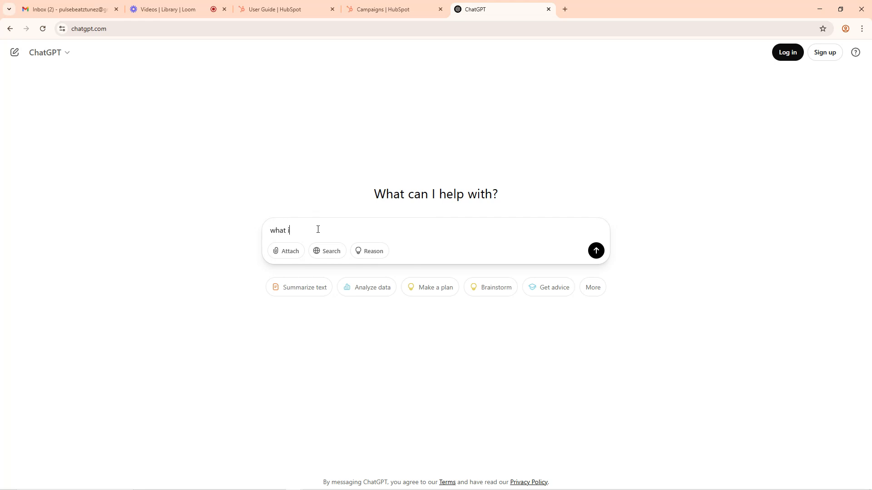
{"action": "type", "text": "s email campaign"}
{"action": "key", "text": "Return"}
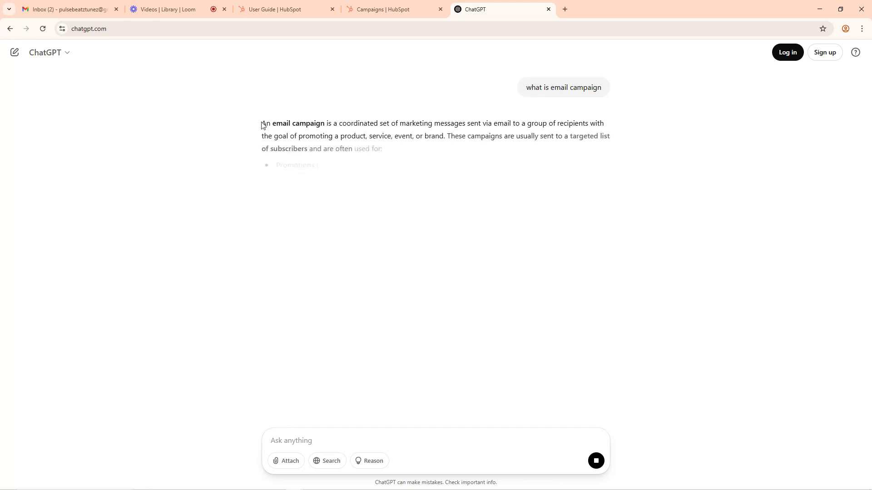
Step: Read the opening email campaign definition and highlight "sent via email" in it
{"action": "left_click_drag", "start_coordinate": [263, 123], "coordinate": [403, 136]}
{"action": "left_click", "coordinate": [404, 137]}
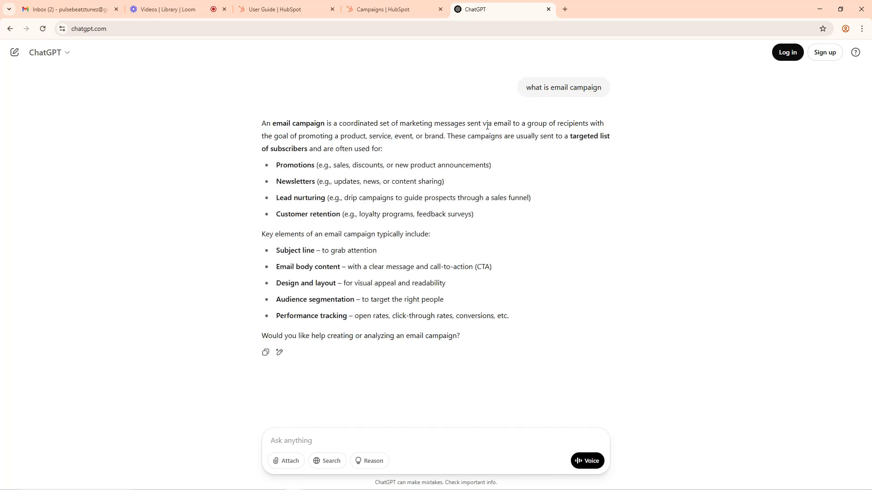
{"action": "left_click_drag", "start_coordinate": [468, 124], "coordinate": [511, 123]}
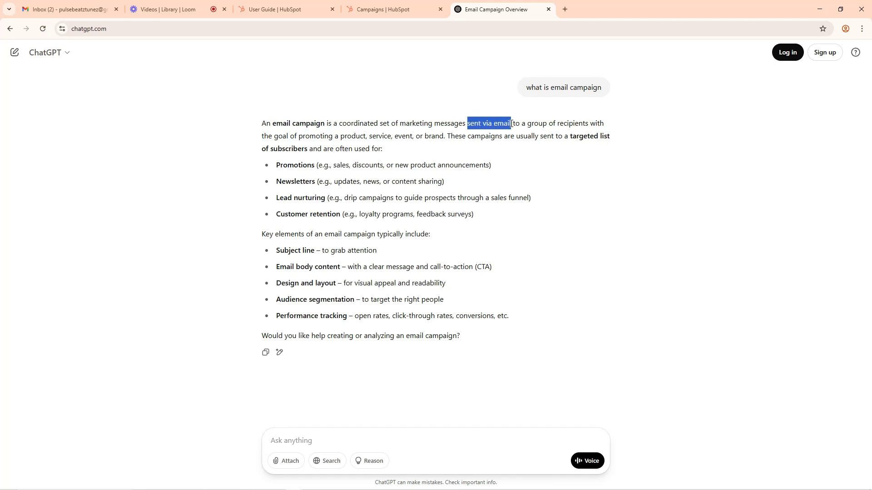
{"action": "left_click", "coordinate": [489, 123]}
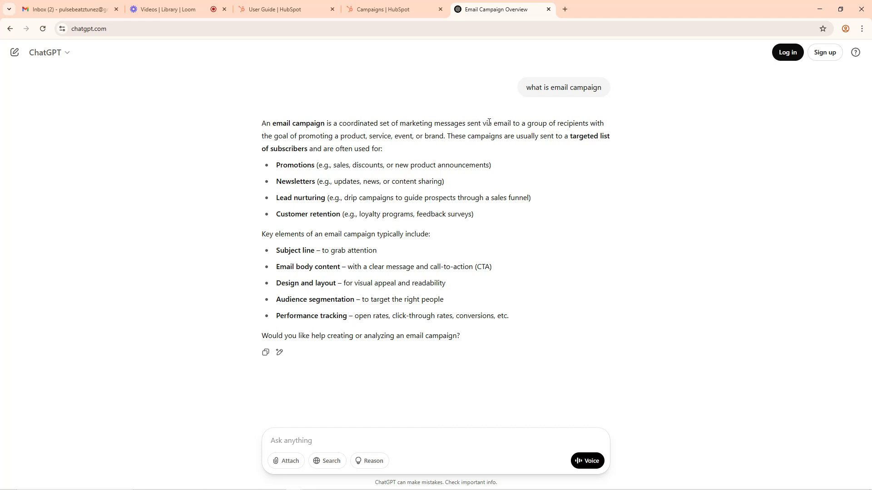
{"action": "double_click", "coordinate": [510, 123]}
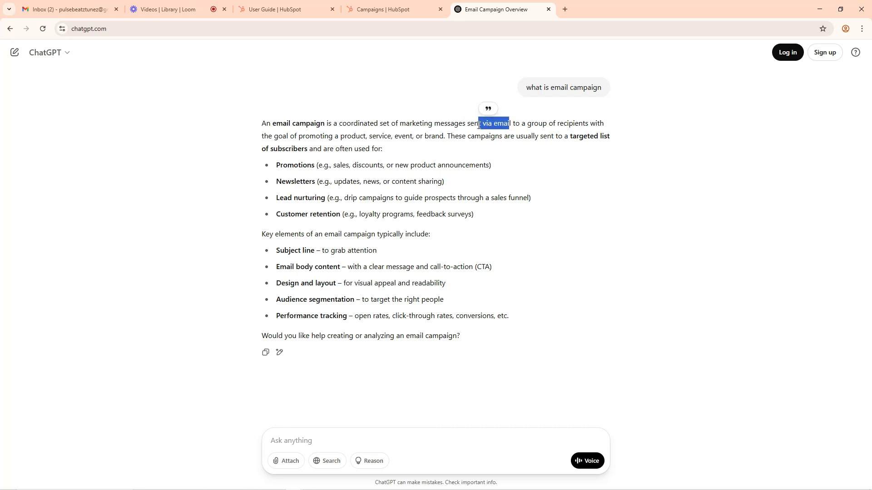
Step: Highlight the Promotions, Newsletters, Lead nurturing and Customer retention uses one after another in the answer's list
{"action": "left_click_drag", "start_coordinate": [276, 166], "coordinate": [316, 168]}
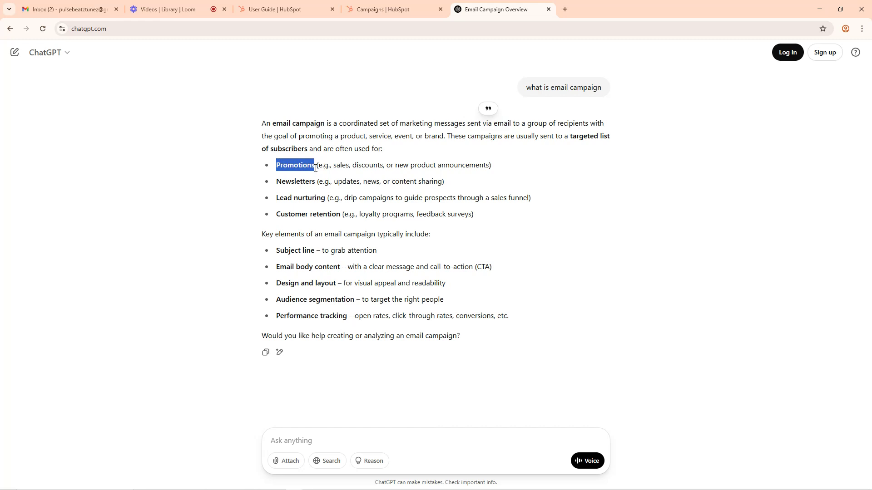
{"action": "left_click_drag", "start_coordinate": [381, 166], "coordinate": [342, 167]}
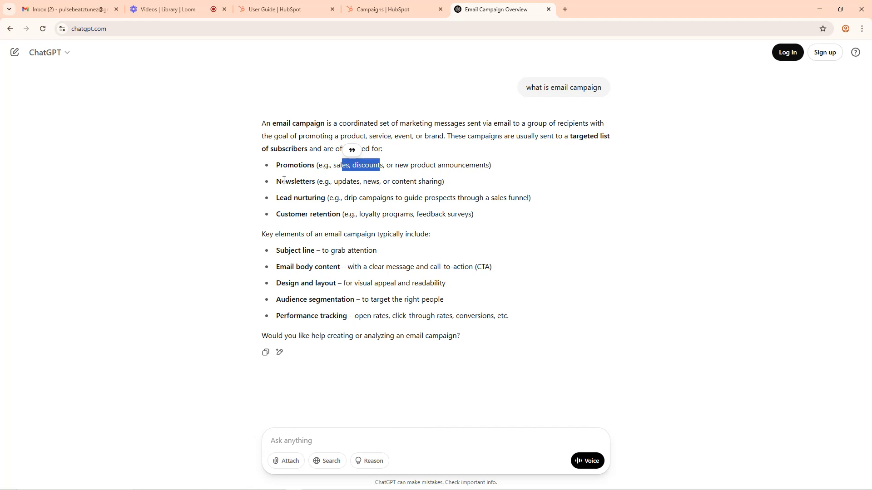
{"action": "left_click_drag", "start_coordinate": [276, 181], "coordinate": [365, 183]}
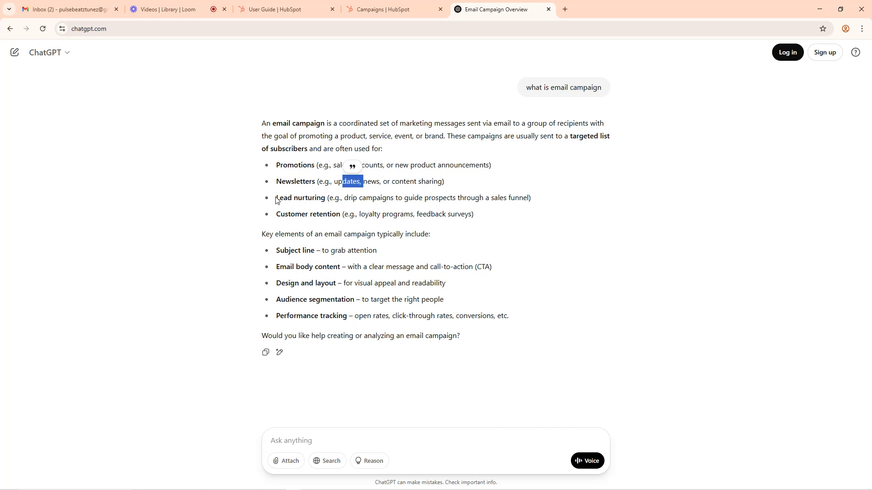
{"action": "left_click_drag", "start_coordinate": [277, 199], "coordinate": [334, 198]}
{"action": "left_click_drag", "start_coordinate": [281, 215], "coordinate": [426, 214]}
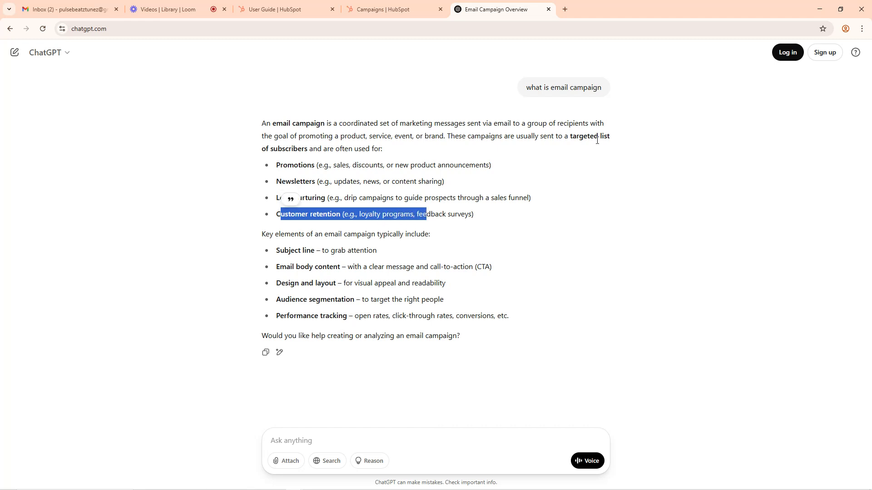
Step: Highlight "email campaign" in the submitted question, then return to the HubSpot User Guide page
{"action": "left_click_drag", "start_coordinate": [555, 87], "coordinate": [650, 96]}
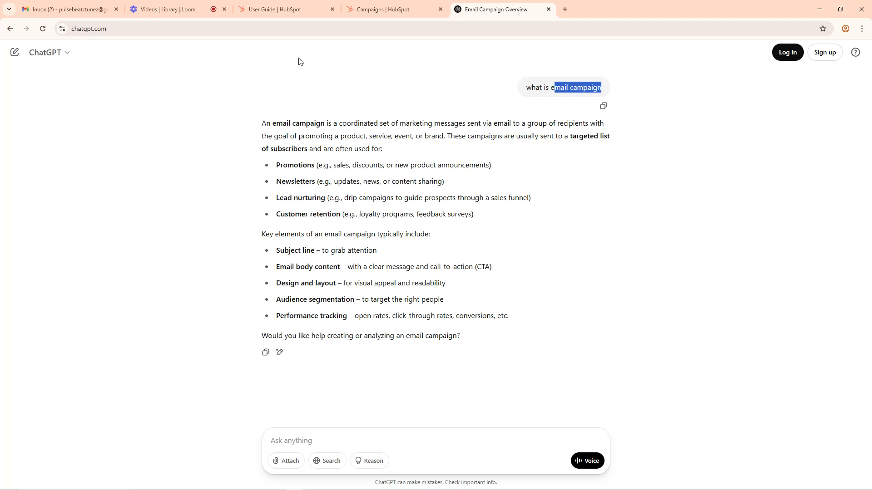
{"action": "mouse_move", "coordinate": [330, 9]}
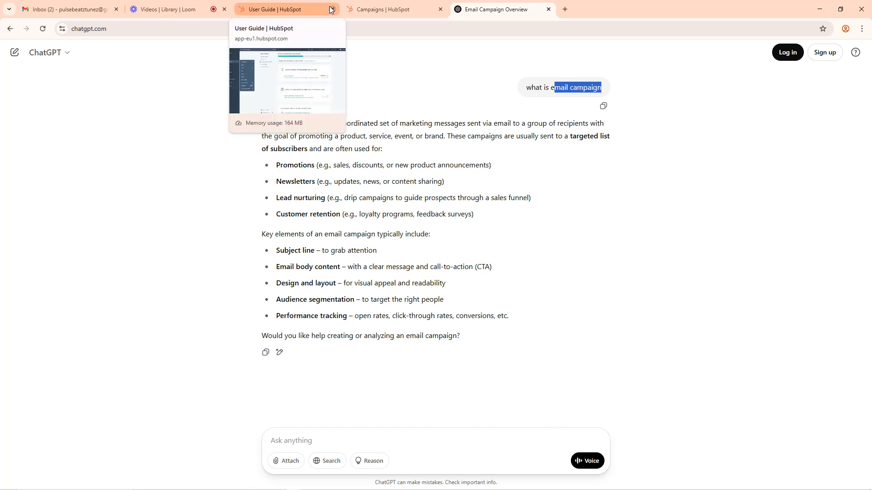
{"action": "left_click", "coordinate": [284, 10]}
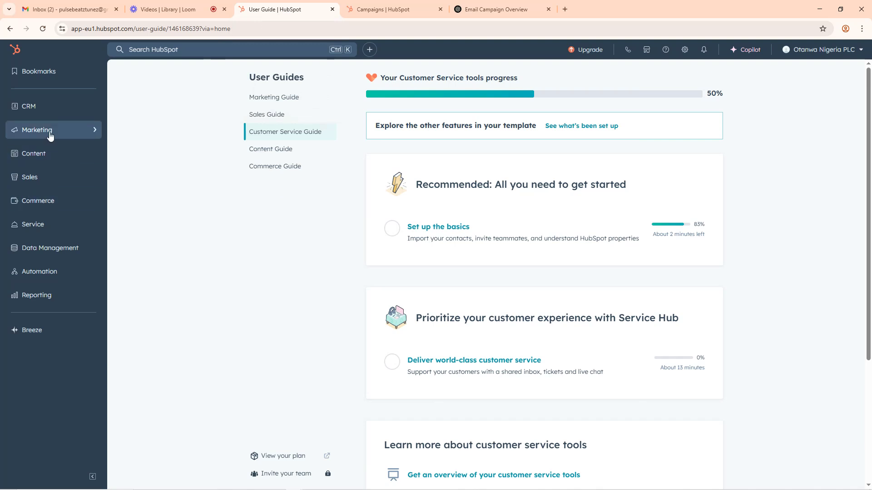
Step: Open the marketing Email tool, and open the Social tool in a separate browser tab to view its overview
{"action": "mouse_move", "coordinate": [50, 135]}
{"action": "left_click", "coordinate": [125, 153]}
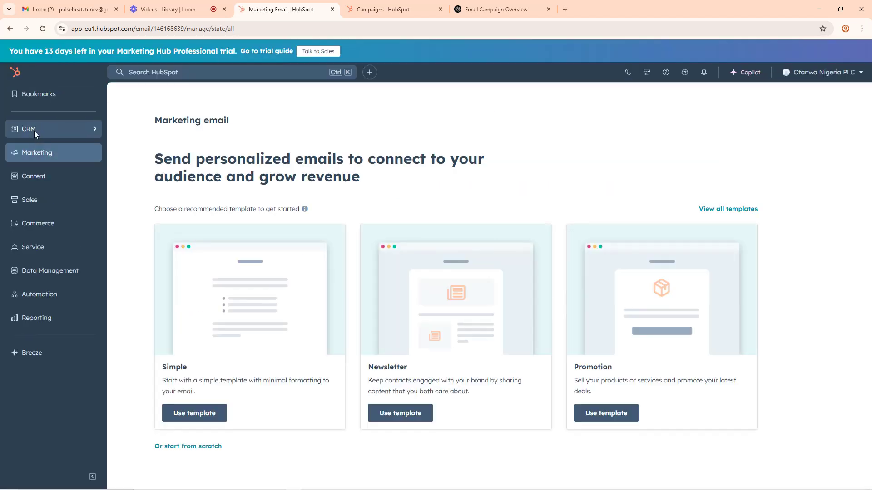
{"action": "mouse_move", "coordinate": [34, 132]}
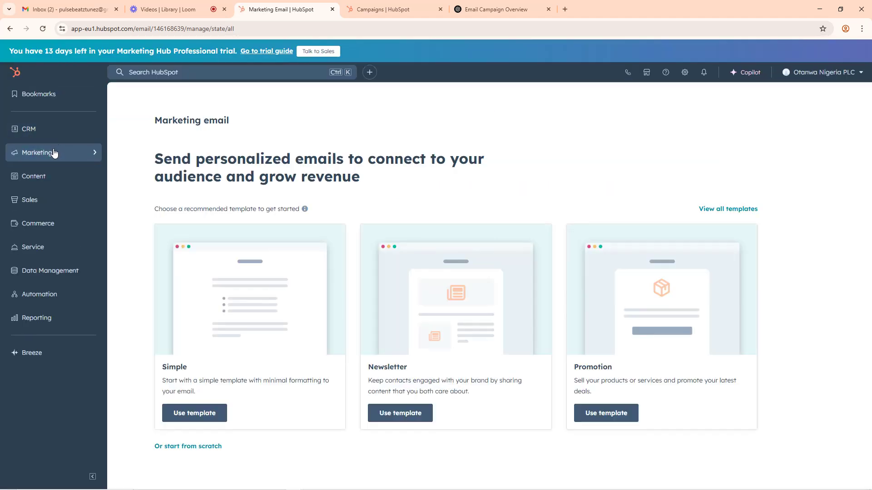
{"action": "mouse_move", "coordinate": [55, 153]}
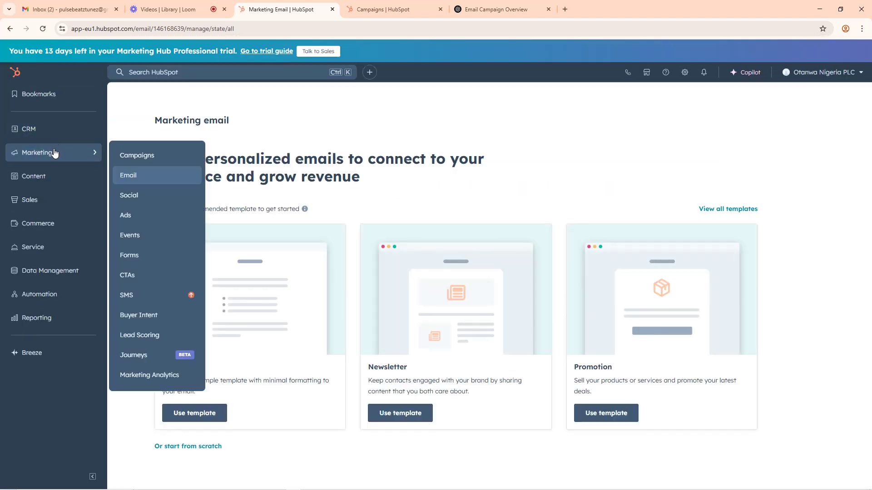
{"action": "middle_click", "coordinate": [128, 198]}
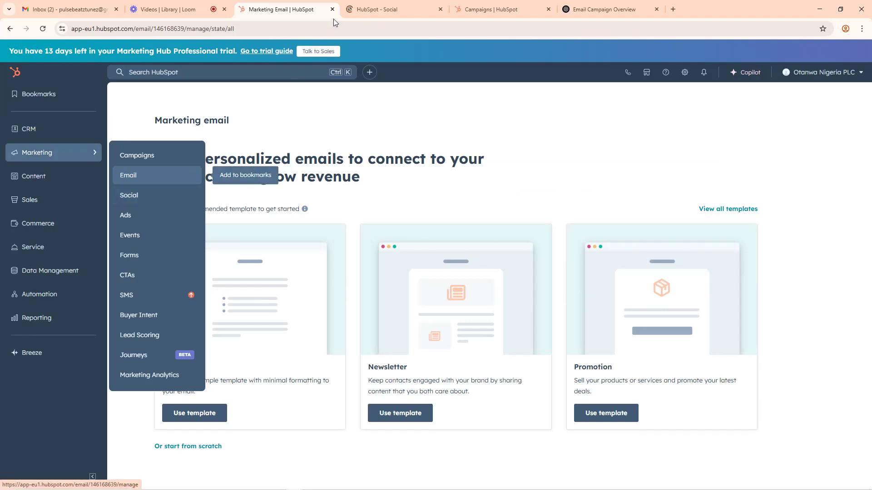
{"action": "left_click", "coordinate": [366, 3]}
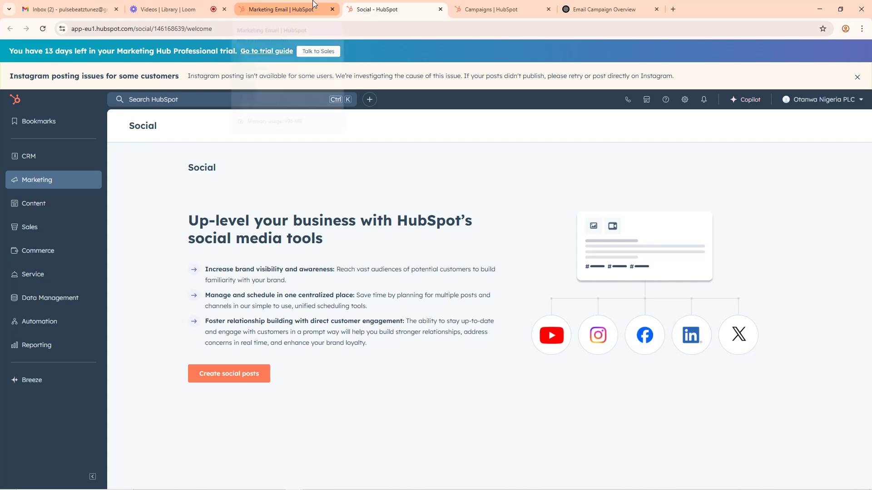
Step: Return to the Marketing Email page and look through the list of marketing tools down to Ads
{"action": "mouse_move", "coordinate": [312, 4]}
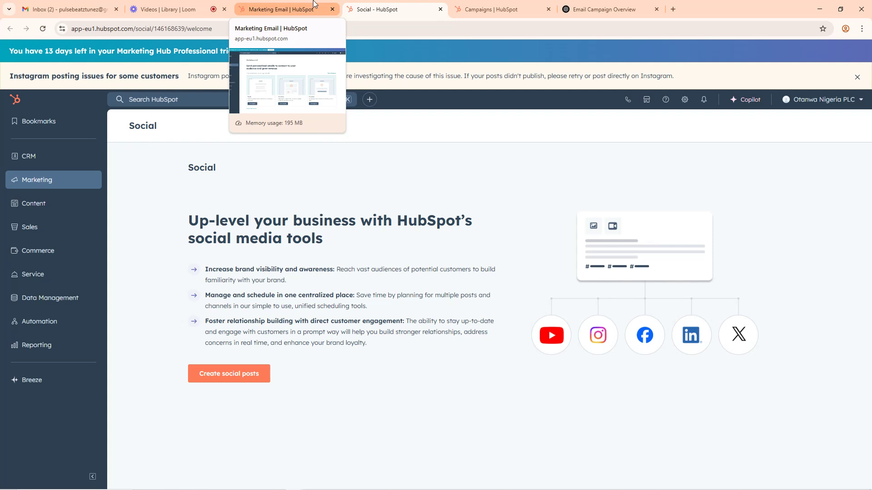
{"action": "left_click", "coordinate": [313, 4]}
{"action": "mouse_move", "coordinate": [58, 159]}
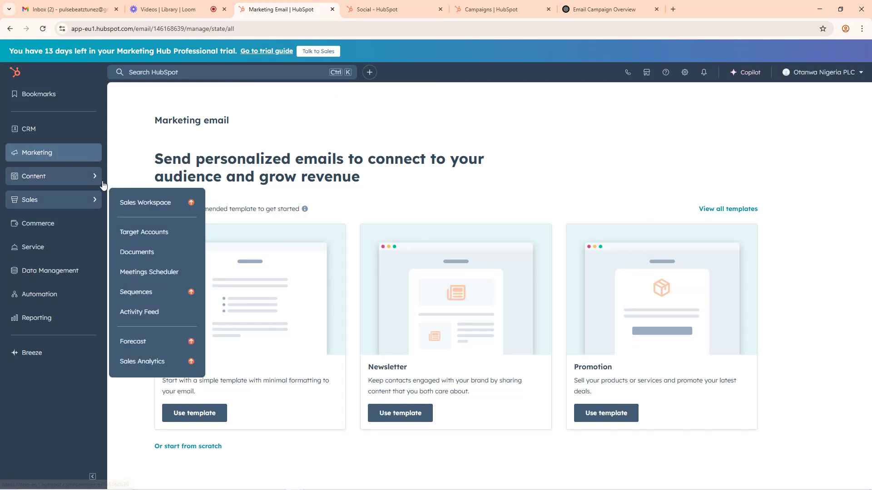
{"action": "mouse_move", "coordinate": [98, 157]}
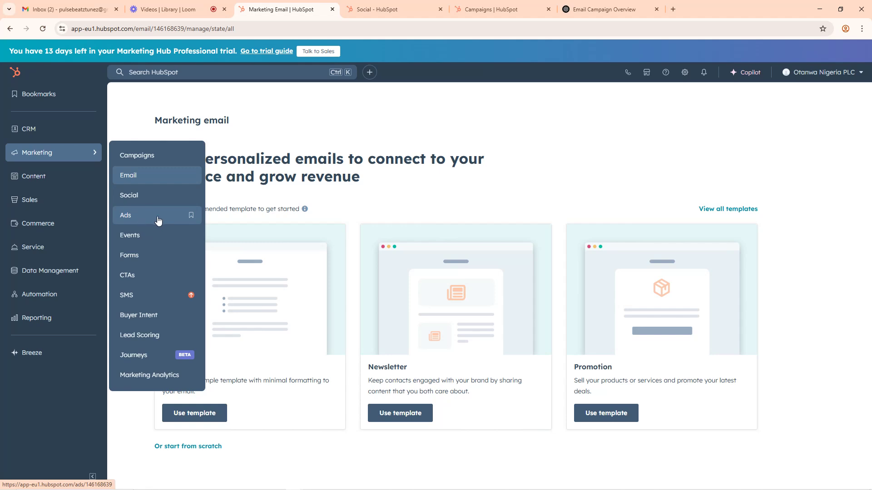
Step: Open a new browser tab and start an "ai" address entry
{"action": "left_click", "coordinate": [673, 10]}
{"action": "type", "text": "a"}
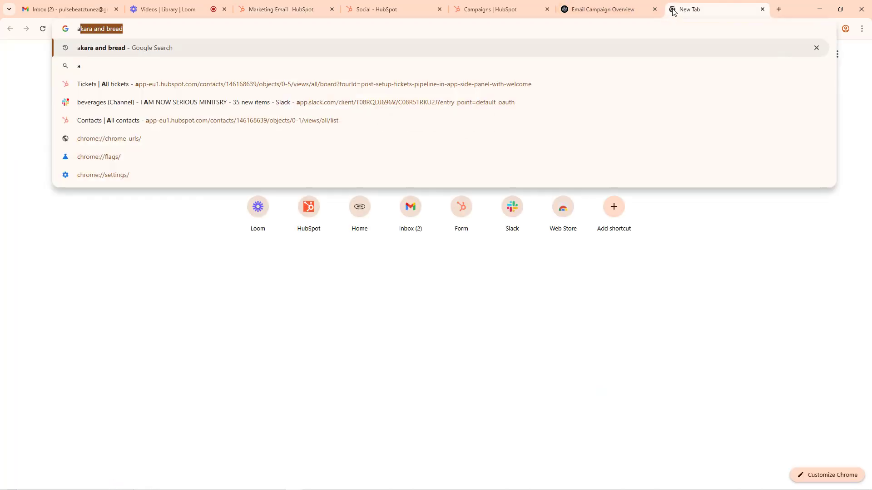
{"action": "type", "text": "i"}
Step: Switch to the ChatGPT conversation and ask "ads also means what?"
{"action": "left_click", "coordinate": [600, 8]}
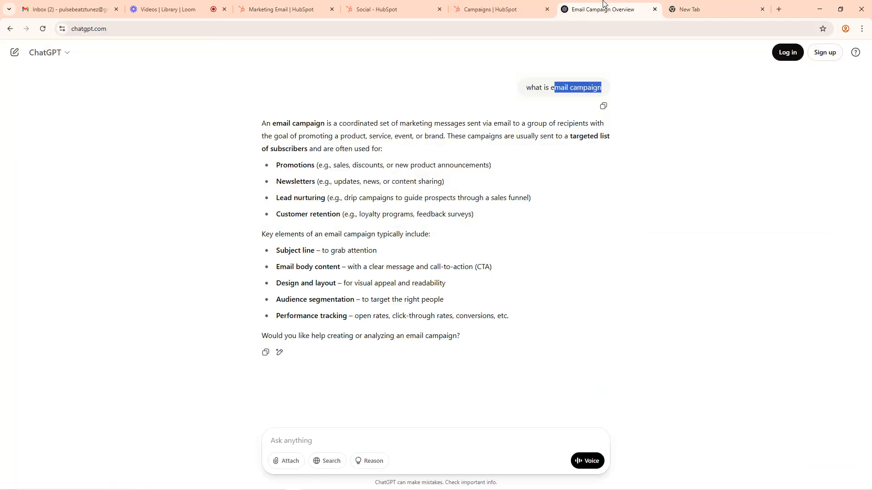
{"action": "left_click", "coordinate": [363, 437]}
{"action": "type", "text": "ads a"}
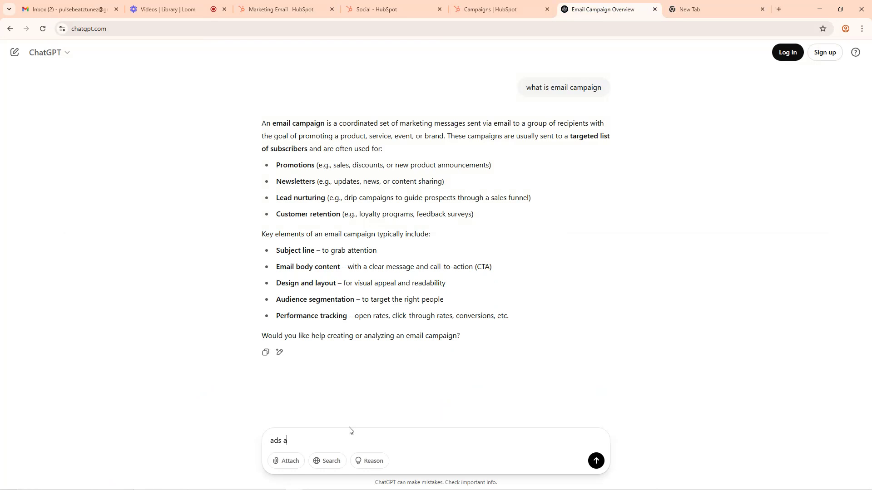
{"action": "type", "text": "lso means ehat"}
{"action": "key", "text": "BackSpace"}
{"action": "key", "text": "BackSpace"}
{"action": "key", "text": "BackSpace"}
{"action": "key", "text": "BackSpace"}
{"action": "type", "text": "wgat"}
{"action": "key", "text": "BackSpace"}
{"action": "key", "text": "BackSpace"}
{"action": "key", "text": "BackSpace"}
{"action": "type", "text": "hat?"}
{"action": "key", "text": "Return"}
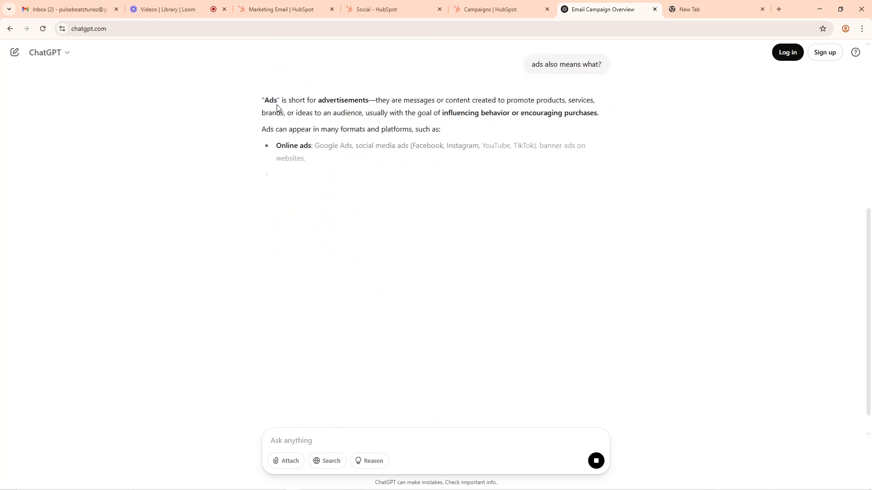
Step: Highlight "is short for advertisements" in the answer, and relate it to the Ads entry among HubSpot's marketing tools
{"action": "left_click_drag", "start_coordinate": [281, 100], "coordinate": [366, 100]}
{"action": "left_click", "coordinate": [388, 98]}
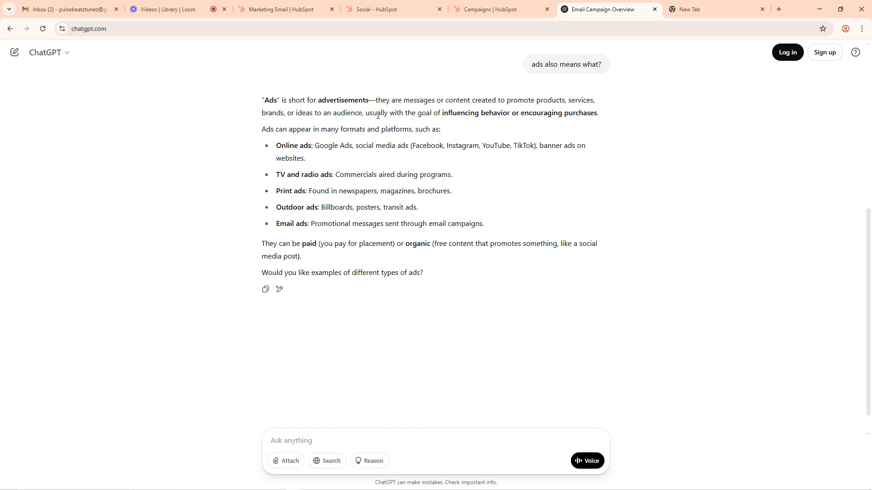
{"action": "left_click", "coordinate": [287, 4]}
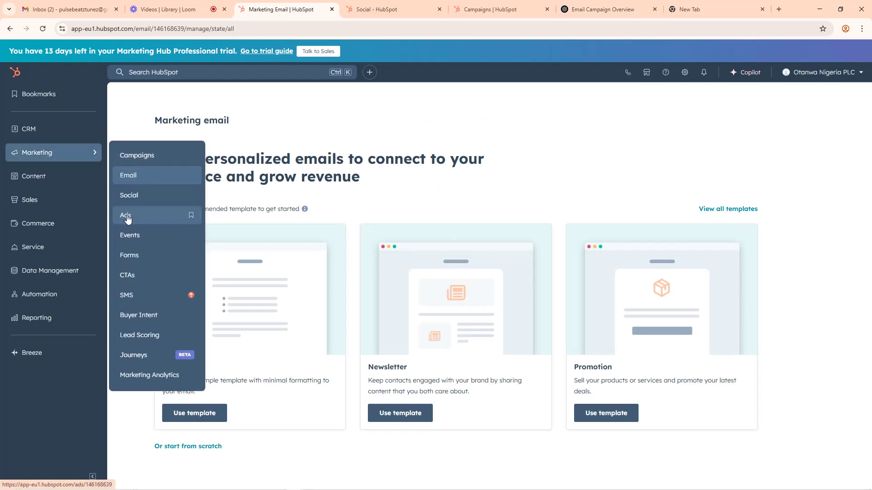
{"action": "left_click", "coordinate": [565, 5]}
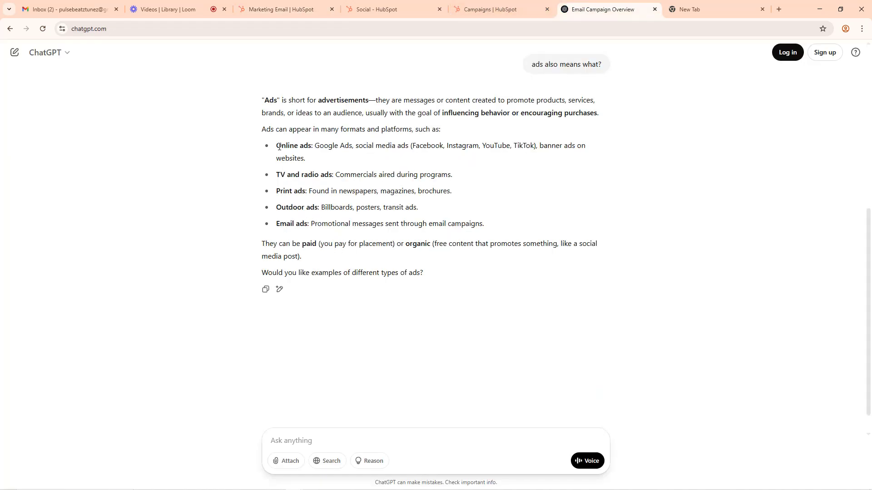
Step: Highlight the Online, TV and radio, Print, Outdoor and Email ads entries one after another in the ChatGPT answer
{"action": "left_click_drag", "start_coordinate": [279, 146], "coordinate": [385, 146]}
{"action": "left_click", "coordinate": [395, 145]}
{"action": "left_click_drag", "start_coordinate": [280, 175], "coordinate": [333, 175]}
{"action": "left_click_drag", "start_coordinate": [285, 191], "coordinate": [305, 190]}
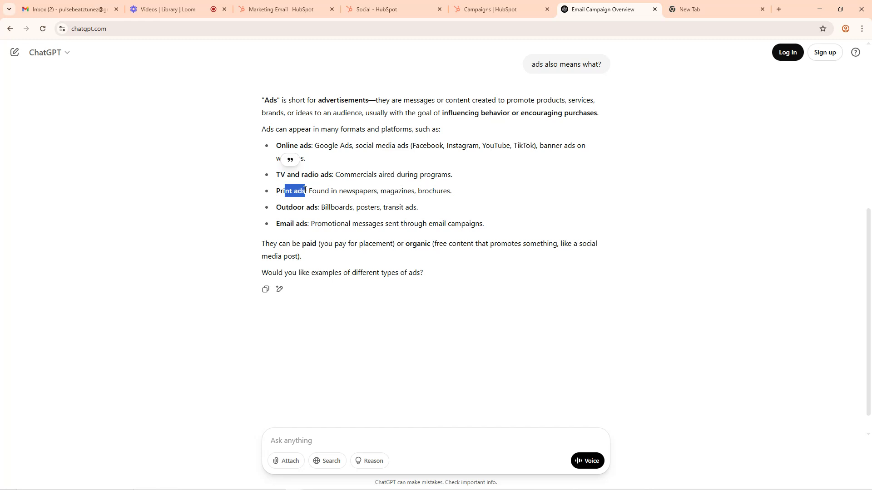
{"action": "left_click_drag", "start_coordinate": [276, 207], "coordinate": [317, 206]}
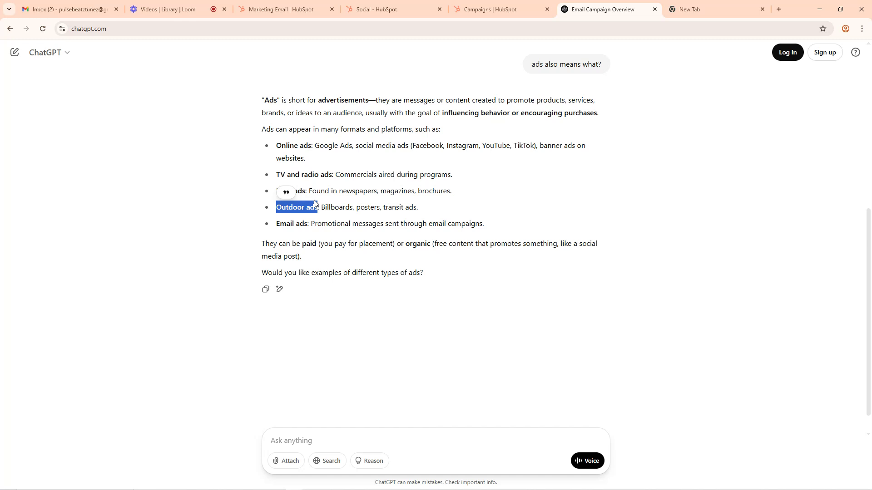
{"action": "left_click_drag", "start_coordinate": [325, 206], "coordinate": [419, 212]}
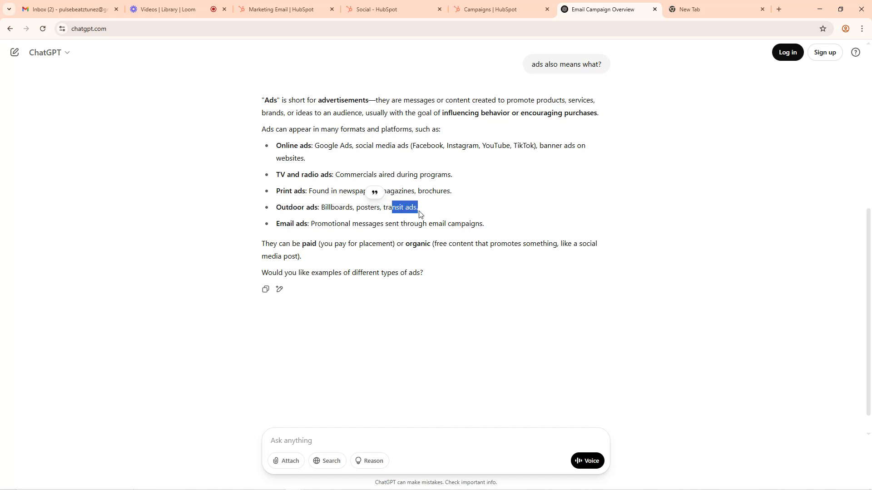
{"action": "left_click_drag", "start_coordinate": [286, 224], "coordinate": [307, 224]}
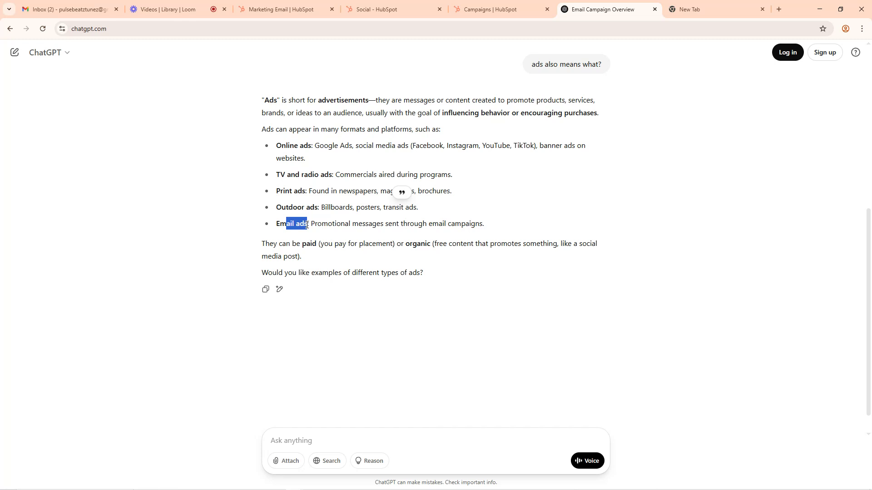
{"action": "left_click_drag", "start_coordinate": [307, 225], "coordinate": [307, 225]}
{"action": "left_click", "coordinate": [296, 224]}
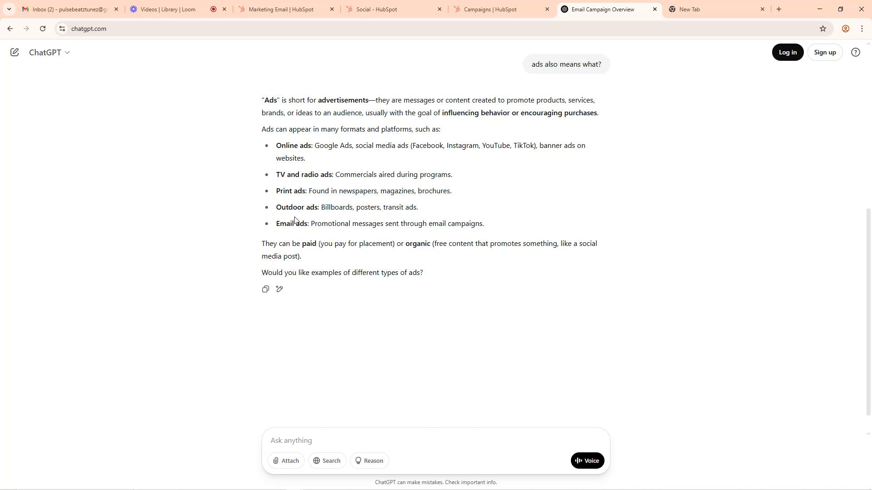
{"action": "left_click_drag", "start_coordinate": [276, 224], "coordinate": [308, 225]}
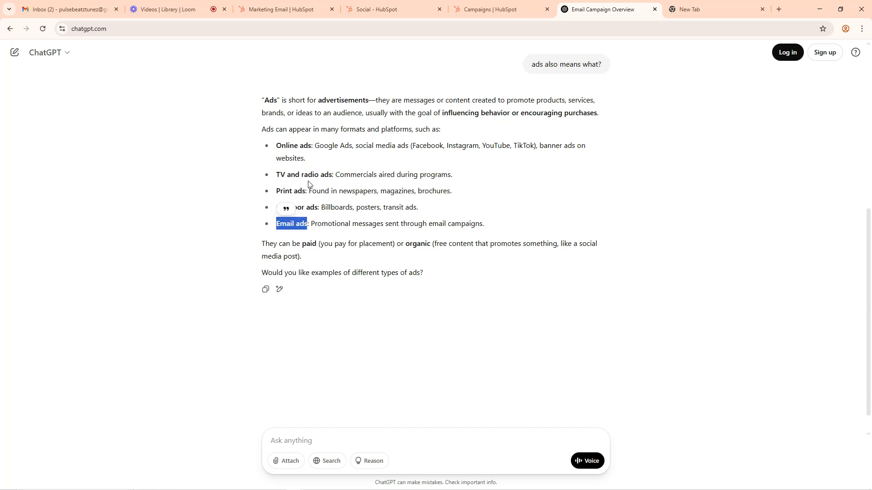
Step: Highlight "TV and radio ads" and the whole list of ad formats, and return to HubSpot's list of marketing tools
{"action": "left_click_drag", "start_coordinate": [280, 175], "coordinate": [334, 178]}
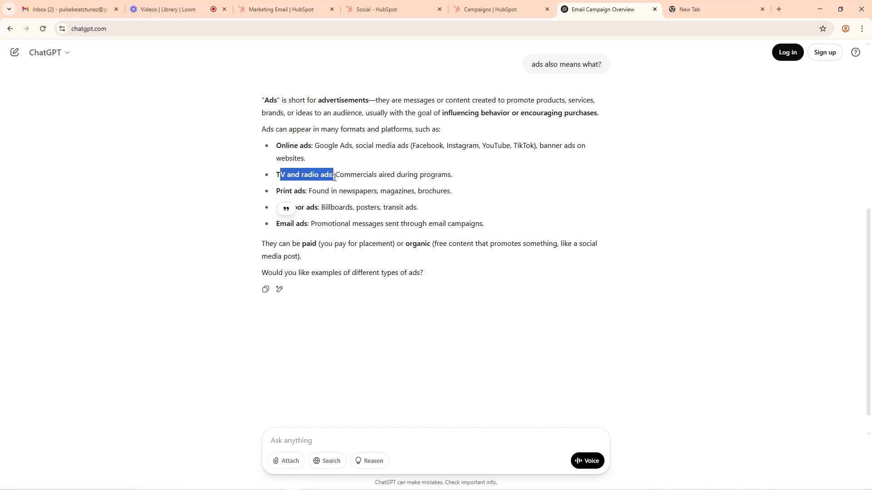
{"action": "left_click_drag", "start_coordinate": [334, 178], "coordinate": [333, 178]}
{"action": "left_click", "coordinate": [351, 175]}
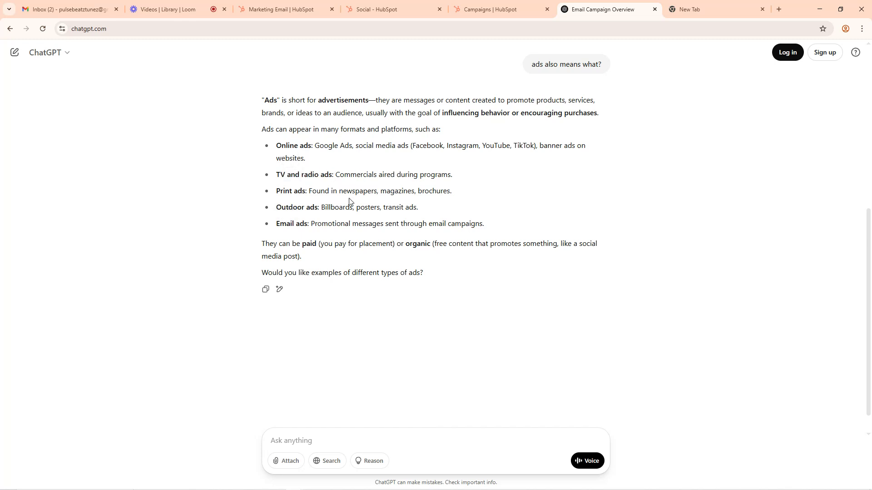
{"action": "left_click_drag", "start_coordinate": [280, 149], "coordinate": [495, 226]}
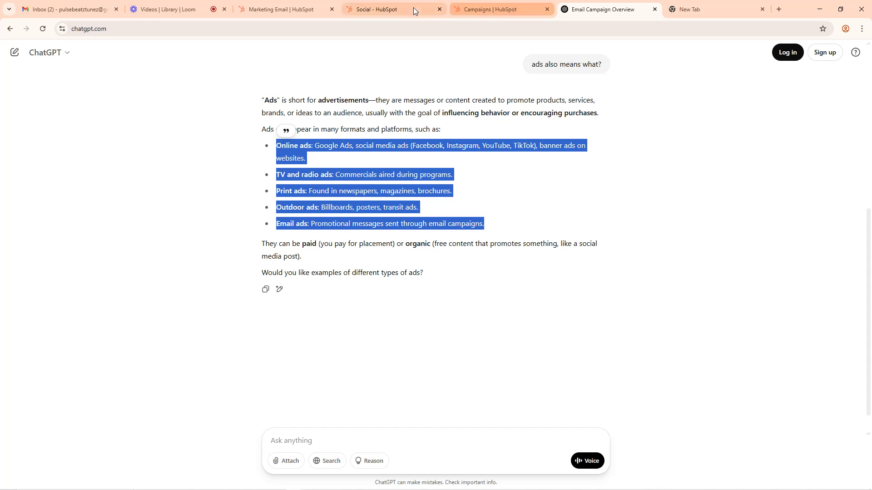
{"action": "left_click", "coordinate": [285, 7]}
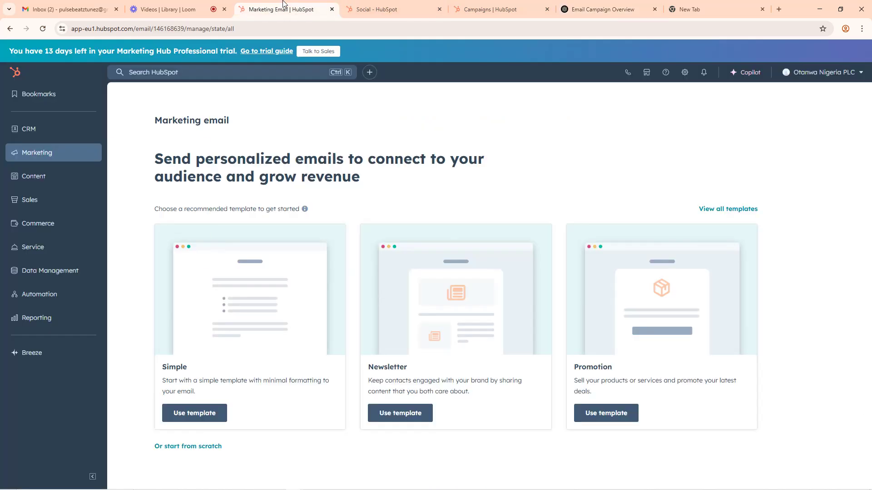
{"action": "mouse_move", "coordinate": [48, 157]}
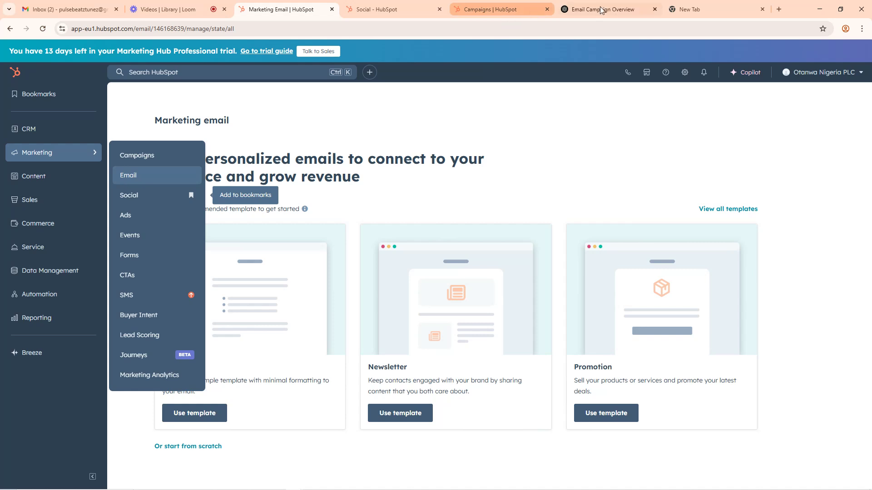
{"action": "left_click", "coordinate": [681, 10]}
{"action": "type", "text": "ads"}
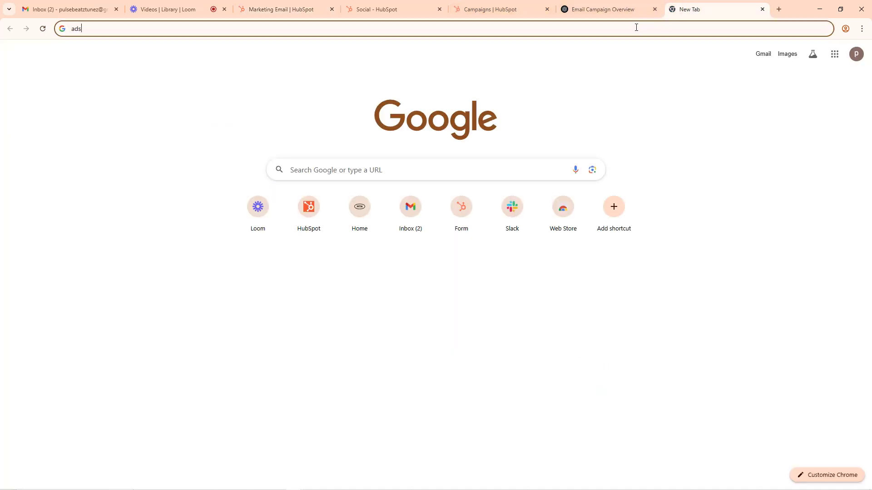
{"action": "key", "text": "ctrl+a"}
{"action": "key", "text": "BackSpace"}
{"action": "type", "text": "face"}
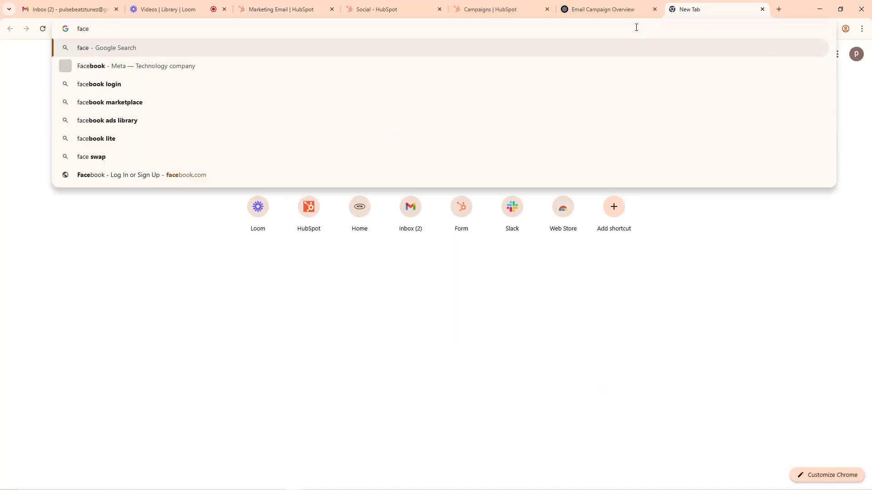
{"action": "key", "text": "ctrl+a"}
{"action": "key", "text": "BackSpace"}
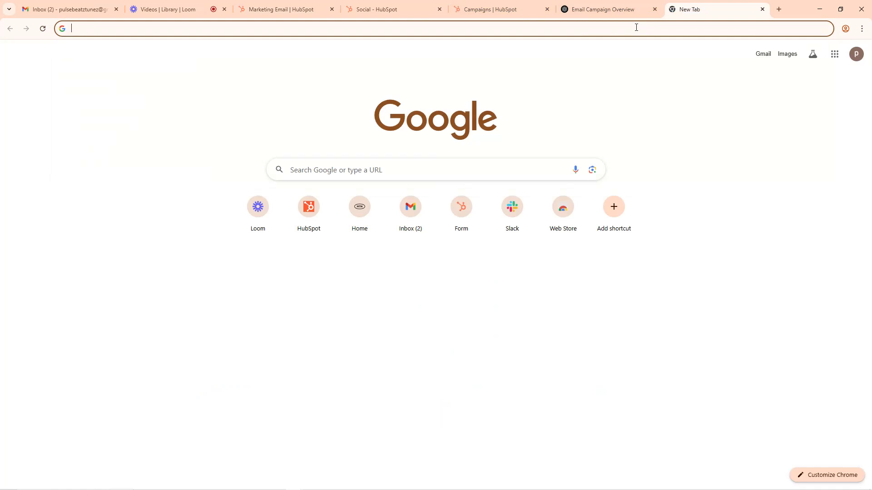
Step: Search Google for "youtube" in the blank tab and open the YouTube site
{"action": "type", "text": "youtu"}
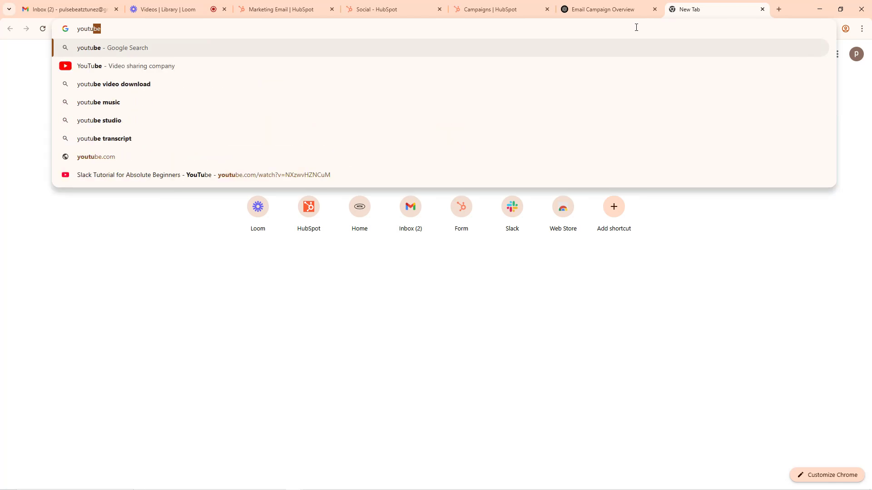
{"action": "key", "text": "Return"}
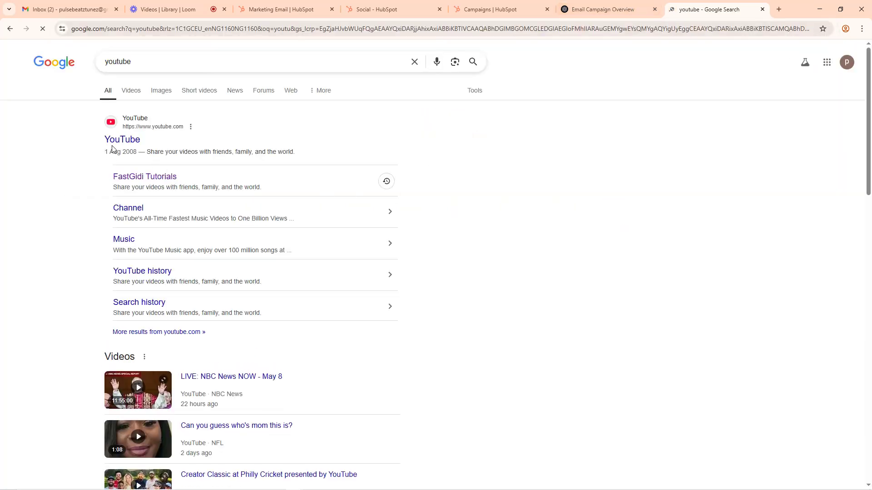
{"action": "left_click", "coordinate": [179, 118]}
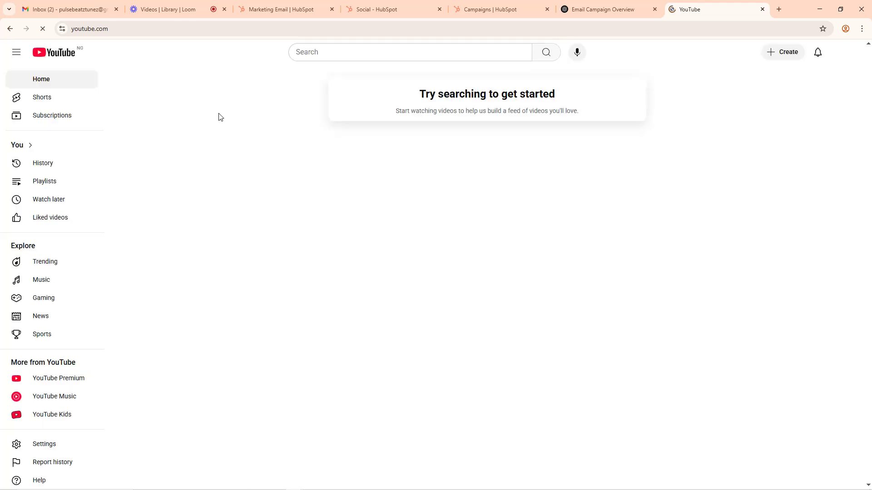
Step: Check the in-call messages in the Google Meet window, and return to the YouTube page
{"action": "mouse_move", "coordinate": [261, 483]}
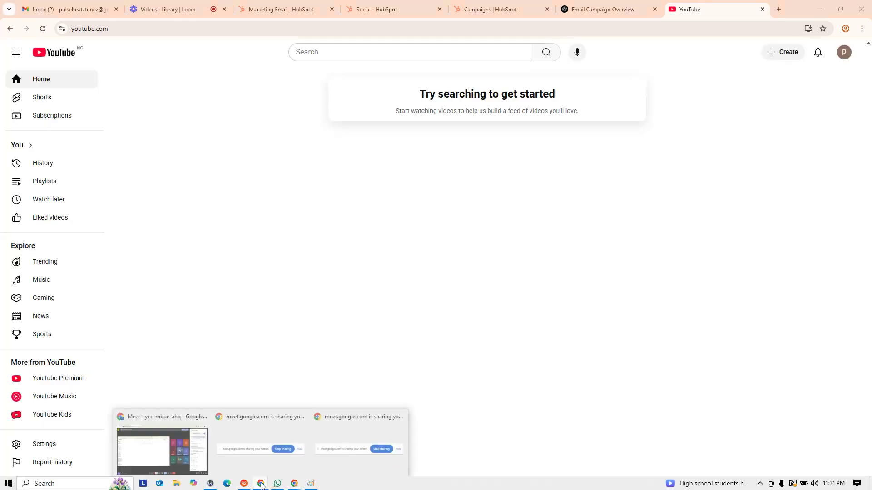
{"action": "left_click", "coordinate": [173, 443]}
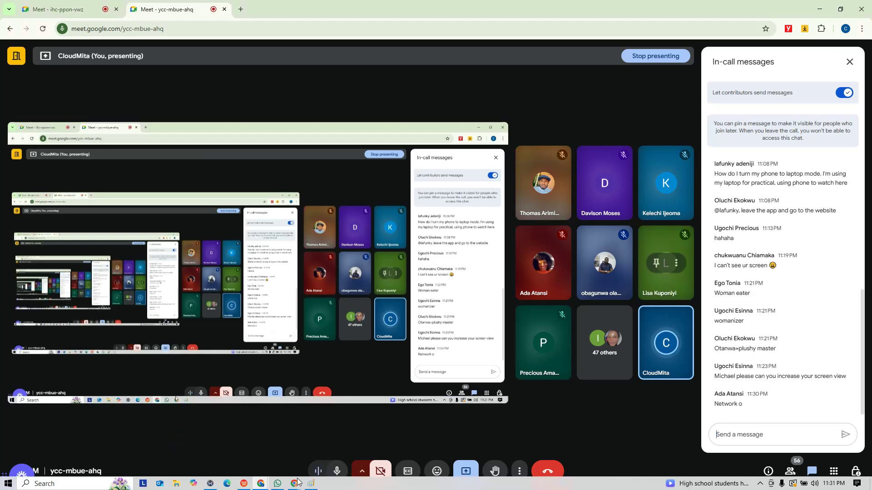
{"action": "mouse_move", "coordinate": [294, 484]}
{"action": "left_click", "coordinate": [229, 453]}
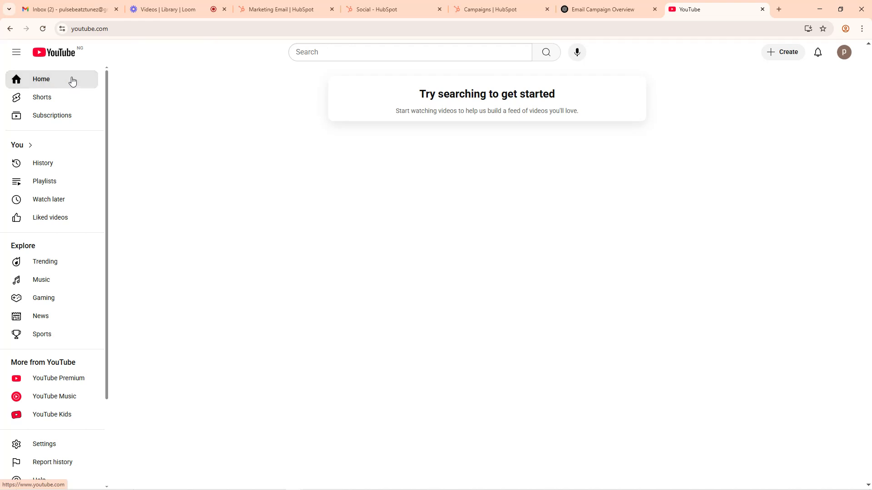
Step: Search YouTube for "how to slap" and look through the results for sponsored entries
{"action": "left_click", "coordinate": [318, 54]}
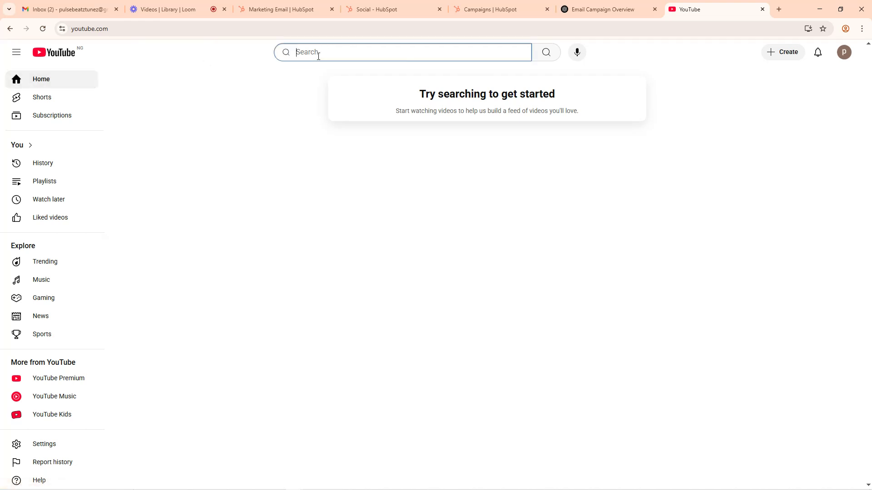
{"action": "type", "text": "how to slap"}
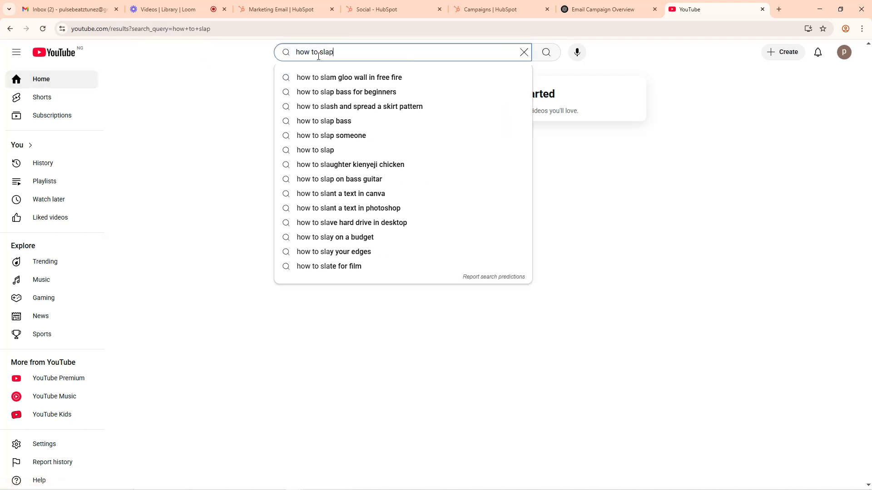
{"action": "key", "text": "Return"}
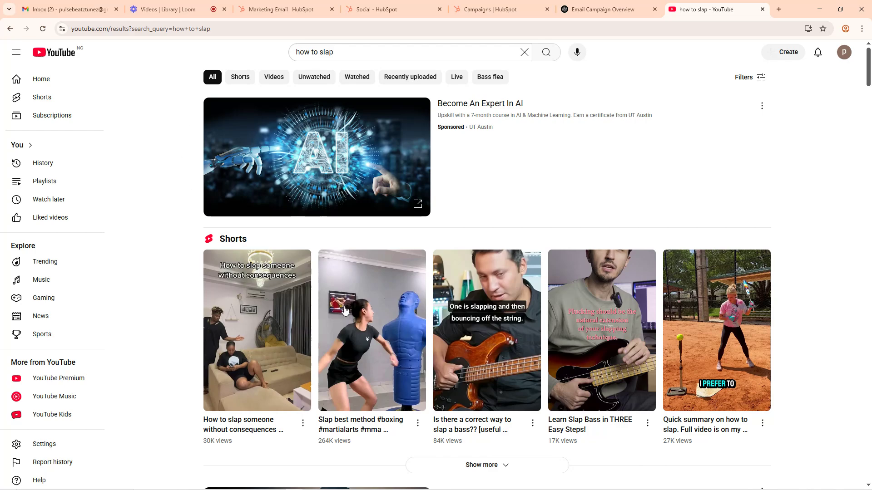
{"action": "scroll", "coordinate": [590, 383], "scroll_direction": "down", "scroll_amount": 13}
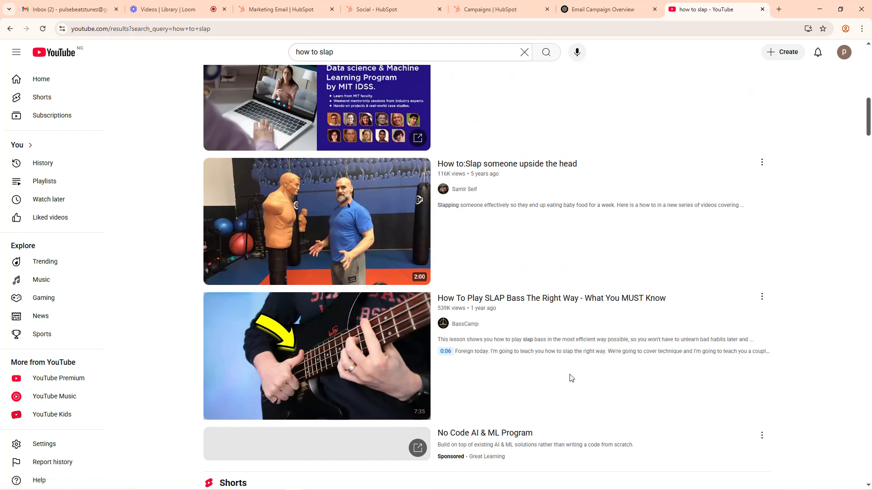
{"action": "scroll", "coordinate": [562, 372], "scroll_direction": "up", "scroll_amount": 13}
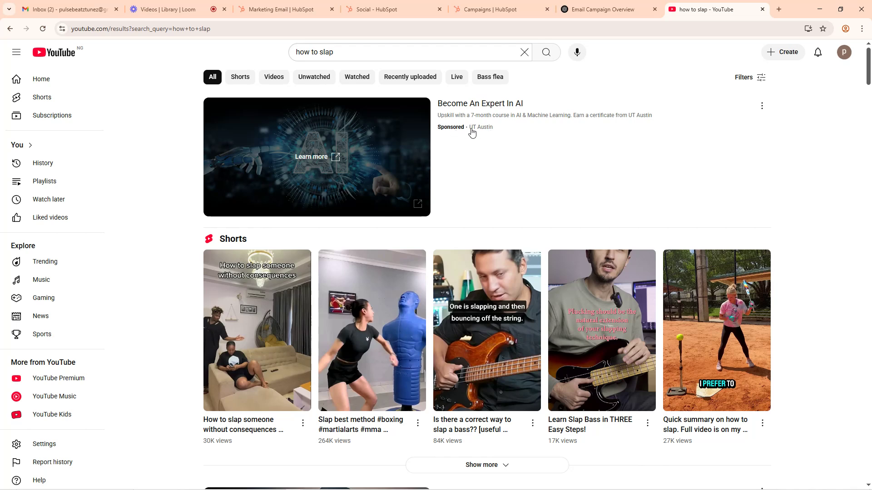
Step: Open the sponsored "Become An Expert In AI" ad, highlight its landing page headline, and return to the YouTube results
{"action": "left_click", "coordinate": [329, 170]}
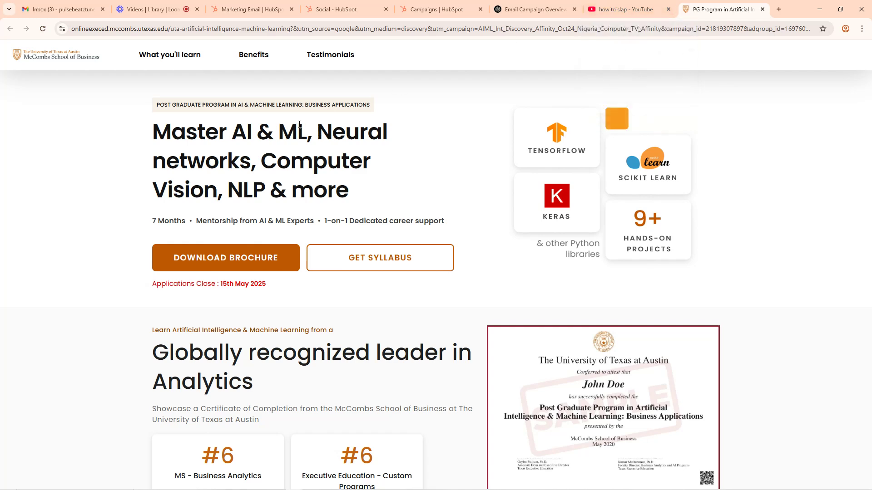
{"action": "left_click_drag", "start_coordinate": [169, 134], "coordinate": [355, 193]}
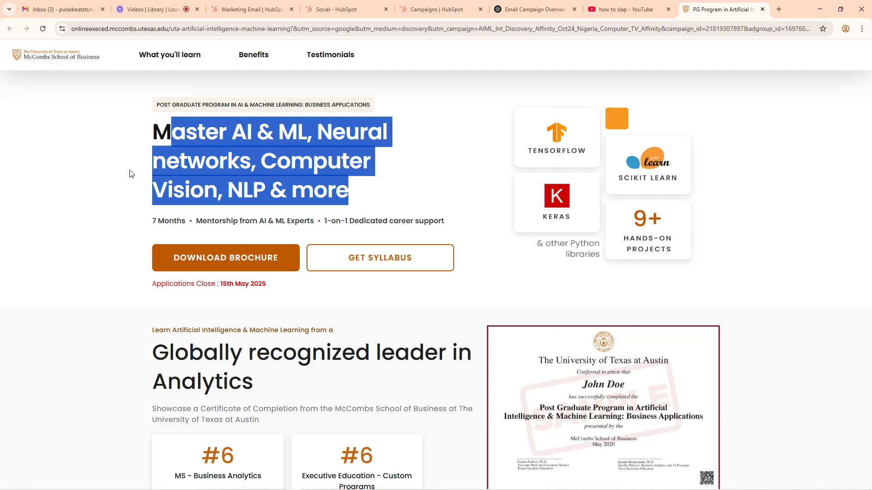
{"action": "left_click", "coordinate": [217, 157]}
{"action": "scroll", "coordinate": [352, 315], "scroll_direction": "down", "scroll_amount": 10}
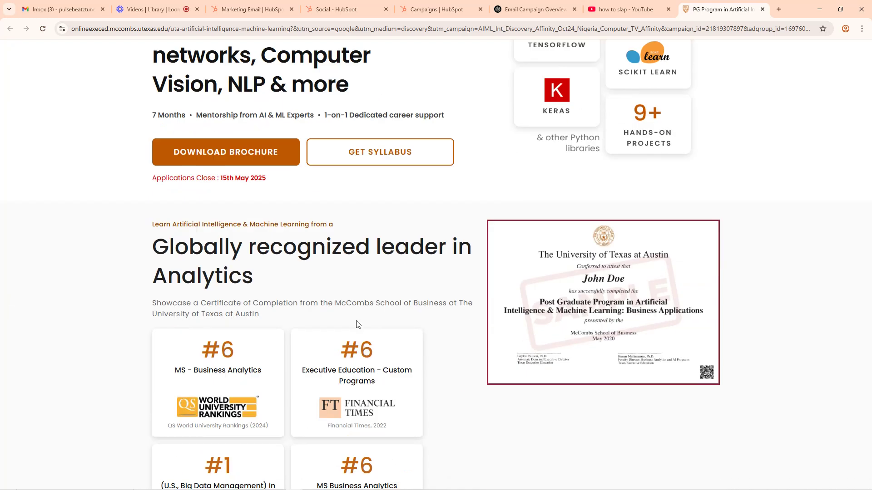
{"action": "scroll", "coordinate": [344, 307], "scroll_direction": "up", "scroll_amount": 10}
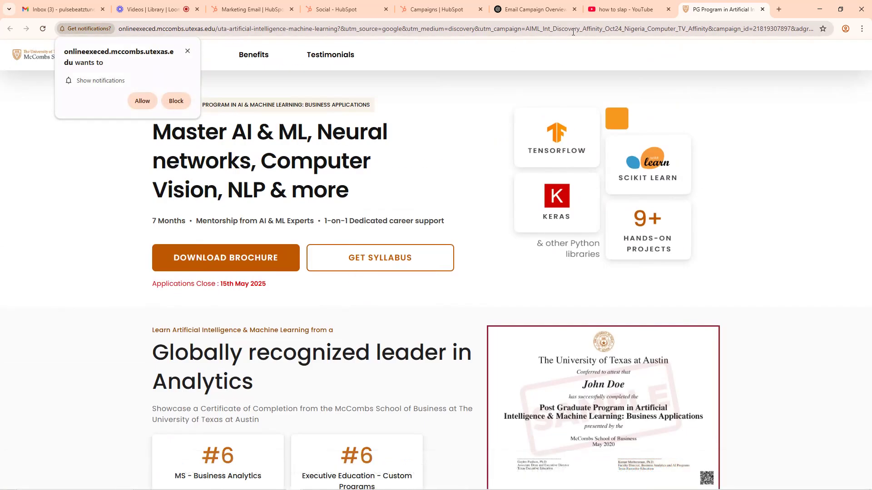
{"action": "left_click", "coordinate": [629, 10]}
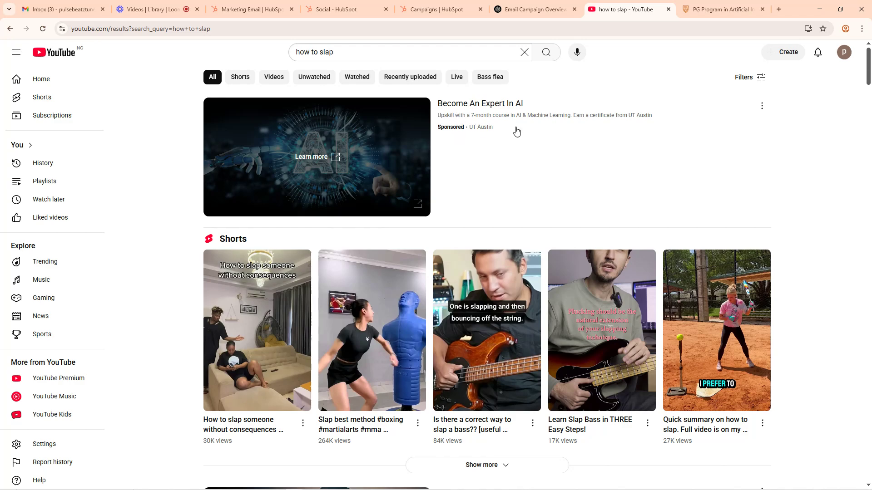
Step: Open the video "HOW TO SLAP BASS (beginner, intermediate and BOSS level)", pause it, and look over its page
{"action": "scroll", "coordinate": [454, 135], "scroll_direction": "down", "scroll_amount": 10}
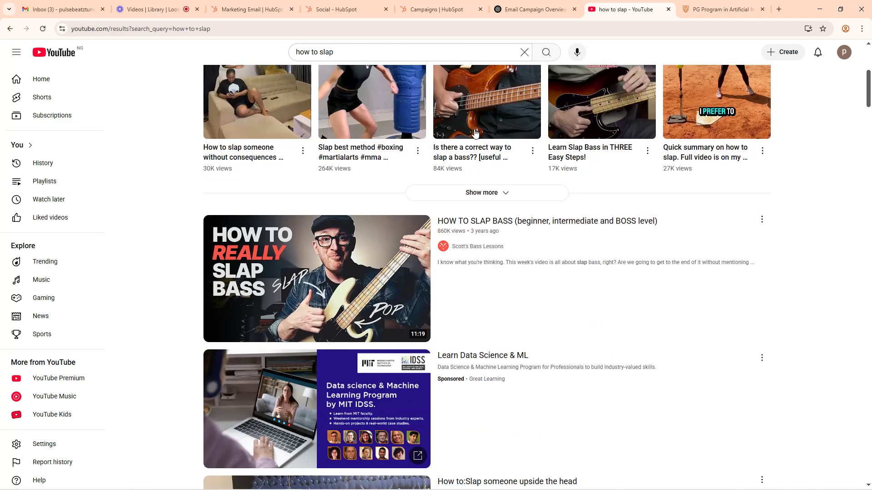
{"action": "scroll", "coordinate": [400, 145], "scroll_direction": "up", "scroll_amount": 3}
{"action": "left_click", "coordinate": [323, 210]}
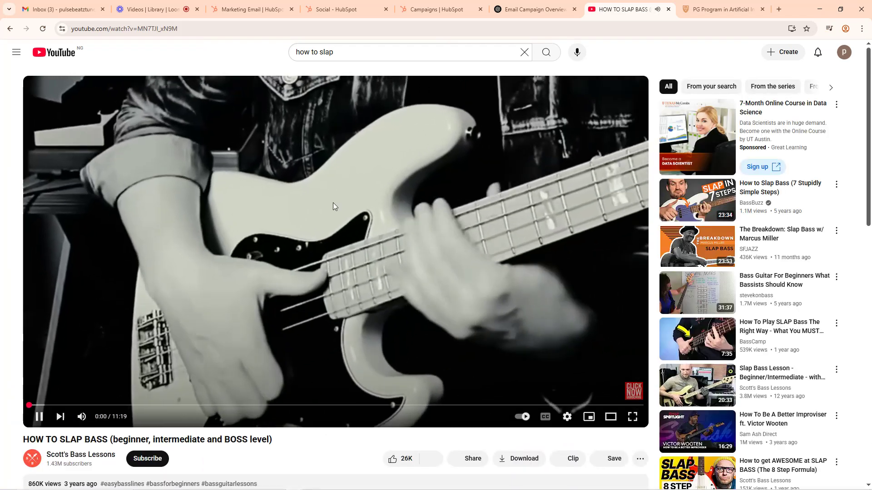
{"action": "left_click", "coordinate": [331, 204]}
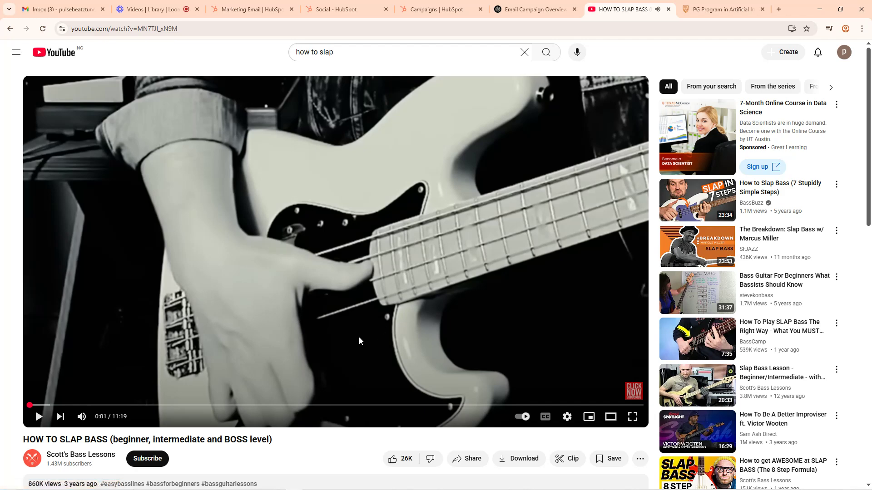
{"action": "scroll", "coordinate": [292, 366], "scroll_direction": "down", "scroll_amount": 5}
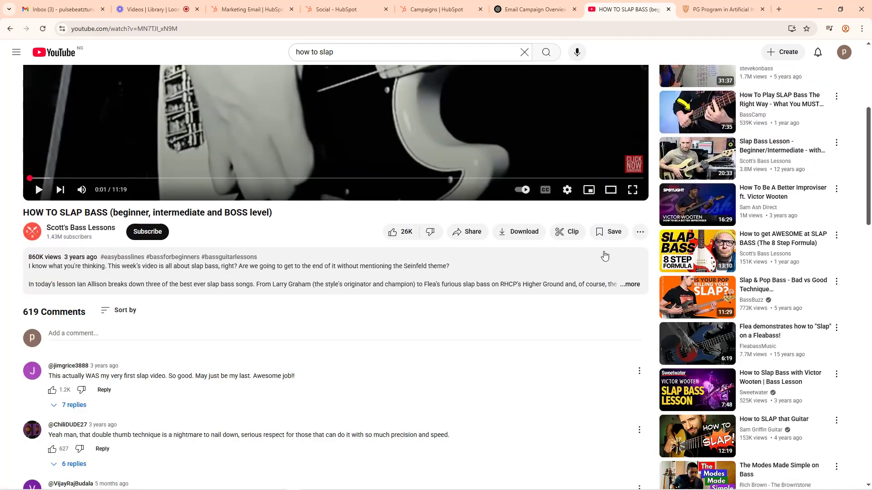
{"action": "scroll", "coordinate": [247, 364], "scroll_direction": "up", "scroll_amount": 5}
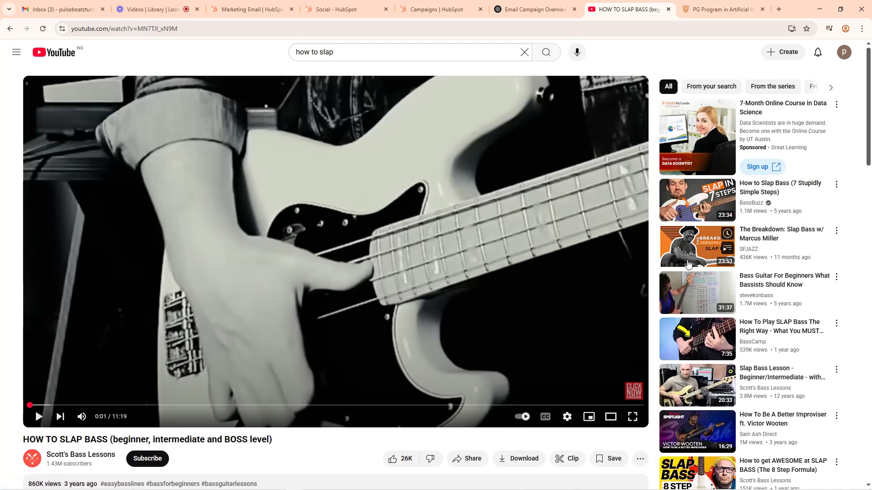
Step: Open "The Breakdown: Slap Bass w/ Marcus Miller", pause its Namecheap ad, and visit the advertiser's site
{"action": "left_click", "coordinate": [682, 247]}
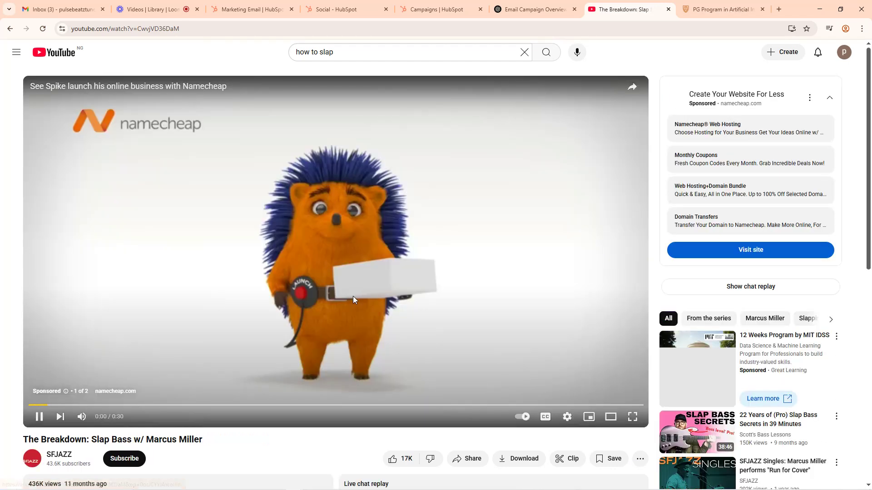
{"action": "left_click", "coordinate": [320, 239]}
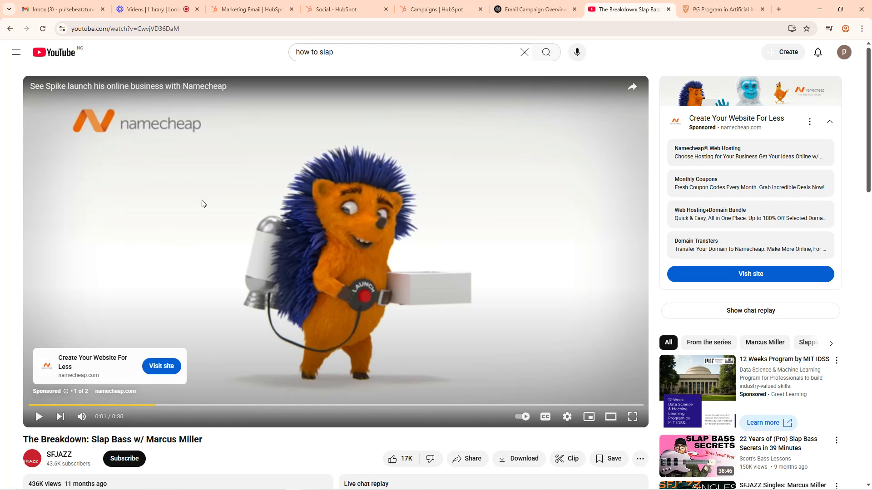
{"action": "left_click", "coordinate": [161, 367]}
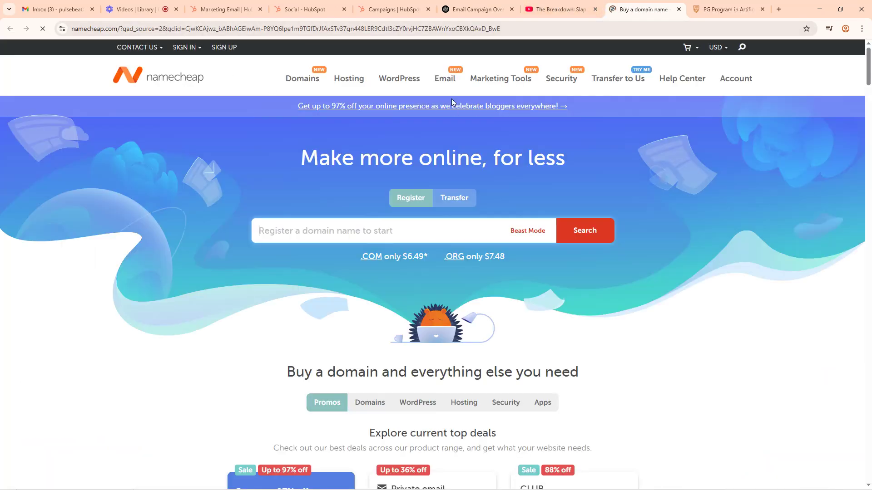
Step: Return to the YouTube video page and look over its Namecheap offers and other sponsored entries
{"action": "left_click", "coordinate": [561, 9]}
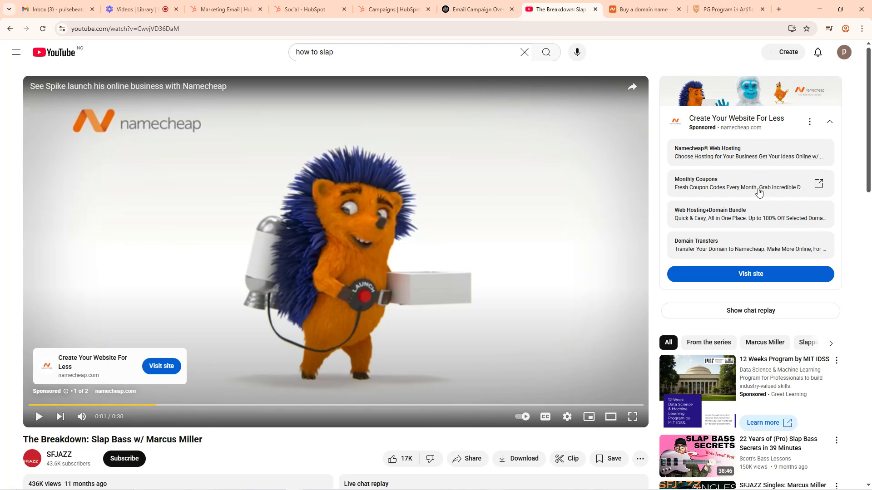
{"action": "scroll", "coordinate": [759, 192], "scroll_direction": "down", "scroll_amount": 3}
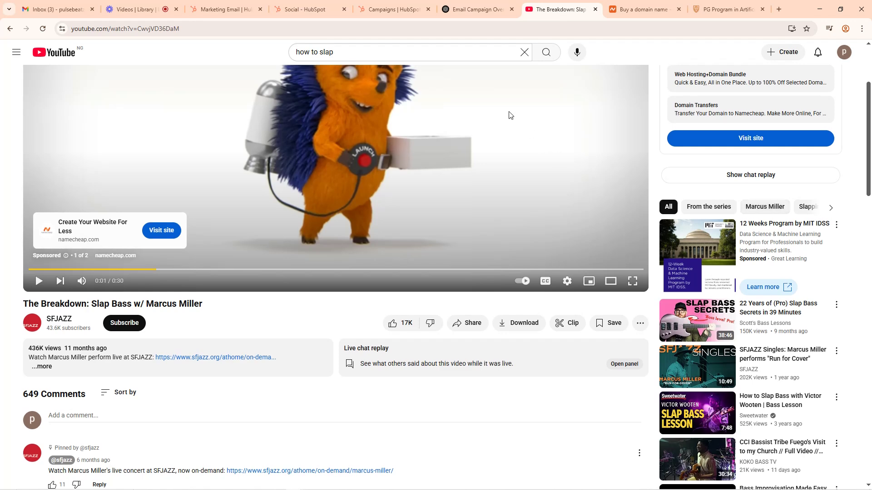
{"action": "scroll", "coordinate": [509, 115], "scroll_direction": "up", "scroll_amount": 3}
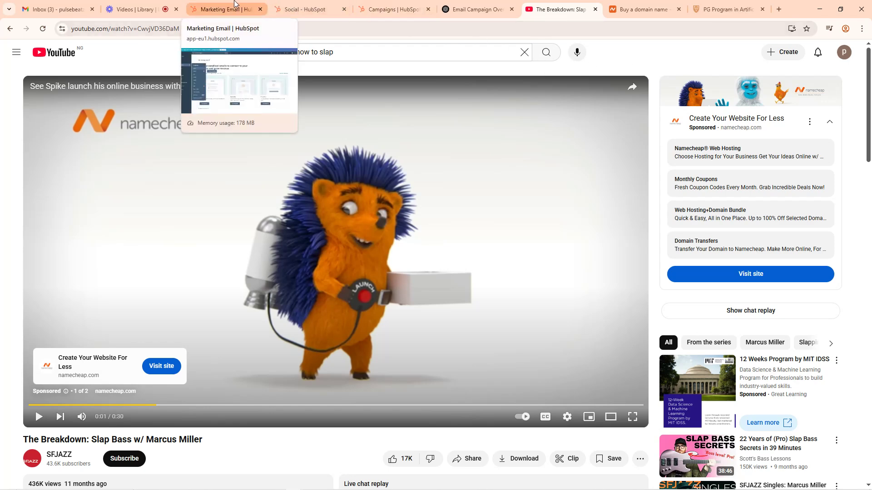
Step: Switch back to HubSpot's Marketing Email page and review the lists of marketing and content tools
{"action": "left_click", "coordinate": [235, 4]}
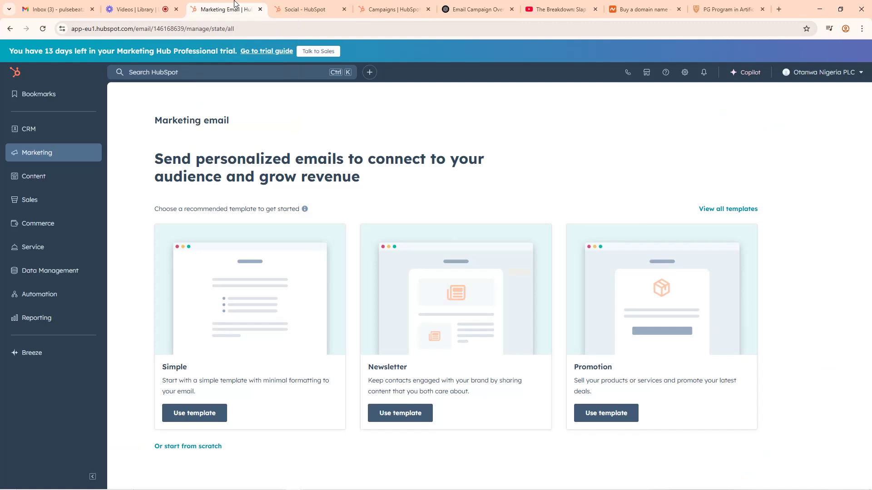
{"action": "mouse_move", "coordinate": [320, 4]}
{"action": "left_click", "coordinate": [63, 152]}
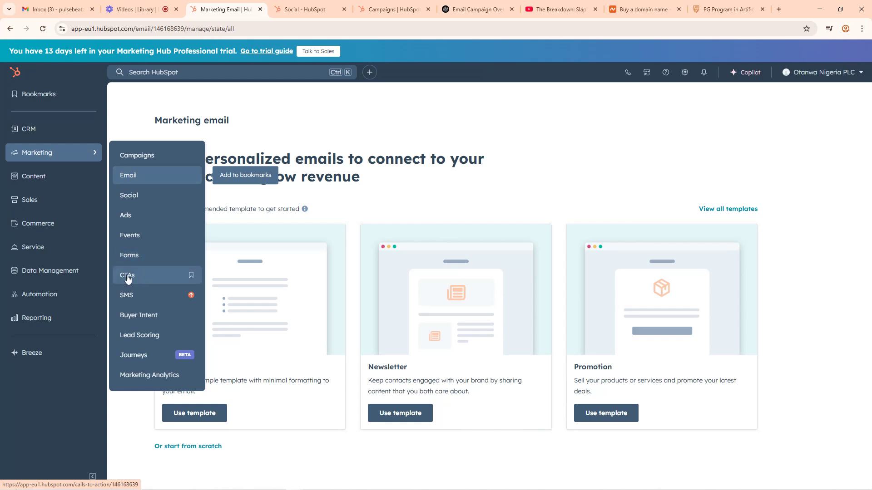
{"action": "mouse_move", "coordinate": [94, 276]}
{"action": "mouse_move", "coordinate": [59, 176]}
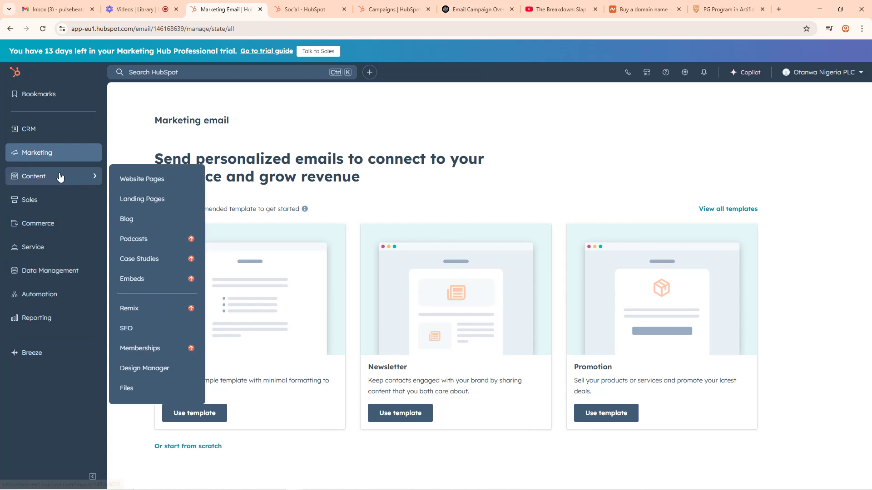
{"action": "mouse_move", "coordinate": [63, 157]}
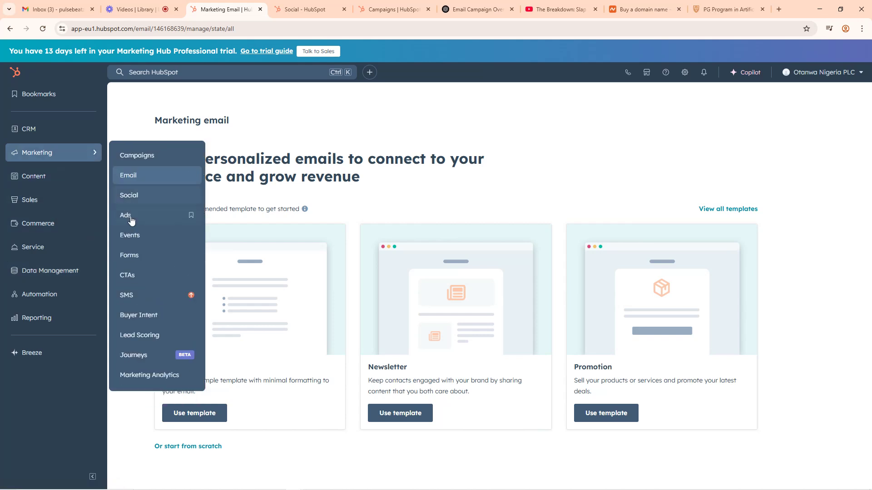
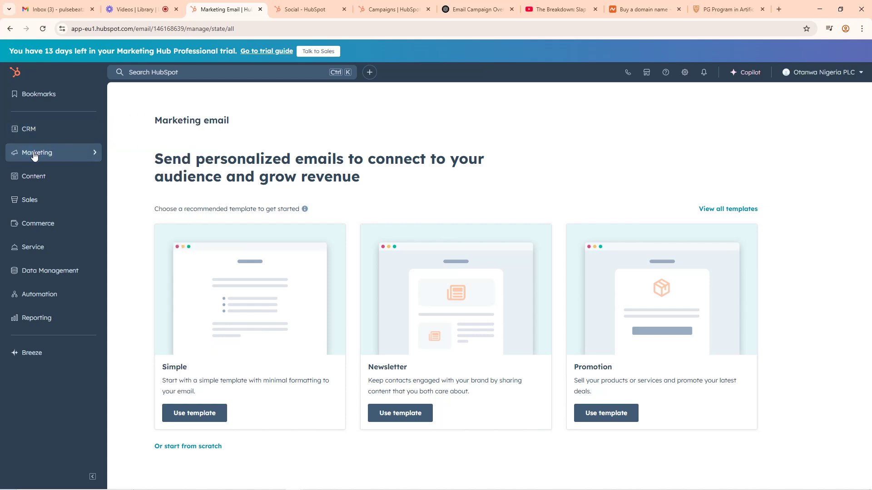
{"action": "mouse_move", "coordinate": [36, 156]}
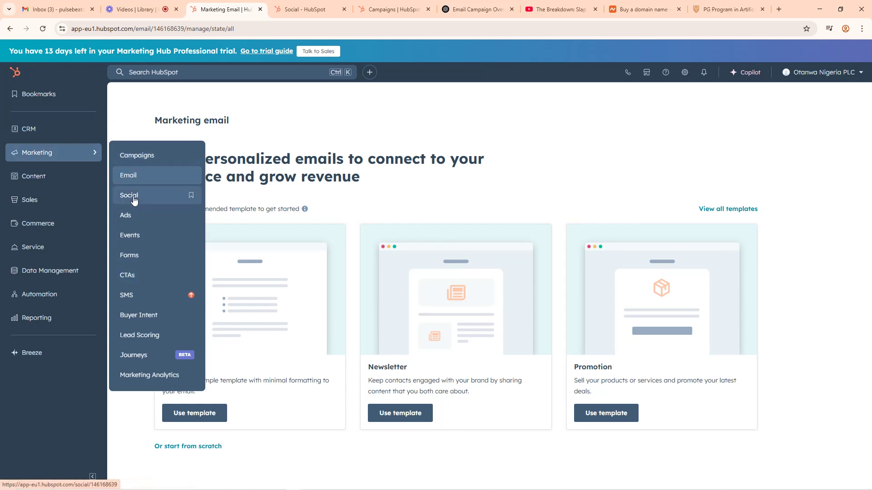
Step: Open the marketing email tool and highlight its headline about sending personalized emails
{"action": "left_click", "coordinate": [131, 173]}
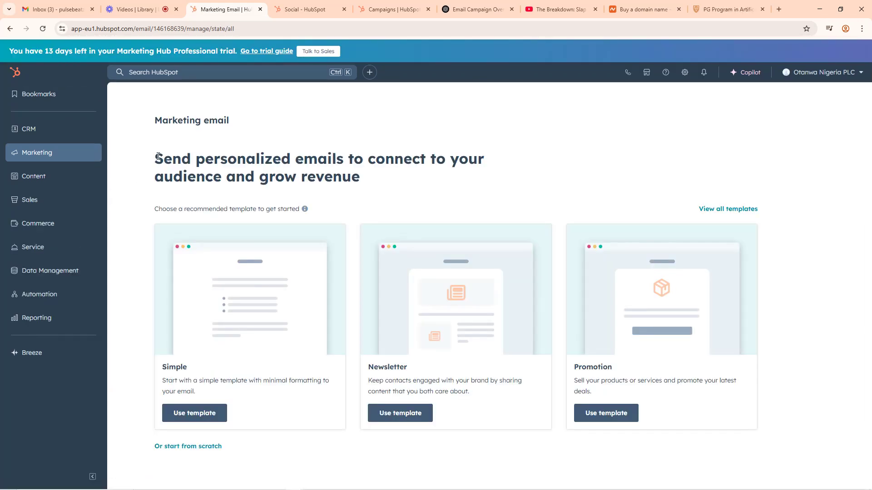
{"action": "left_click_drag", "start_coordinate": [158, 156], "coordinate": [389, 187]}
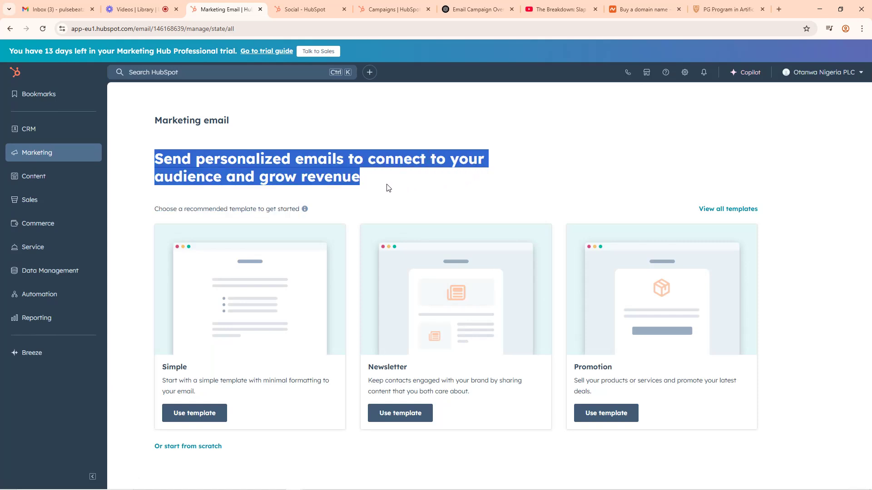
{"action": "left_click", "coordinate": [410, 125]}
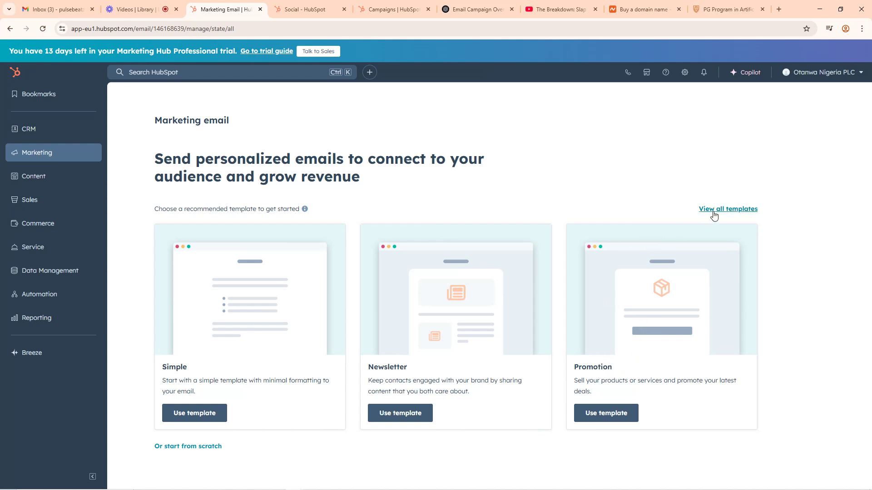
Step: Open the full gallery of email templates and browse the seasonal designs
{"action": "left_click", "coordinate": [728, 209]}
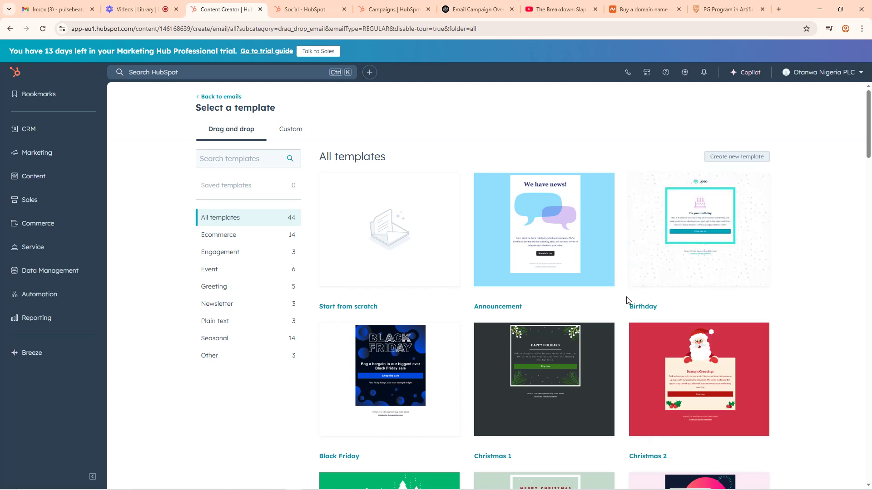
{"action": "scroll", "coordinate": [628, 300], "scroll_direction": "down", "scroll_amount": 4}
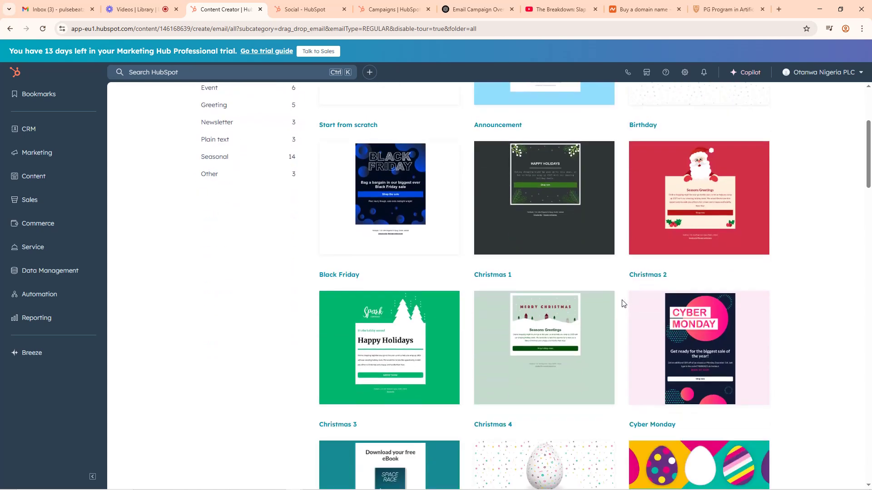
{"action": "scroll", "coordinate": [623, 304], "scroll_direction": "down", "scroll_amount": 5}
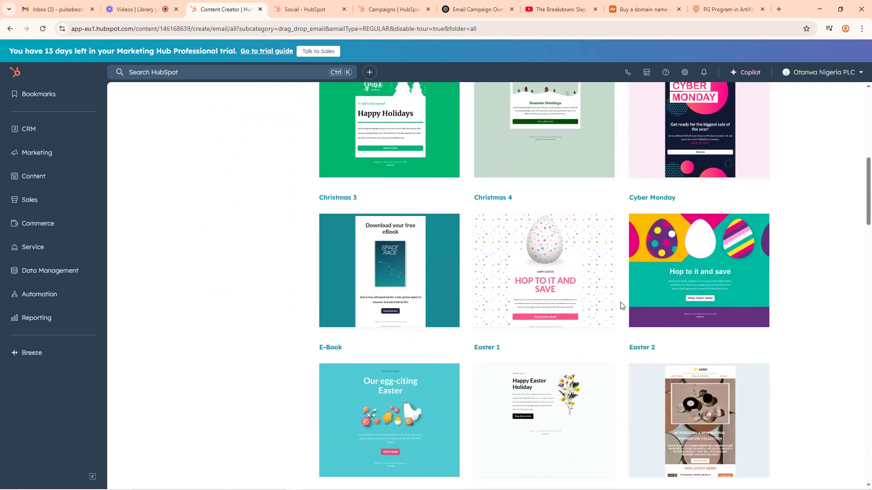
{"action": "scroll", "coordinate": [621, 306], "scroll_direction": "down", "scroll_amount": 4}
{"action": "scroll", "coordinate": [608, 301], "scroll_direction": "up", "scroll_amount": 3}
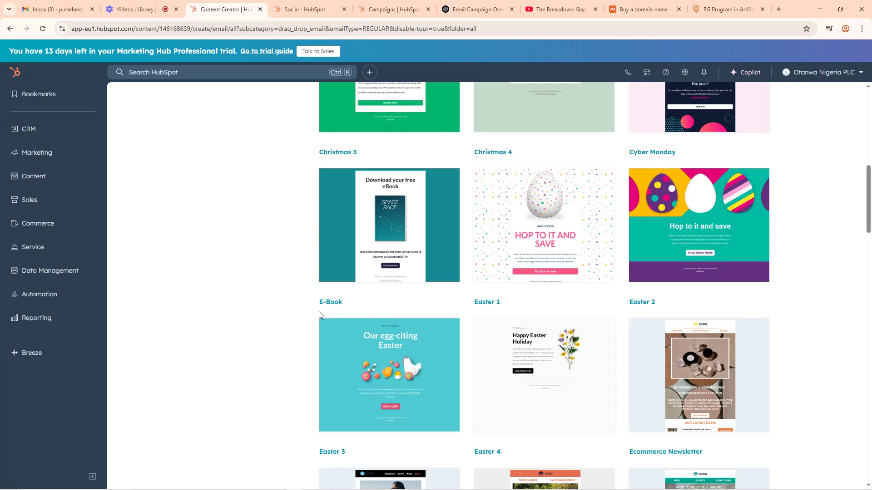
Step: Highlight the E-Book template's name and browse on to the ecommerce and event templates
{"action": "left_click_drag", "start_coordinate": [304, 306], "coordinate": [350, 312]}
{"action": "left_click", "coordinate": [286, 322]}
{"action": "scroll", "coordinate": [590, 300], "scroll_direction": "down", "scroll_amount": 1}
{"action": "scroll", "coordinate": [590, 300], "scroll_direction": "down", "scroll_amount": 7}
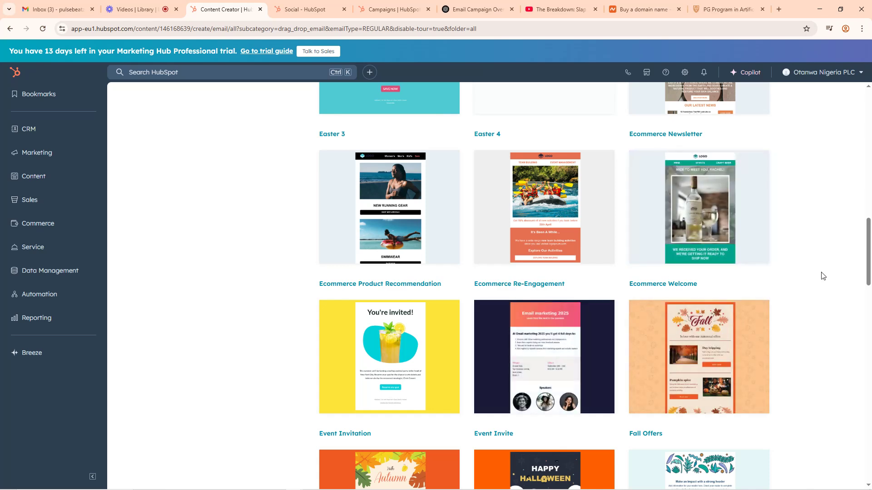
Step: Browse the rest of the email template gallery, from the ecommerce and event designs through to the welcome templates
{"action": "mouse_move", "coordinate": [675, 151]}
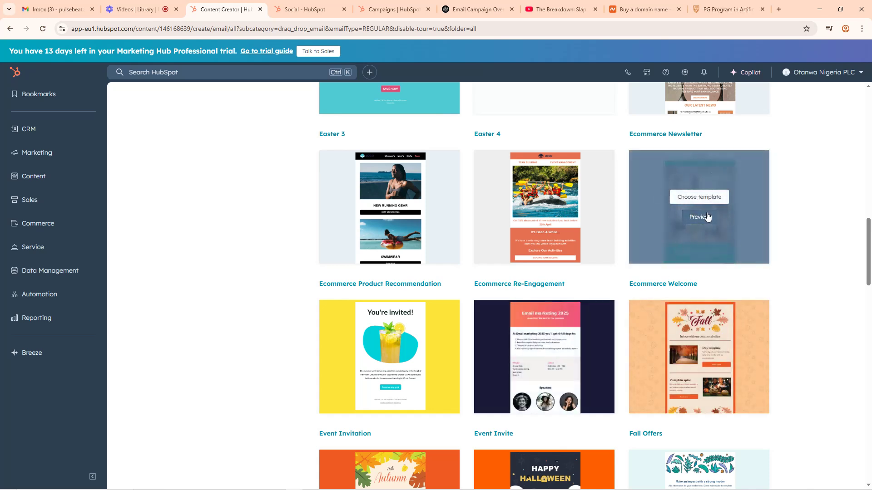
{"action": "scroll", "coordinate": [736, 296], "scroll_direction": "down", "scroll_amount": 7}
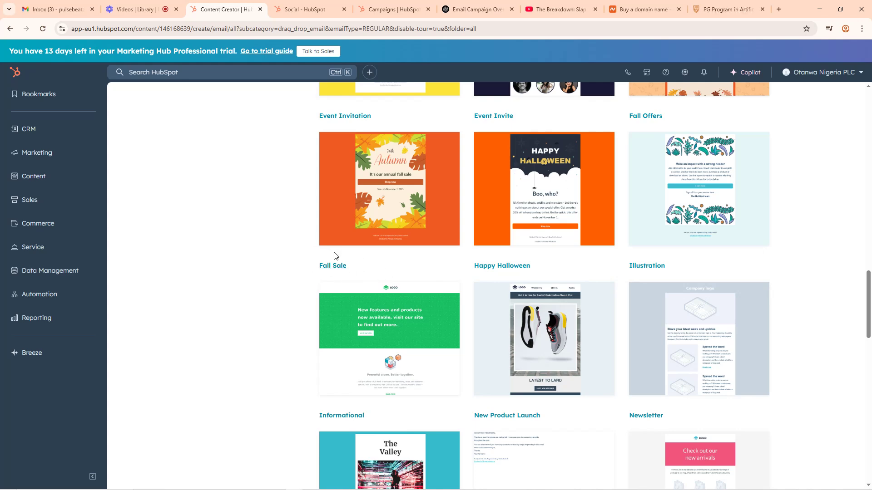
{"action": "scroll", "coordinate": [655, 349], "scroll_direction": "down", "scroll_amount": 6}
{"action": "mouse_move", "coordinate": [655, 348]}
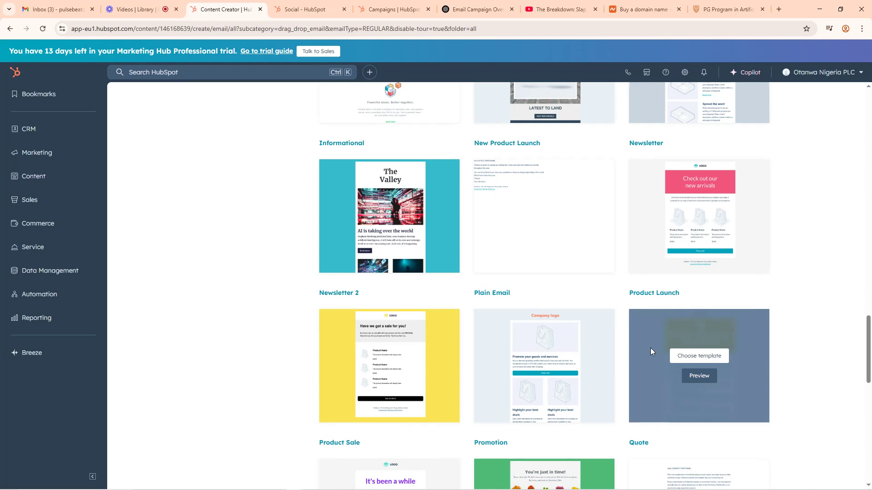
{"action": "scroll", "coordinate": [593, 341], "scroll_direction": "down", "scroll_amount": 6}
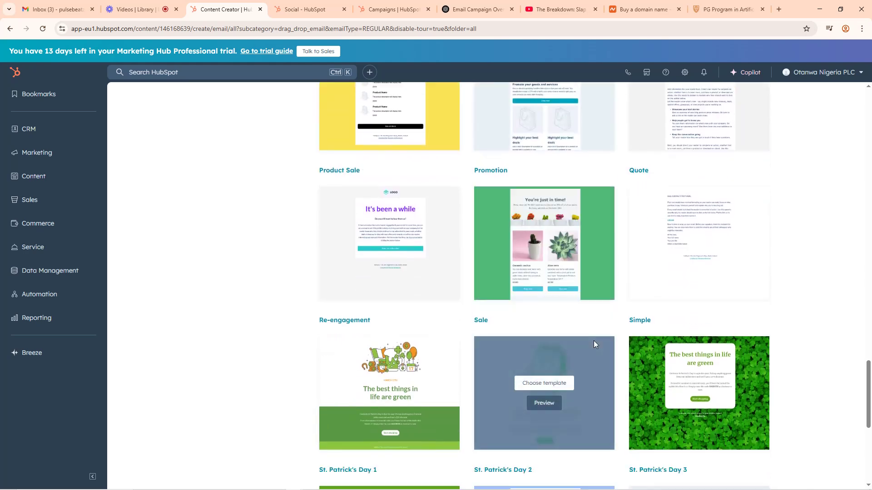
{"action": "scroll", "coordinate": [593, 340], "scroll_direction": "down", "scroll_amount": 6}
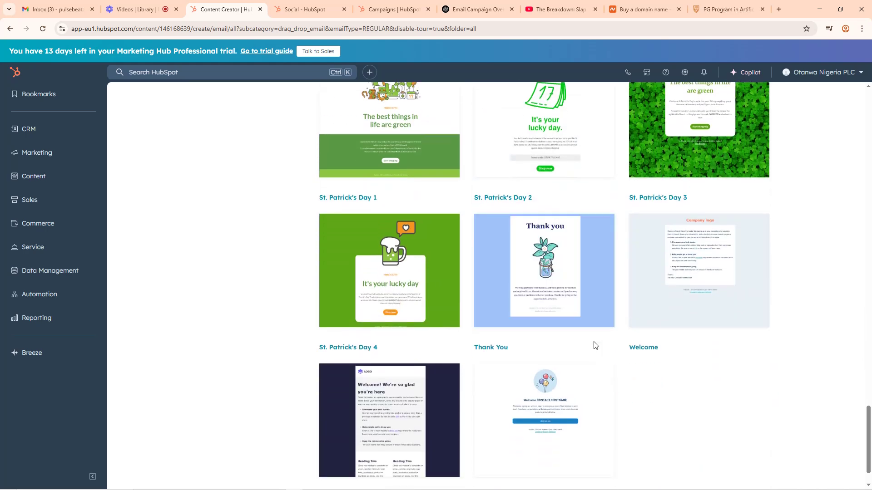
Step: Check the Loom video library, and return to HubSpot's Marketing Email page to reopen the full template gallery
{"action": "left_click", "coordinate": [139, 4]}
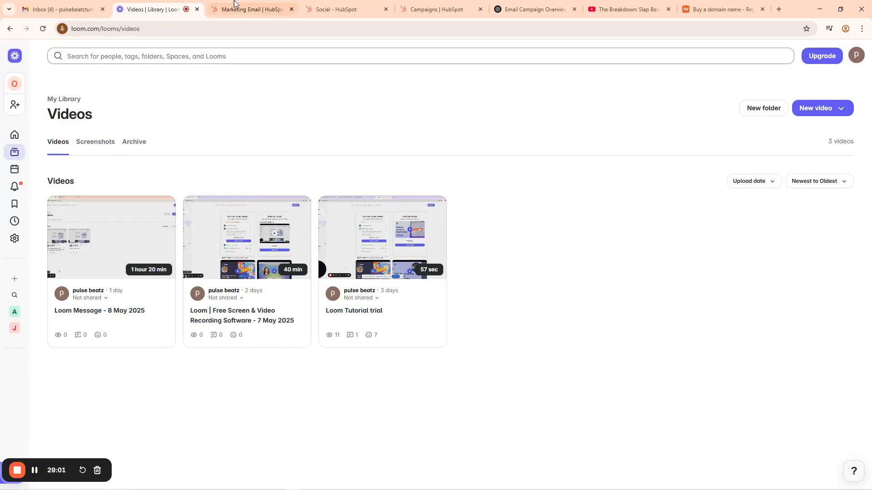
{"action": "left_click", "coordinate": [234, 3]}
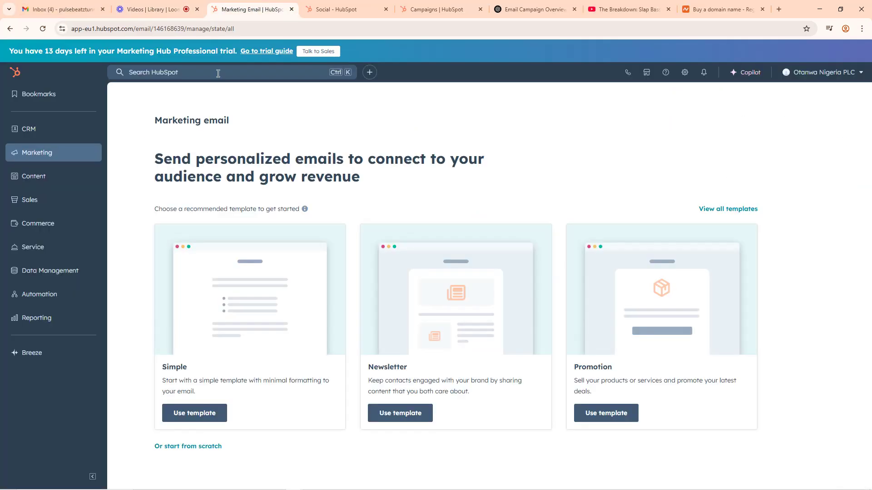
{"action": "left_click", "coordinate": [733, 210]}
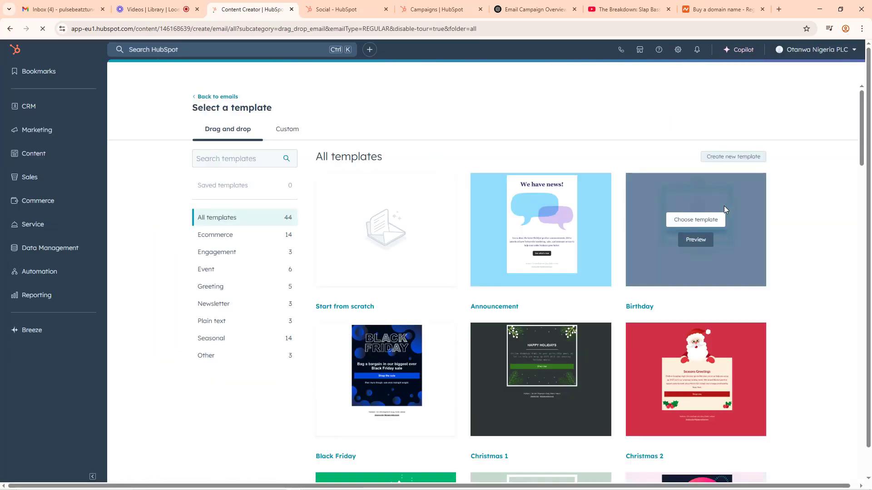
Step: Look through the seasonal, newsletter and product templates in the gallery and find the Ecommerce Welcome design
{"action": "scroll", "coordinate": [620, 381], "scroll_direction": "down", "scroll_amount": 10}
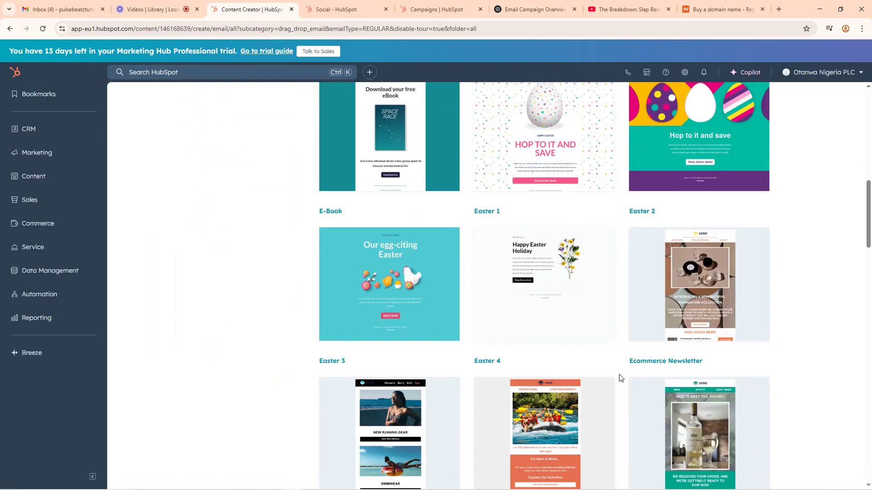
{"action": "scroll", "coordinate": [621, 378], "scroll_direction": "down", "scroll_amount": 15}
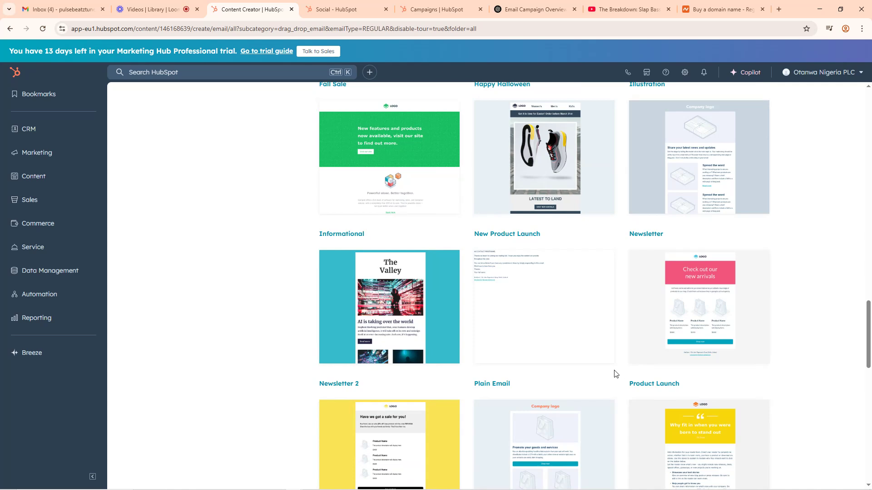
{"action": "mouse_move", "coordinate": [536, 138]}
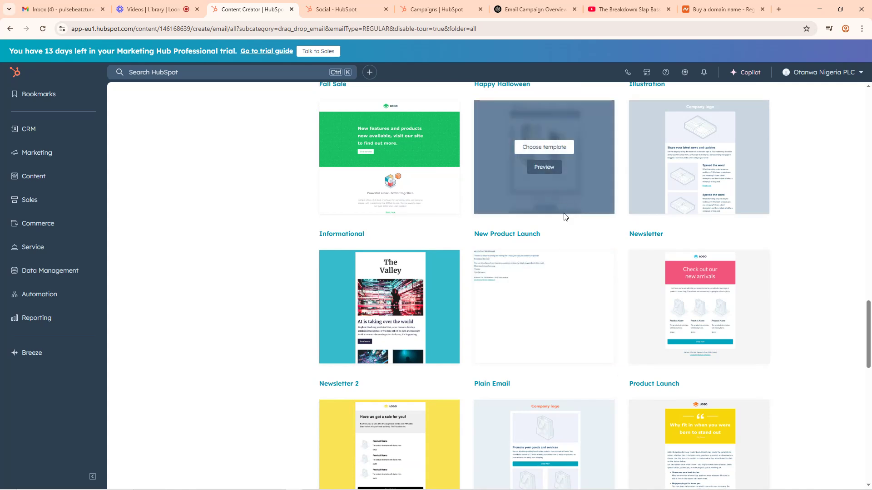
{"action": "scroll", "coordinate": [565, 189], "scroll_direction": "down", "scroll_amount": 11}
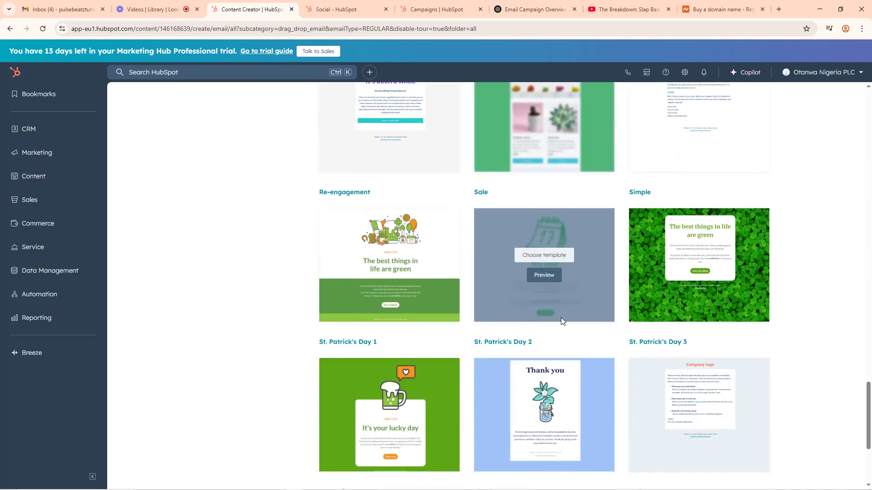
{"action": "scroll", "coordinate": [572, 375], "scroll_direction": "up", "scroll_amount": 15}
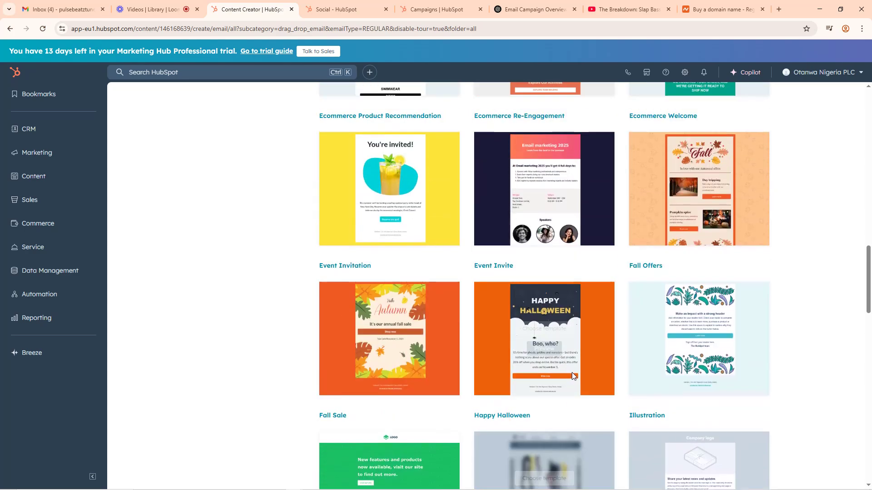
{"action": "scroll", "coordinate": [571, 375], "scroll_direction": "up", "scroll_amount": 3}
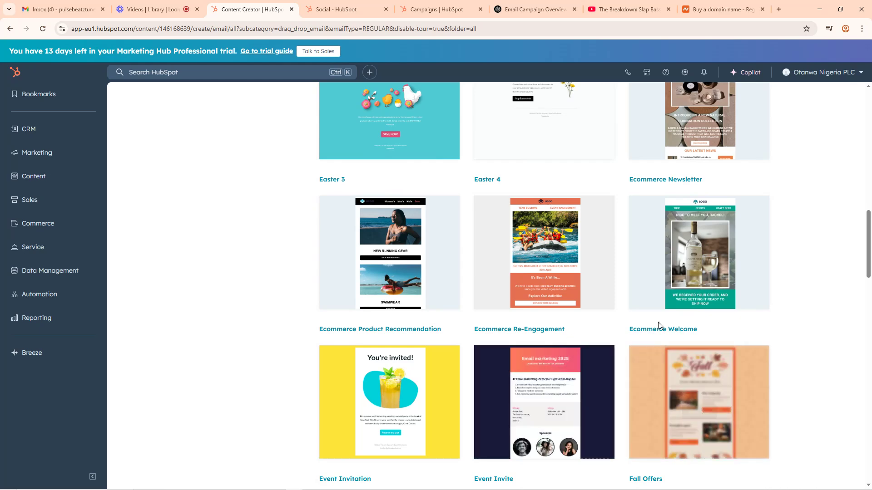
{"action": "scroll", "coordinate": [654, 317], "scroll_direction": "up", "scroll_amount": 7}
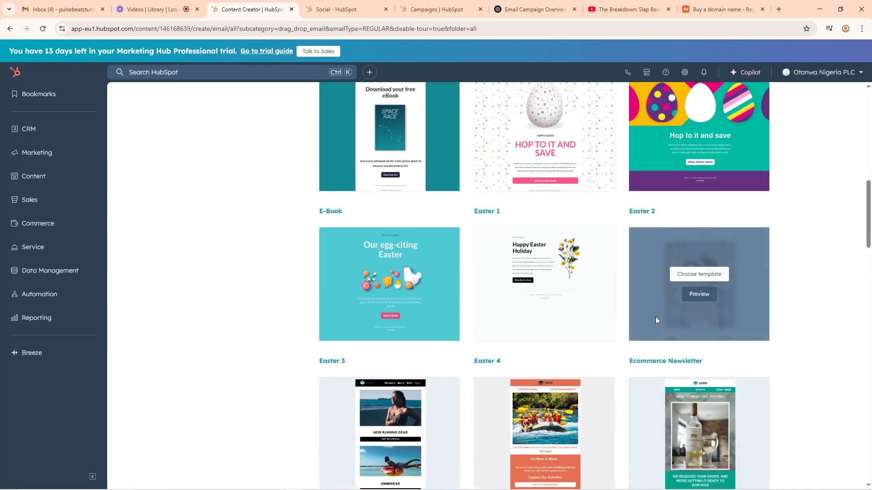
{"action": "scroll", "coordinate": [691, 337], "scroll_direction": "down", "scroll_amount": 6}
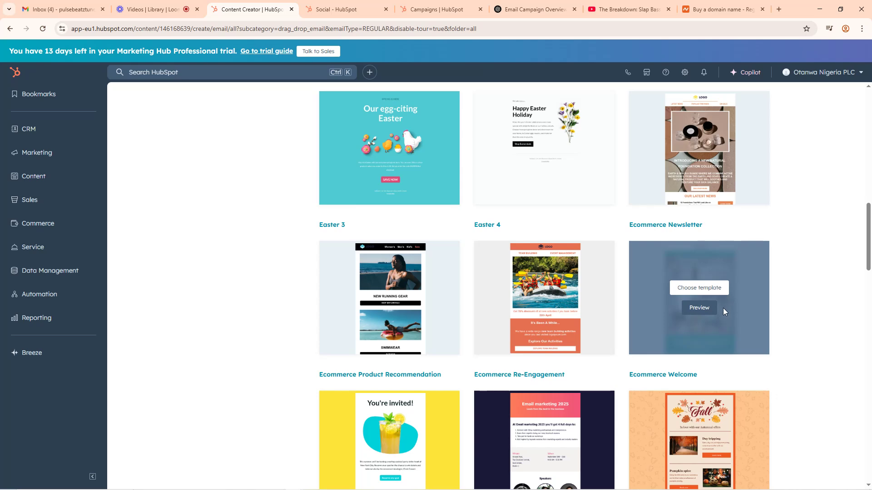
Step: Preview the Ecommerce Welcome template and inspect its full desktop and mobile versions
{"action": "left_click", "coordinate": [700, 308]}
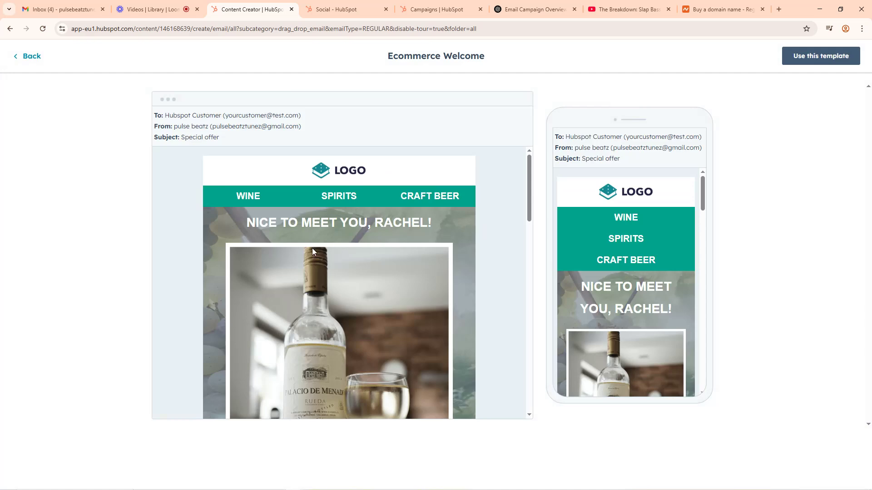
{"action": "scroll", "coordinate": [312, 248], "scroll_direction": "down", "scroll_amount": 15}
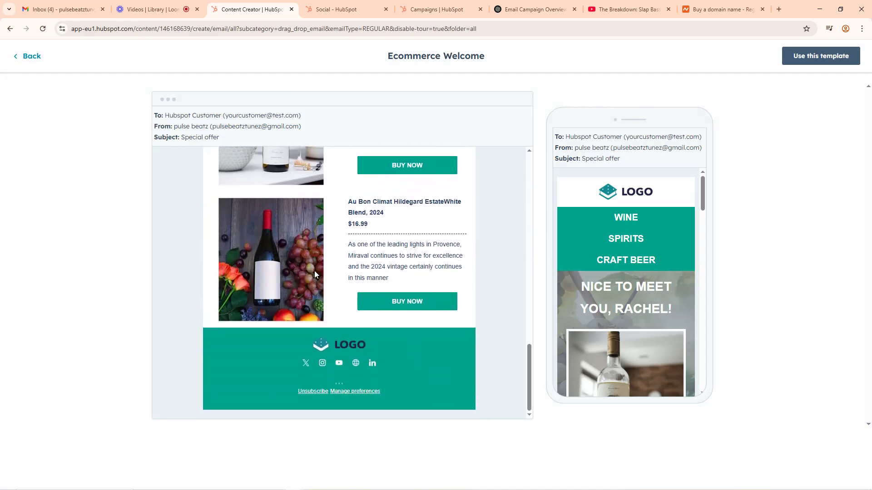
{"action": "scroll", "coordinate": [415, 240], "scroll_direction": "up", "scroll_amount": 15}
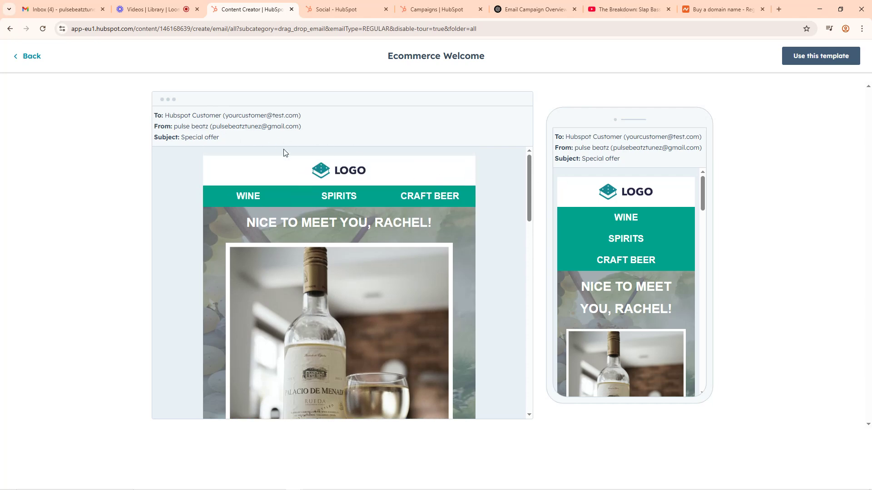
{"action": "scroll", "coordinate": [667, 233], "scroll_direction": "down", "scroll_amount": 15}
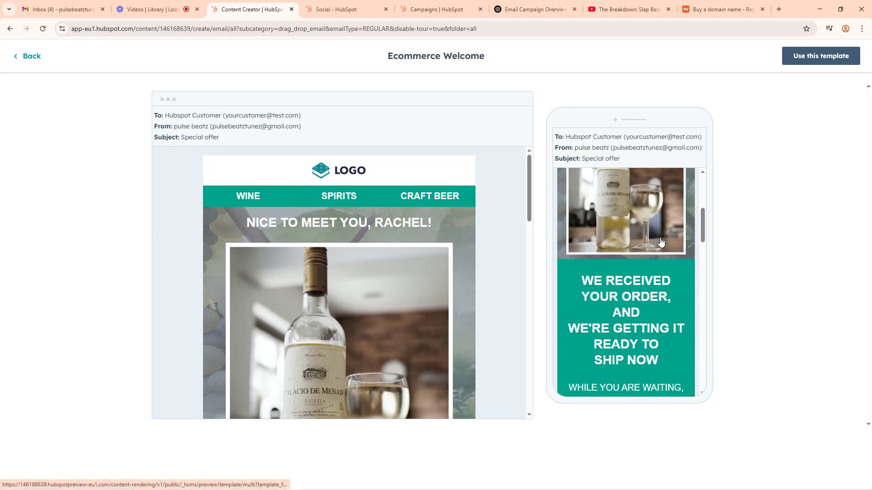
{"action": "scroll", "coordinate": [639, 284], "scroll_direction": "down", "scroll_amount": 1}
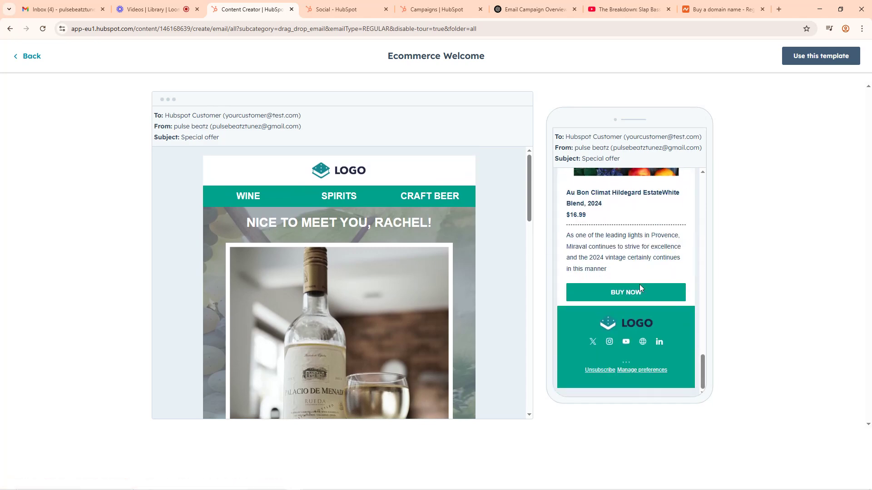
{"action": "scroll", "coordinate": [629, 239], "scroll_direction": "up", "scroll_amount": 15}
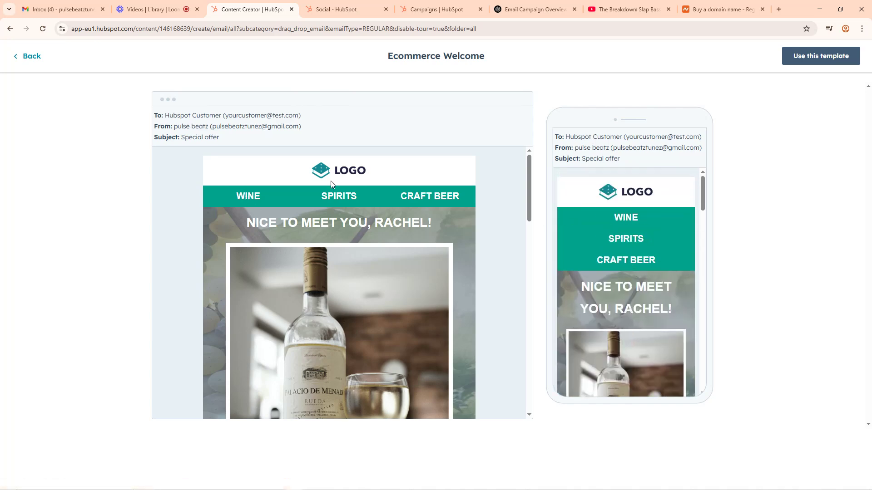
{"action": "scroll", "coordinate": [404, 311], "scroll_direction": "down", "scroll_amount": 20}
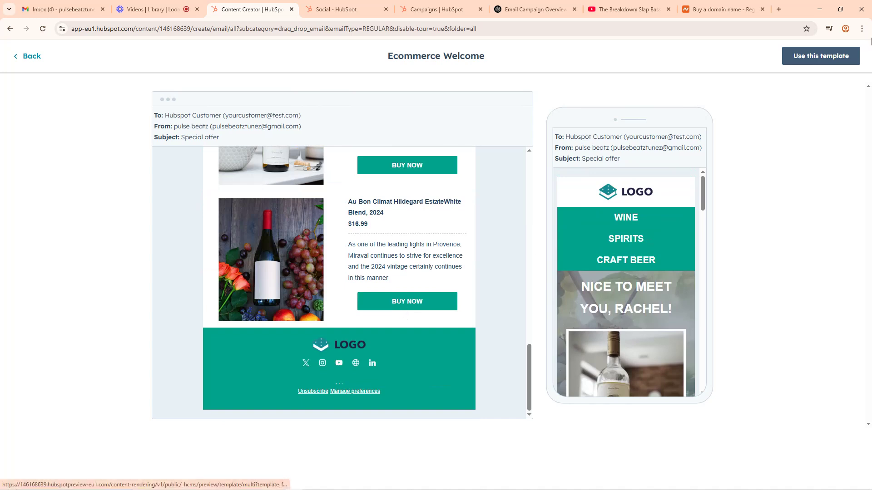
Step: Create a new email from the Ecommerce Welcome template and look over its layout in the editor
{"action": "left_click", "coordinate": [821, 56]}
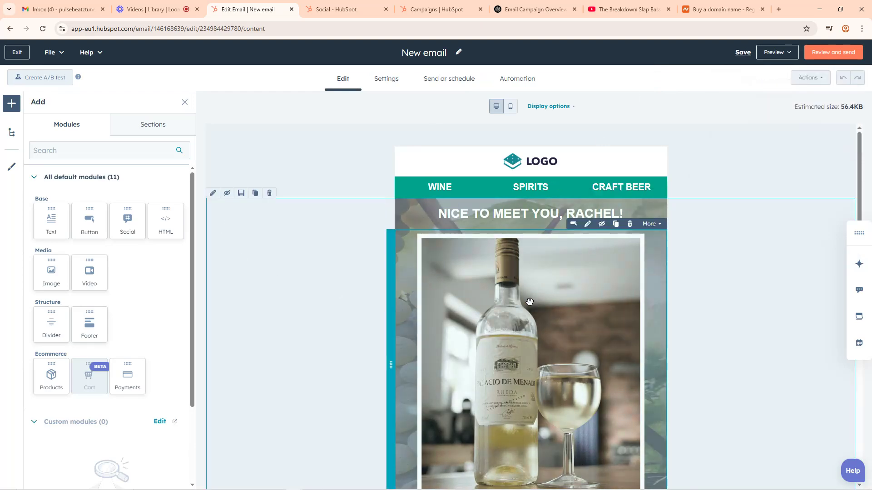
{"action": "scroll", "coordinate": [548, 289], "scroll_direction": "down", "scroll_amount": 2}
{"action": "scroll", "coordinate": [528, 361], "scroll_direction": "down", "scroll_amount": 15}
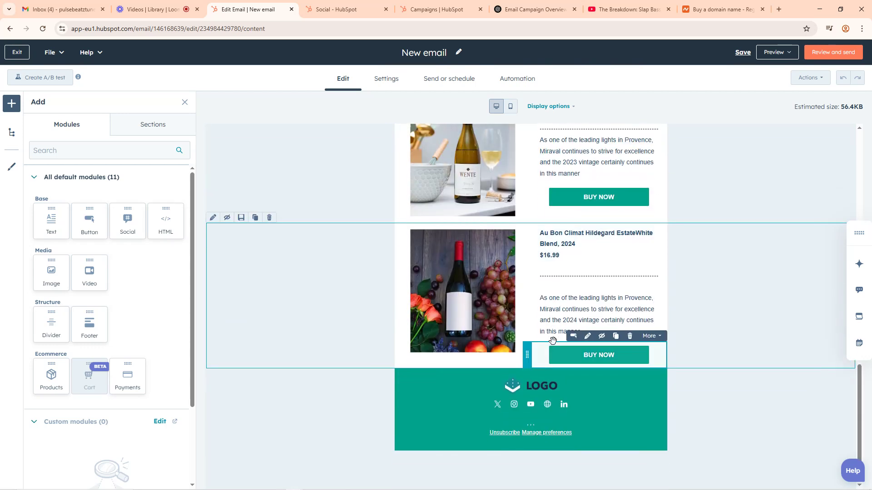
{"action": "scroll", "coordinate": [568, 244], "scroll_direction": "up", "scroll_amount": 1}
{"action": "scroll", "coordinate": [569, 244], "scroll_direction": "up", "scroll_amount": 15}
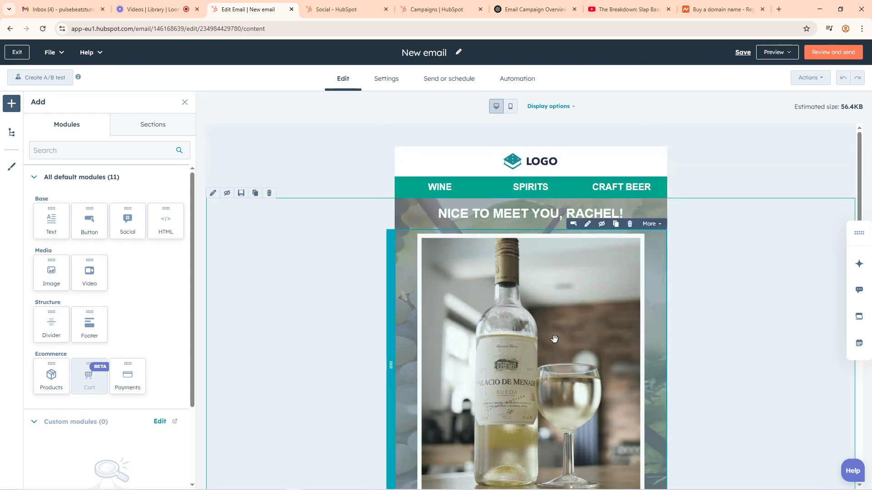
Step: Examine the draft email's main wine image, Top Picks product listings and footer
{"action": "scroll", "coordinate": [552, 339], "scroll_direction": "down", "scroll_amount": 12}
{"action": "scroll", "coordinate": [549, 338], "scroll_direction": "up", "scroll_amount": 12}
{"action": "scroll", "coordinate": [537, 414], "scroll_direction": "down", "scroll_amount": 15}
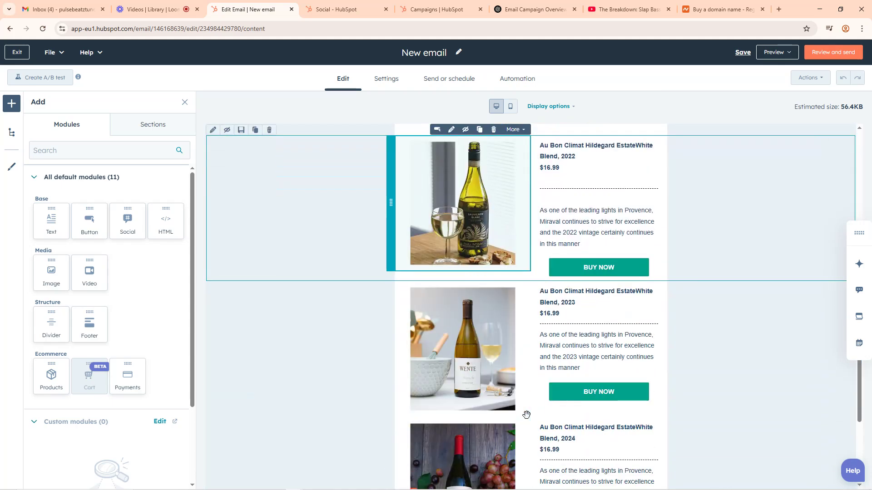
{"action": "scroll", "coordinate": [526, 415], "scroll_direction": "down", "scroll_amount": 5}
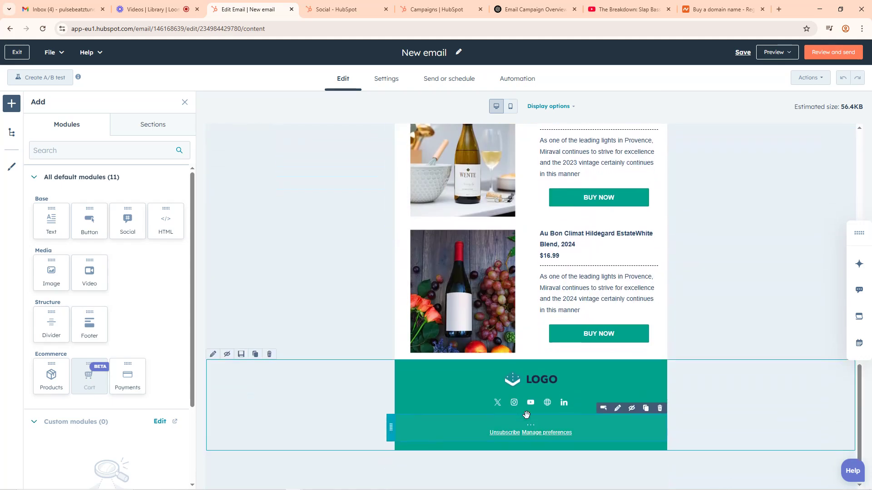
{"action": "scroll", "coordinate": [526, 415], "scroll_direction": "up", "scroll_amount": 20}
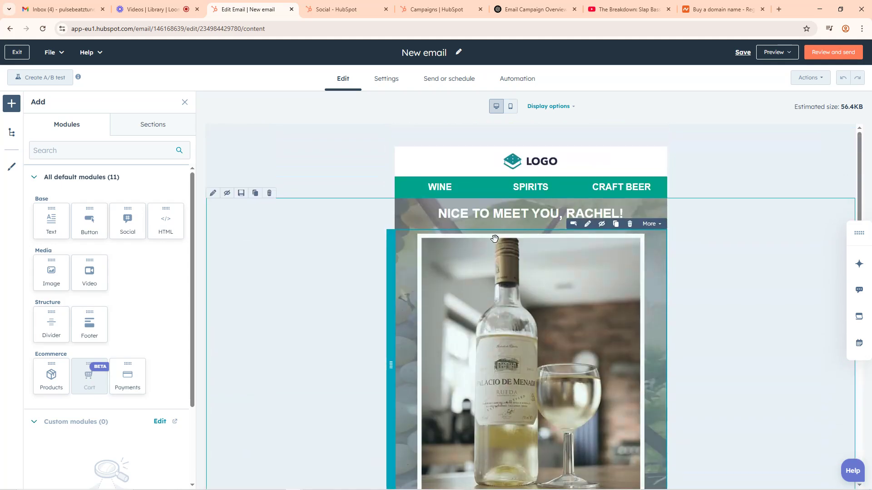
{"action": "scroll", "coordinate": [517, 350], "scroll_direction": "down", "scroll_amount": 10}
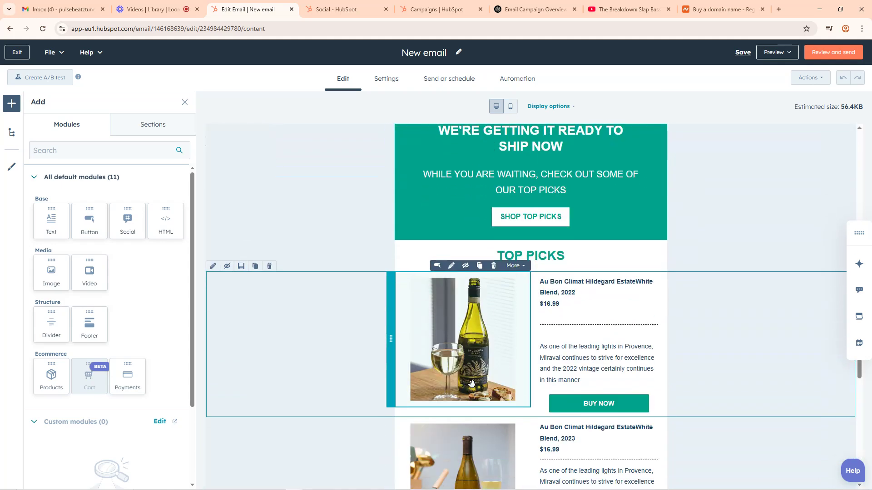
{"action": "scroll", "coordinate": [473, 355], "scroll_direction": "down", "scroll_amount": 1}
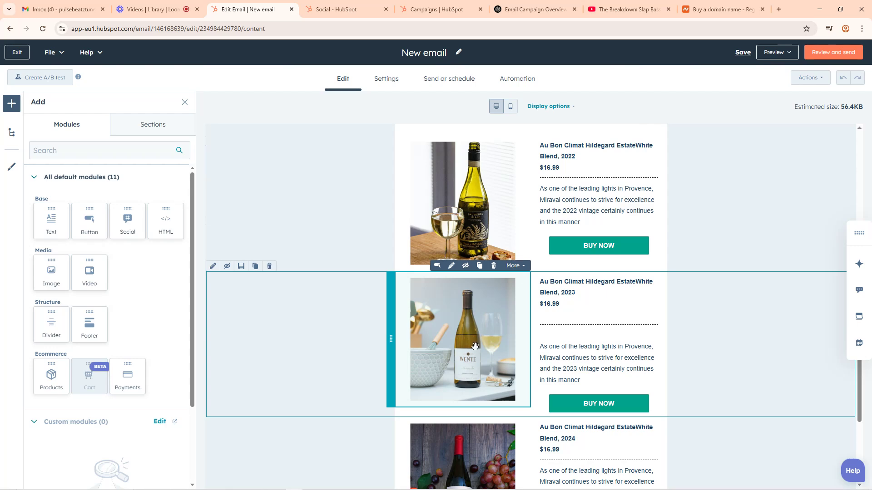
{"action": "scroll", "coordinate": [473, 345], "scroll_direction": "down", "scroll_amount": 4}
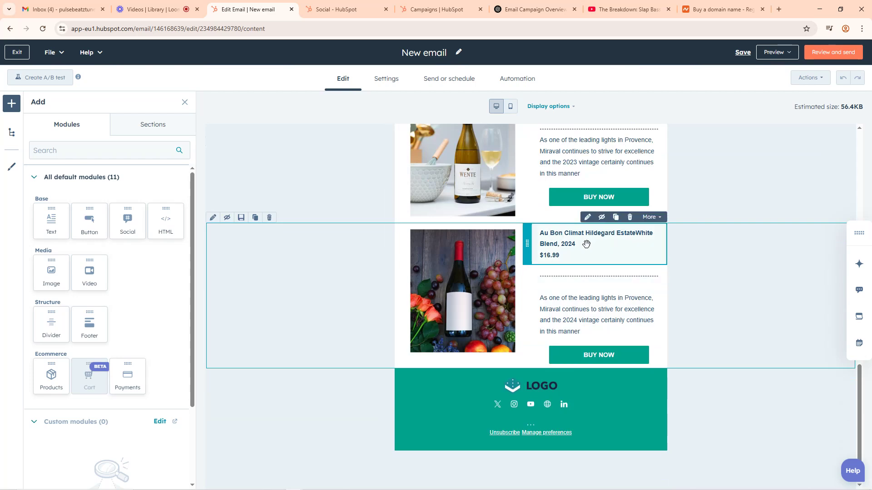
Step: Review the draft's header links, order-received message and wine product descriptions in the editor
{"action": "scroll", "coordinate": [587, 243], "scroll_direction": "up", "scroll_amount": 5}
{"action": "scroll", "coordinate": [588, 243], "scroll_direction": "up", "scroll_amount": 8}
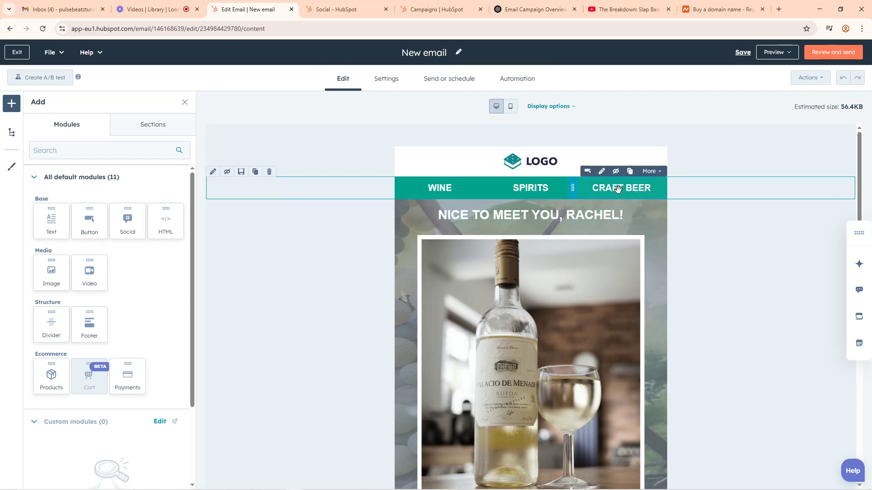
{"action": "scroll", "coordinate": [498, 285], "scroll_direction": "down", "scroll_amount": 5}
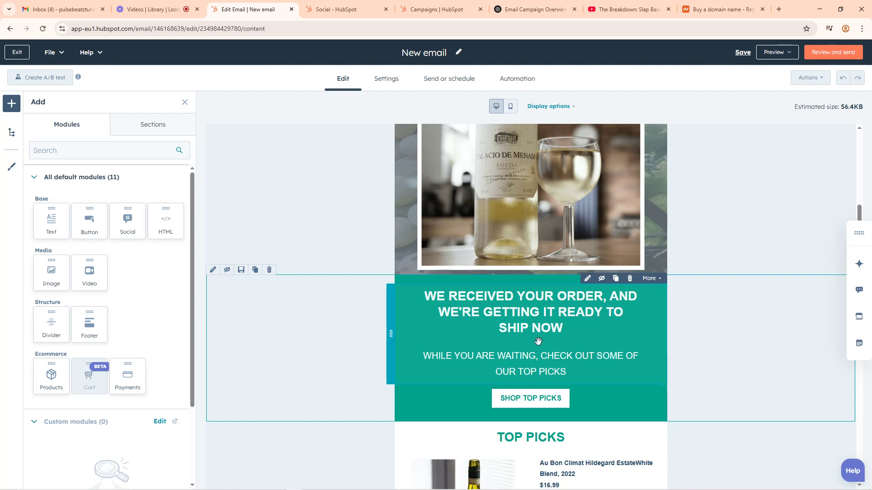
{"action": "scroll", "coordinate": [538, 341], "scroll_direction": "down", "scroll_amount": 5}
{"action": "scroll", "coordinate": [538, 341], "scroll_direction": "down", "scroll_amount": 4}
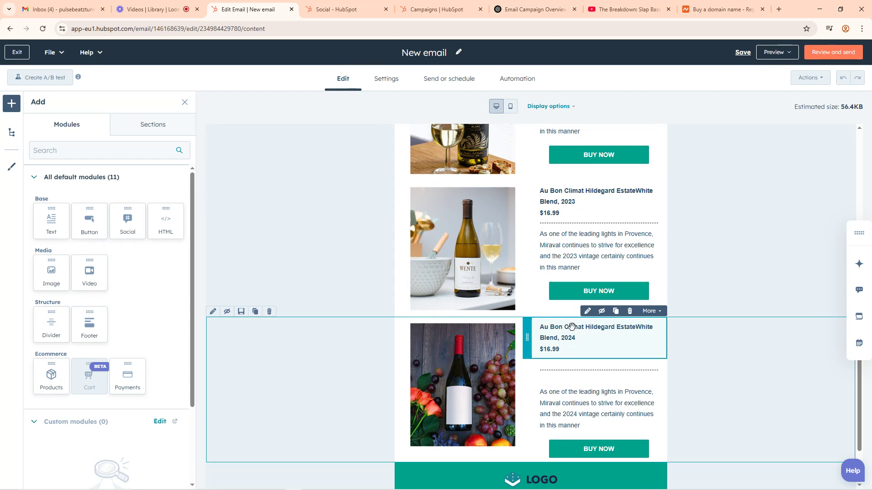
Step: Switch to the spare browser page and search Google for "business logo"
{"action": "scroll", "coordinate": [567, 327], "scroll_direction": "up", "scroll_amount": 10}
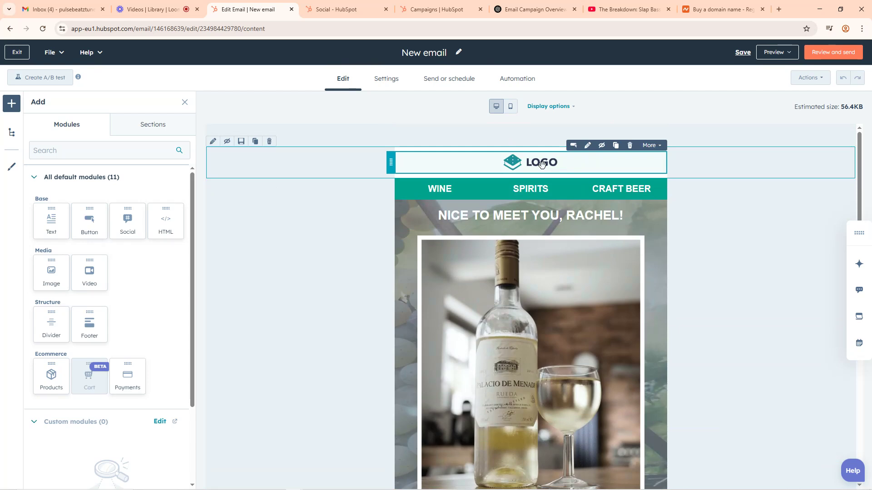
{"action": "left_click", "coordinate": [721, 9]}
{"action": "left_click", "coordinate": [661, 30]}
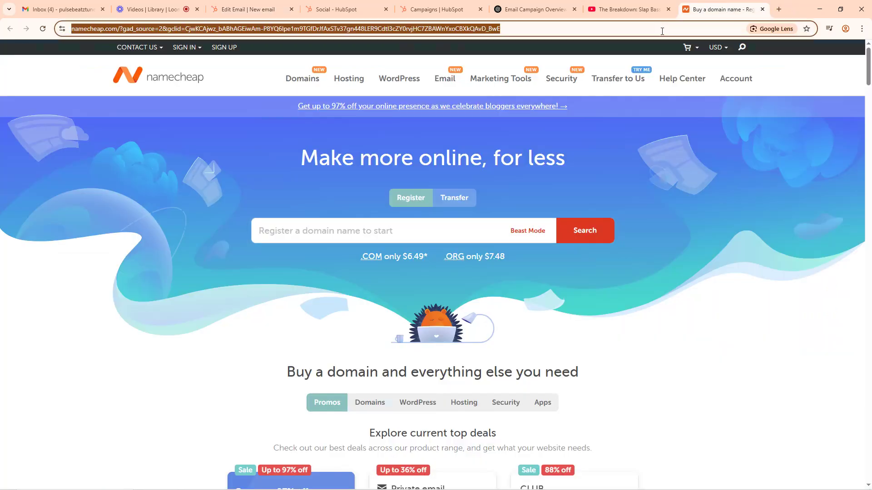
{"action": "type", "text": "business"}
{"action": "key", "text": "Return"}
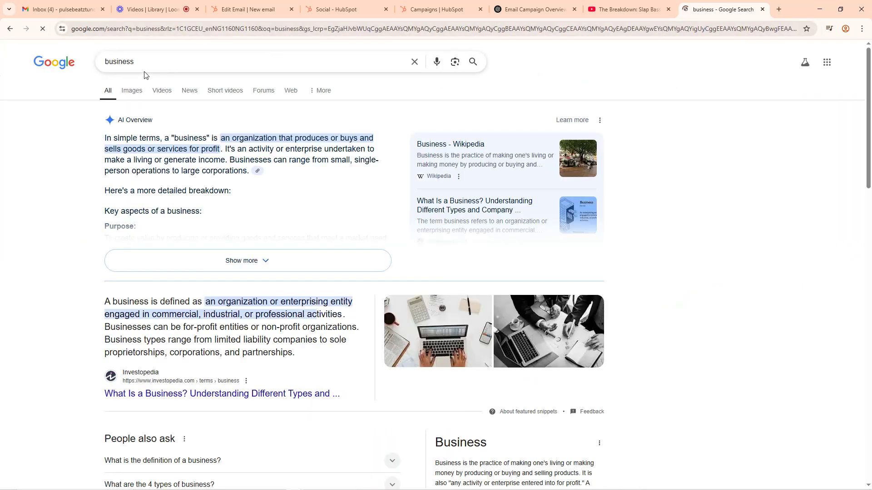
{"action": "left_click", "coordinate": [146, 67]}
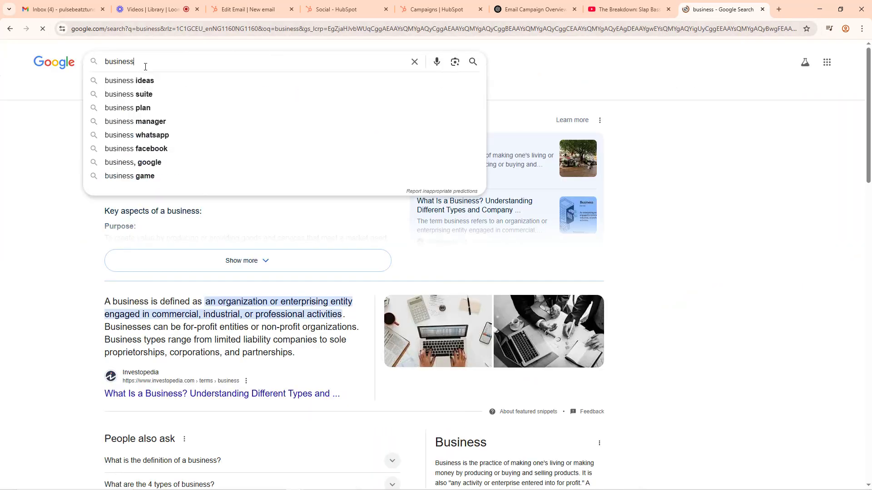
{"action": "type", "text": "logo"}
{"action": "key", "text": "Return"}
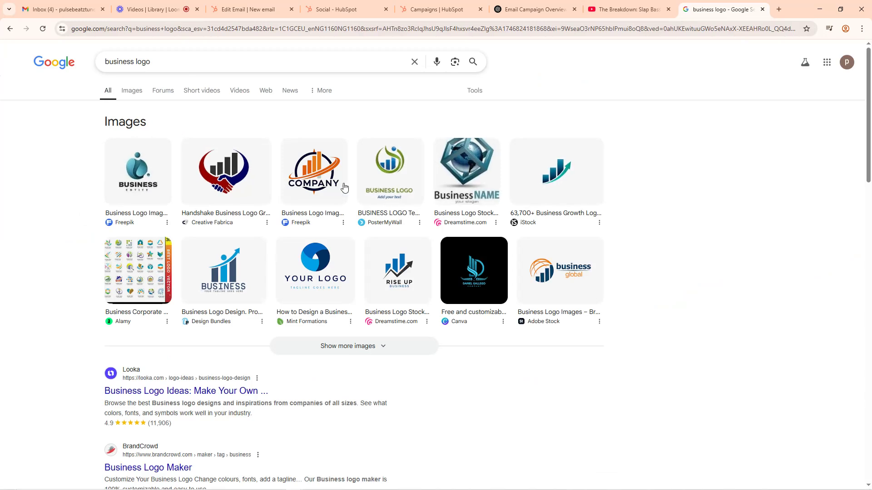
Step: Save the Creative Fabrica handshake business logo to the Downloads folder as images (5).png
{"action": "left_click", "coordinate": [218, 180]}
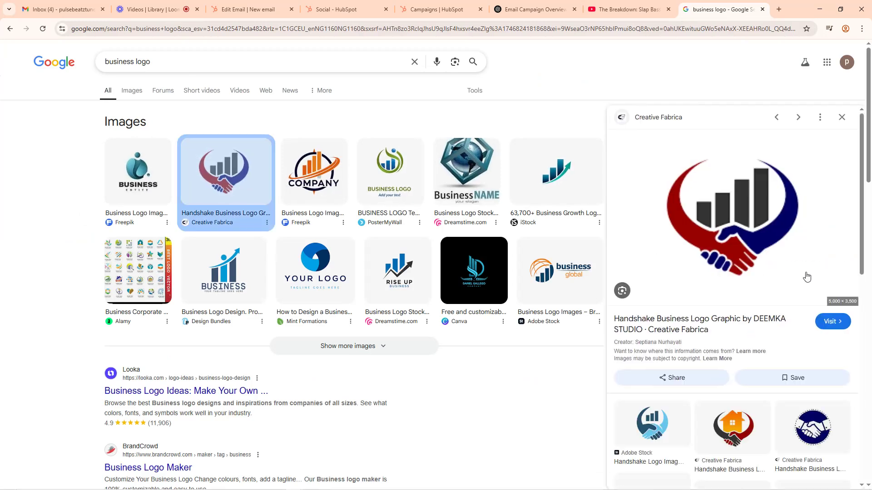
{"action": "right_click", "coordinate": [726, 215]}
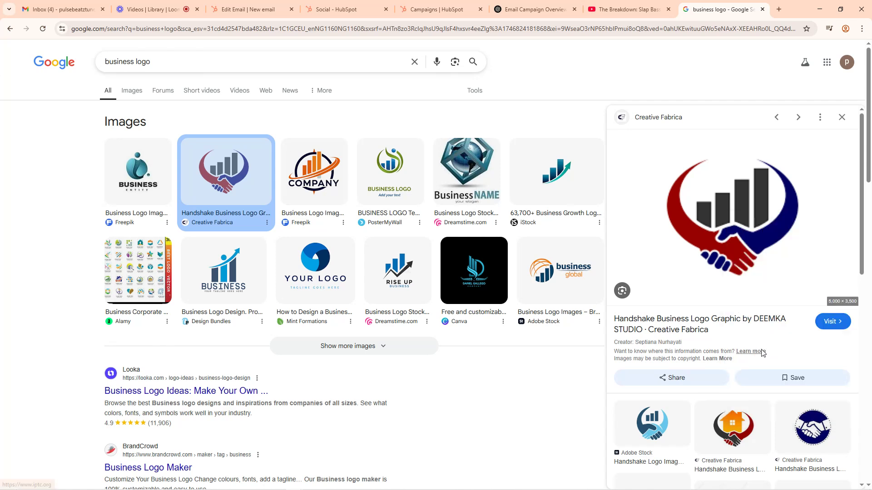
{"action": "left_click", "coordinate": [764, 349]}
{"action": "left_click", "coordinate": [450, 356]}
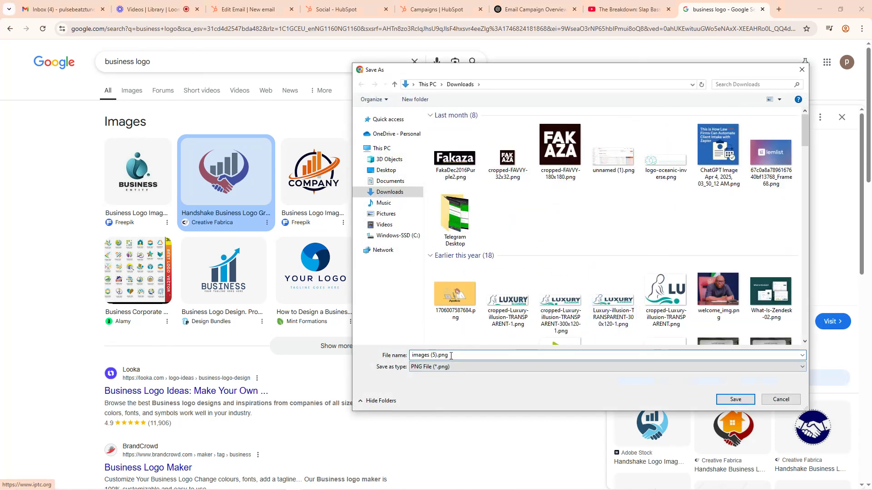
{"action": "left_click", "coordinate": [732, 400]}
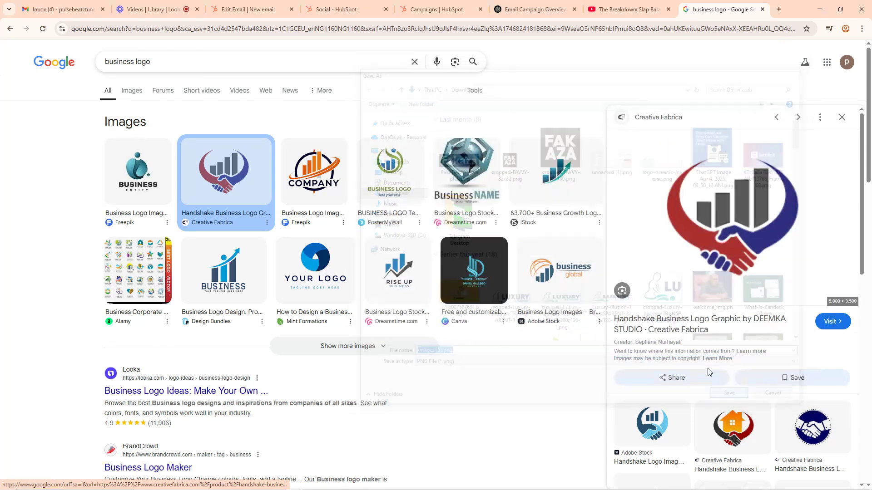
{"action": "left_click", "coordinate": [245, 7]}
{"action": "left_click", "coordinate": [722, 8]}
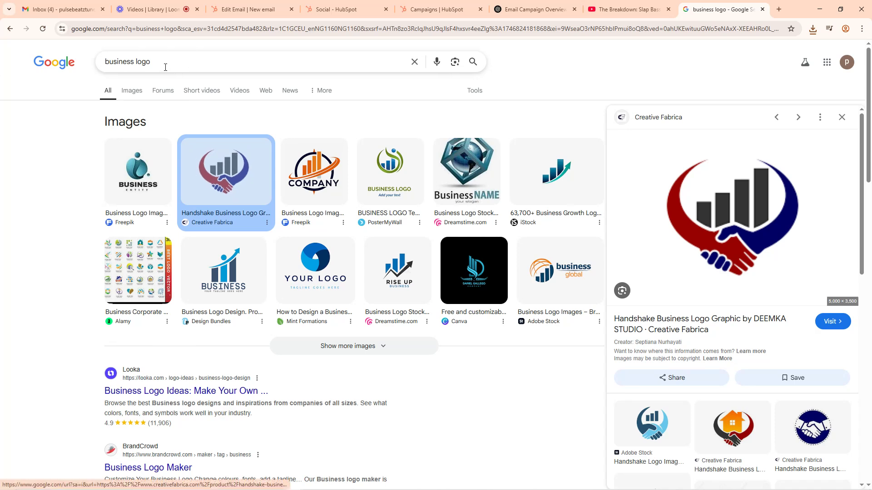
{"action": "left_click_drag", "start_coordinate": [163, 63], "coordinate": [88, 72]}
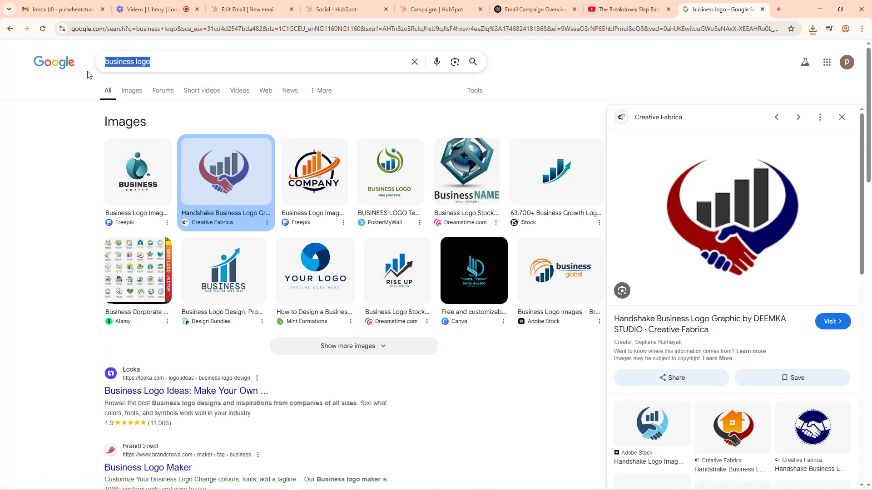
{"action": "left_click", "coordinate": [323, 119]}
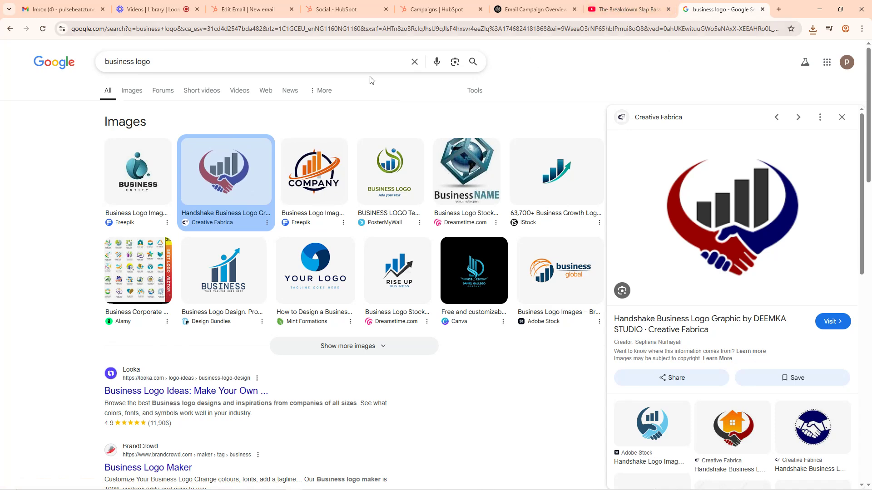
{"action": "left_click_drag", "start_coordinate": [183, 69], "coordinate": [99, 74]}
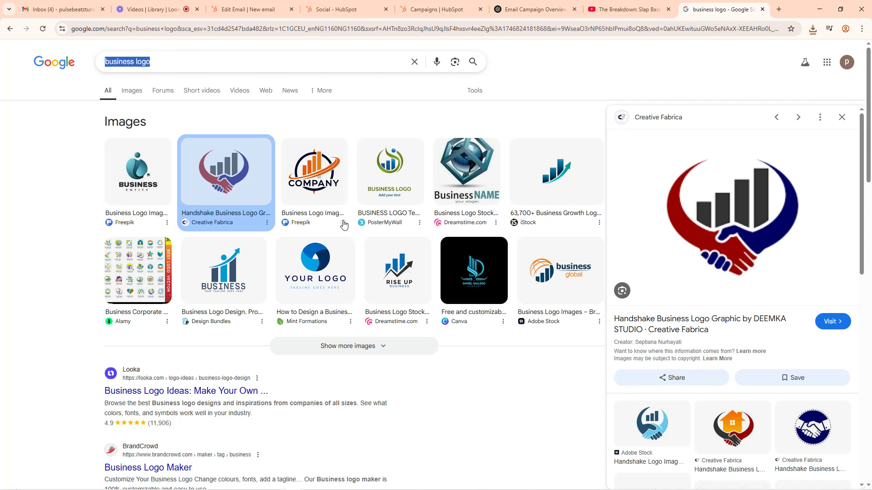
{"action": "left_click", "coordinate": [201, 6]}
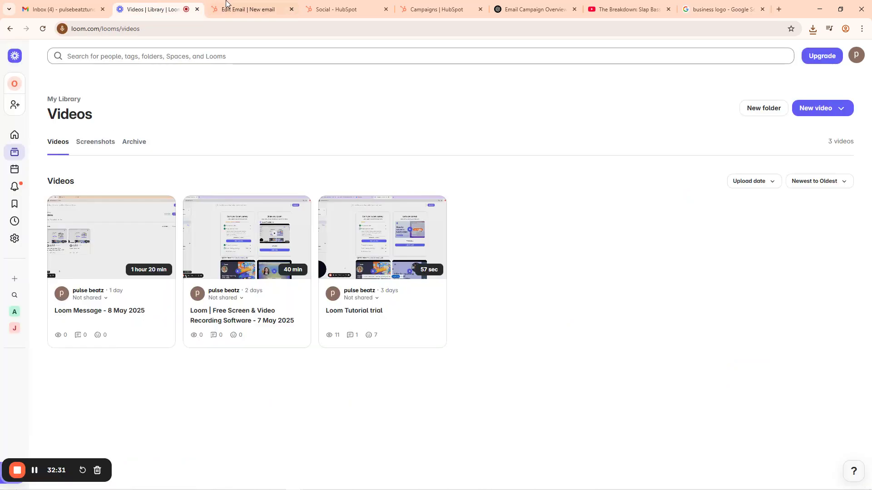
Step: Return to the HubSpot email editor, upload images (5).png from Downloads and replace the header logo with it
{"action": "left_click", "coordinate": [254, 5]}
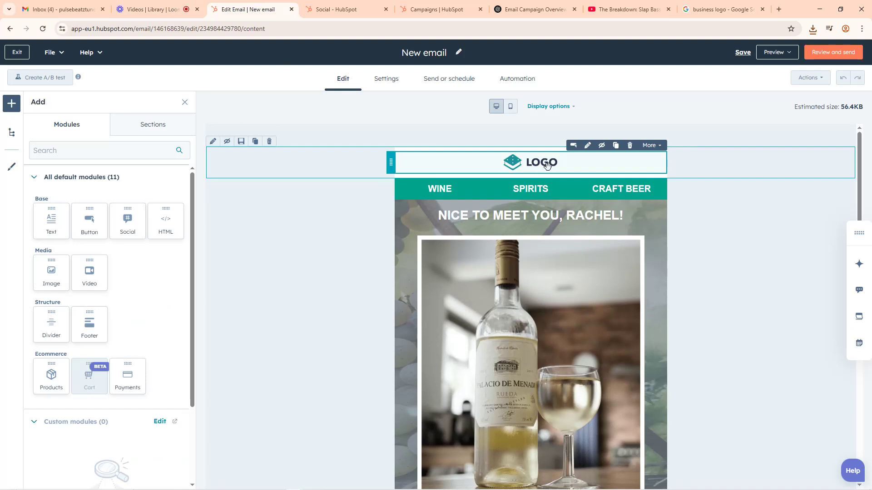
{"action": "left_click", "coordinate": [547, 165]}
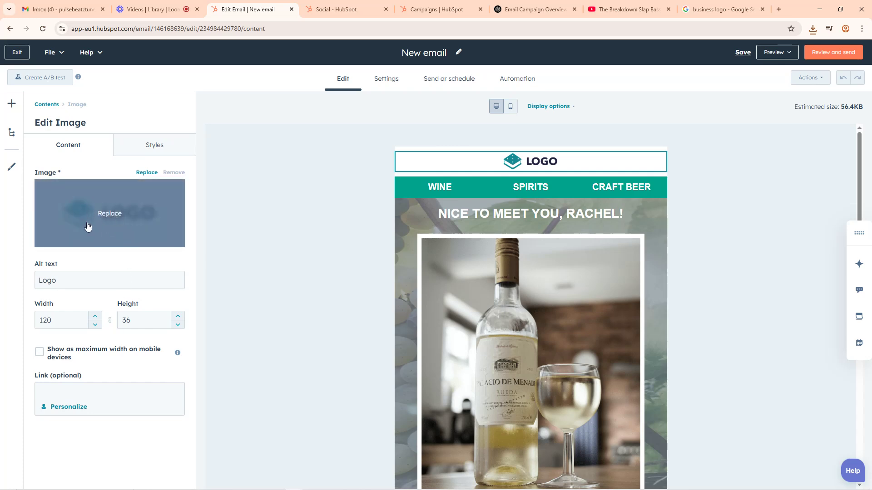
{"action": "left_click", "coordinate": [111, 216]}
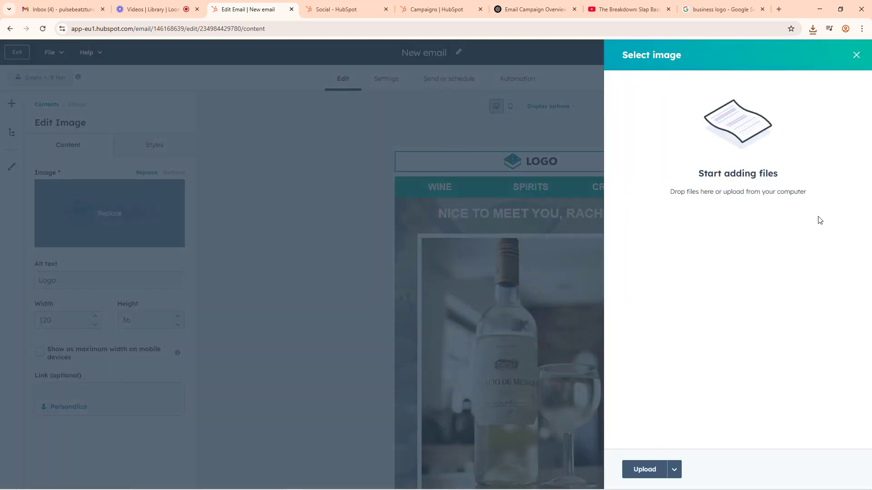
{"action": "left_click_drag", "start_coordinate": [628, 60], "coordinate": [701, 63]}
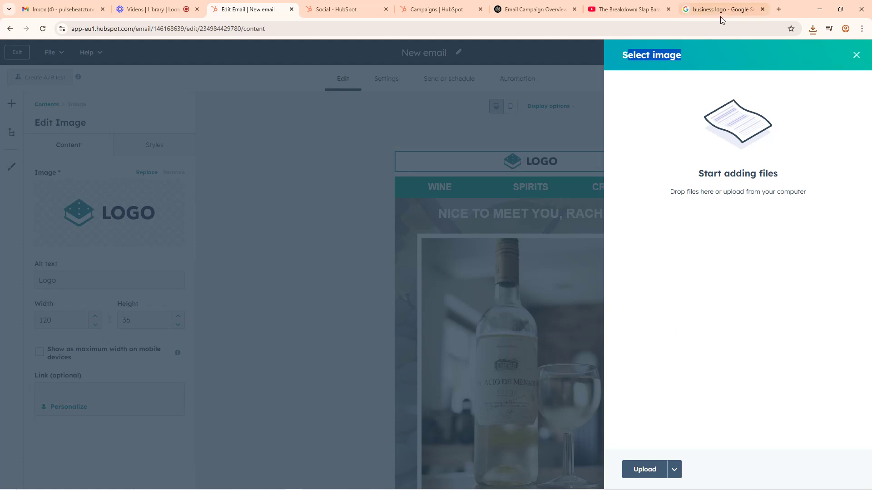
{"action": "left_click", "coordinate": [642, 472]}
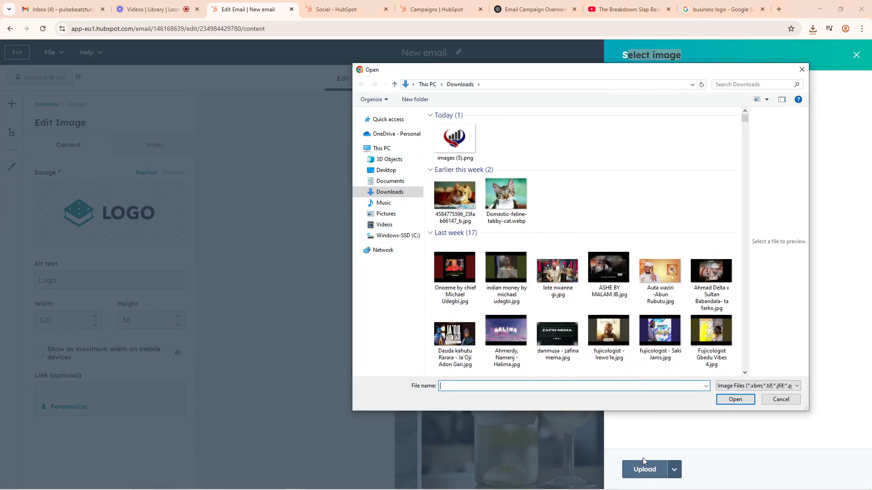
{"action": "left_click", "coordinate": [460, 143]}
{"action": "left_click", "coordinate": [735, 399]}
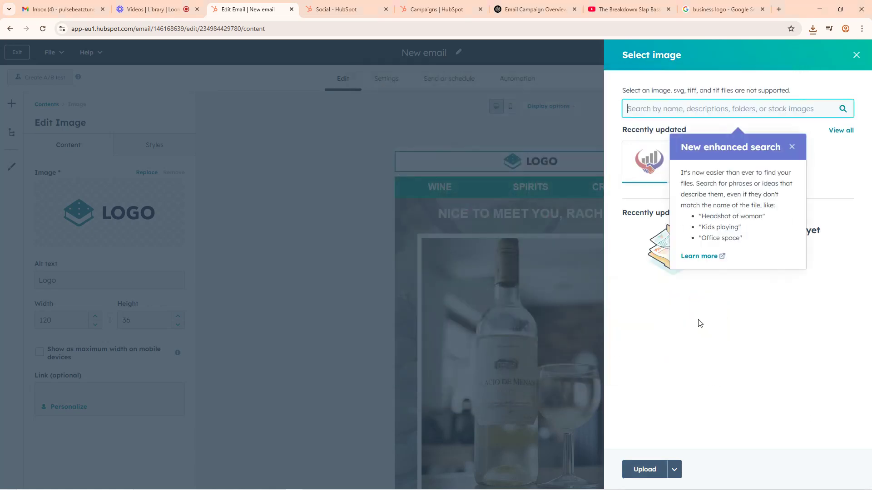
{"action": "left_click", "coordinate": [792, 147]}
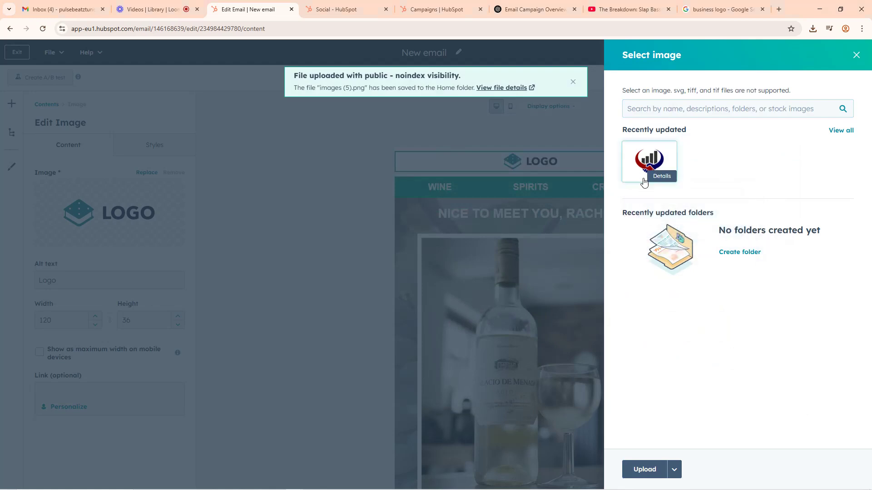
{"action": "left_click", "coordinate": [651, 157]}
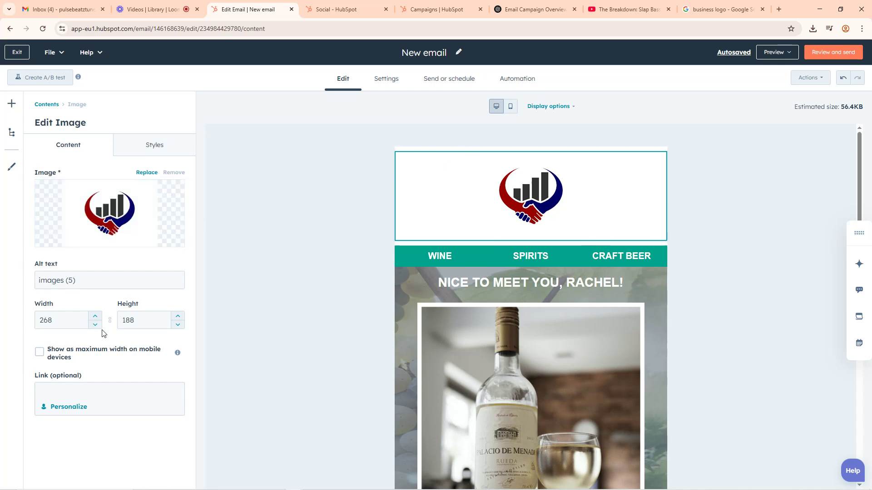
Step: Try the header logo at widths of 60, 600 and 55
{"action": "left_click", "coordinate": [143, 321]}
{"action": "left_click_drag", "start_coordinate": [56, 320], "coordinate": [33, 326]}
{"action": "left_click", "coordinate": [55, 322]}
{"action": "left_click_drag", "start_coordinate": [55, 320], "coordinate": [39, 322]}
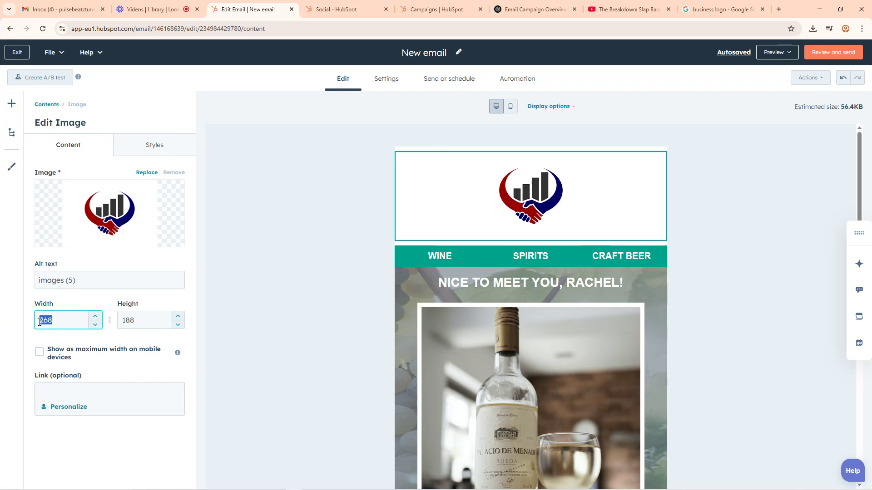
{"action": "type", "text": "60"}
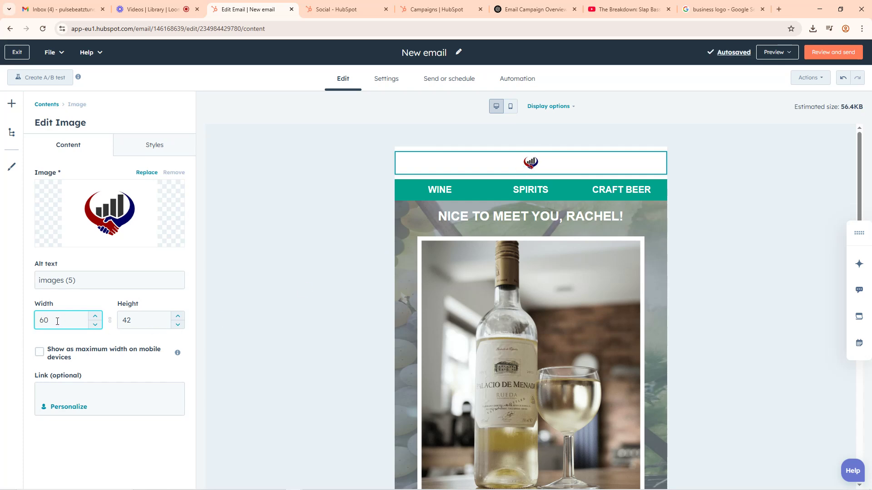
{"action": "type", "text": "0"}
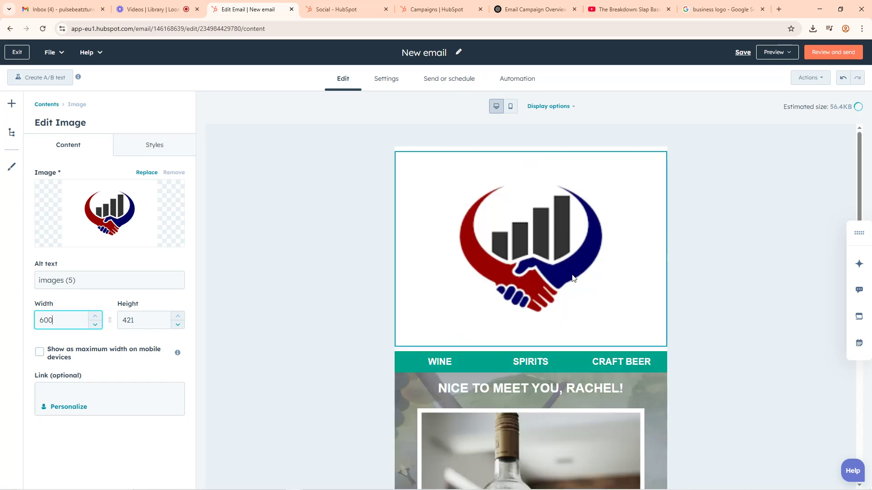
{"action": "left_click_drag", "start_coordinate": [57, 321], "coordinate": [38, 323]}
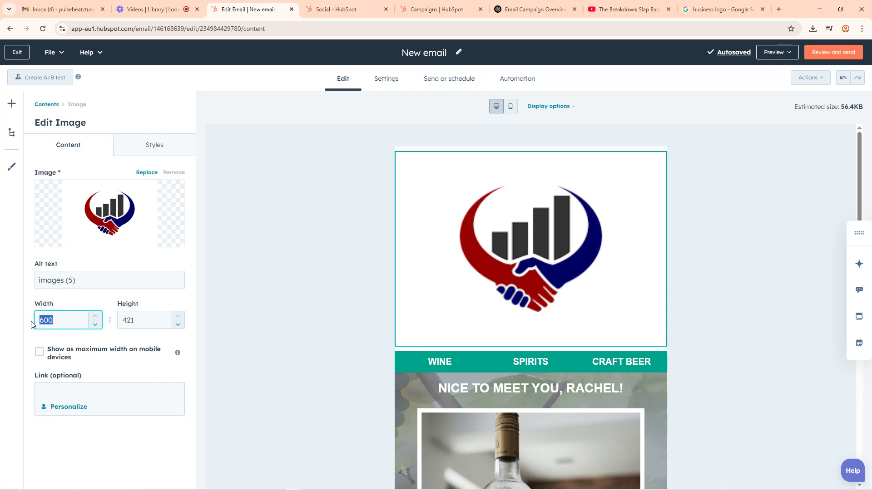
{"action": "type", "text": "55"}
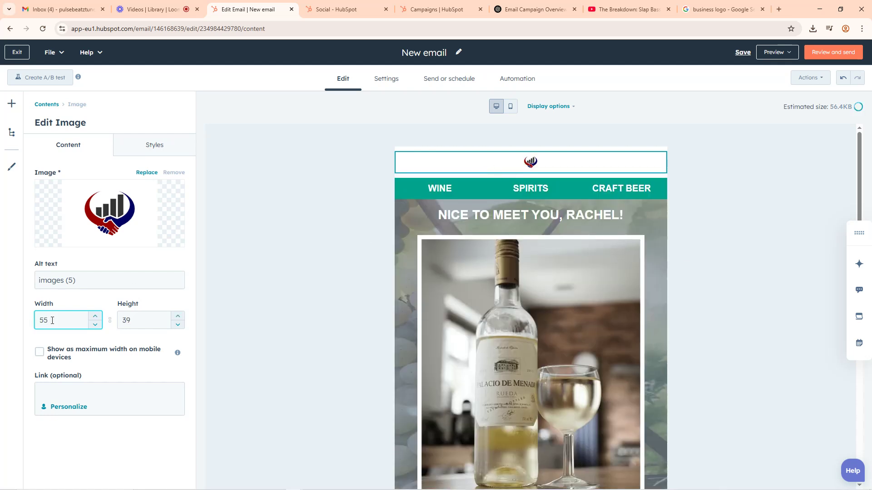
Step: Set the header logo's width to 65 and close its image settings
{"action": "double_click", "coordinate": [38, 318]}
{"action": "type", "text": "65"}
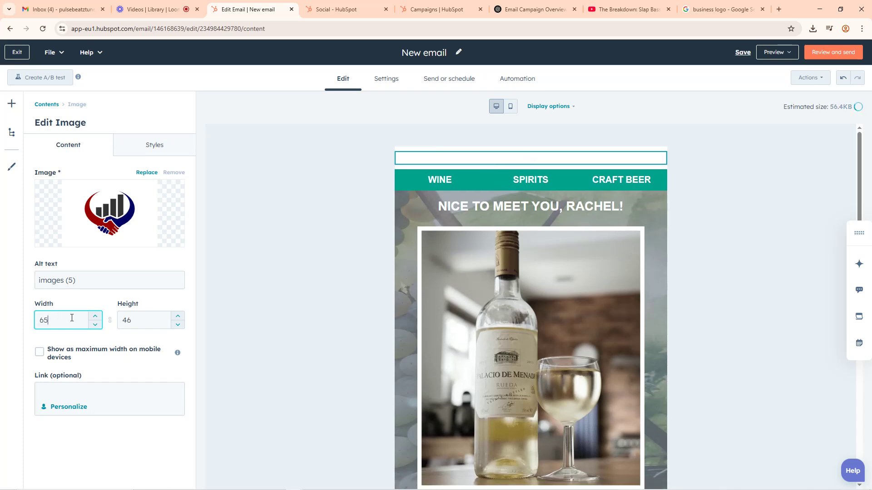
{"action": "left_click", "coordinate": [303, 231]}
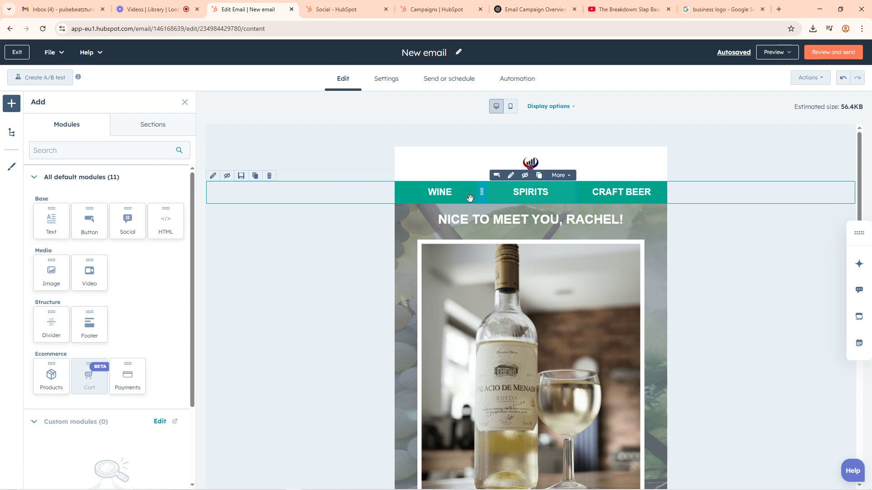
Step: Change the text of the header's WINE button to "Akara"
{"action": "left_click", "coordinate": [442, 194]}
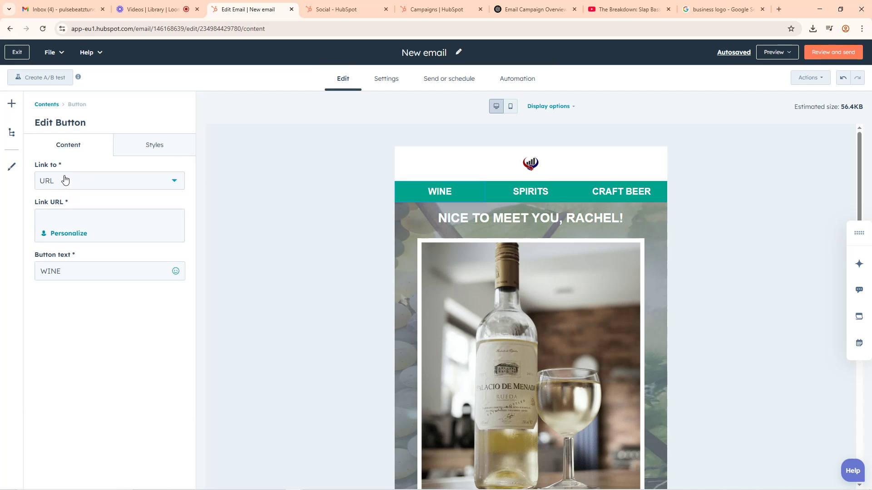
{"action": "left_click_drag", "start_coordinate": [67, 272], "coordinate": [40, 272]}
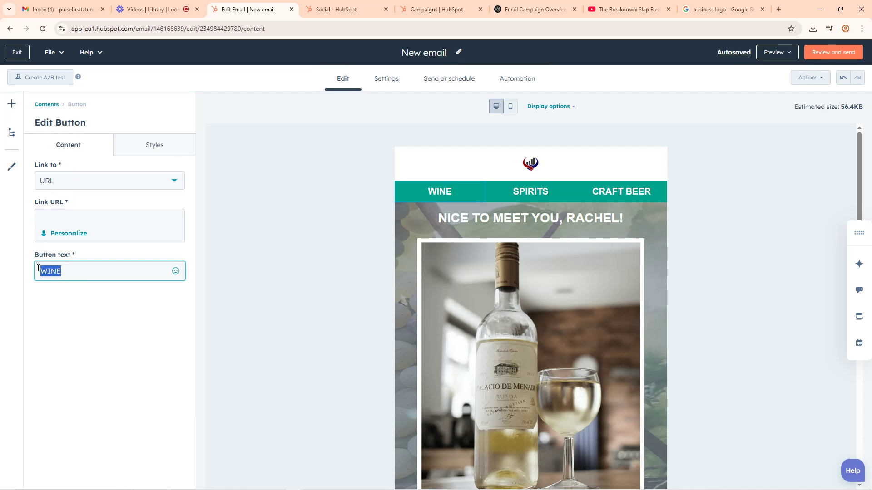
{"action": "type", "text": "Akara"}
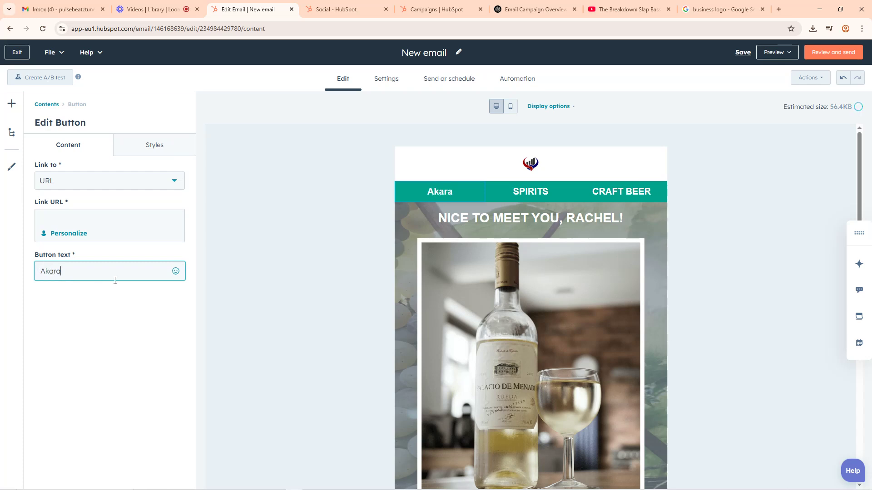
{"action": "left_click", "coordinate": [73, 190]}
{"action": "left_click", "coordinate": [65, 181]}
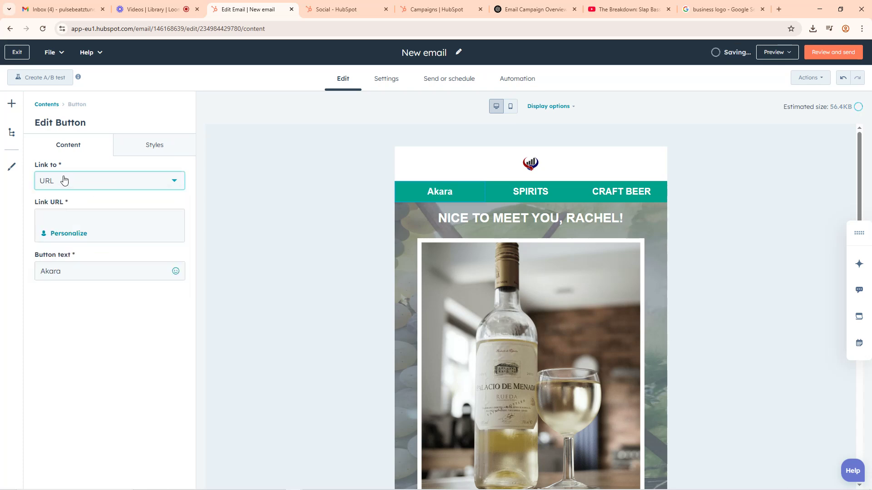
{"action": "left_click", "coordinate": [56, 220]}
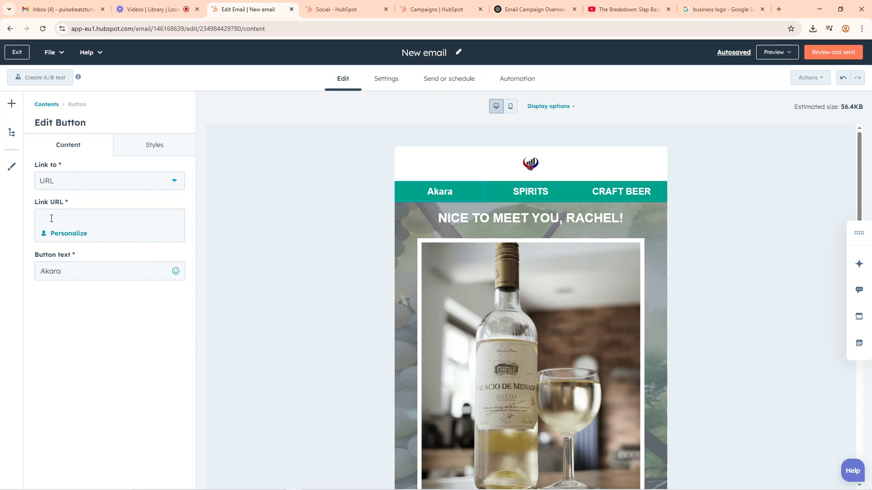
{"action": "type", "text": "ode"}
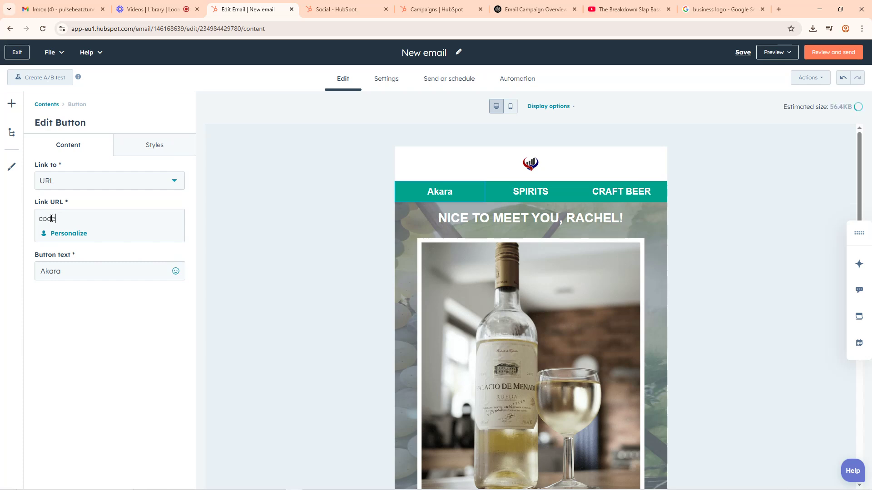
{"action": "type", "text": "dfilm.com.ng"}
{"action": "key", "text": "Home"}
{"action": "type", "text": "https://"}
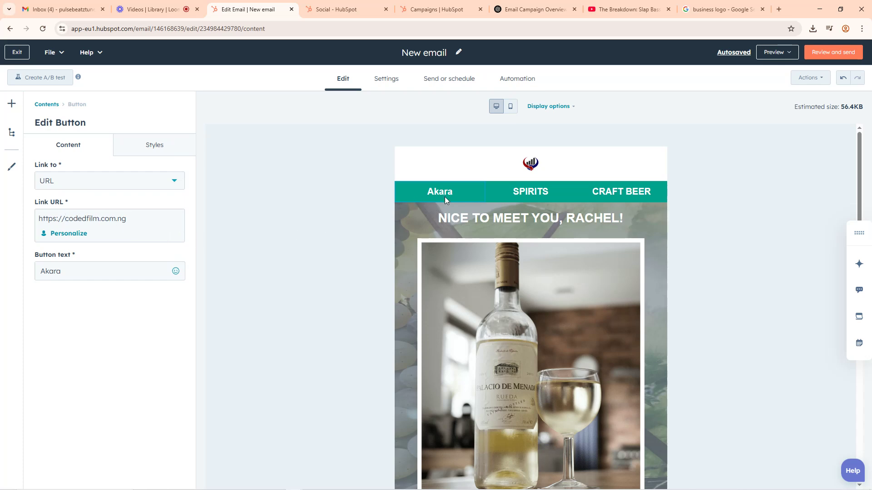
{"action": "left_click", "coordinate": [252, 222]}
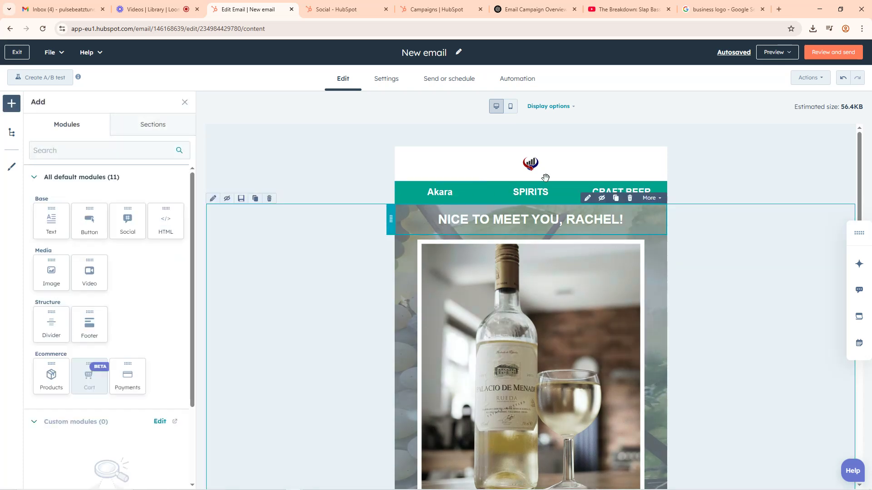
Step: Change the text of the header's SPIRITS button to "Moi-Moi"
{"action": "left_click", "coordinate": [530, 199]}
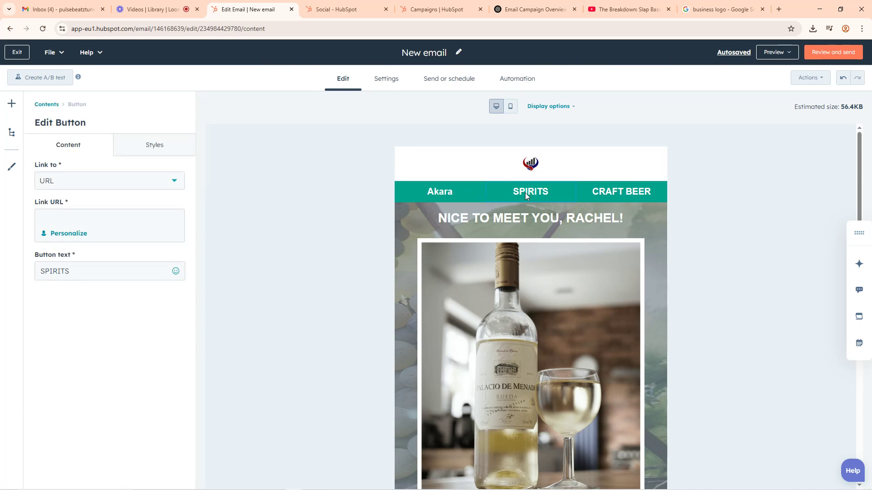
{"action": "left_click", "coordinate": [75, 270]}
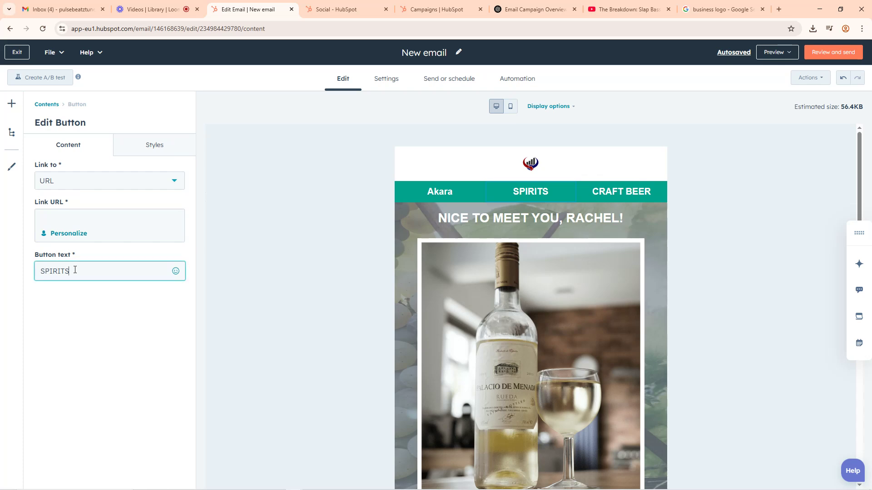
{"action": "double_click", "coordinate": [75, 270]}
{"action": "type", "text": "Moi-Moi"}
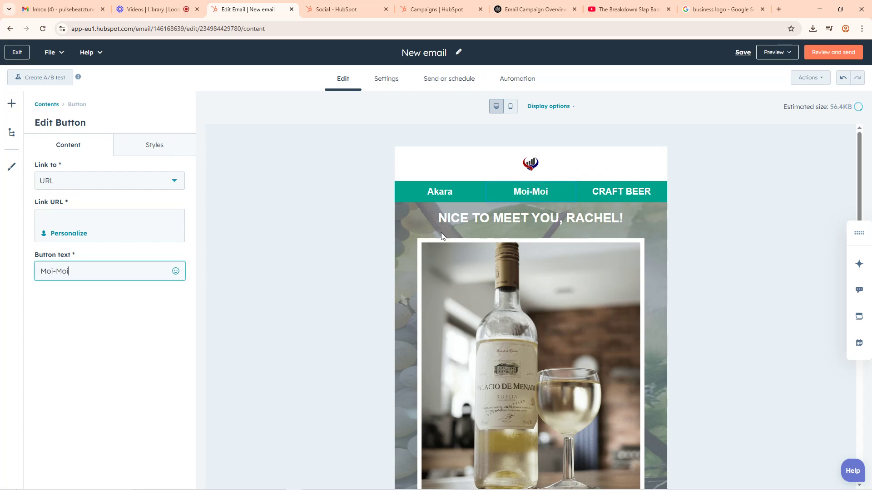
{"action": "left_click", "coordinate": [56, 217]}
{"action": "type", "text": "h"}
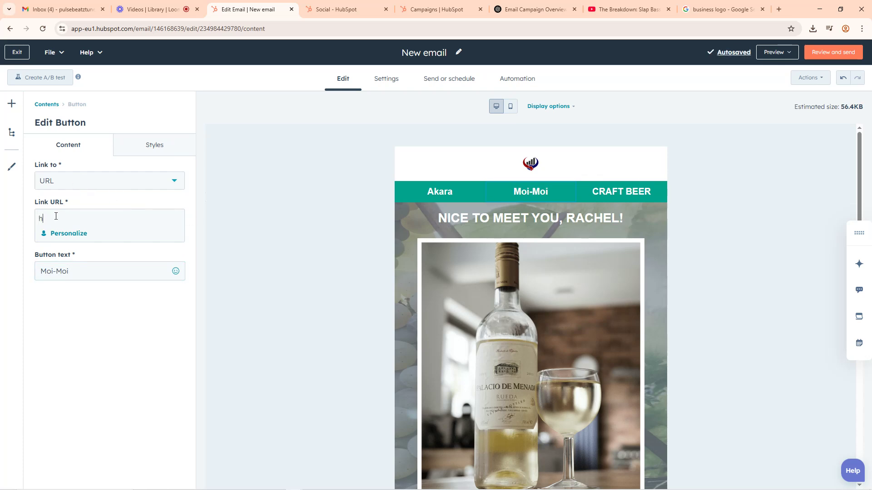
{"action": "type", "text": "ttps"}
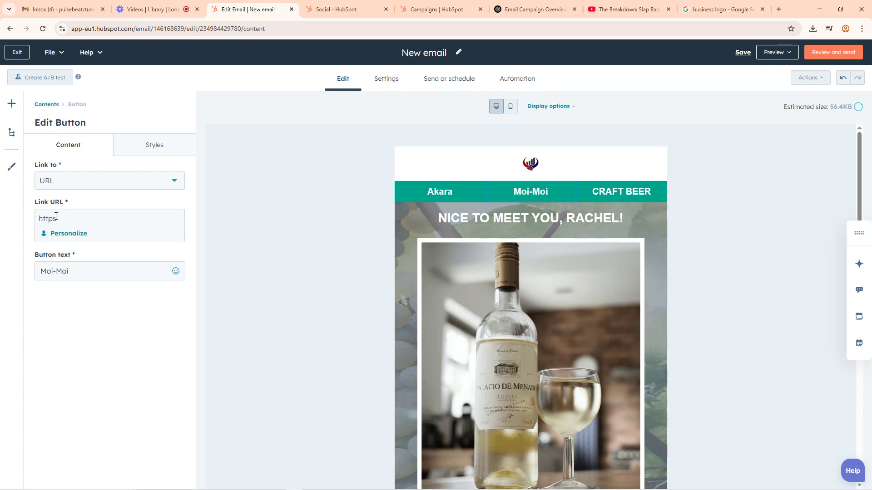
{"action": "type", "text": ":https"}
{"action": "key", "text": "BackSpace"}
{"action": "type", "text": "//codedfilm.com.ng"}
{"action": "left_click", "coordinate": [236, 202]}
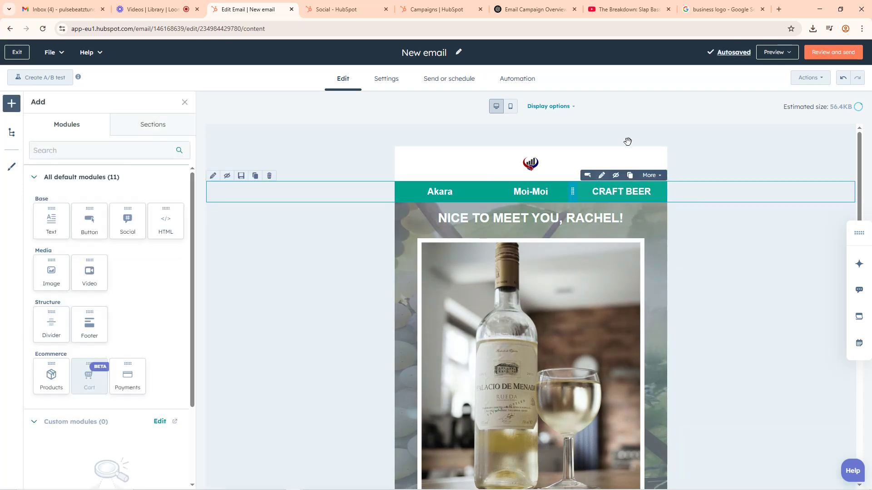
Step: Change the text of the header's CRAFT BEER button to "Beans & Bread"
{"action": "left_click", "coordinate": [620, 197]}
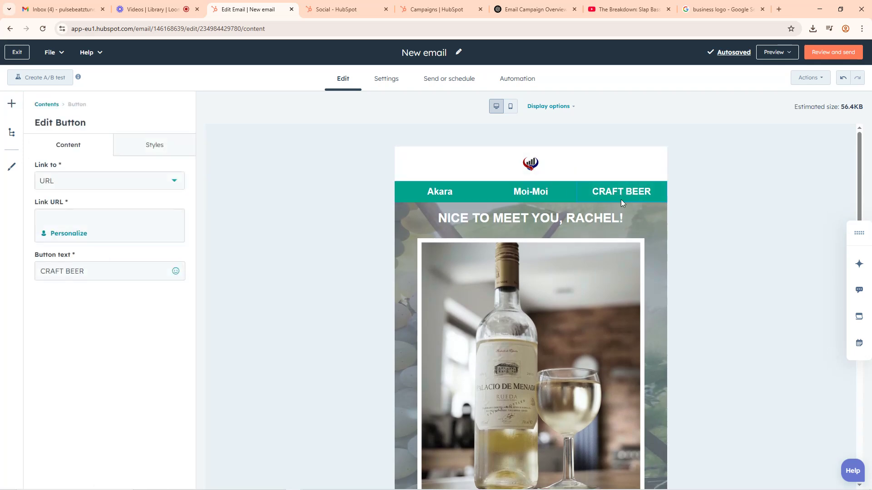
{"action": "left_click", "coordinate": [602, 131]}
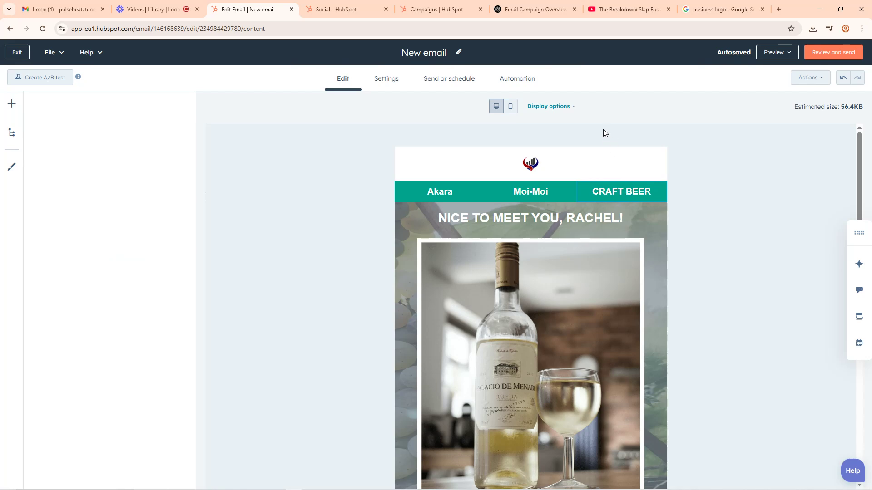
{"action": "left_click", "coordinate": [614, 196]}
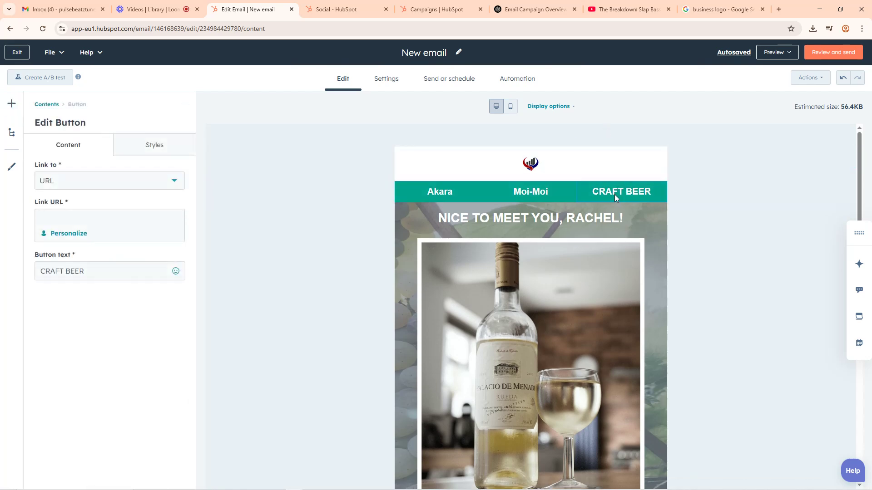
{"action": "left_click_drag", "start_coordinate": [95, 272], "coordinate": [43, 278]}
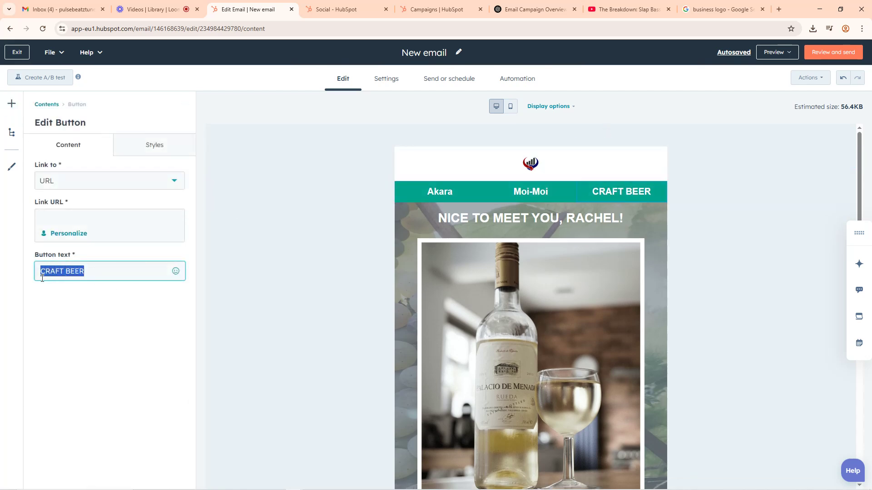
{"action": "key", "text": "BackSpace"}
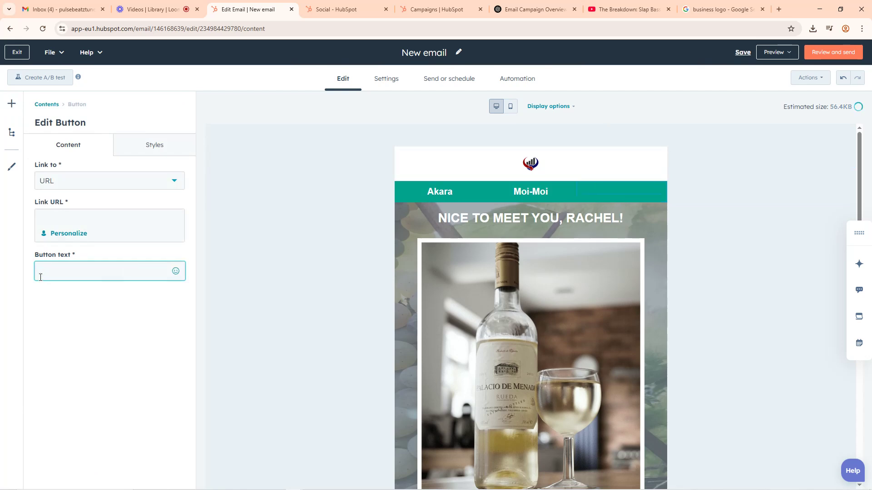
{"action": "type", "text": "Beans &Bread"}
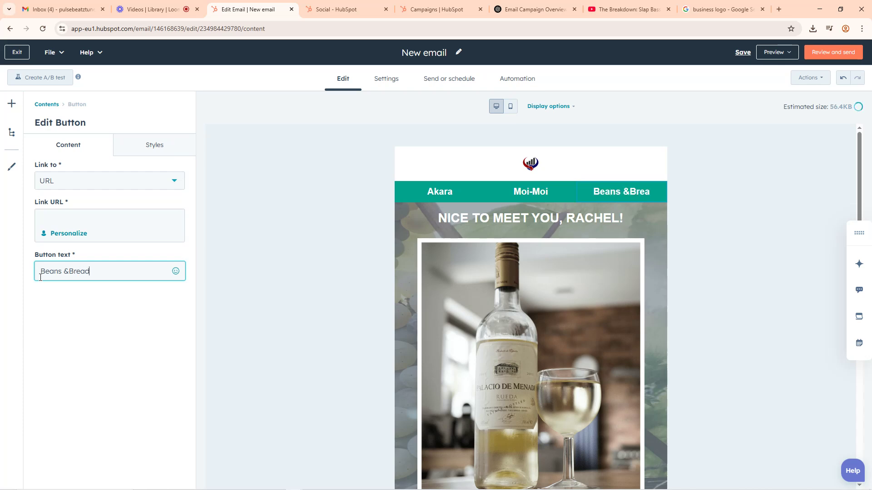
{"action": "left_click", "coordinate": [69, 271]}
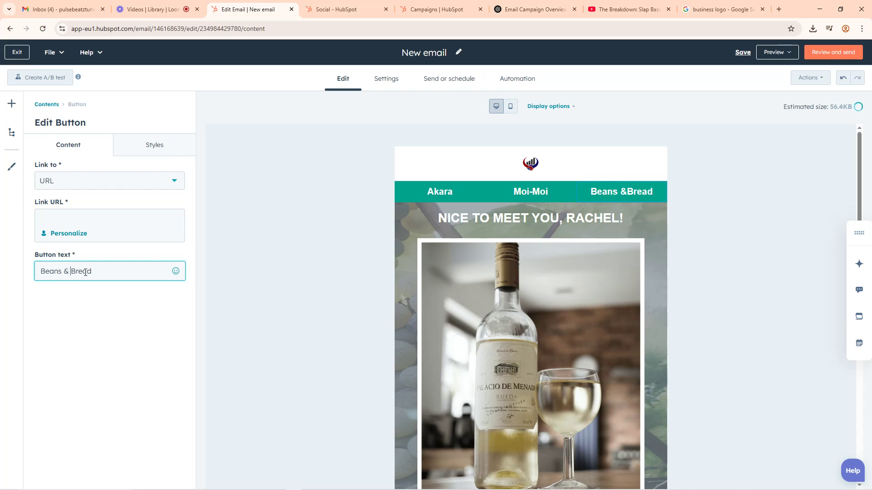
{"action": "left_click", "coordinate": [69, 216]}
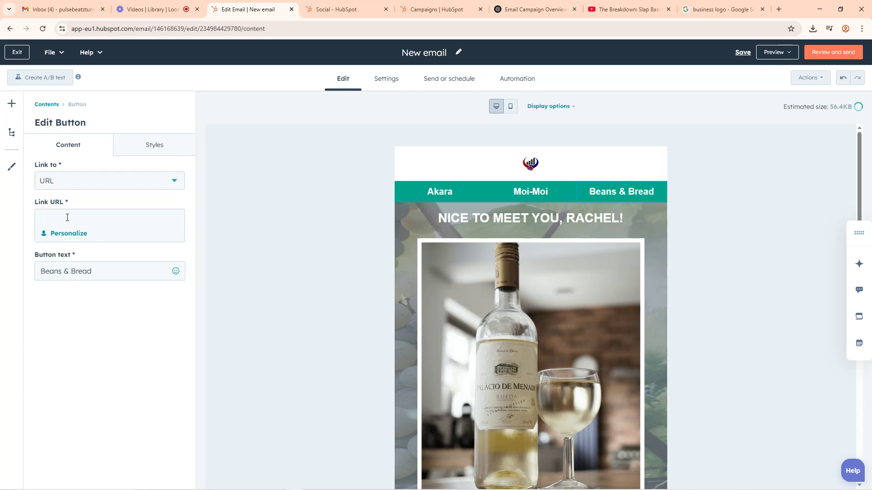
{"action": "type", "text": "https://codedcilm"}
{"action": "key", "text": "BackSpace"}
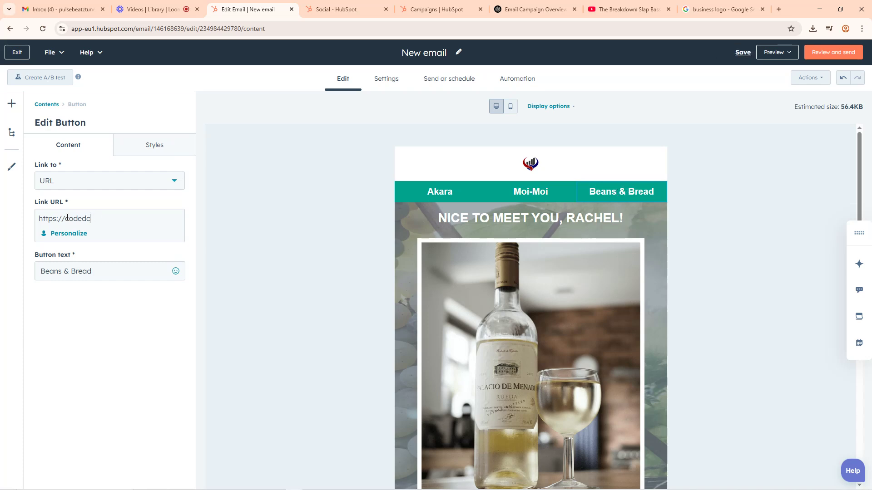
{"action": "type", "text": "m.com.ng"}
{"action": "left_click", "coordinate": [385, 138]}
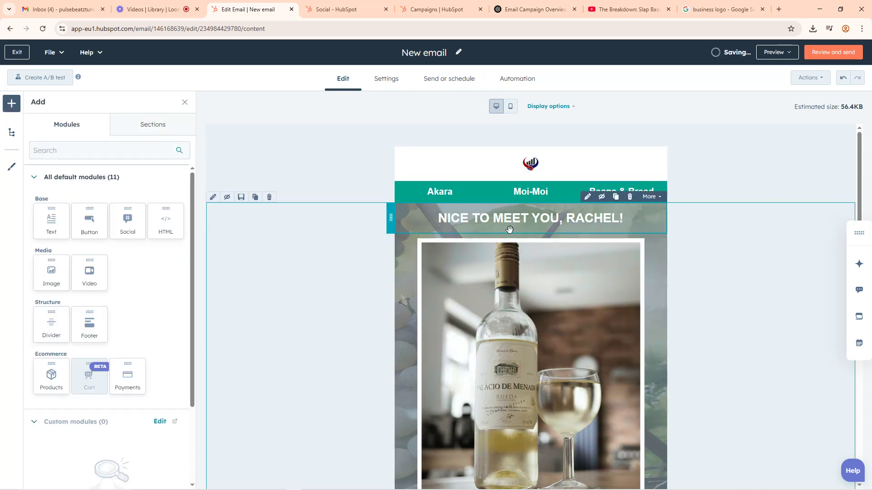
Step: Replace the greeting heading above the wine image with "Get your Pocket-friendly Lunch Today"
{"action": "left_click", "coordinate": [600, 222]}
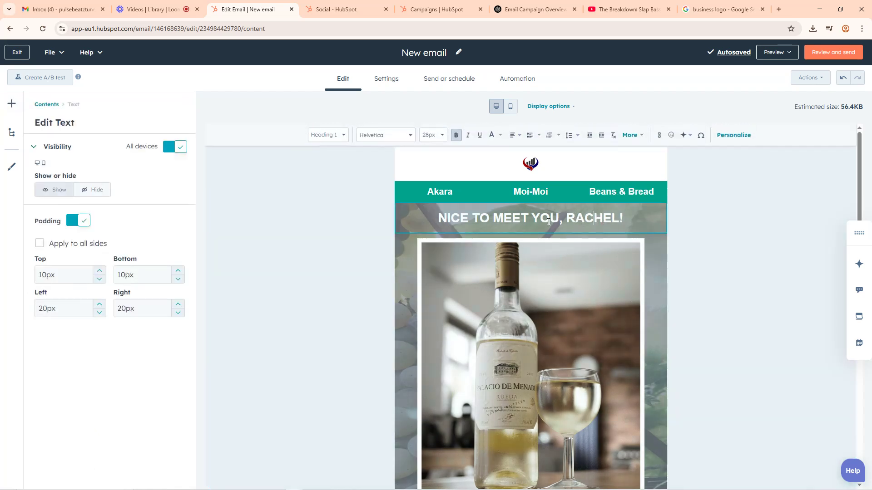
{"action": "double_click", "coordinate": [530, 221]}
{"action": "left_click", "coordinate": [573, 219]}
{"action": "left_click_drag", "start_coordinate": [626, 219], "coordinate": [440, 223]}
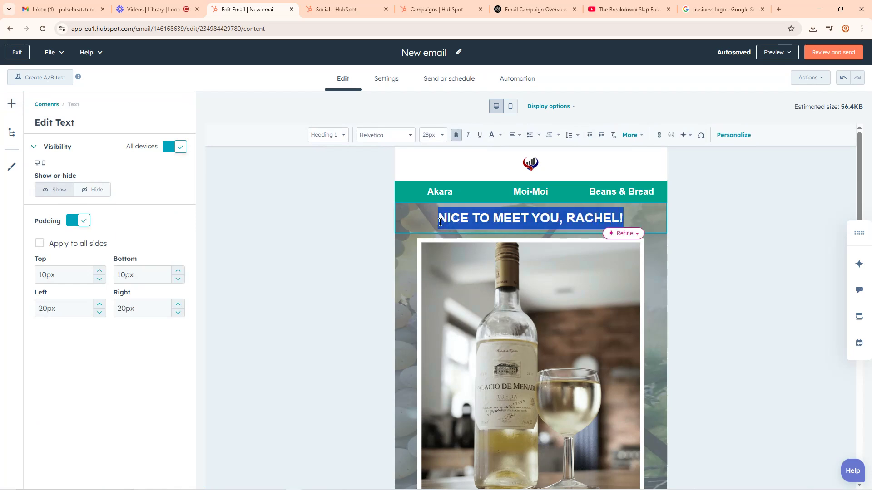
{"action": "type", "text": "Get y"}
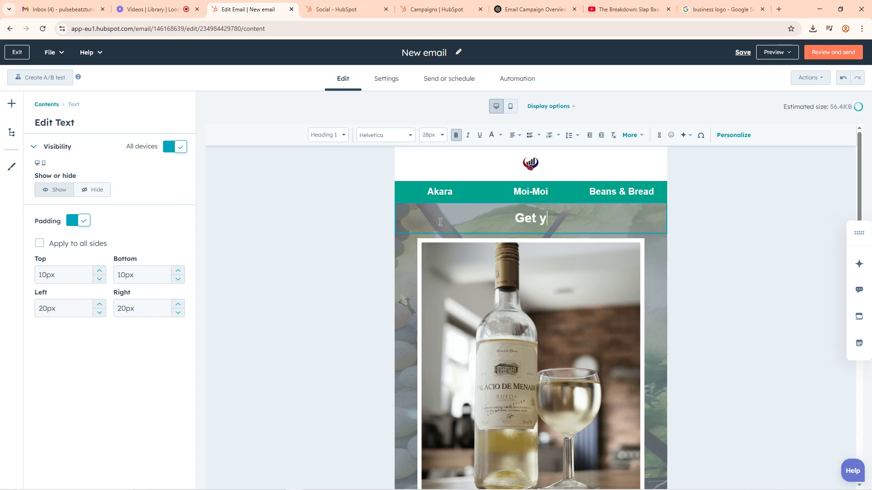
{"action": "type", "text": "our P"}
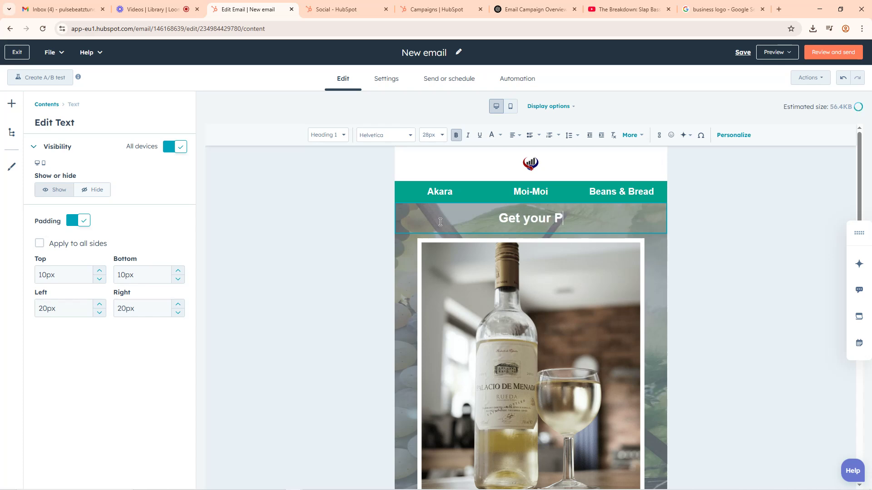
{"action": "type", "text": "ocket"}
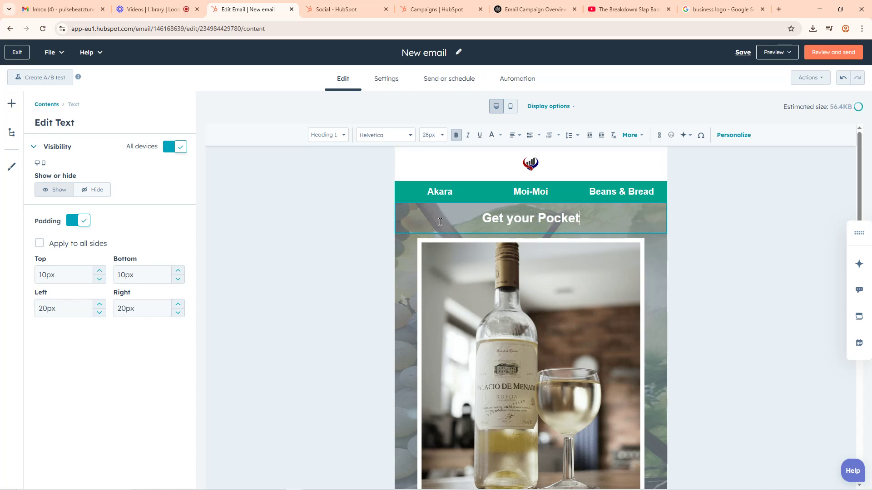
{"action": "type", "text": "-frei"}
{"action": "key", "text": "BackSpace"}
{"action": "key", "text": "BackSpace"}
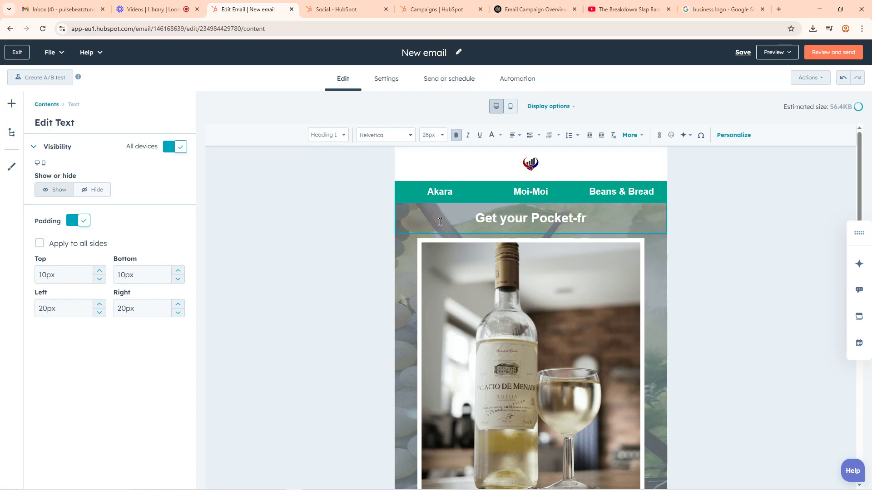
{"action": "type", "text": "iendly"}
{"action": "key", "text": "BackSpace"}
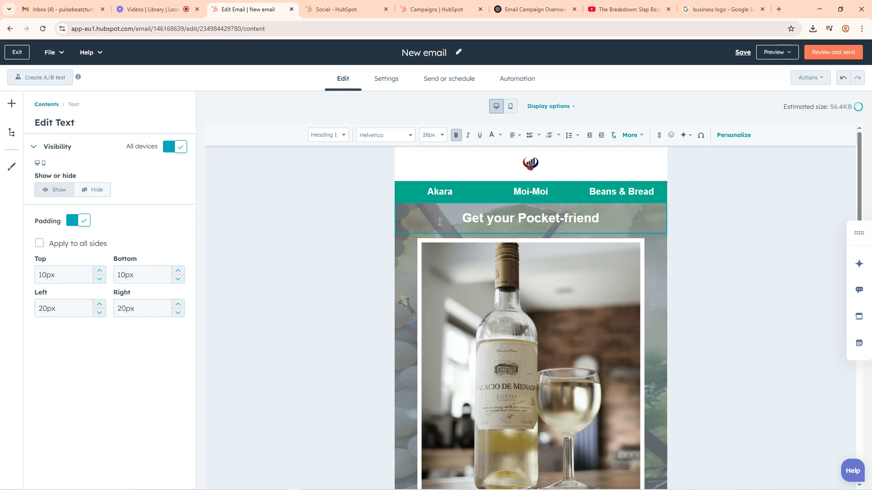
{"action": "type", "text": "ly"}
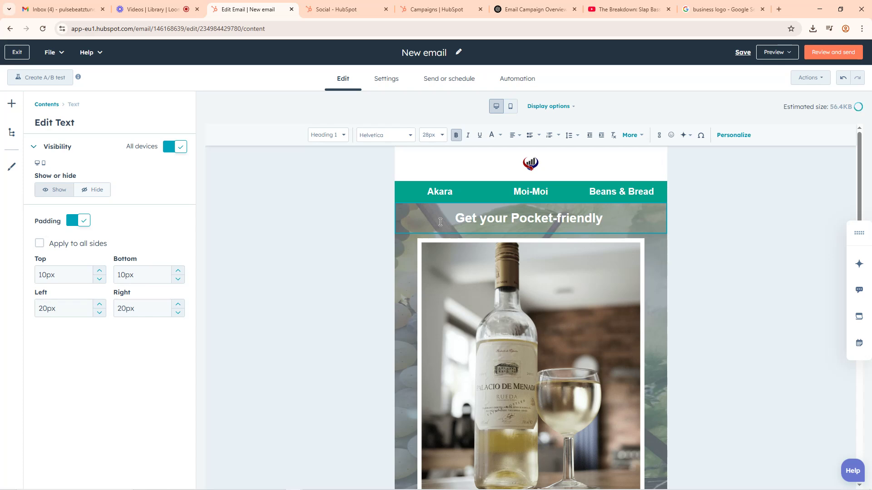
{"action": "type", "text": "Lun"}
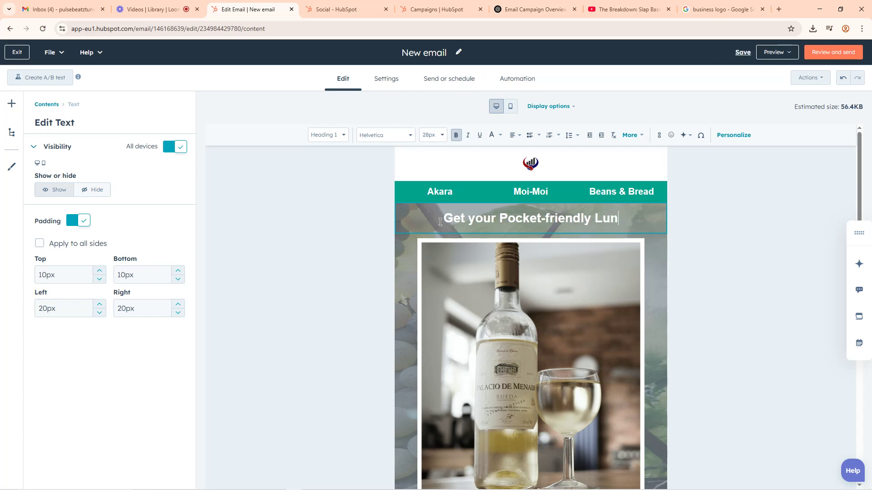
{"action": "type", "text": "ch"}
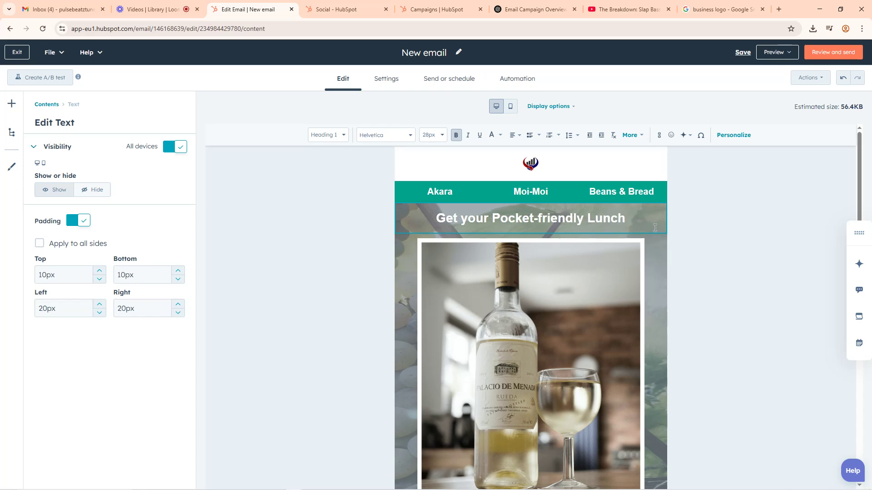
{"action": "type", "text": " Today"}
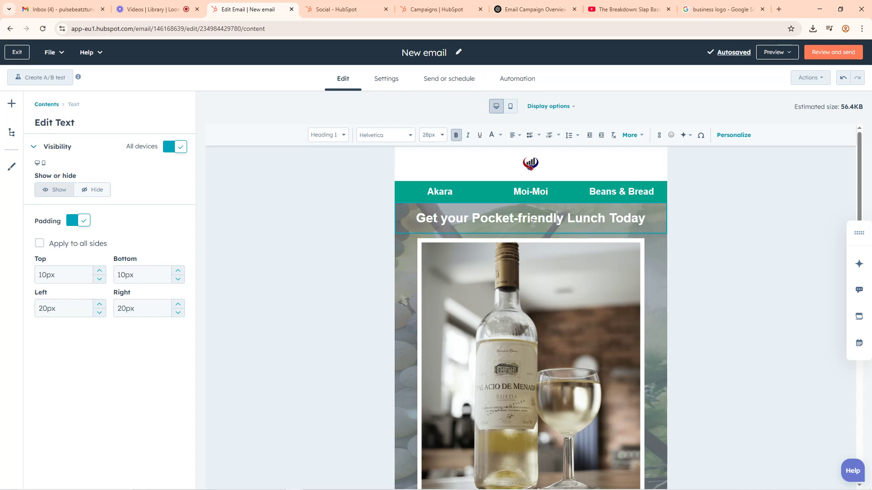
Step: Review the wine image and the order message and product sections beneath it in the email
{"action": "scroll", "coordinate": [719, 249], "scroll_direction": "down", "scroll_amount": 4}
{"action": "scroll", "coordinate": [590, 259], "scroll_direction": "up", "scroll_amount": 2}
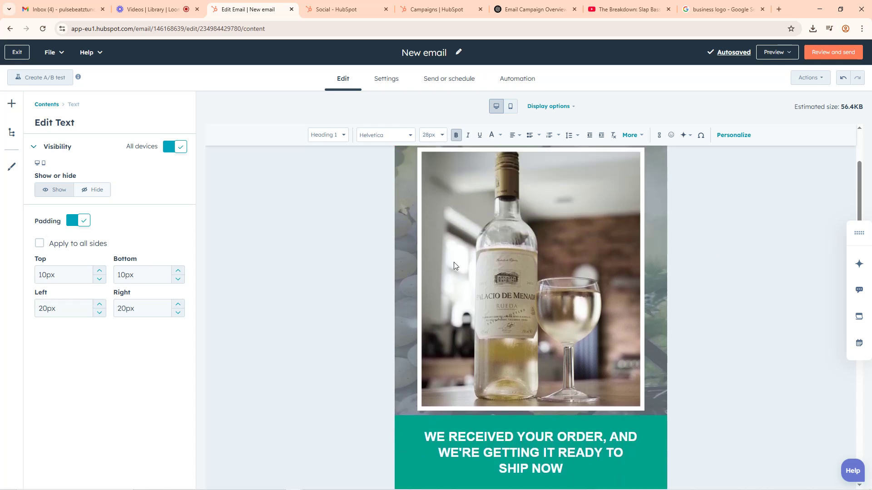
{"action": "left_click", "coordinate": [504, 265]}
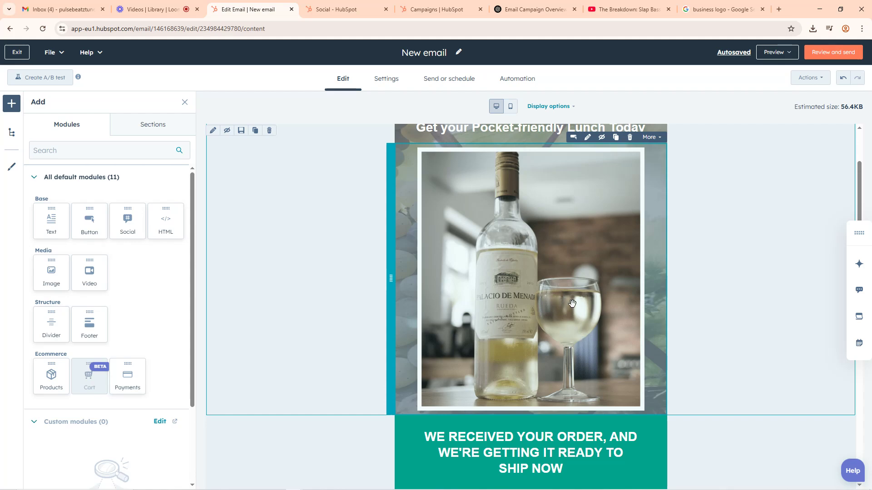
{"action": "scroll", "coordinate": [607, 269], "scroll_direction": "down", "scroll_amount": 8}
{"action": "scroll", "coordinate": [599, 272], "scroll_direction": "up", "scroll_amount": 7}
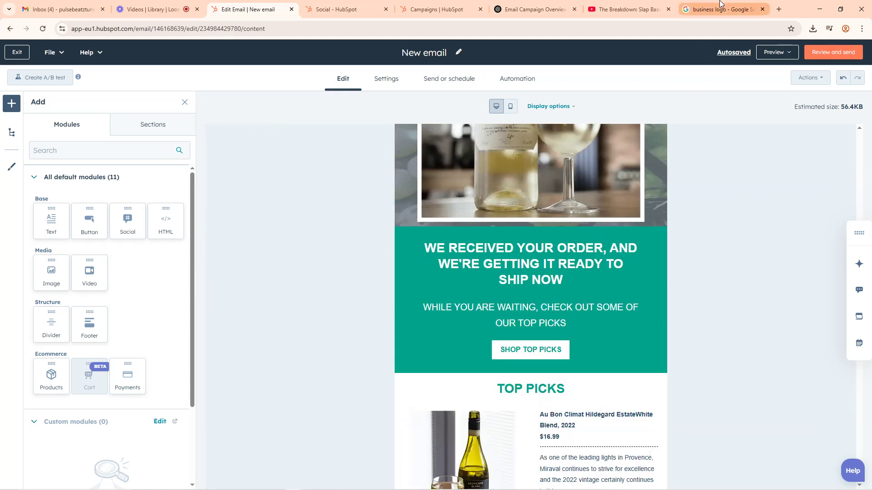
Step: Switch to the Google search page and search for "akara and bread"
{"action": "left_click", "coordinate": [714, 9]}
{"action": "left_click", "coordinate": [603, 31]}
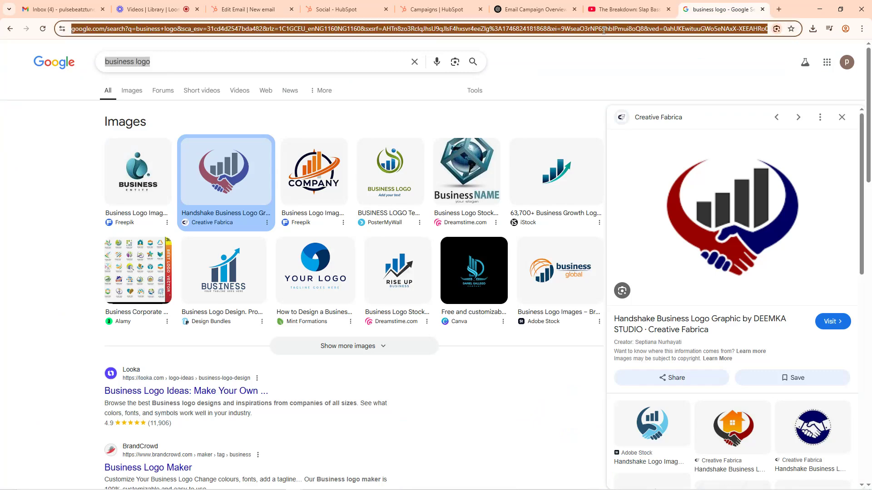
{"action": "type", "text": "akara and bread"}
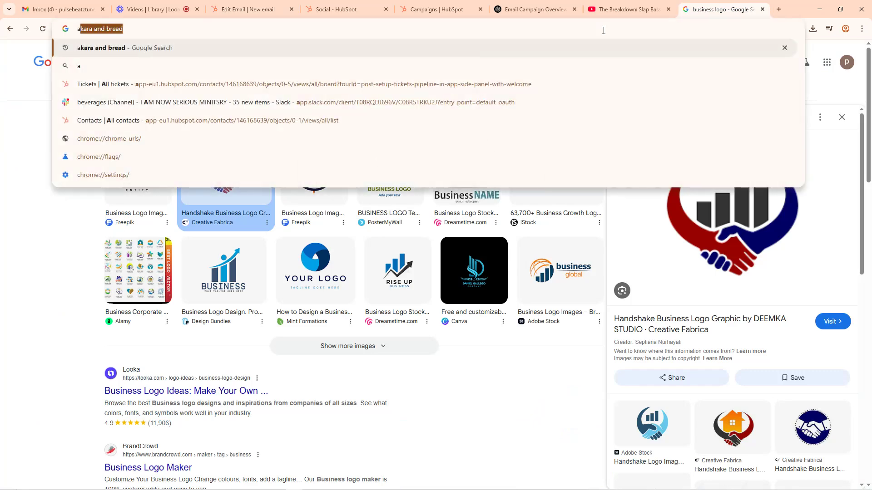
{"action": "key", "text": "Return"}
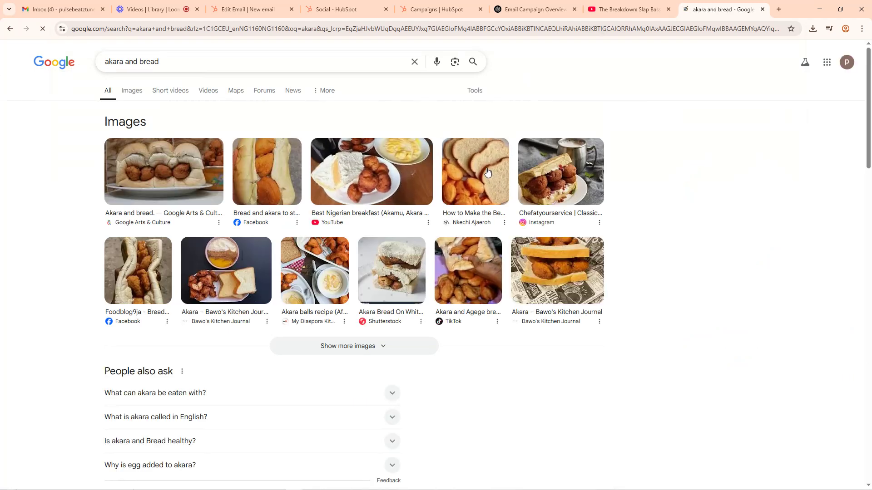
Step: Save the Chefatyourservice akara sandwich image from the results to the Downloads folder as images (7).jpeg
{"action": "left_click", "coordinate": [498, 193]}
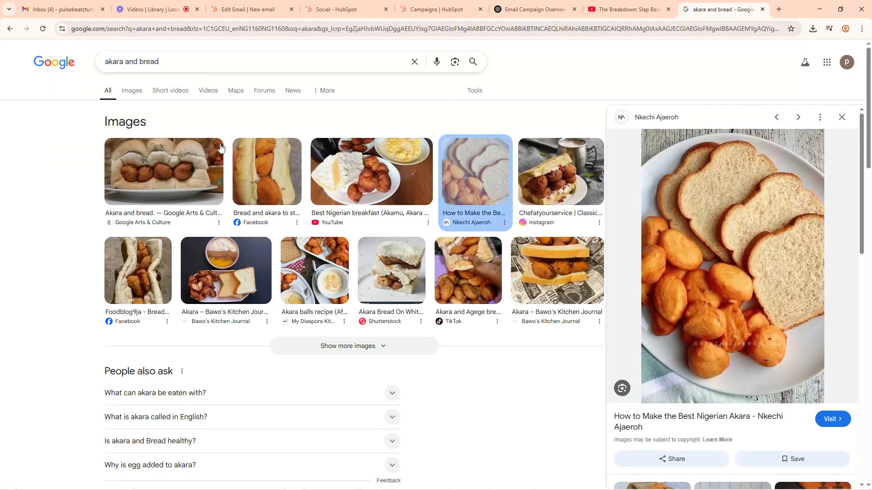
{"action": "left_click", "coordinate": [561, 184]}
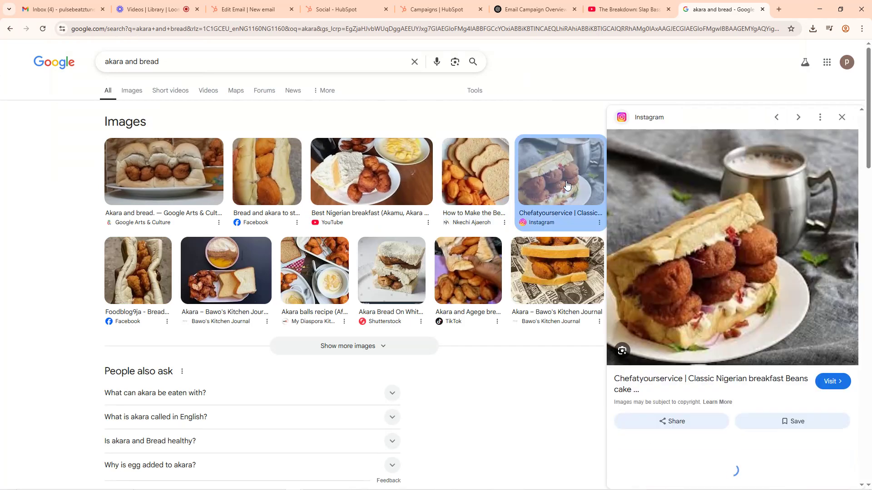
{"action": "right_click", "coordinate": [716, 235]}
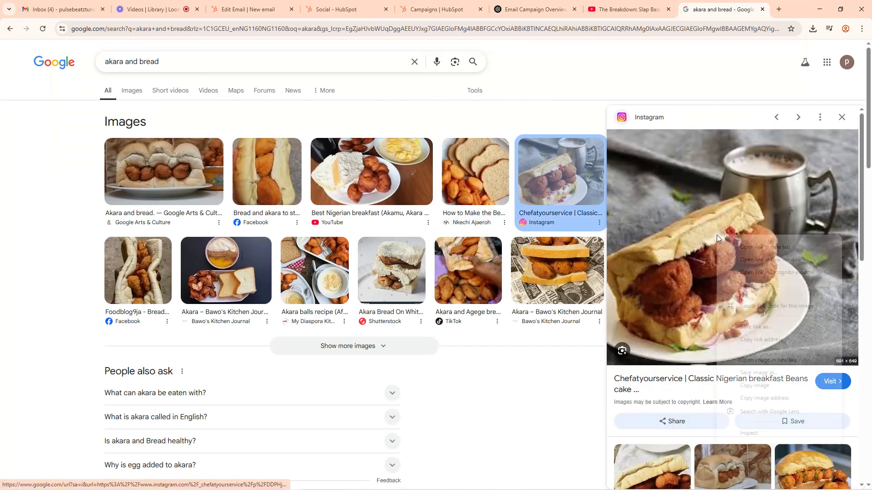
{"action": "left_click", "coordinate": [759, 372]}
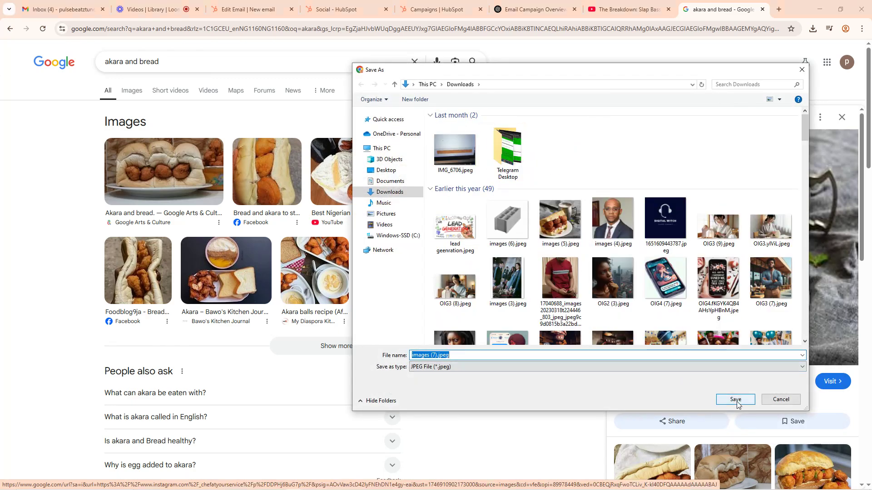
{"action": "left_click", "coordinate": [736, 399]}
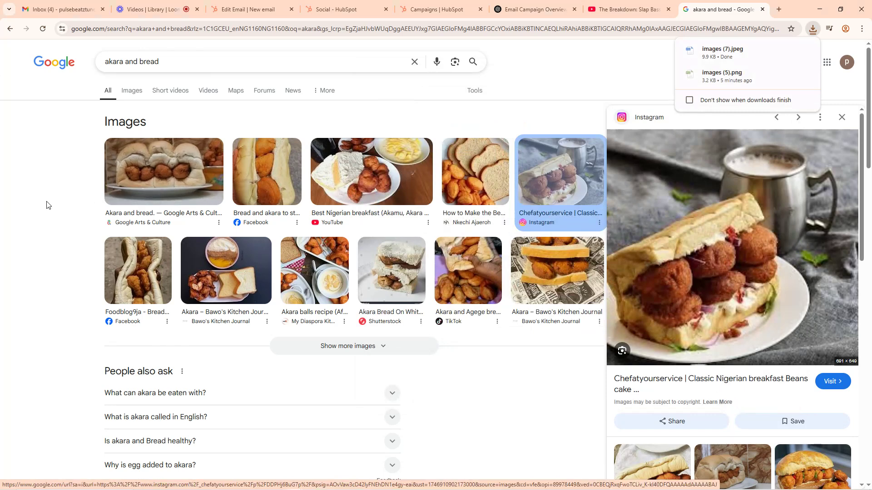
Step: Leave the akara image preview and replace the Google query with a search for "moi moi"
{"action": "left_click", "coordinate": [10, 29]}
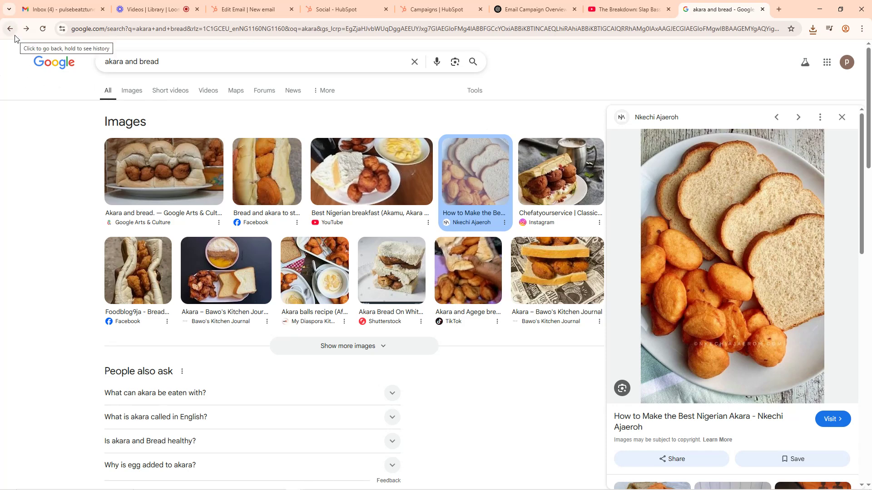
{"action": "left_click", "coordinate": [11, 30]}
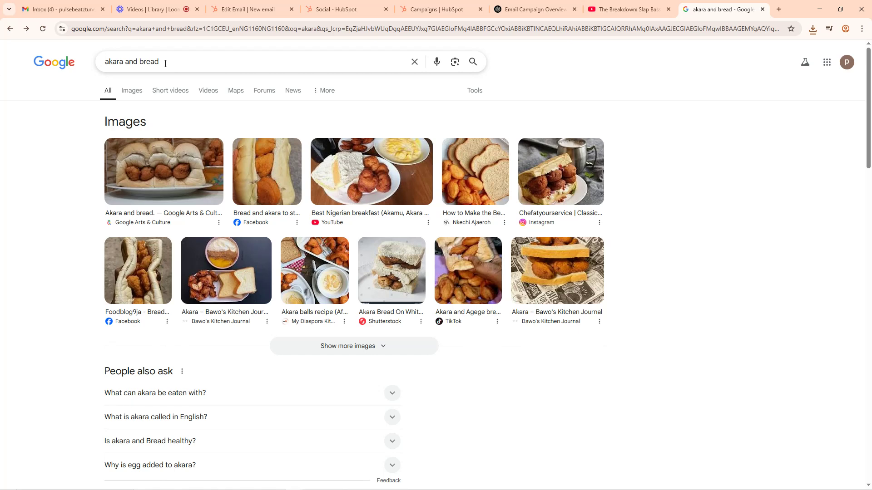
{"action": "left_click_drag", "start_coordinate": [165, 64], "coordinate": [90, 69]}
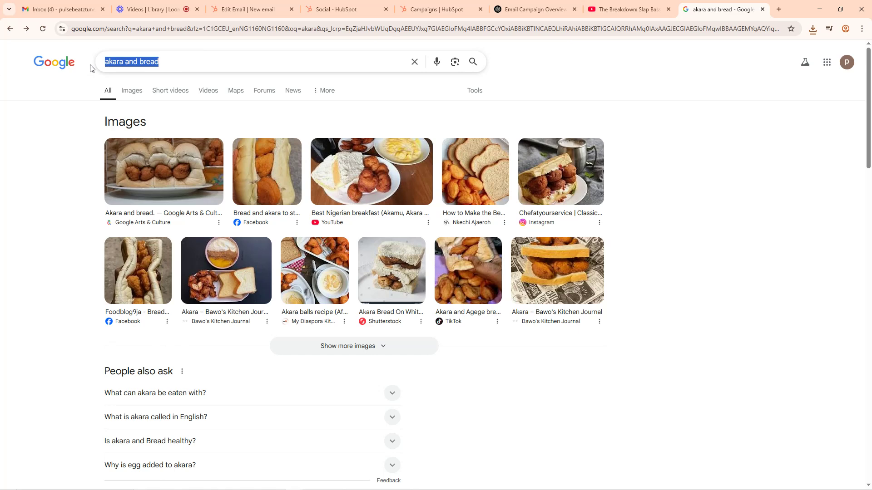
{"action": "type", "text": "moi moi"}
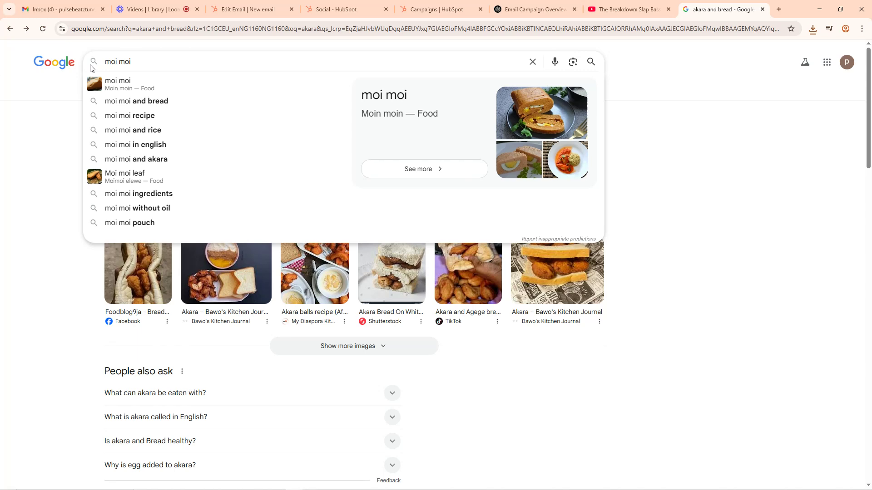
{"action": "key", "text": "Return"}
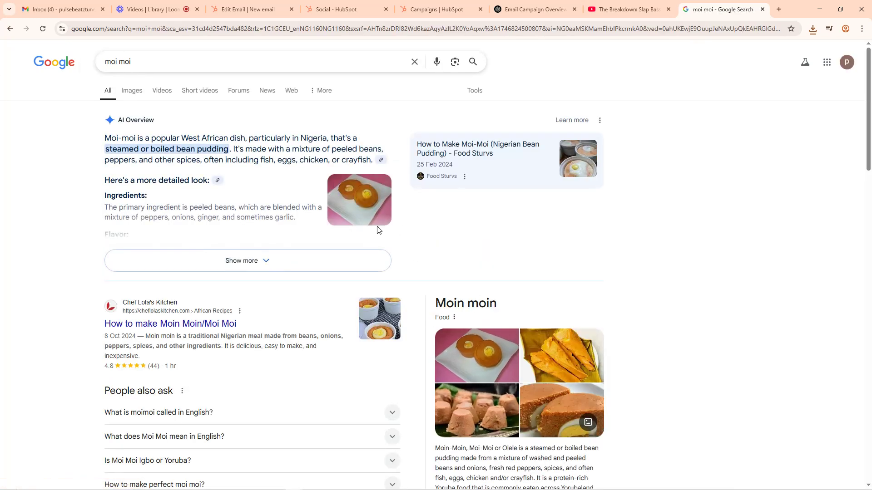
Step: Save the Immaculate Bites Moi Moi Recipe image to the Downloads folder as IMG_4707-scaled.jpg
{"action": "left_click", "coordinate": [563, 350]}
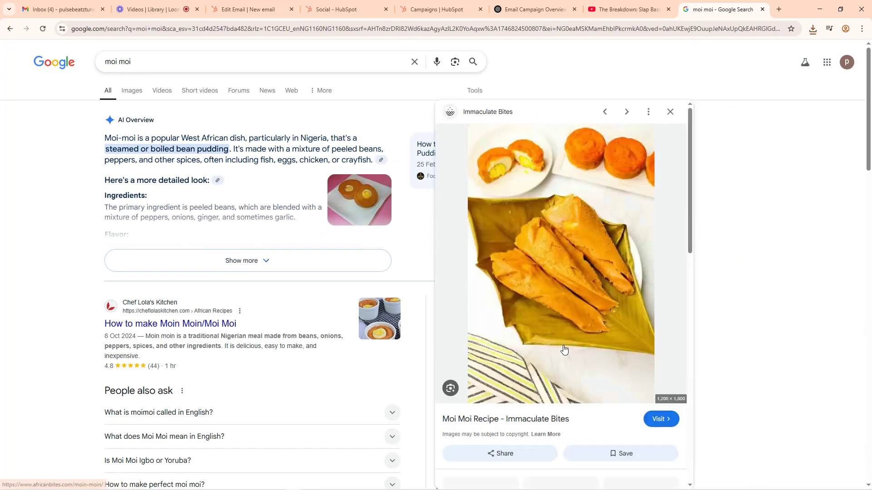
{"action": "scroll", "coordinate": [534, 353], "scroll_direction": "down", "scroll_amount": 6}
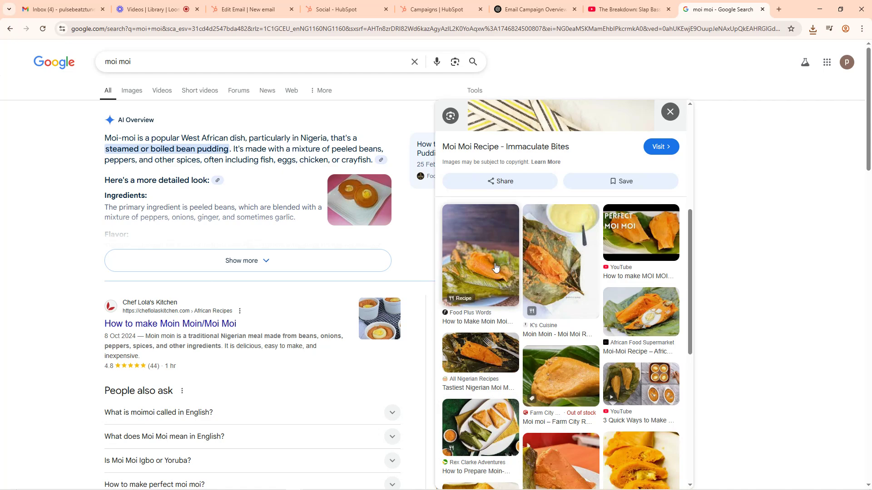
{"action": "scroll", "coordinate": [585, 361], "scroll_direction": "down", "scroll_amount": 5}
{"action": "scroll", "coordinate": [597, 336], "scroll_direction": "up", "scroll_amount": 11}
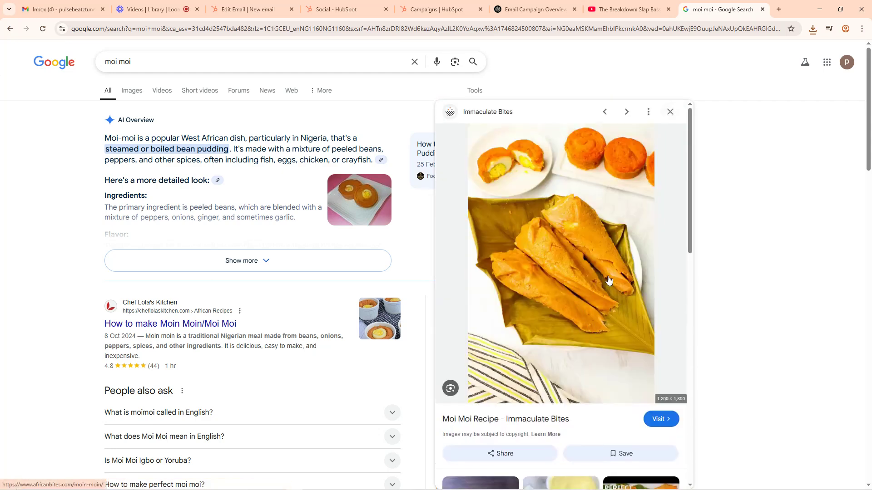
{"action": "right_click", "coordinate": [557, 265]}
{"action": "left_click", "coordinate": [598, 402]}
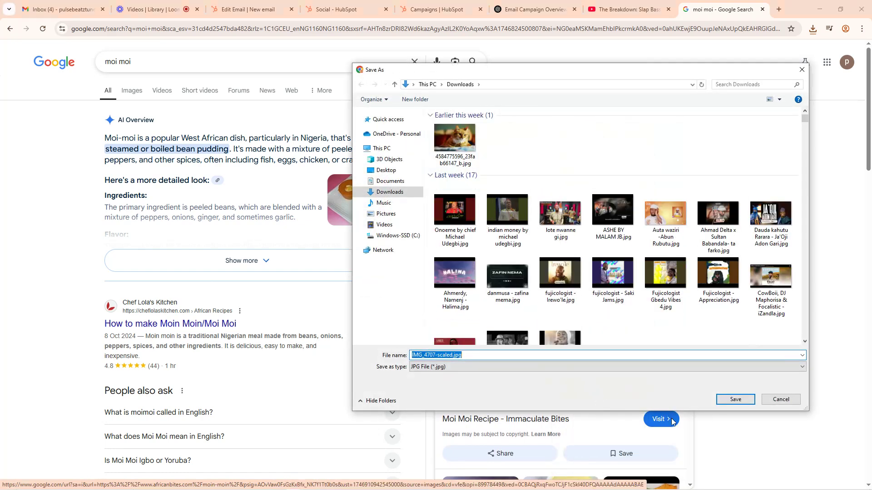
{"action": "left_click", "coordinate": [736, 399]}
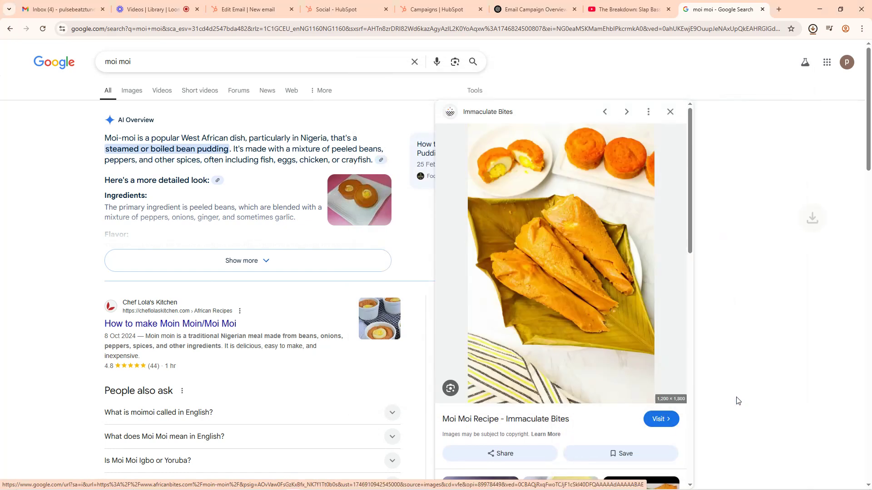
Step: Switch to the HubSpot email editor and check the food names on the header buttons
{"action": "left_click", "coordinate": [625, 5]}
{"action": "left_click", "coordinate": [528, 6]}
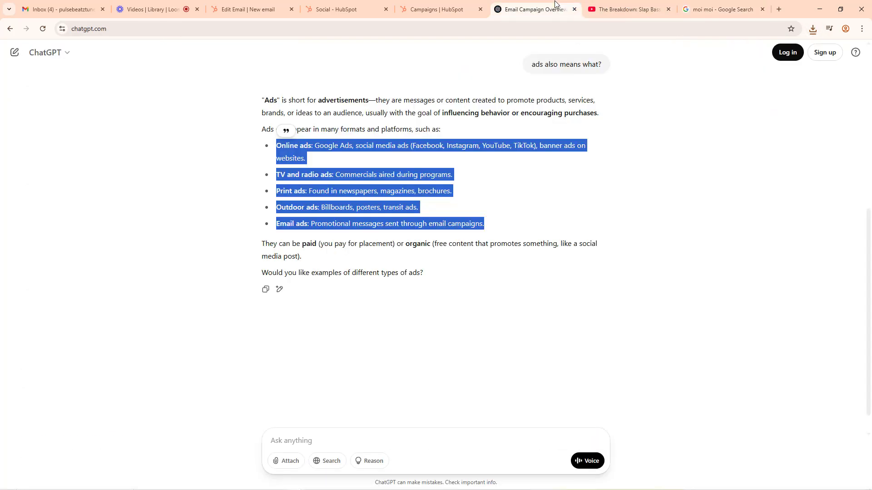
{"action": "left_click", "coordinate": [477, 3]}
{"action": "left_click", "coordinate": [703, 6]}
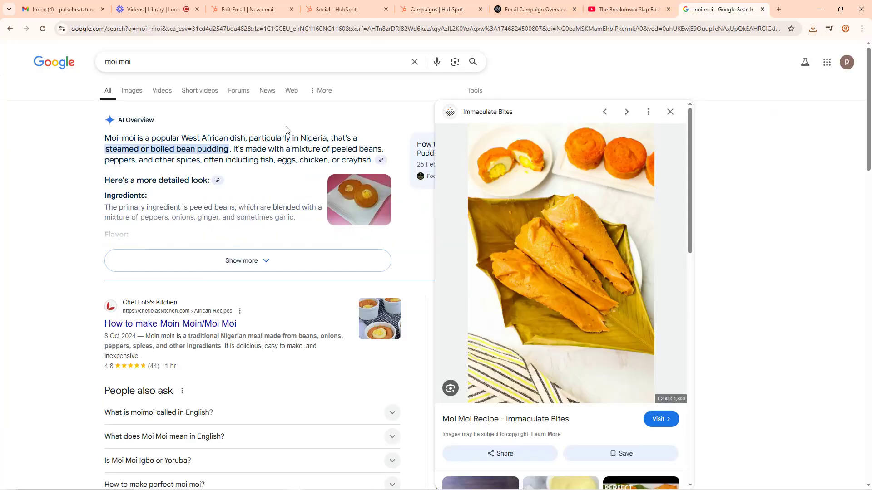
{"action": "left_click_drag", "start_coordinate": [130, 63], "coordinate": [99, 71]}
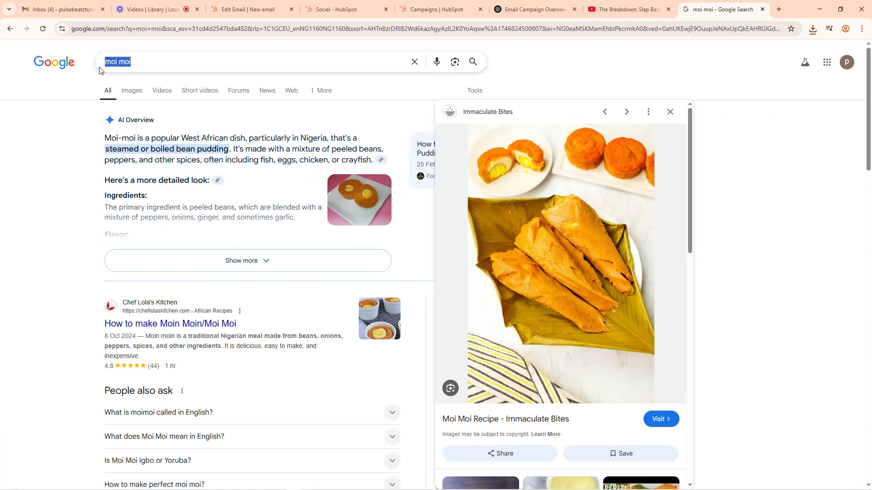
{"action": "left_click", "coordinate": [222, 10]}
{"action": "scroll", "coordinate": [645, 177], "scroll_direction": "up", "scroll_amount": 5}
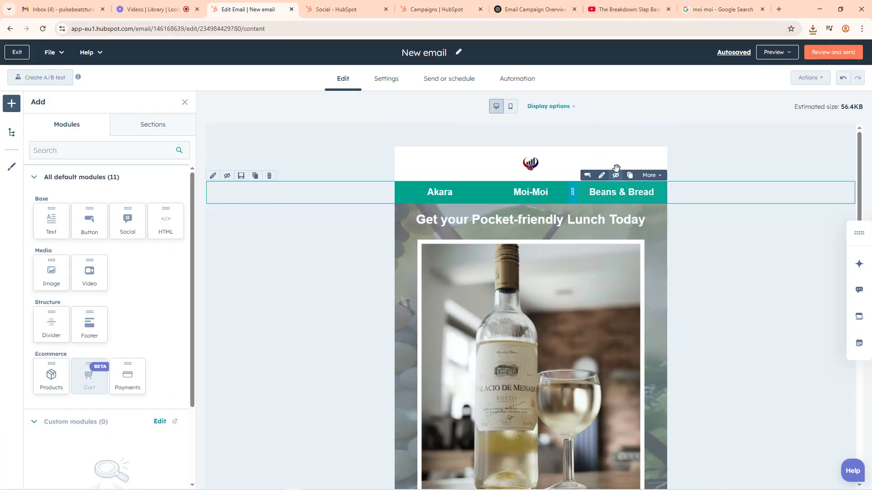
Step: Return to the Google search page and search for "beans and bread"
{"action": "left_click", "coordinate": [718, 9]}
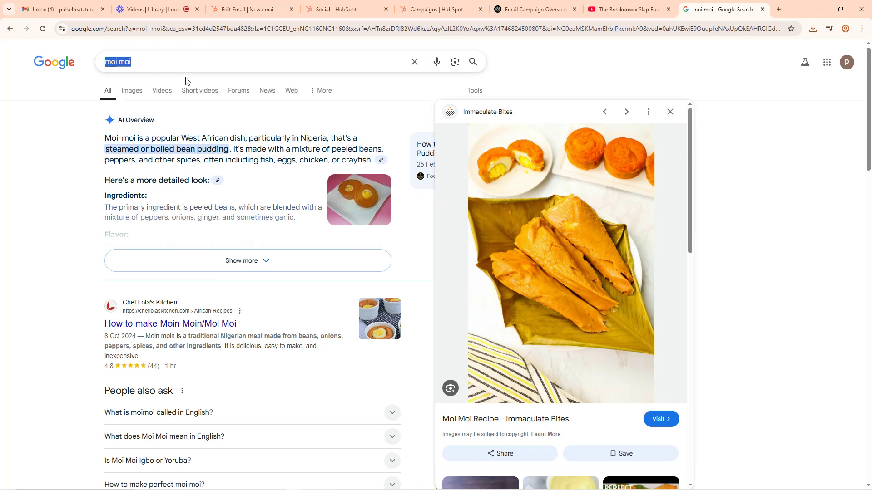
{"action": "type", "text": "beans and bre"}
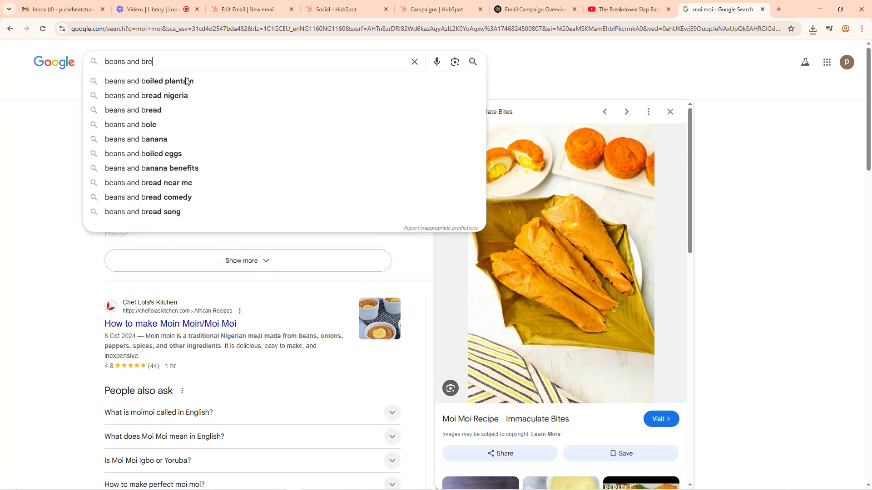
{"action": "type", "text": "ad"}
{"action": "key", "text": "Return"}
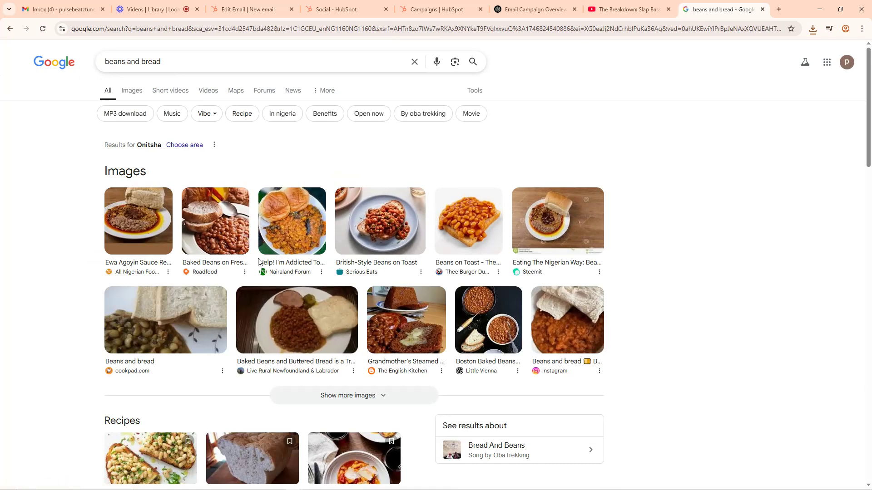
Step: Browse the beans and bread image results and their related Ewa Agoyin pictures for a suitable photo
{"action": "left_click", "coordinate": [163, 233]}
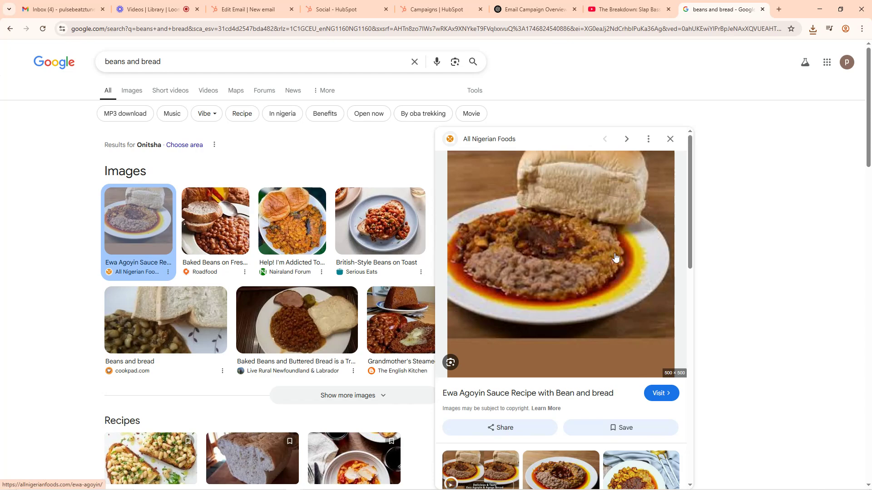
{"action": "scroll", "coordinate": [606, 273], "scroll_direction": "down", "scroll_amount": 4}
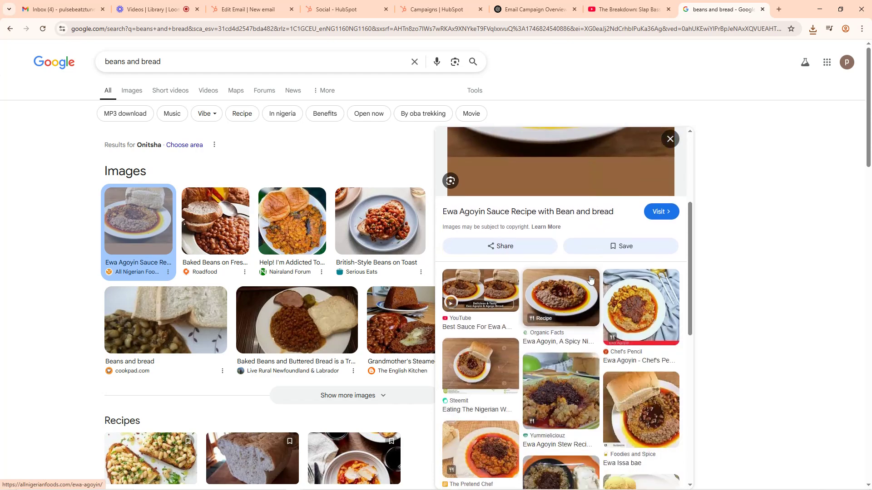
{"action": "scroll", "coordinate": [562, 253], "scroll_direction": "up", "scroll_amount": 4}
{"action": "scroll", "coordinate": [560, 355], "scroll_direction": "down", "scroll_amount": 5}
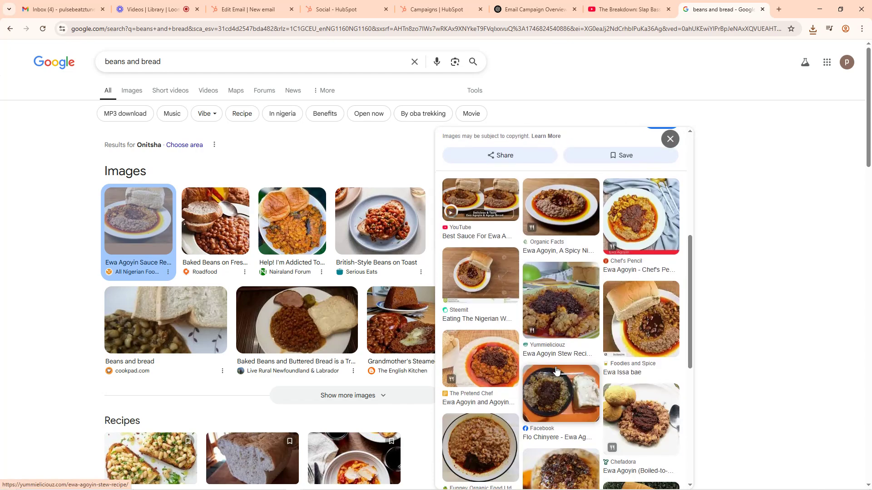
{"action": "left_click", "coordinate": [663, 315]}
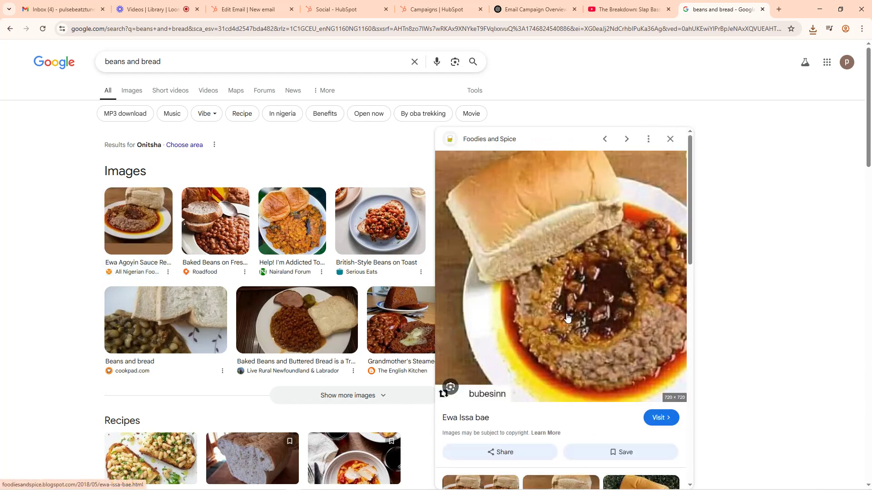
{"action": "scroll", "coordinate": [567, 318], "scroll_direction": "down", "scroll_amount": 5}
{"action": "scroll", "coordinate": [558, 310], "scroll_direction": "down", "scroll_amount": 5}
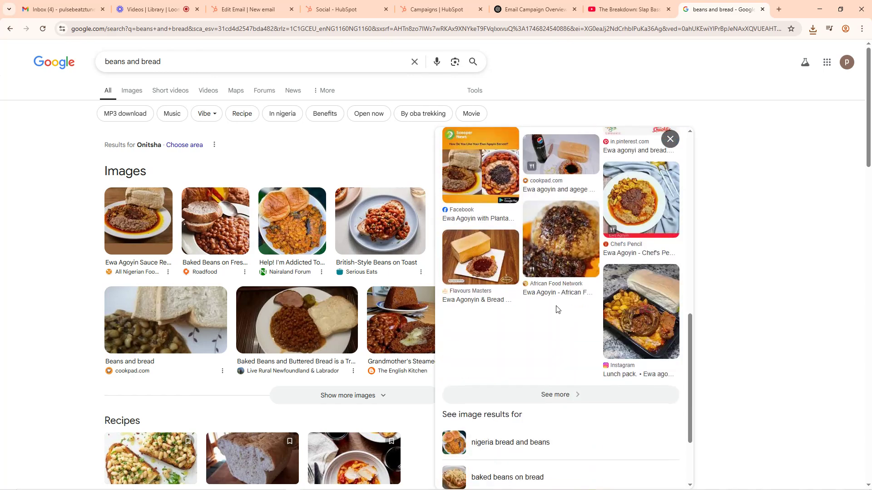
{"action": "left_click", "coordinate": [478, 261]}
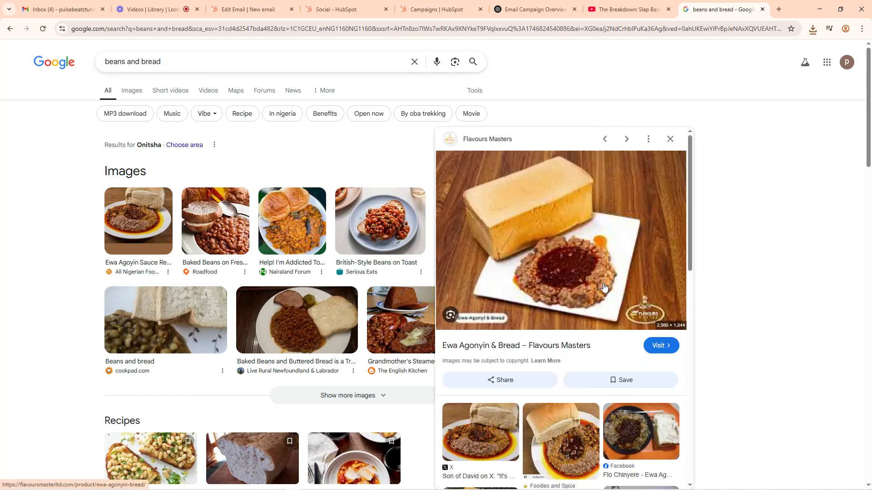
{"action": "scroll", "coordinate": [572, 345], "scroll_direction": "down", "scroll_amount": 4}
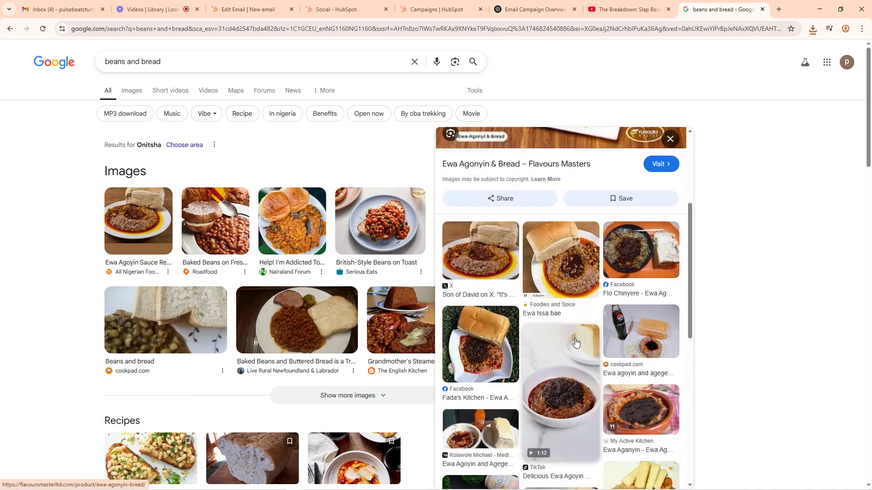
{"action": "left_click", "coordinate": [571, 280]}
{"action": "scroll", "coordinate": [590, 338], "scroll_direction": "down", "scroll_amount": 10}
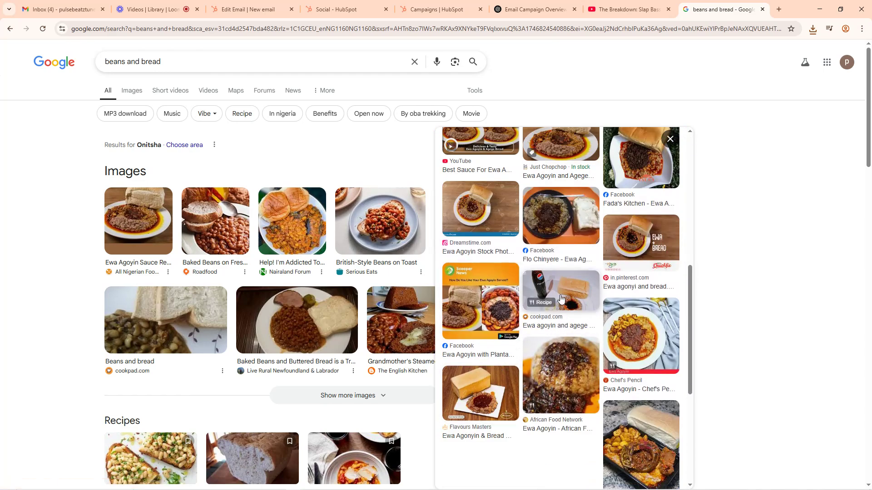
{"action": "left_click", "coordinate": [551, 295]}
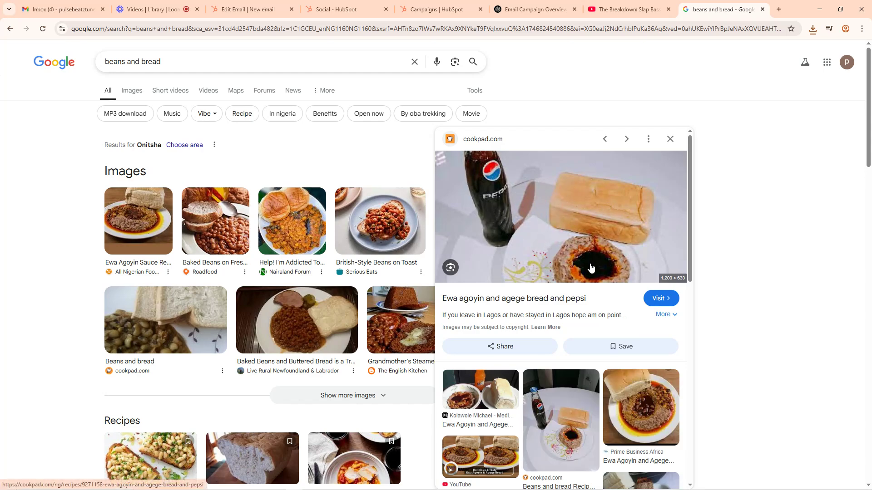
{"action": "scroll", "coordinate": [570, 341], "scroll_direction": "down", "scroll_amount": 6}
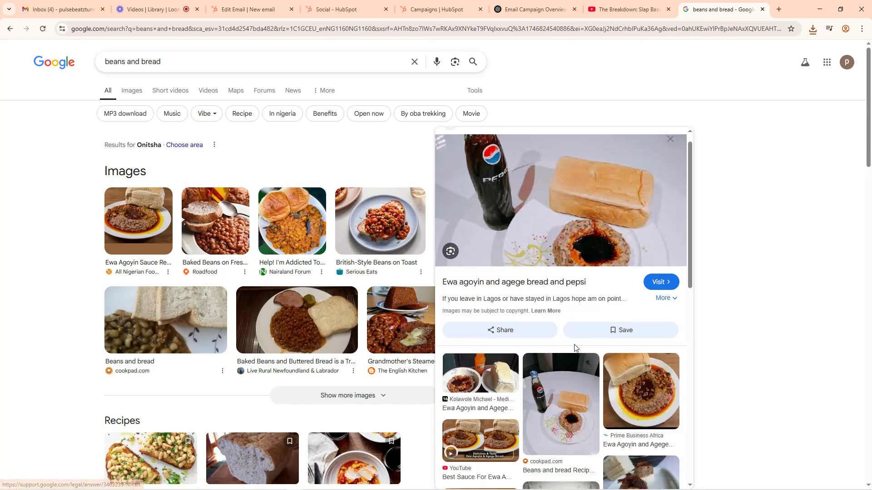
Step: Save the Fada's Kitchen Ewa Agoyin and Agege bread image to the Downloads folder as images (8).jpeg
{"action": "left_click", "coordinate": [494, 359]}
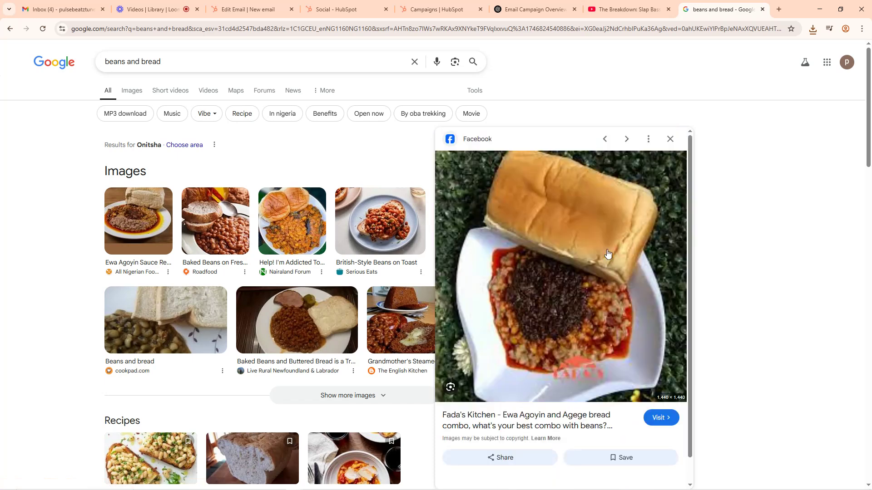
{"action": "right_click", "coordinate": [559, 267]}
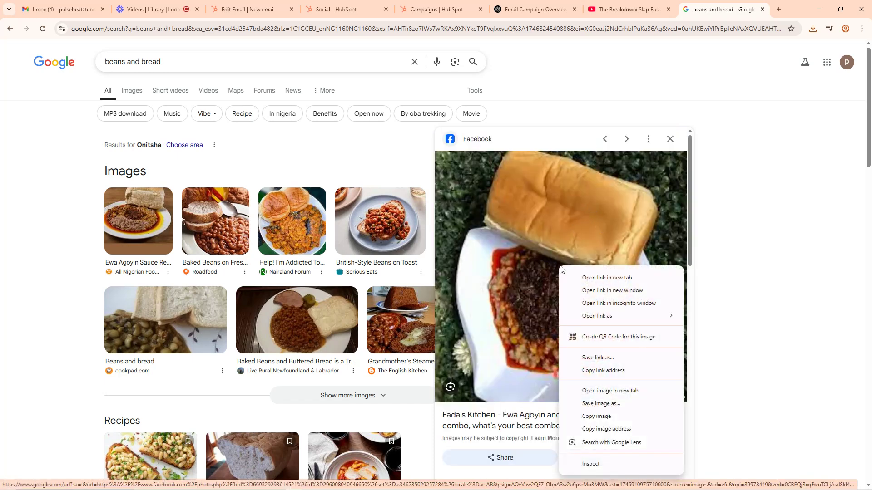
{"action": "left_click", "coordinate": [600, 404]}
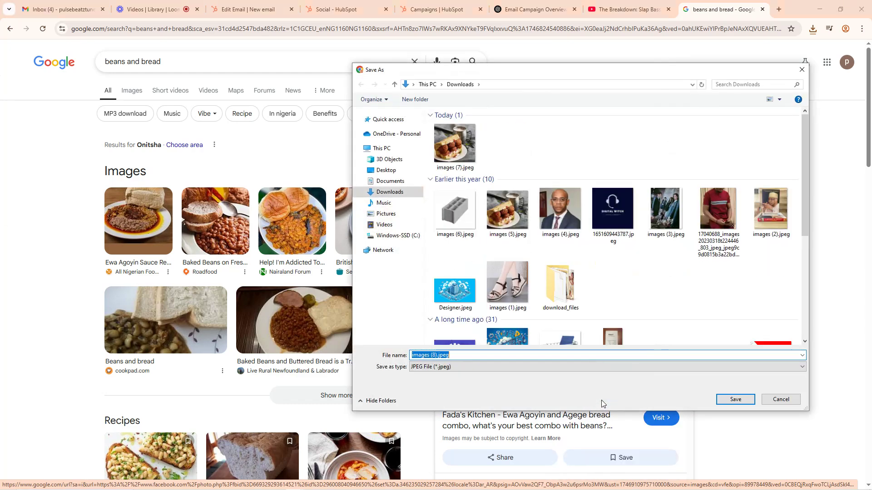
{"action": "left_click", "coordinate": [735, 400]}
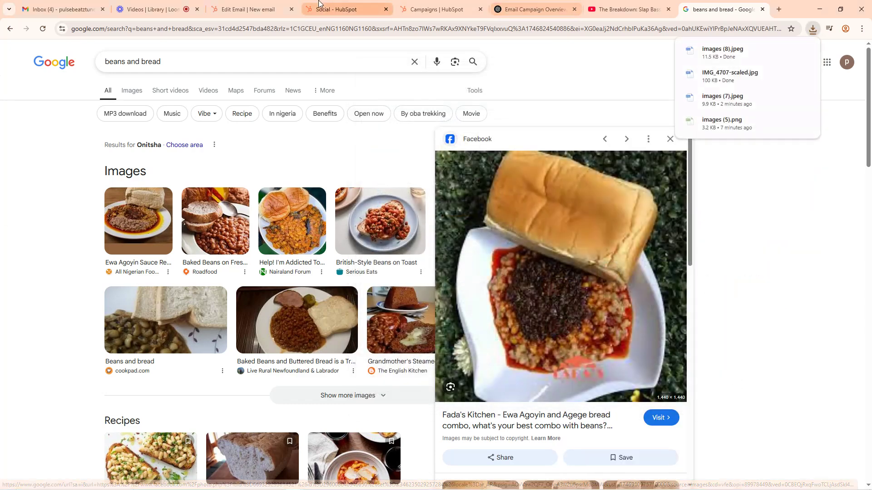
Step: Switch to the HubSpot email editor and replace the wine bottle hero image with images (8).jpeg uploaded from Downloads
{"action": "left_click", "coordinate": [261, 6]}
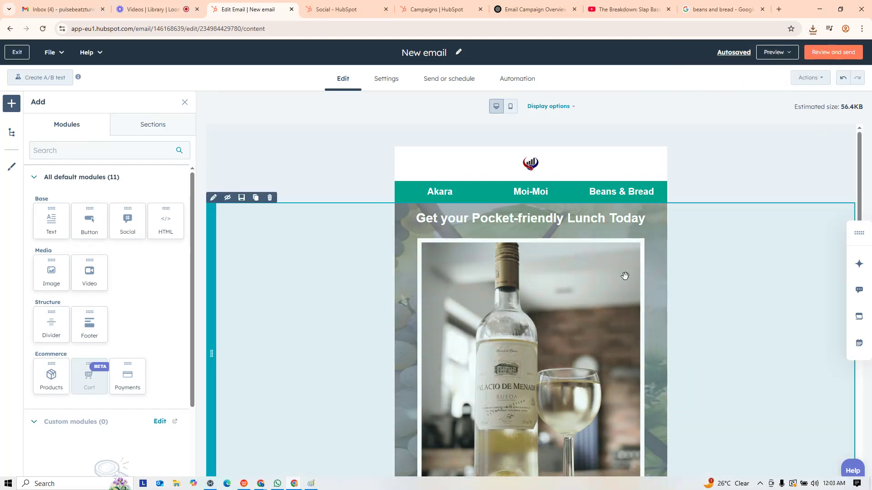
{"action": "scroll", "coordinate": [381, 163], "scroll_direction": "down", "scroll_amount": 4}
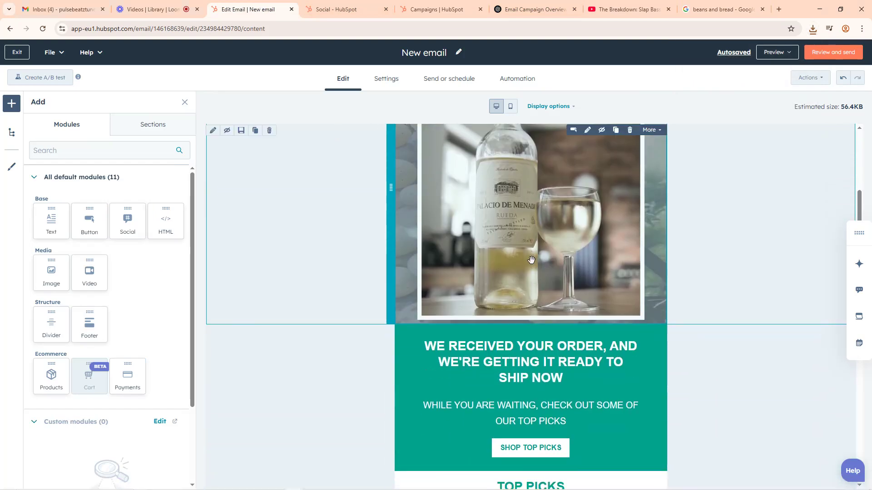
{"action": "scroll", "coordinate": [525, 256], "scroll_direction": "up", "scroll_amount": 1}
{"action": "scroll", "coordinate": [526, 255], "scroll_direction": "up", "scroll_amount": 3}
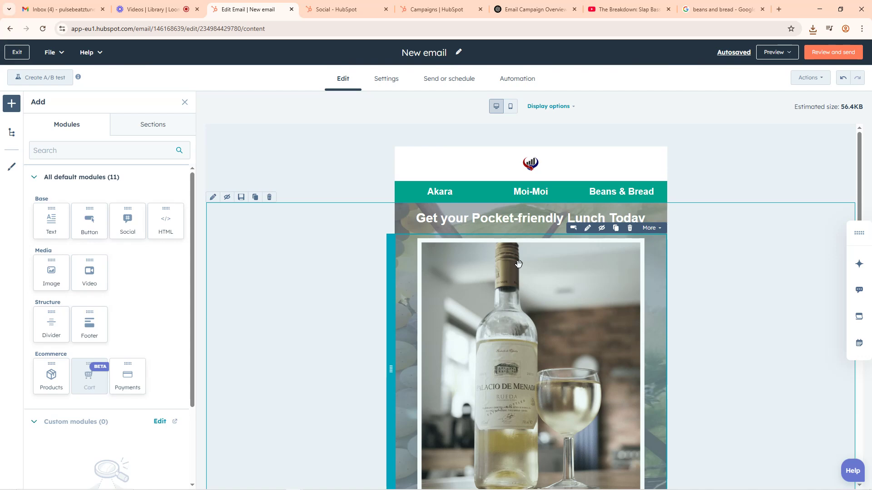
{"action": "left_click", "coordinate": [518, 326]}
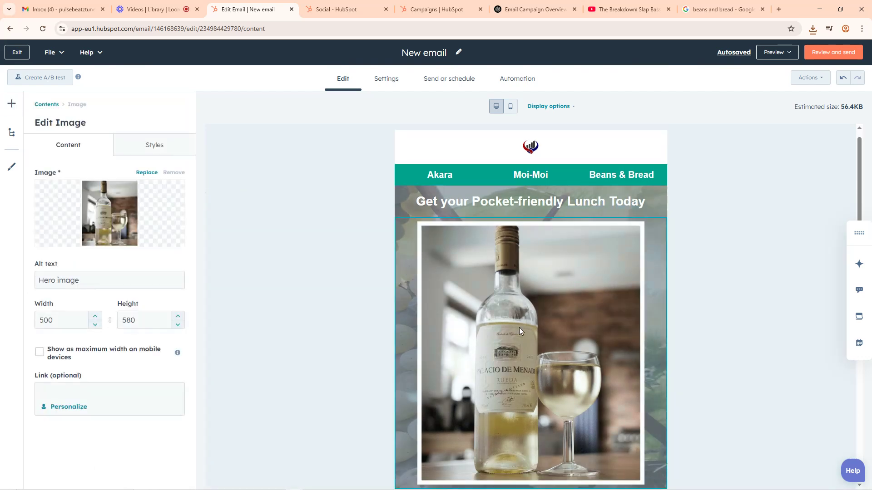
{"action": "mouse_move", "coordinate": [110, 213]}
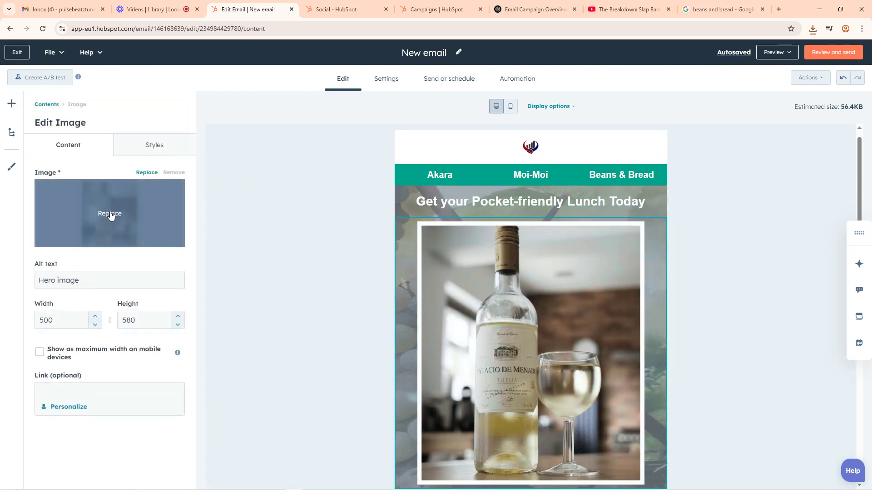
{"action": "left_click", "coordinate": [111, 214]}
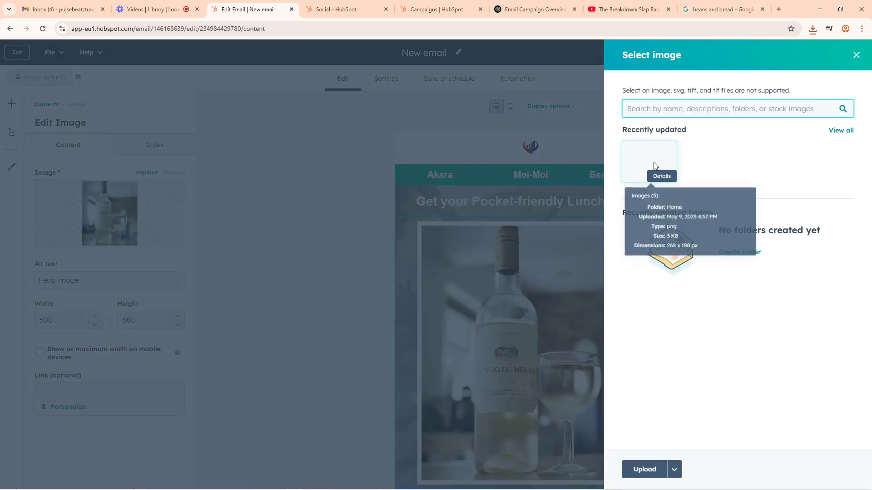
{"action": "left_click", "coordinate": [650, 469]}
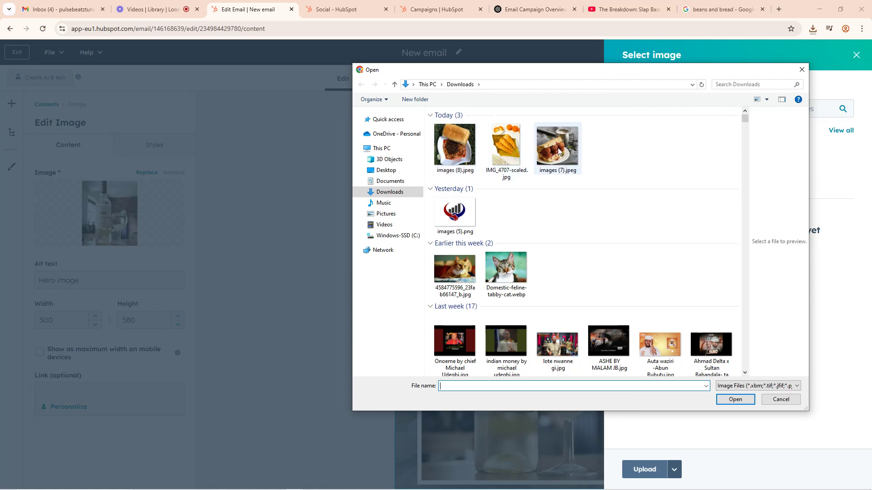
{"action": "left_click", "coordinate": [459, 148]}
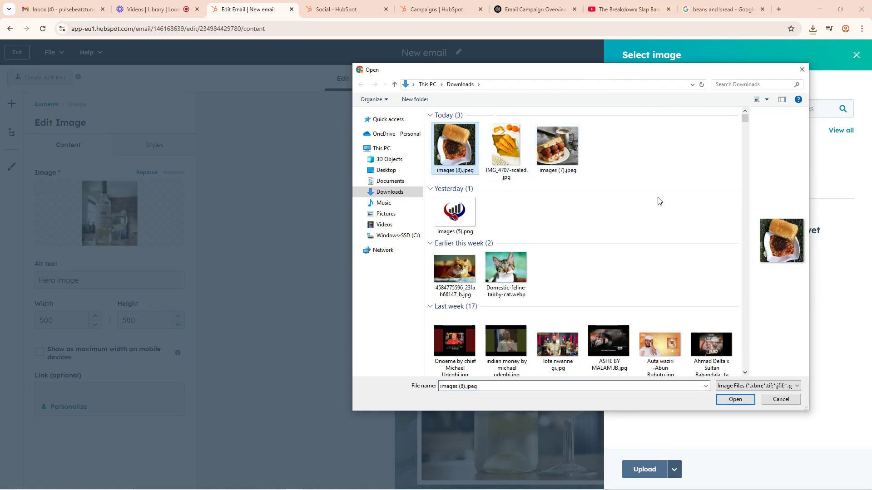
{"action": "left_click", "coordinate": [735, 400]}
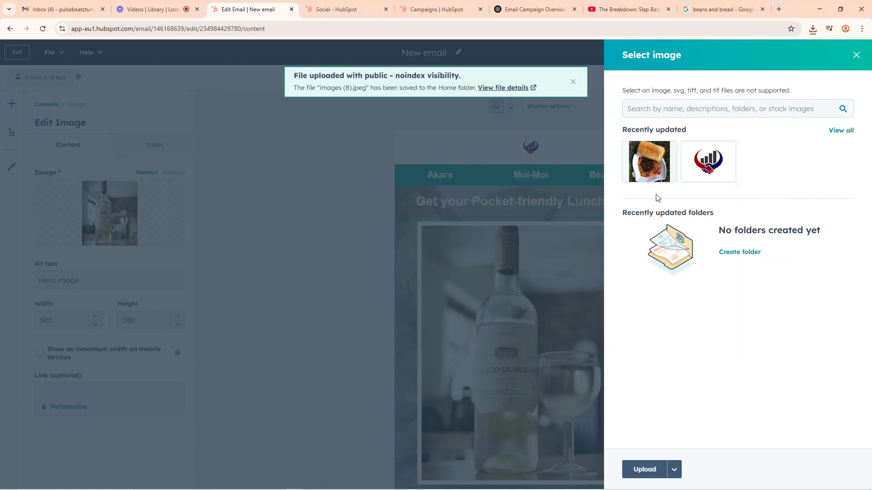
{"action": "left_click", "coordinate": [651, 175]}
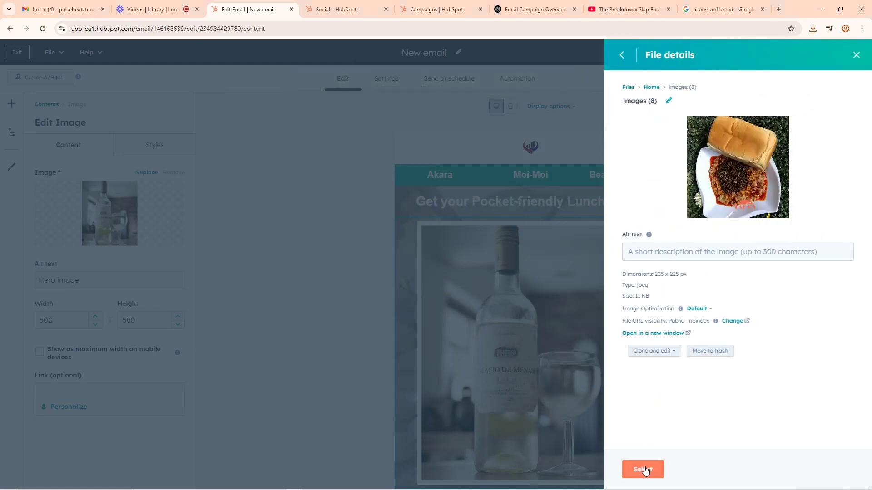
{"action": "left_click", "coordinate": [642, 470]}
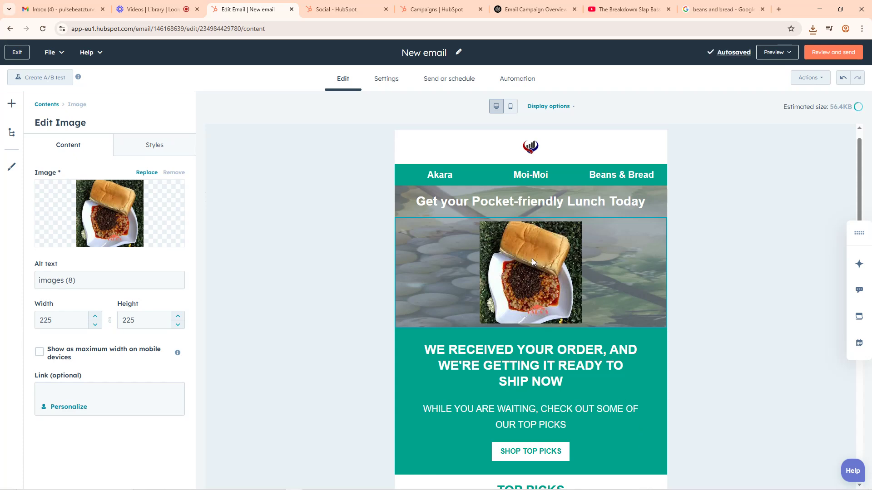
Step: Set the hero image's width to 650 and check how it fits in the email
{"action": "left_click", "coordinate": [53, 322]}
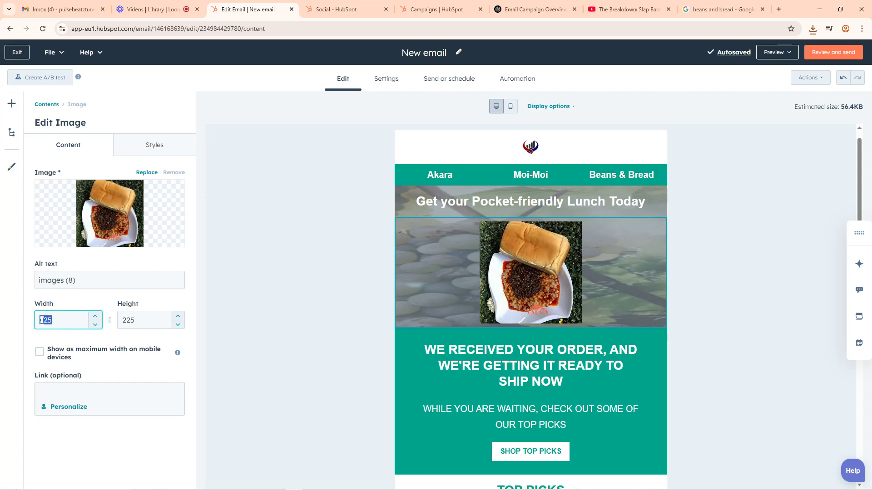
{"action": "type", "text": "650"}
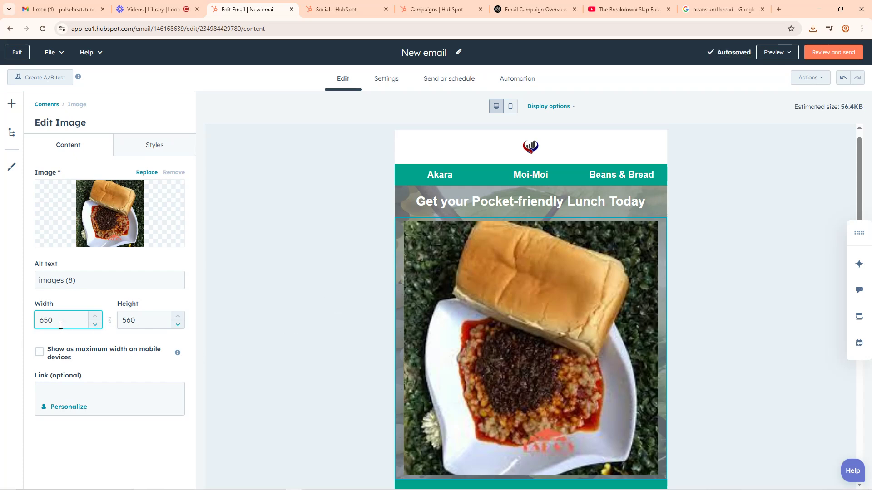
{"action": "scroll", "coordinate": [650, 262], "scroll_direction": "down", "scroll_amount": 4}
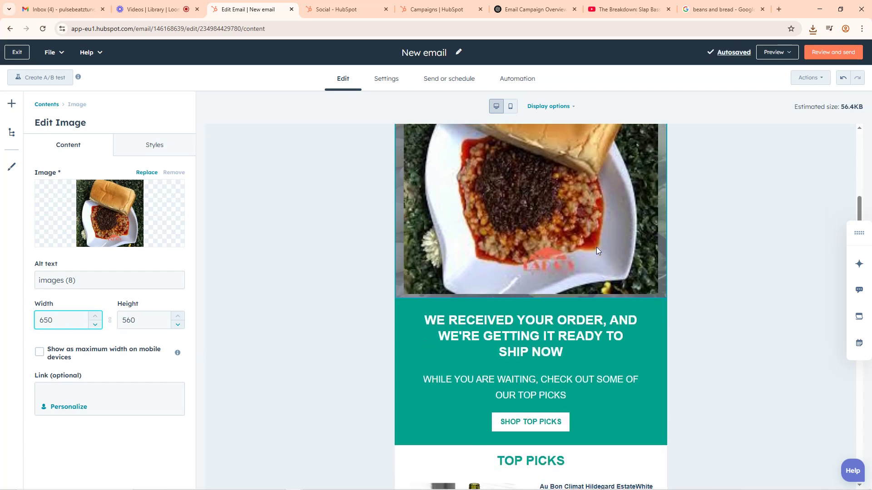
{"action": "scroll", "coordinate": [716, 259], "scroll_direction": "up", "scroll_amount": 3}
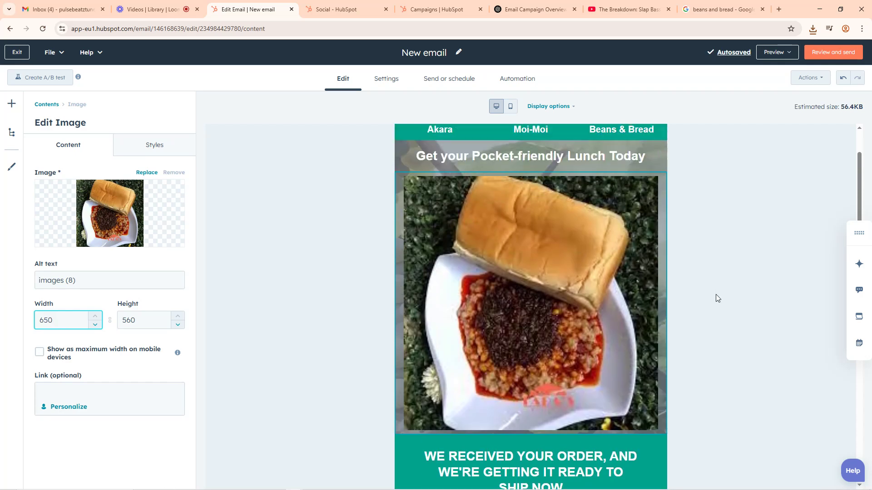
Step: Replace the first Top Picks wine image, beside the 2022 blend, with IMG_4707-scaled.jpg uploaded from Downloads
{"action": "scroll", "coordinate": [715, 294], "scroll_direction": "down", "scroll_amount": 12}
{"action": "scroll", "coordinate": [712, 297], "scroll_direction": "down", "scroll_amount": 3}
{"action": "scroll", "coordinate": [696, 295], "scroll_direction": "up", "scroll_amount": 7}
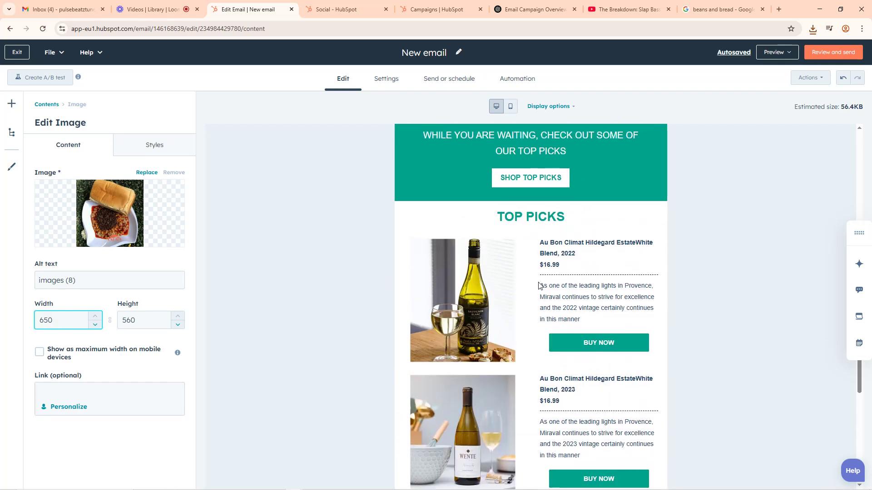
{"action": "left_click", "coordinate": [468, 290]}
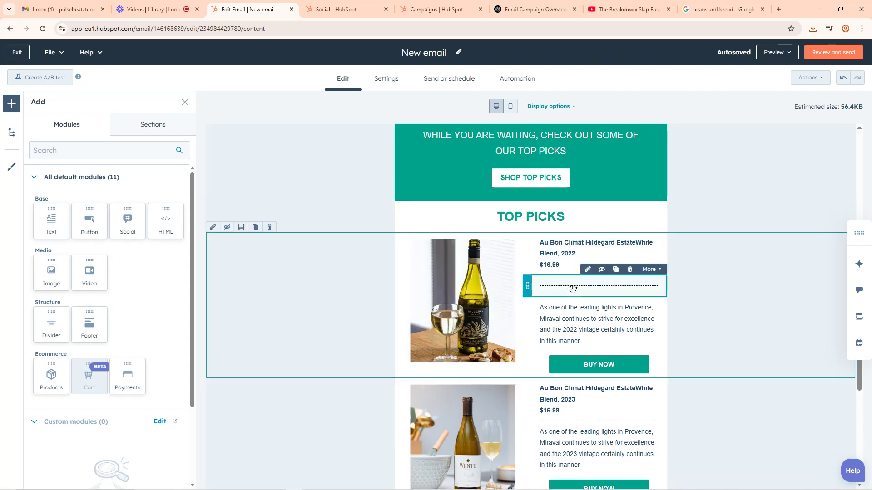
{"action": "left_click", "coordinate": [480, 286]}
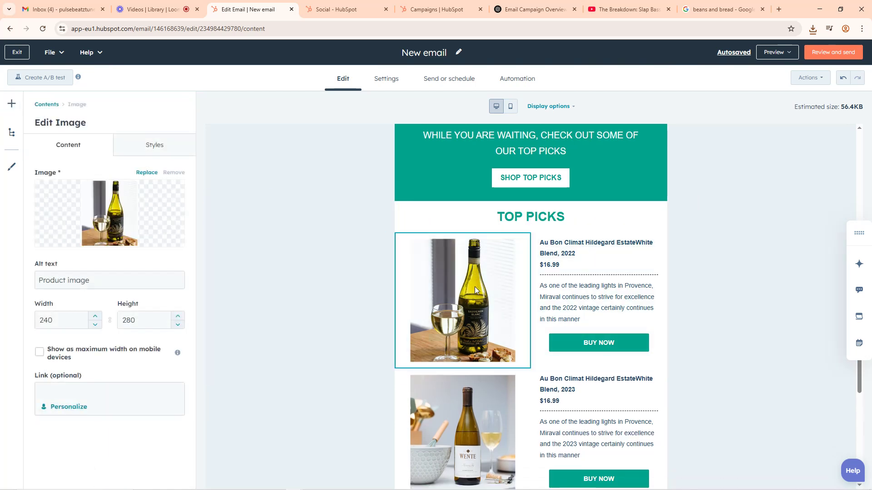
{"action": "left_click", "coordinate": [106, 218]}
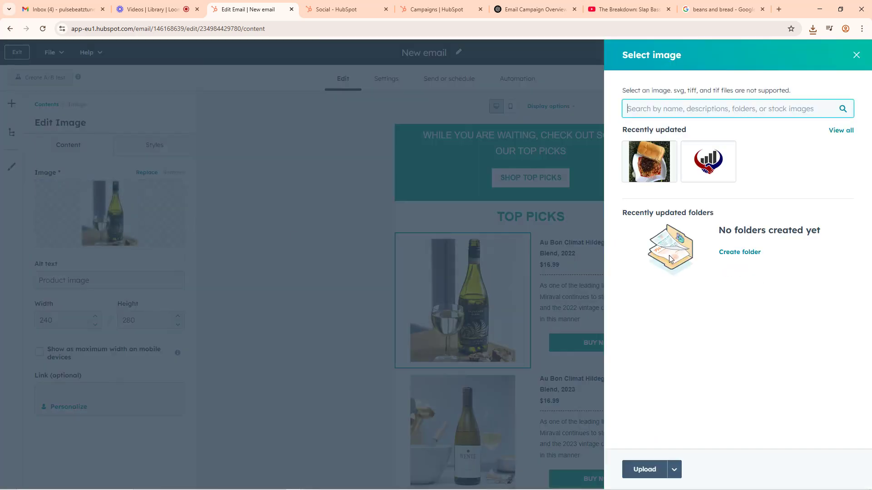
{"action": "left_click", "coordinate": [644, 469]}
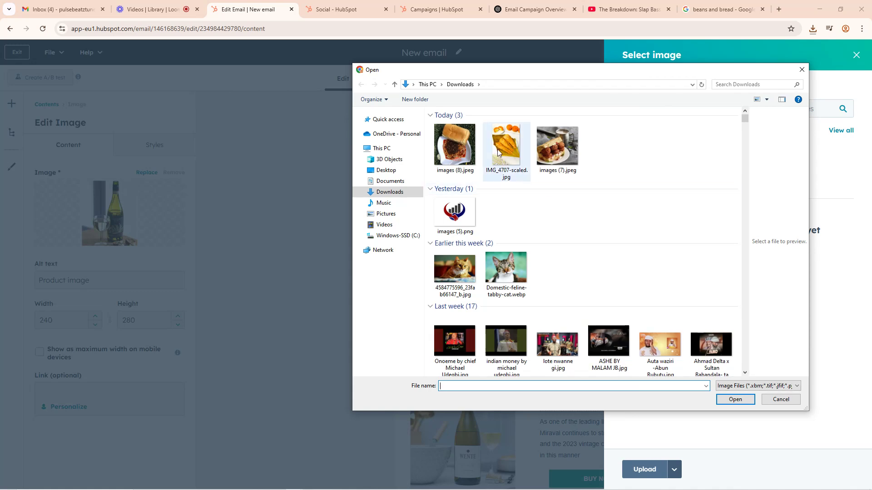
{"action": "left_click", "coordinate": [506, 146]}
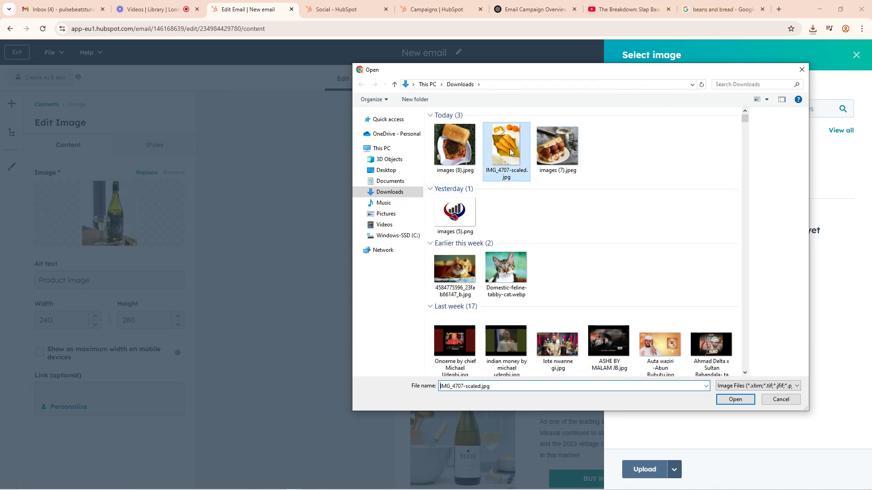
{"action": "left_click", "coordinate": [734, 401]}
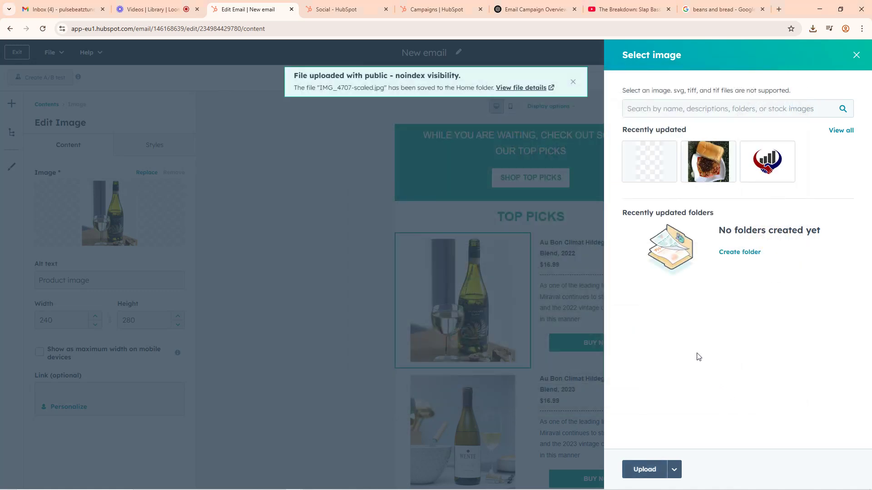
{"action": "left_click", "coordinate": [650, 163]}
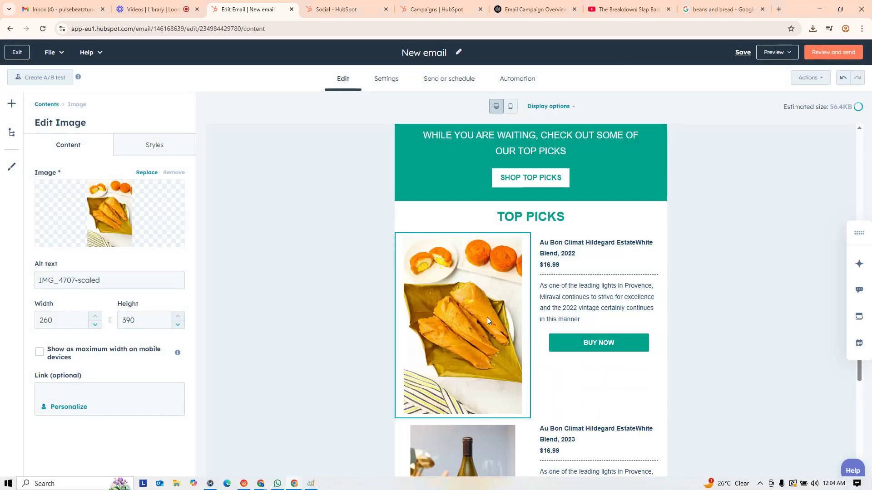
Step: Replace the second Top Picks wine image, beside the 2023 blend, with images (7).jpeg uploaded from Downloads
{"action": "scroll", "coordinate": [591, 291], "scroll_direction": "down", "scroll_amount": 5}
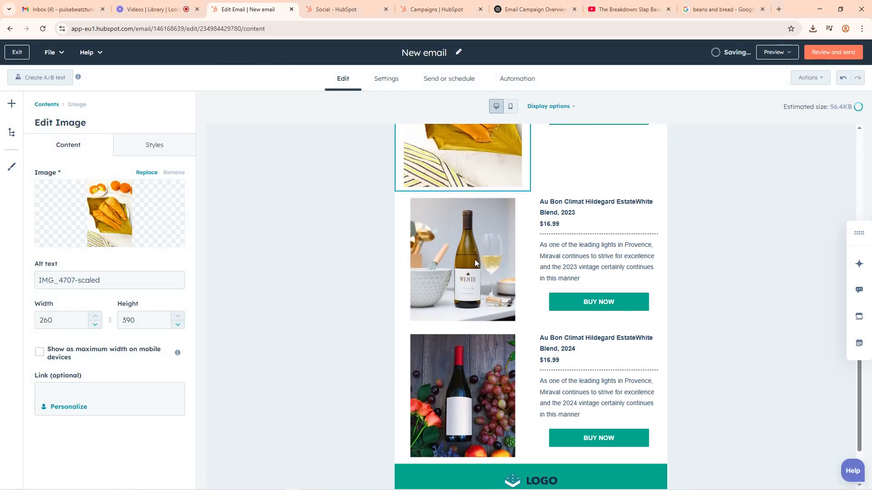
{"action": "left_click", "coordinate": [475, 259]}
{"action": "left_click", "coordinate": [460, 261]}
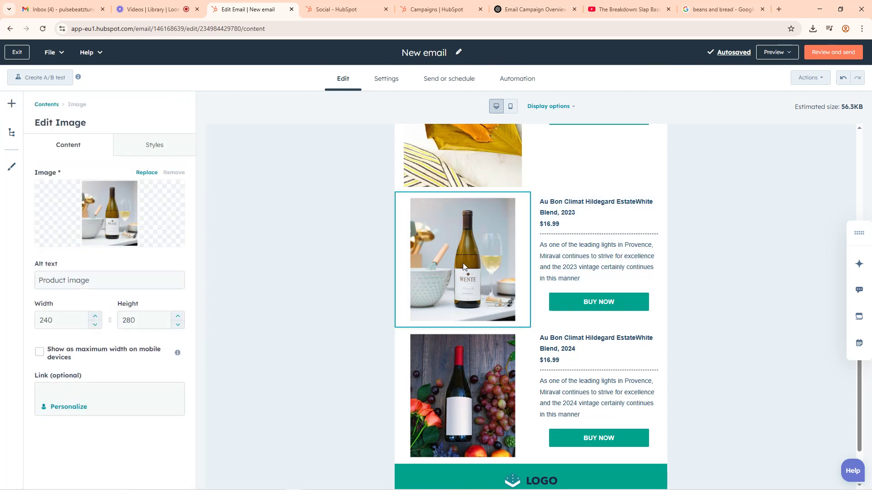
{"action": "left_click", "coordinate": [109, 217]}
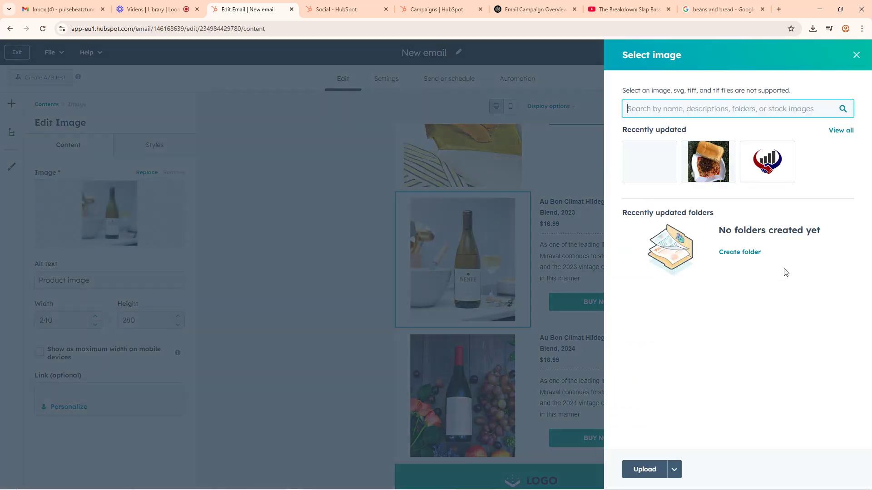
{"action": "left_click", "coordinate": [644, 469]}
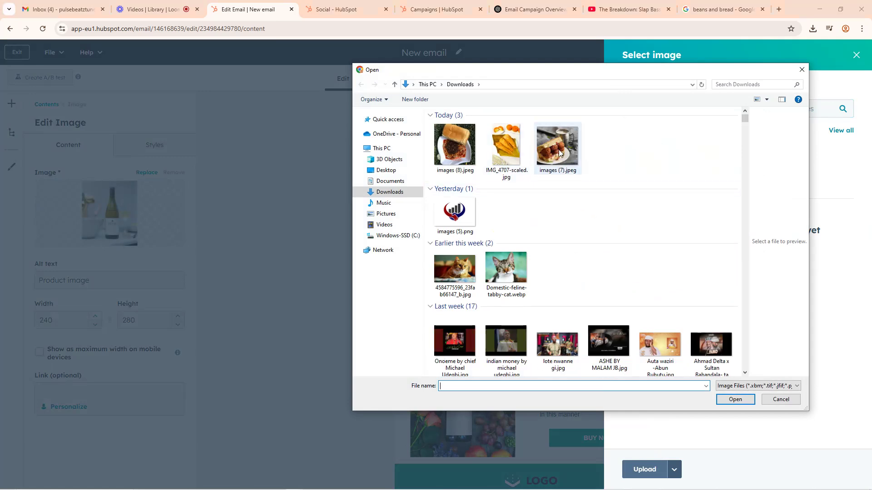
{"action": "left_click", "coordinate": [558, 152]}
{"action": "left_click", "coordinate": [730, 398]}
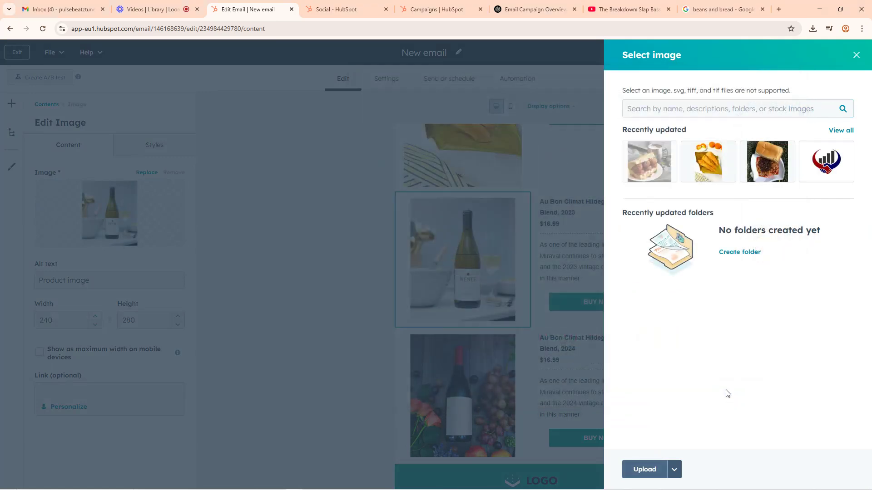
{"action": "left_click", "coordinate": [661, 170]}
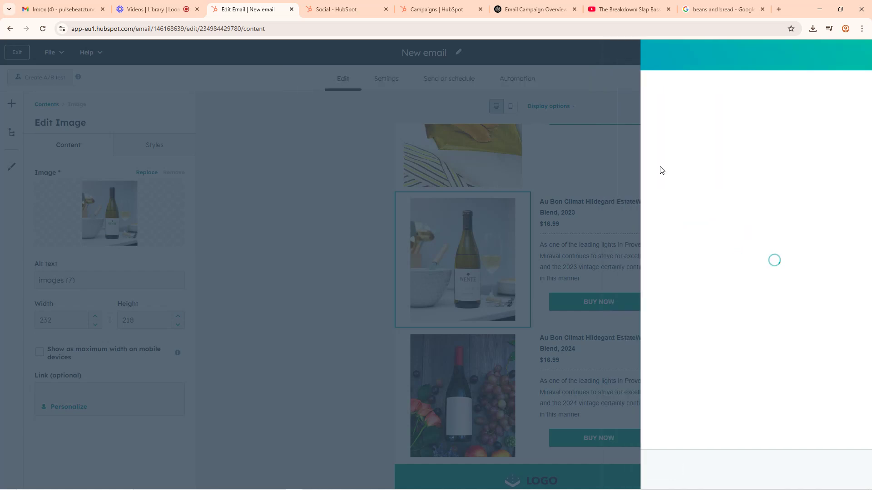
{"action": "scroll", "coordinate": [668, 286], "scroll_direction": "down", "scroll_amount": 3}
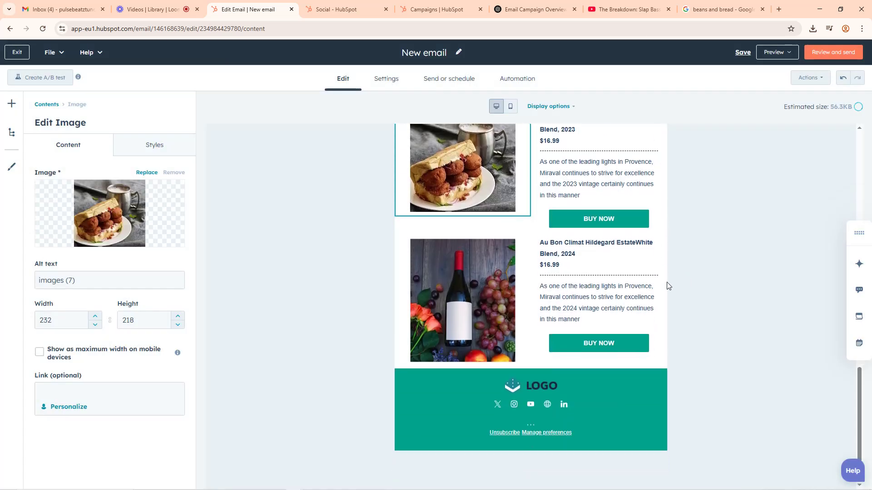
{"action": "left_click", "coordinate": [667, 286]}
Step: Switch to the Google beans and bread results and save the Serious Eats British-Style Beans on Toast image to Downloads as a JPG
{"action": "left_click", "coordinate": [694, 9]}
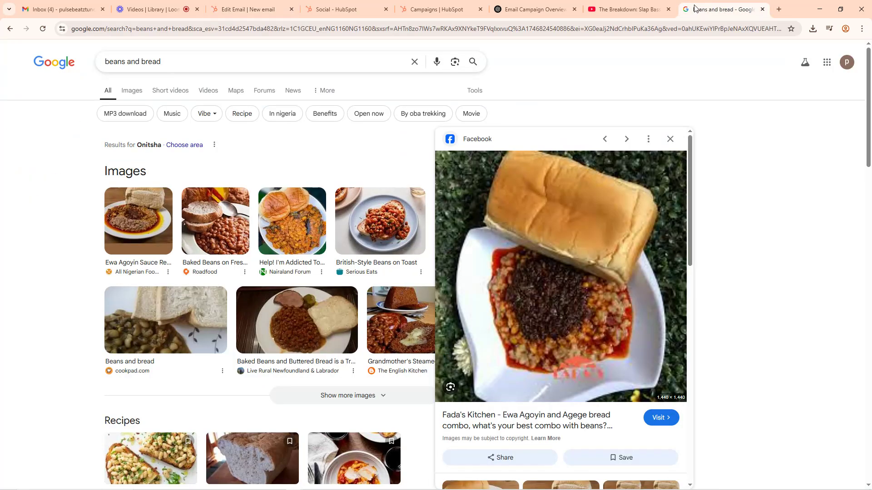
{"action": "scroll", "coordinate": [305, 285], "scroll_direction": "down", "scroll_amount": 5}
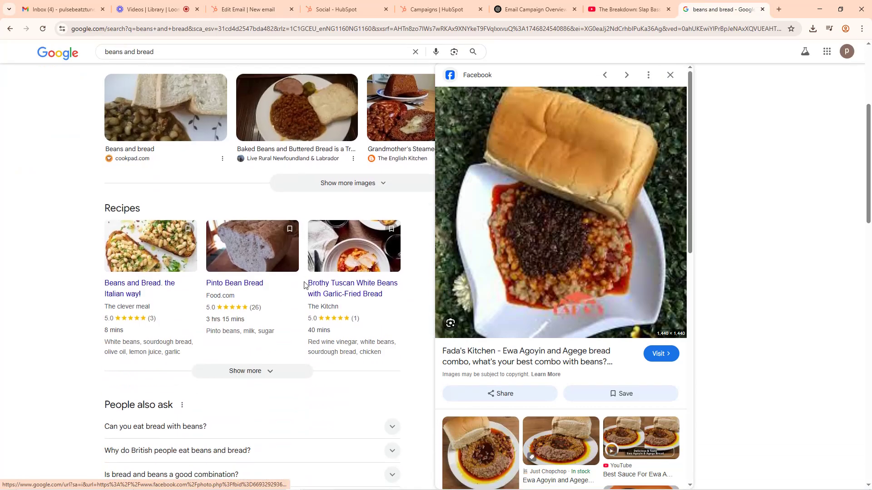
{"action": "scroll", "coordinate": [304, 285], "scroll_direction": "up", "scroll_amount": 5}
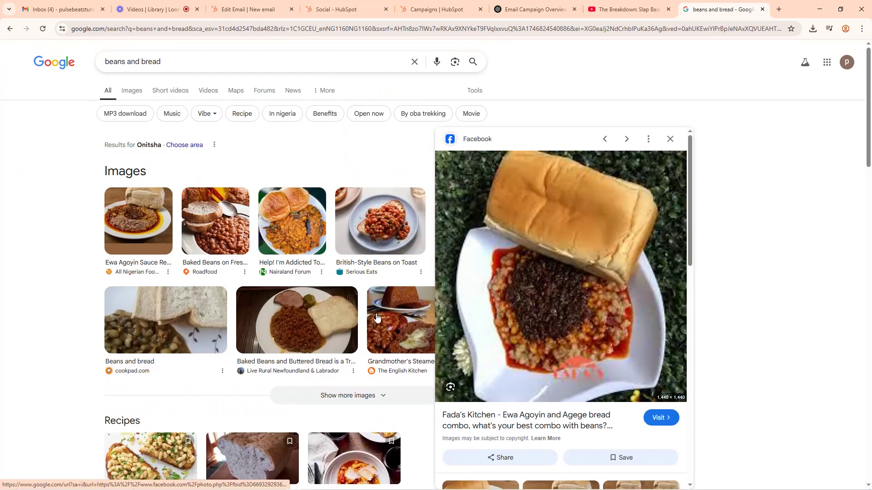
{"action": "left_click", "coordinate": [381, 236]}
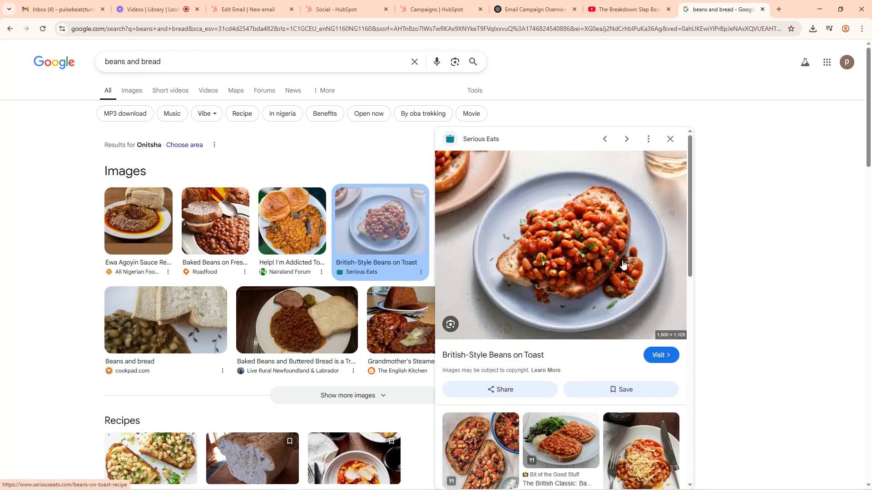
{"action": "right_click", "coordinate": [569, 229]}
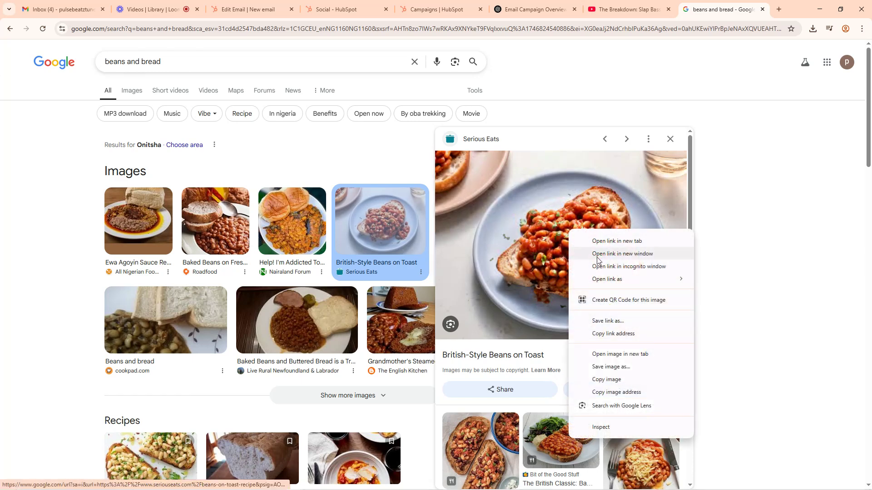
{"action": "left_click", "coordinate": [611, 368]}
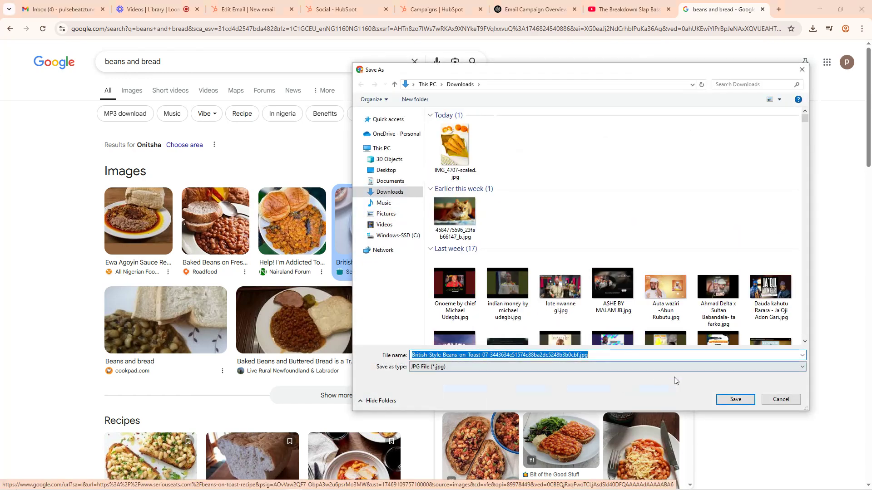
{"action": "left_click", "coordinate": [727, 401]}
Step: Return to the HubSpot email editor and replace the third Top Picks wine image with the British-Style-Beans-on-Toast JPG uploaded from Downloads
{"action": "left_click", "coordinate": [248, 9]}
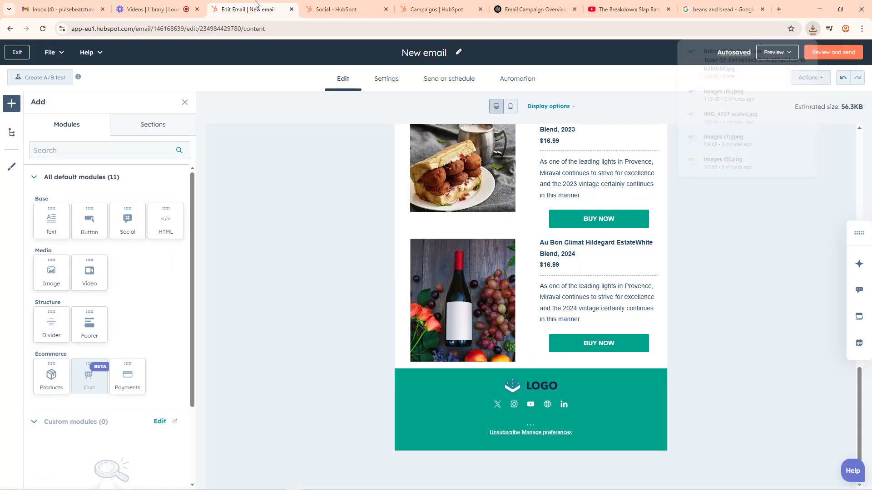
{"action": "left_click", "coordinate": [462, 314]}
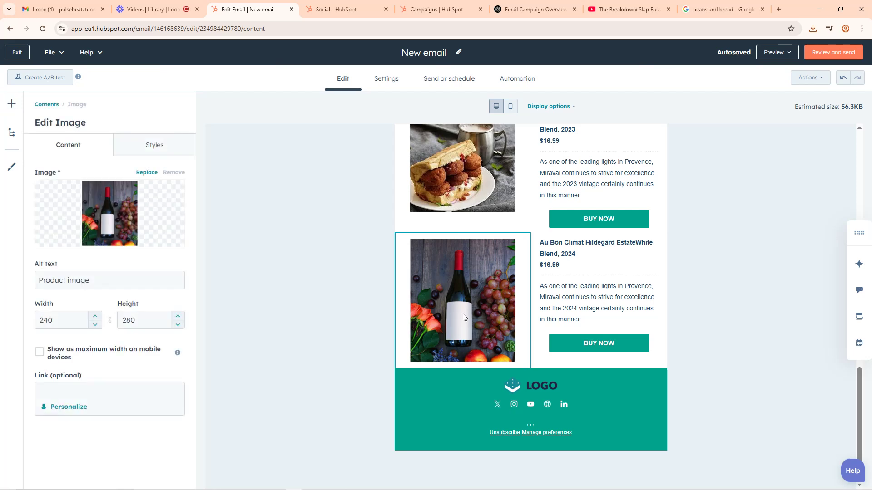
{"action": "left_click", "coordinate": [124, 207]}
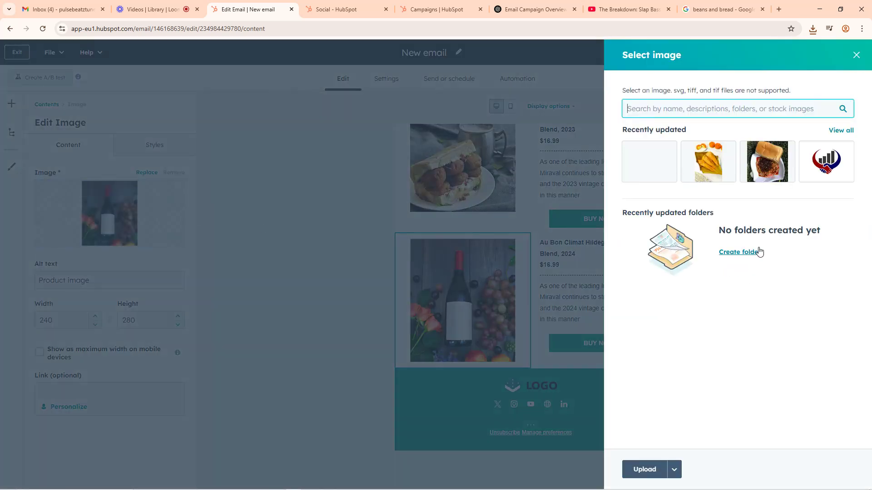
{"action": "left_click", "coordinate": [645, 470]}
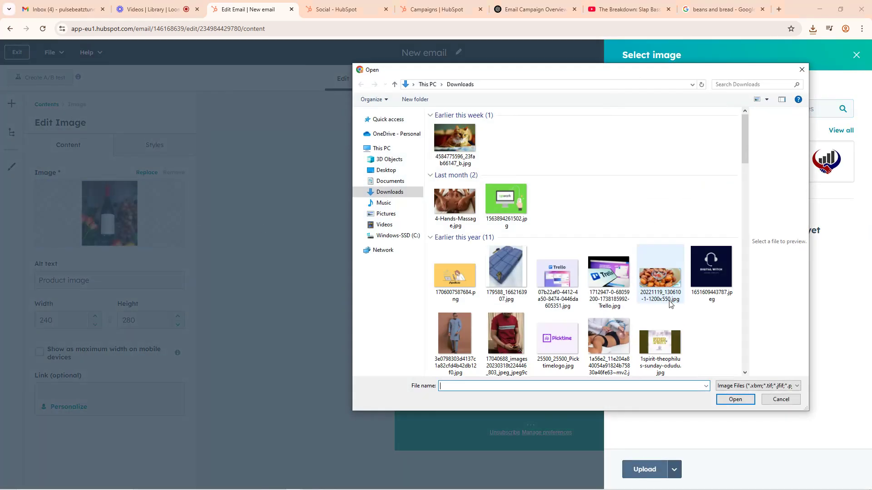
{"action": "left_click", "coordinate": [463, 157]}
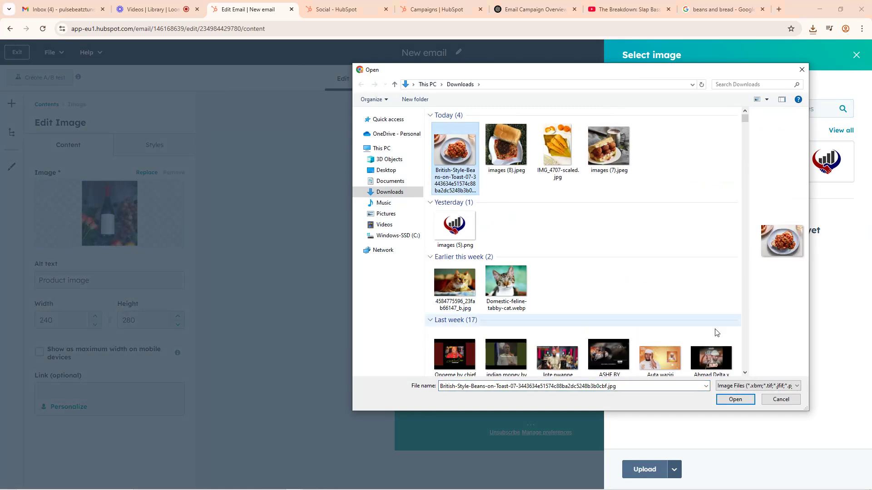
{"action": "left_click", "coordinate": [735, 399]}
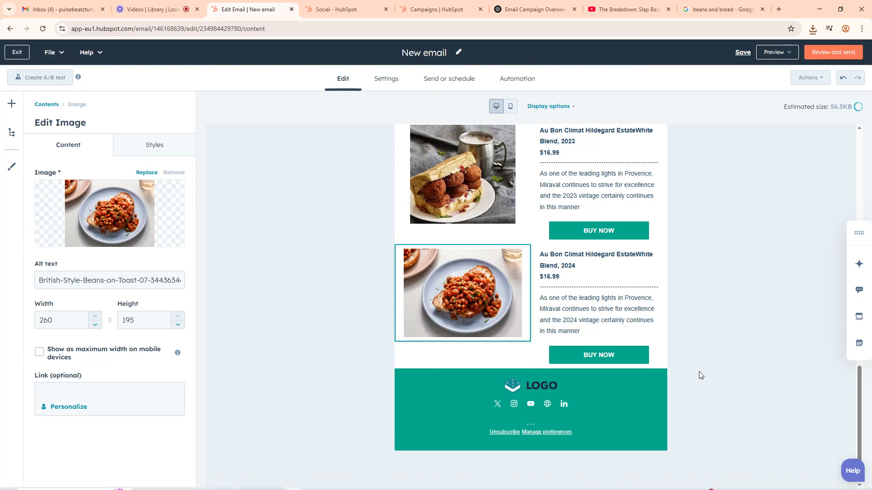
Step: Select the whole "We received your order, and we're getting it ready to ship now" heading for editing in the green section
{"action": "scroll", "coordinate": [699, 371], "scroll_direction": "up", "scroll_amount": 6}
{"action": "scroll", "coordinate": [707, 345], "scroll_direction": "up", "scroll_amount": 6}
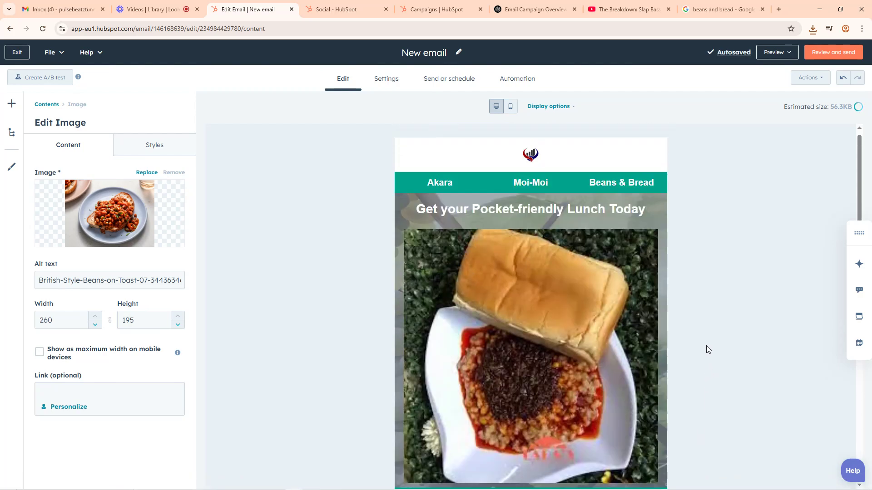
{"action": "scroll", "coordinate": [623, 374], "scroll_direction": "down", "scroll_amount": 6}
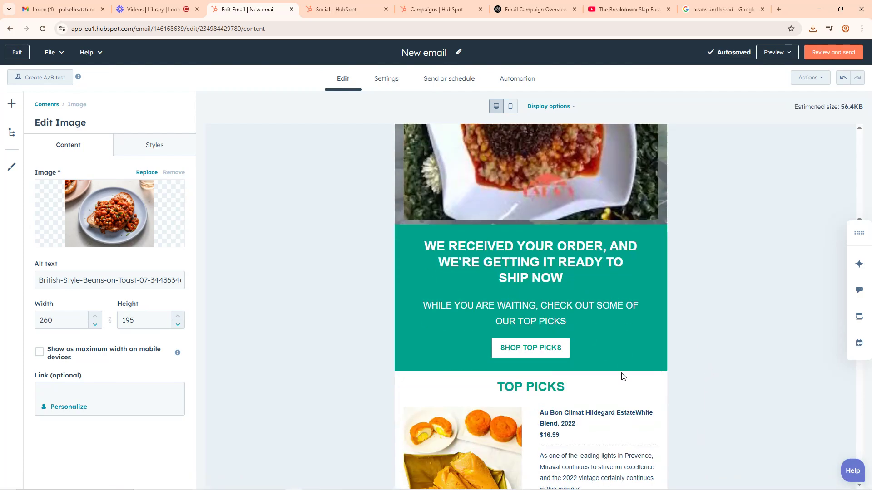
{"action": "left_click", "coordinate": [554, 272]}
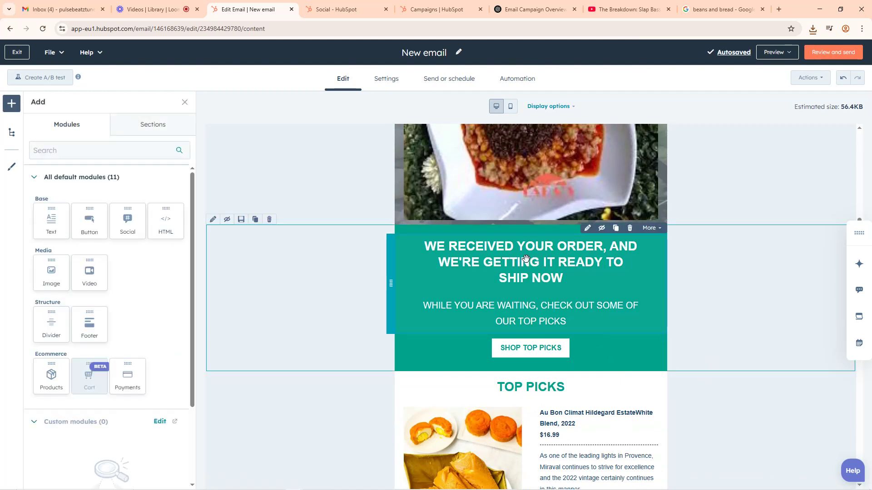
{"action": "left_click", "coordinate": [525, 298]}
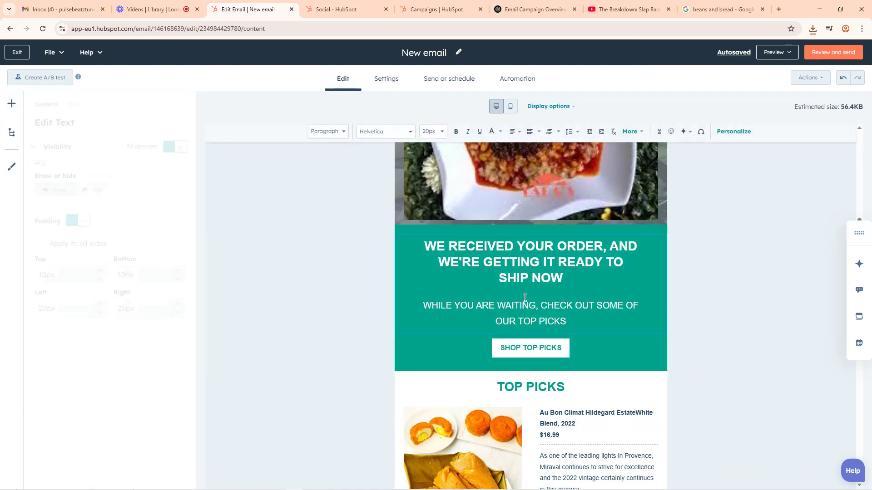
{"action": "left_click", "coordinate": [568, 279]}
{"action": "left_click_drag", "start_coordinate": [568, 279], "coordinate": [427, 248]}
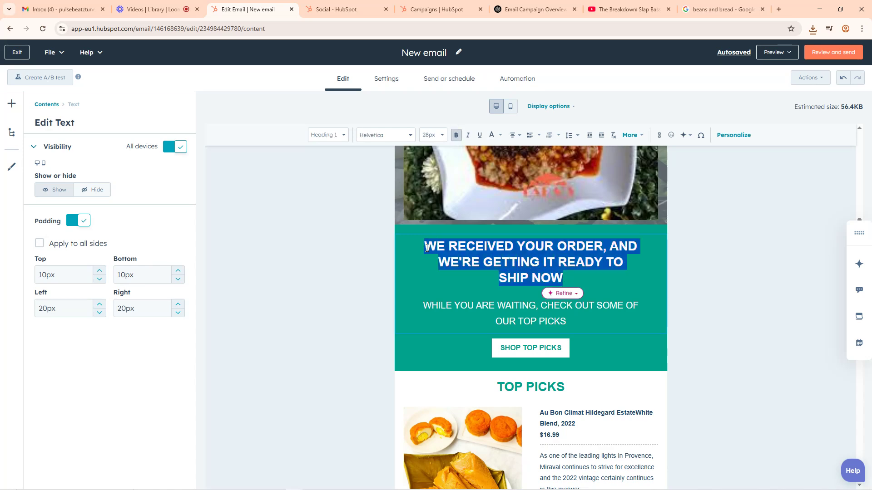
Step: Replace the selected order-received heading in the green section with "We are serving healthy and Low-carb meals Today"
{"action": "type", "text": "E"}
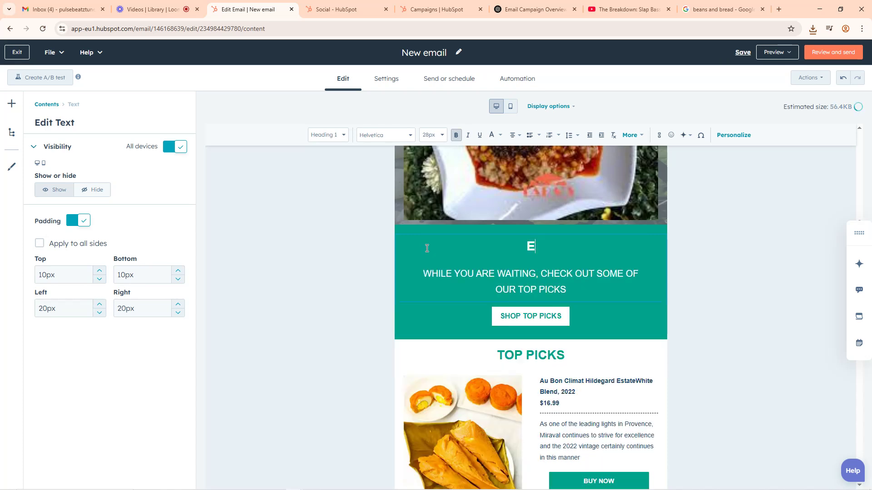
{"action": "type", "text": "We are serving heal"}
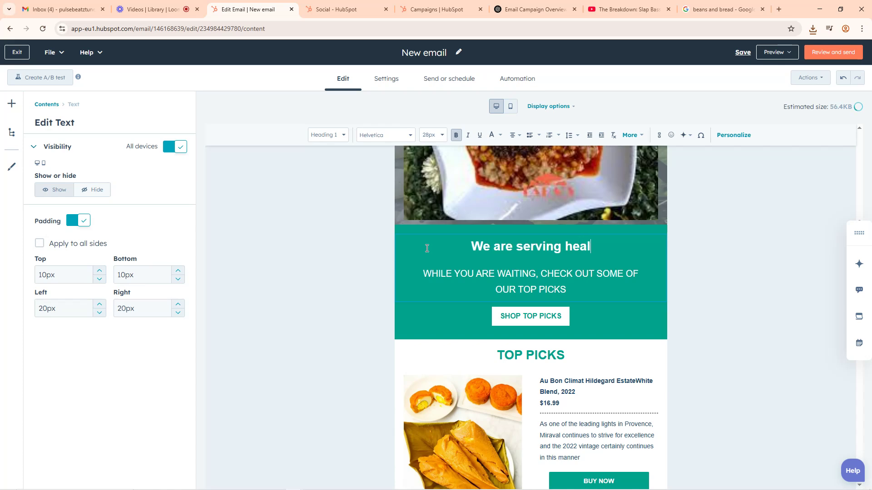
{"action": "type", "text": "thy "}
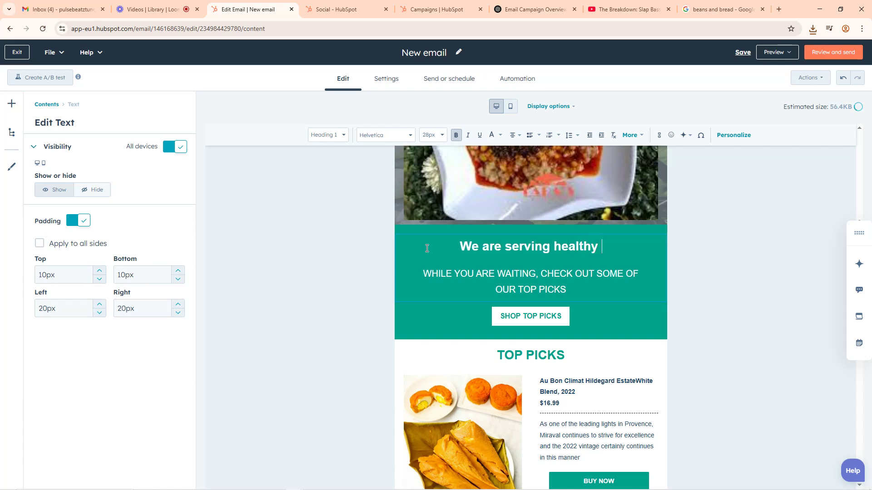
{"action": "type", "text": "and Low"}
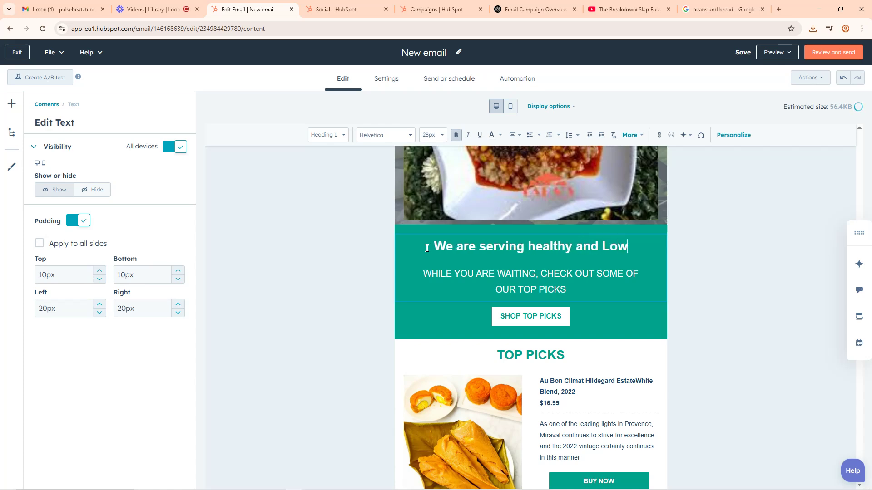
{"action": "type", "text": "-carb "}
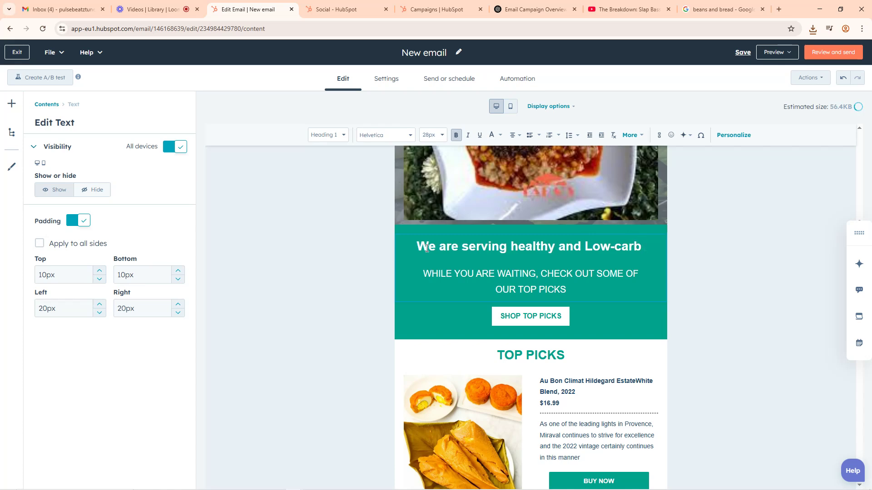
{"action": "type", "text": "meals"}
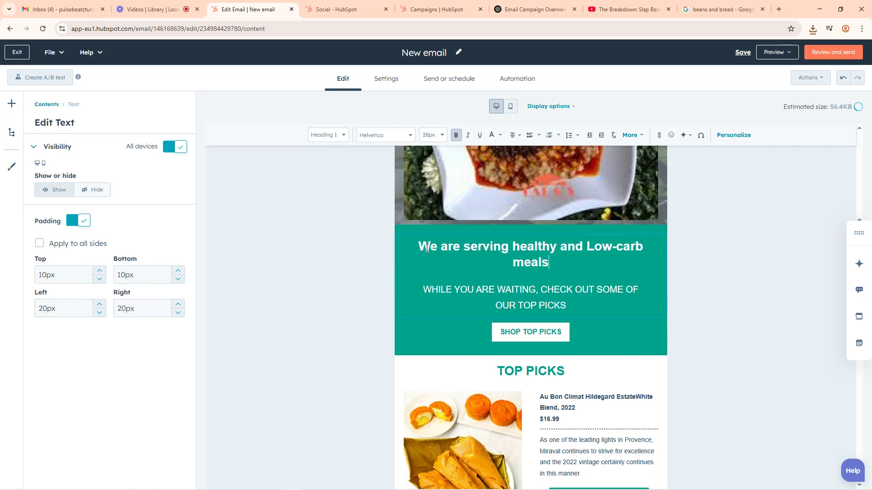
{"action": "type", "text": " Today"}
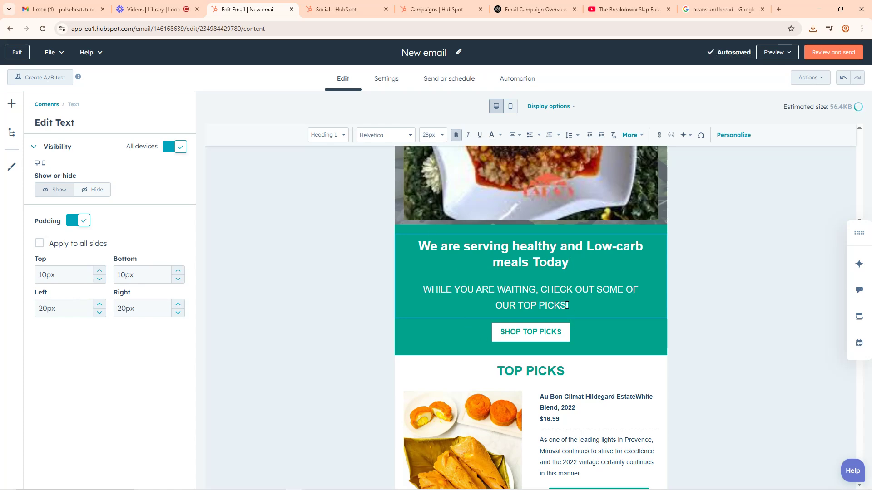
Step: Replace the "WHILE YOU ARE WAITING" line under the heading with "Quickly click here to Order Now"
{"action": "left_click_drag", "start_coordinate": [566, 305], "coordinate": [424, 289]}
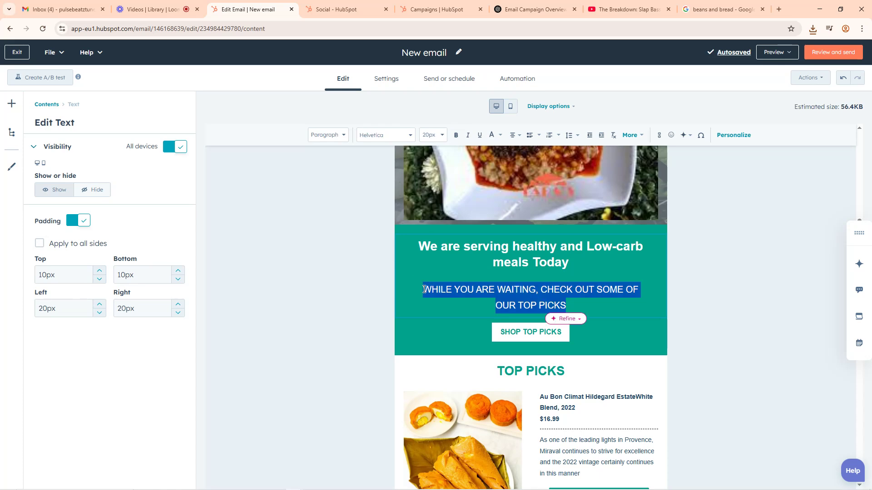
{"action": "type", "text": "Quickly cl"}
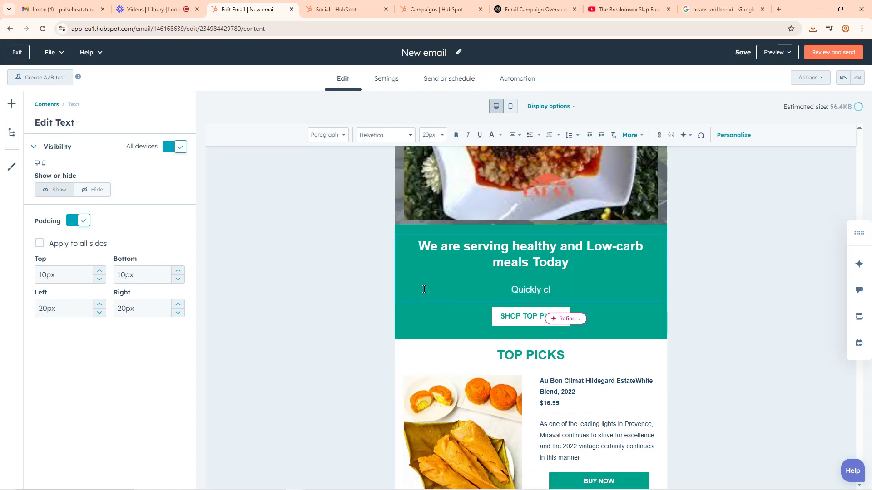
{"action": "type", "text": "ick here to Orde"}
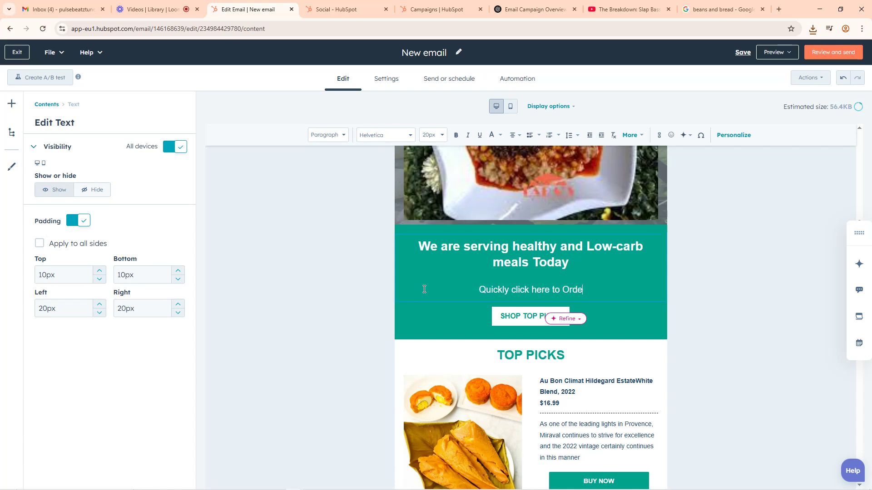
{"action": "type", "text": "r Now"}
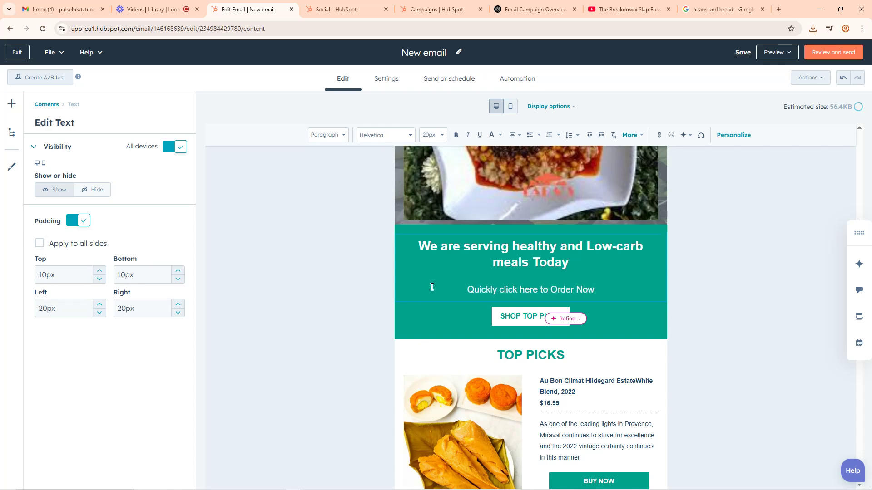
{"action": "left_click", "coordinate": [521, 319]}
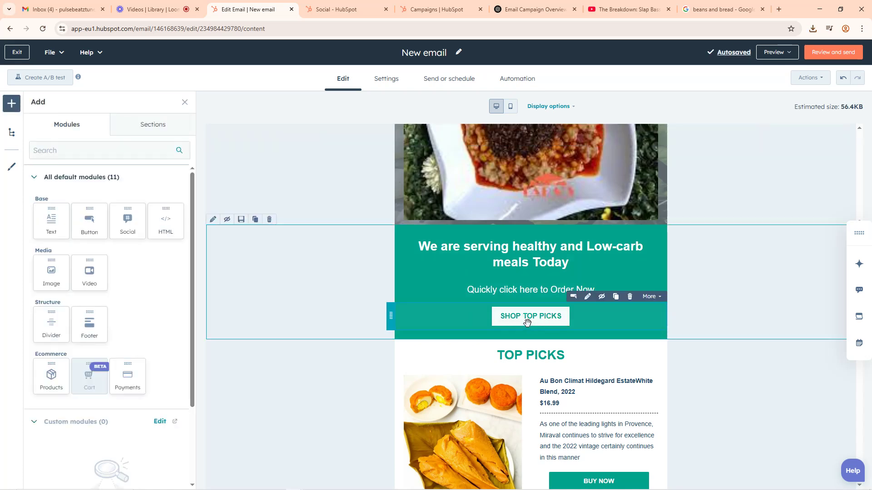
{"action": "left_click", "coordinate": [529, 322]}
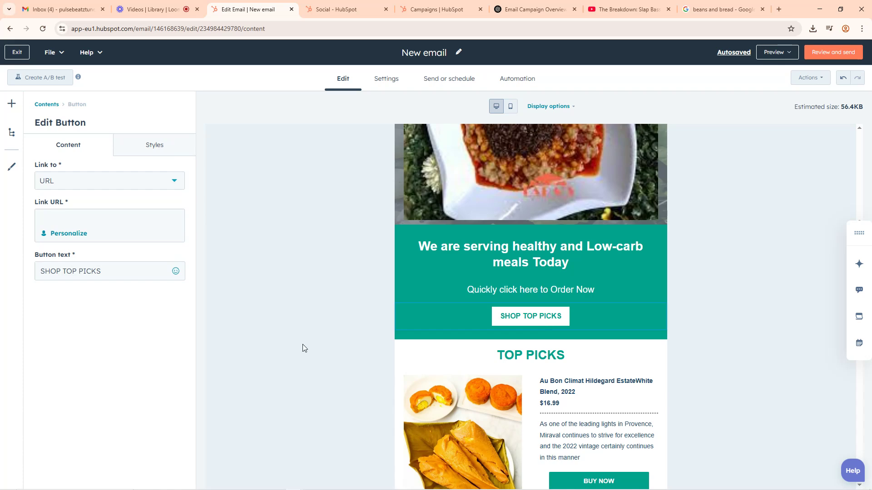
{"action": "left_click", "coordinate": [101, 181]}
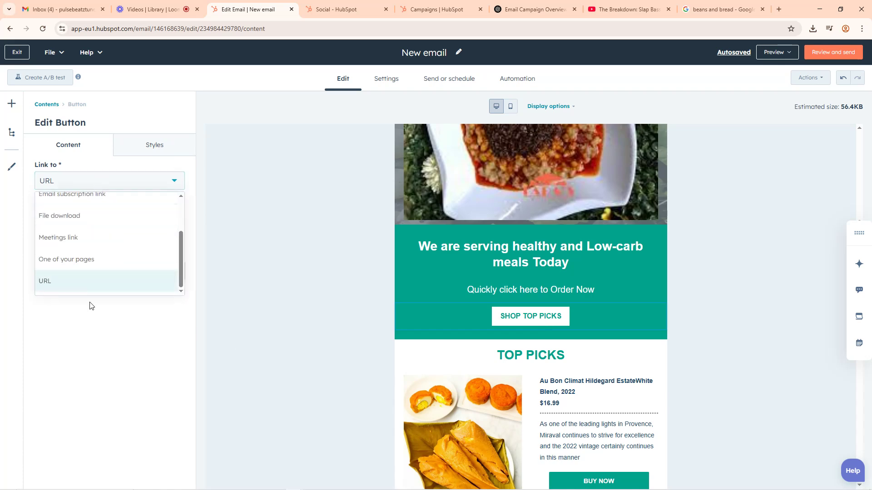
{"action": "left_click", "coordinate": [68, 259]}
{"action": "left_click", "coordinate": [70, 183]}
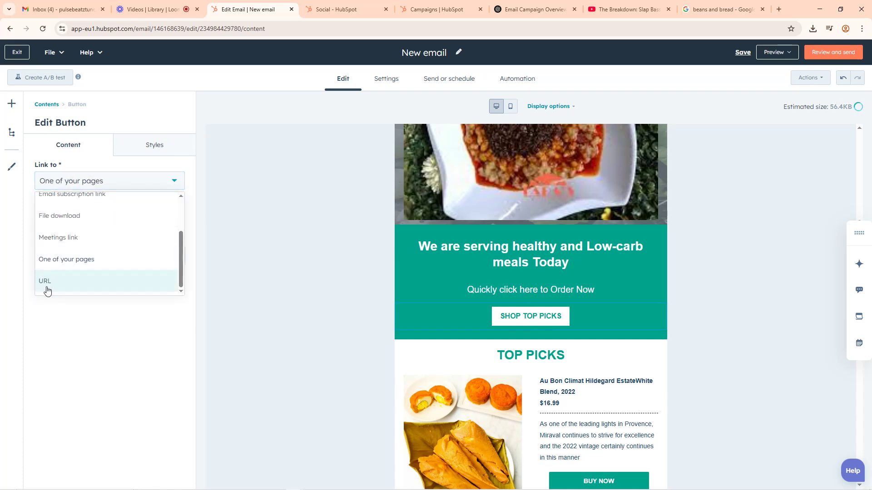
{"action": "left_click", "coordinate": [47, 284]}
{"action": "left_click", "coordinate": [58, 217]}
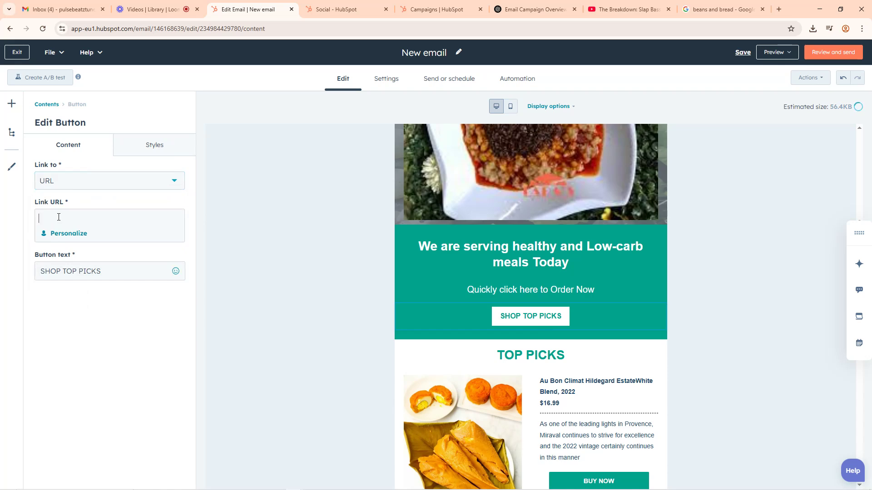
{"action": "type", "text": "https://cpded"}
{"action": "key", "text": "BackSpace"}
{"action": "key", "text": "BackSpace"}
{"action": "type", "text": "odedfilm."}
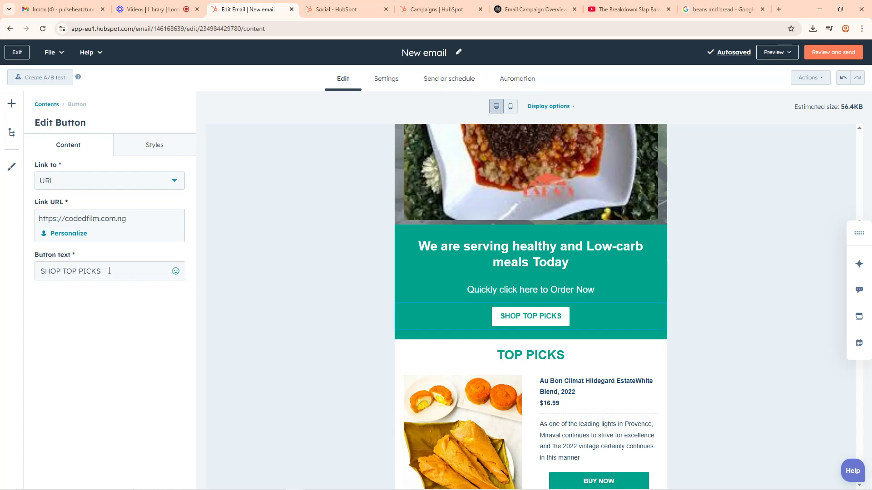
Step: Change the text of the SHOP TOP PICKS button to "Give me Akara"
{"action": "left_click_drag", "start_coordinate": [100, 271], "coordinate": [25, 276]}
{"action": "type", "text": "Chop"}
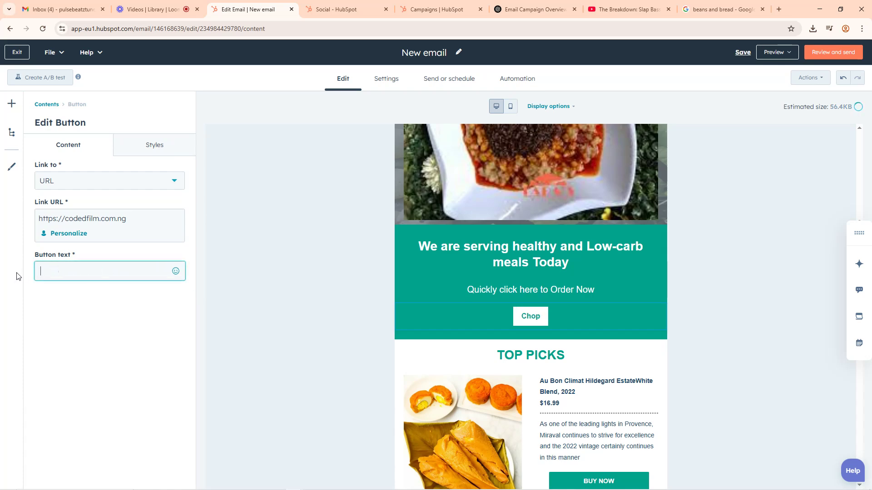
{"action": "type", "text": "Give me A"}
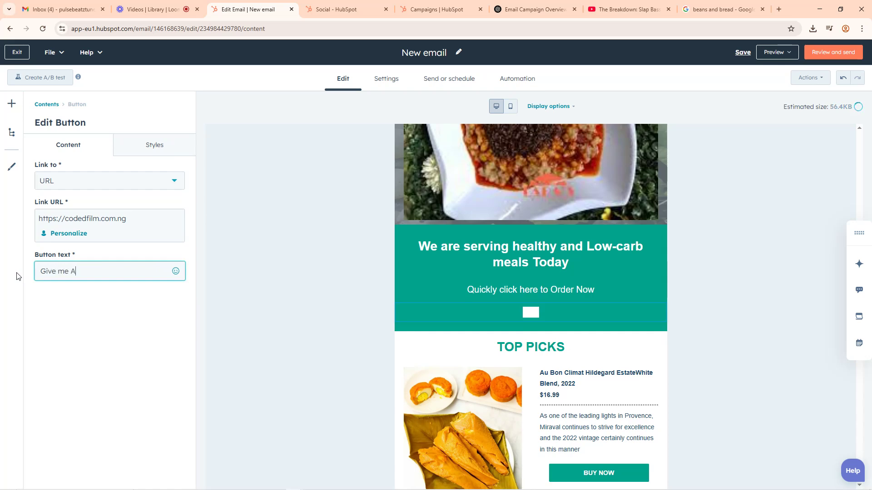
{"action": "type", "text": "kara"}
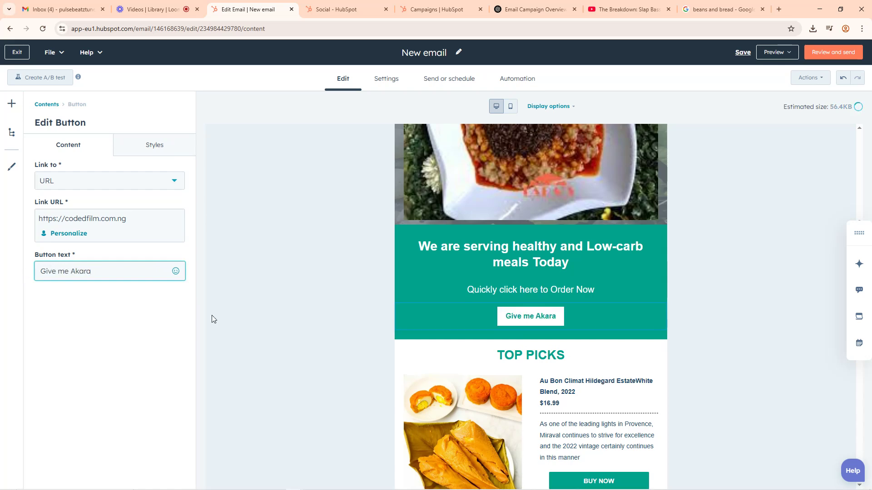
{"action": "left_click", "coordinate": [741, 271]}
{"action": "left_click", "coordinate": [722, 191]}
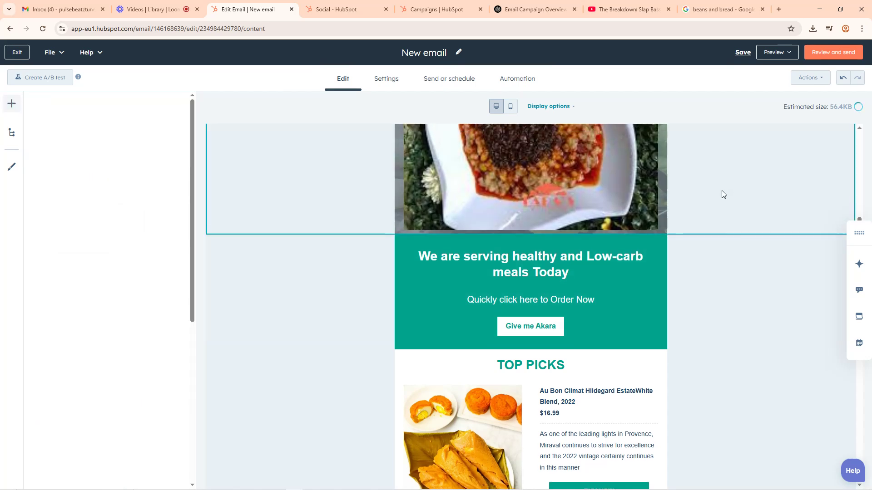
Step: Replace the TOP PICKS heading above the product list with "Hot selling Snacks"
{"action": "scroll", "coordinate": [706, 316], "scroll_direction": "down", "scroll_amount": 8}
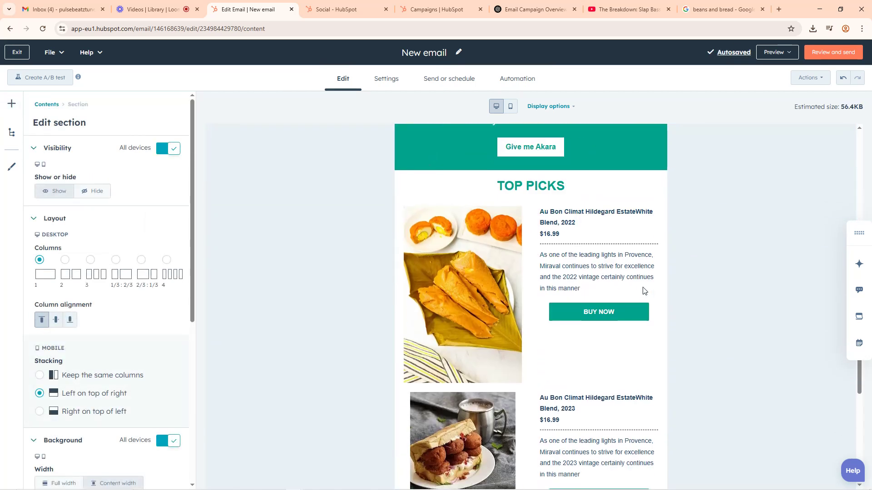
{"action": "left_click", "coordinate": [528, 188]}
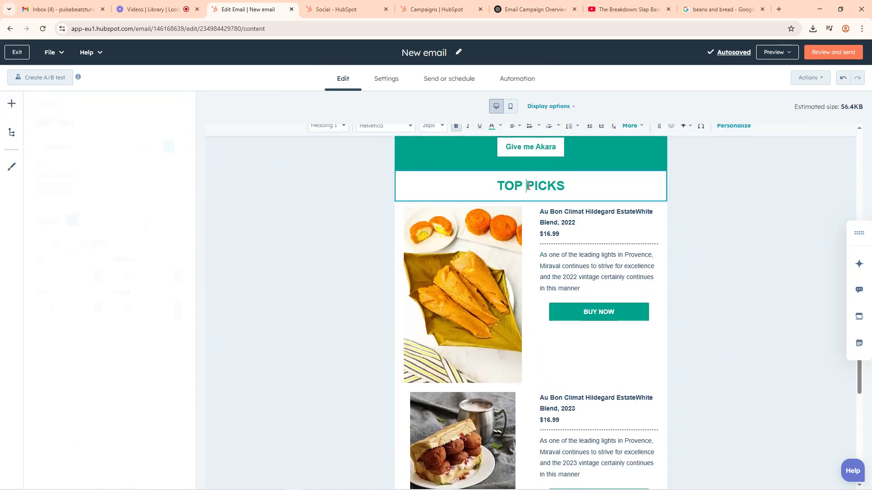
{"action": "left_click_drag", "start_coordinate": [564, 187], "coordinate": [500, 193]}
{"action": "type", "text": "Hot s"}
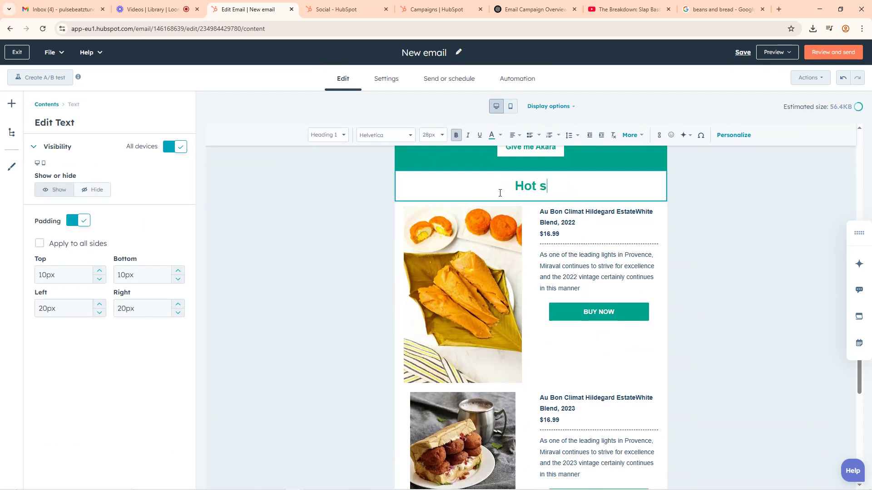
{"action": "type", "text": "elling Ns"}
{"action": "key", "text": "BackSpace"}
{"action": "key", "text": "BackSpace"}
{"action": "type", "text": "S"}
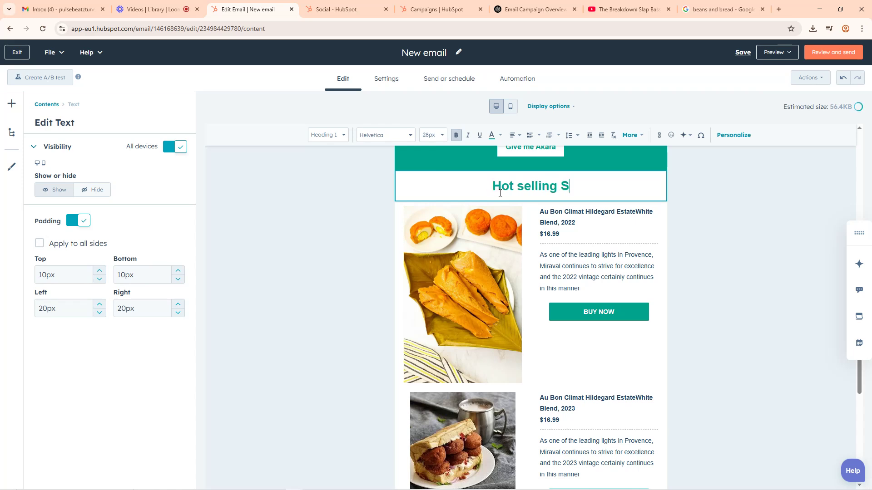
{"action": "type", "text": "nacks"}
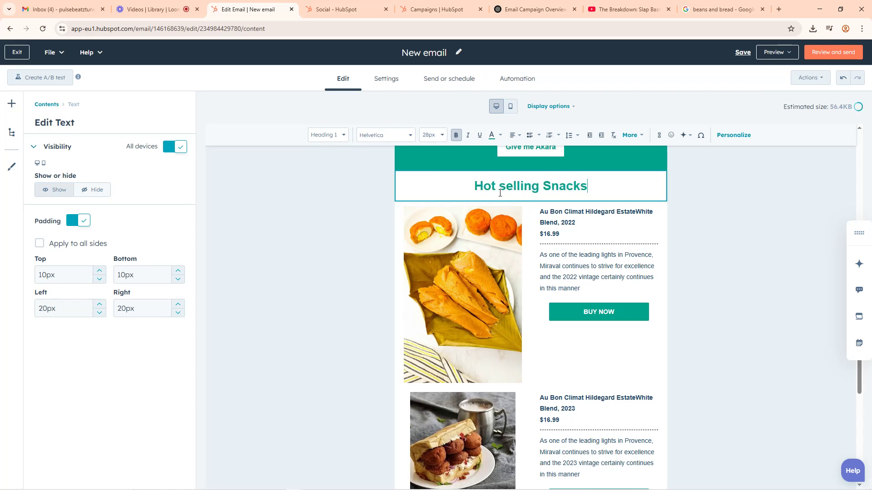
{"action": "scroll", "coordinate": [699, 276], "scroll_direction": "up", "scroll_amount": 1}
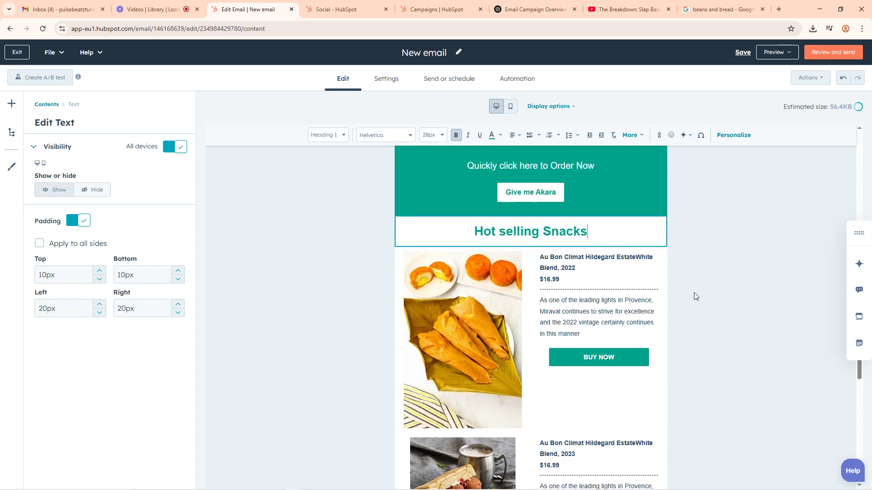
{"action": "left_click", "coordinate": [757, 224]}
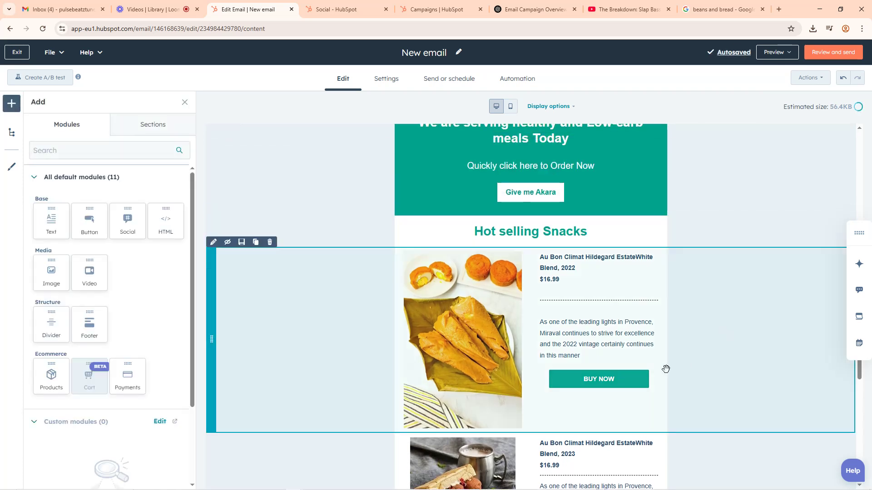
Step: Set the width of the first product image under Hot selling Snacks to 240
{"action": "scroll", "coordinate": [654, 368], "scroll_direction": "down", "scroll_amount": 7}
{"action": "scroll", "coordinate": [635, 371], "scroll_direction": "up", "scroll_amount": 6}
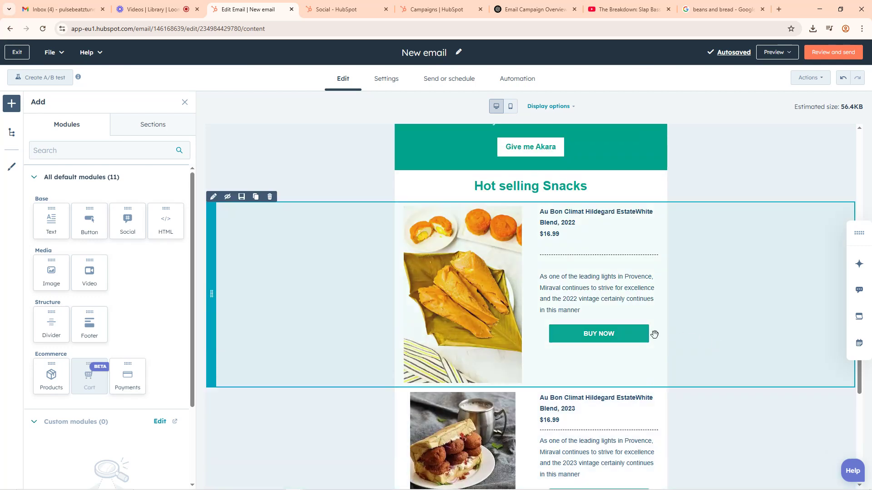
{"action": "left_click", "coordinate": [486, 296]}
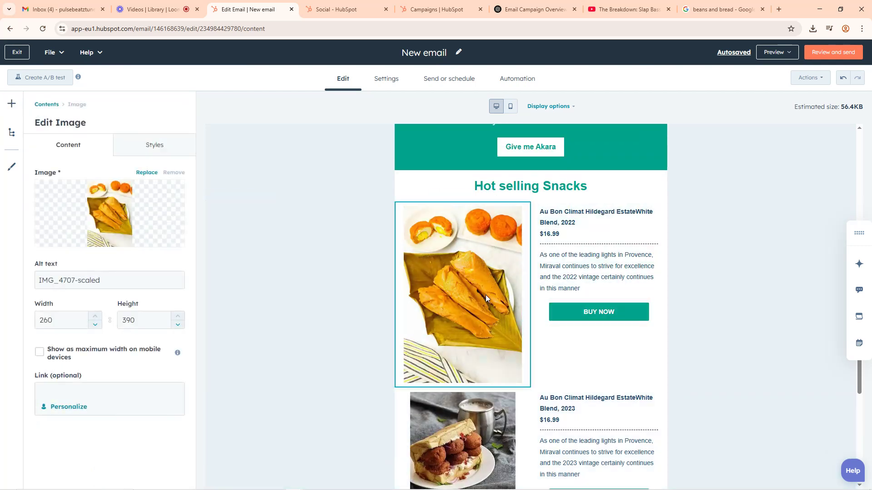
{"action": "left_click_drag", "start_coordinate": [62, 320], "coordinate": [50, 321]}
{"action": "type", "text": "40"}
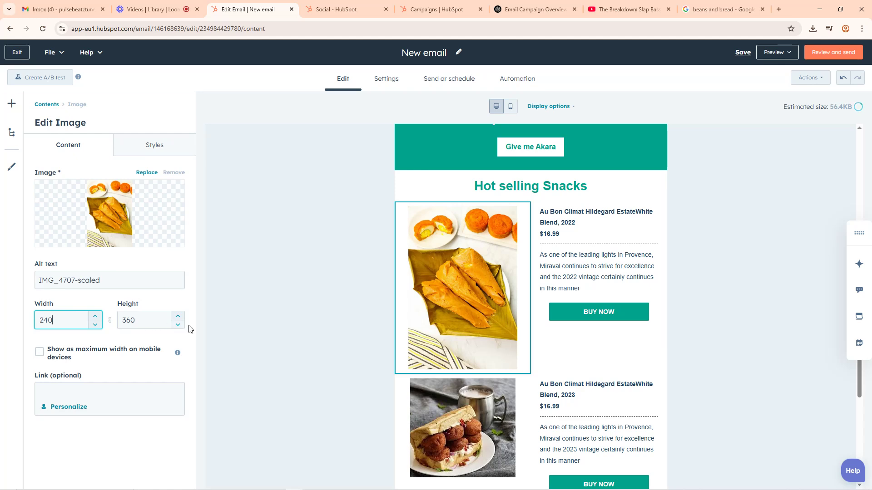
{"action": "left_click", "coordinate": [317, 280]}
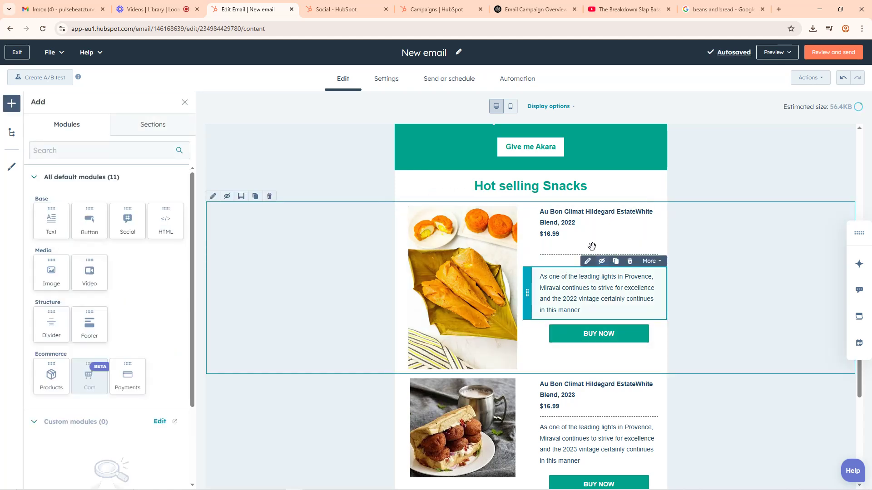
Step: Replace the first product's name, above its price, with "EverTastyMoi-Moi"
{"action": "left_click", "coordinate": [574, 215]}
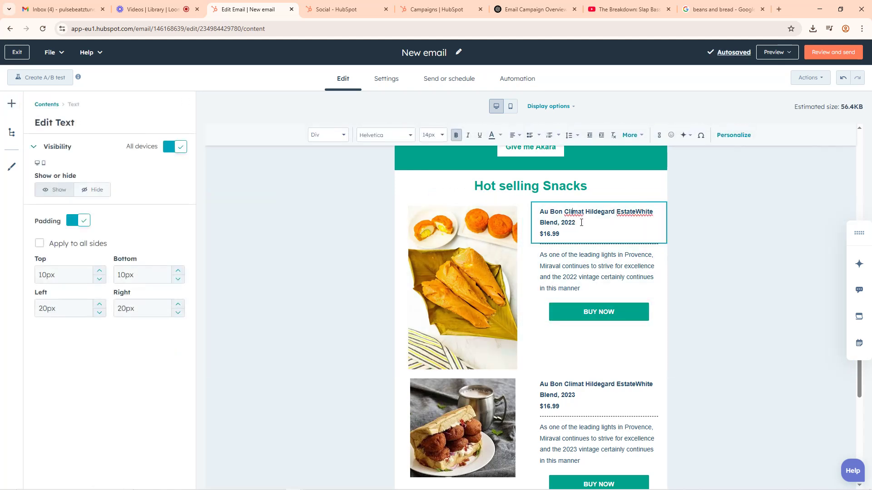
{"action": "left_click_drag", "start_coordinate": [581, 223], "coordinate": [536, 215]}
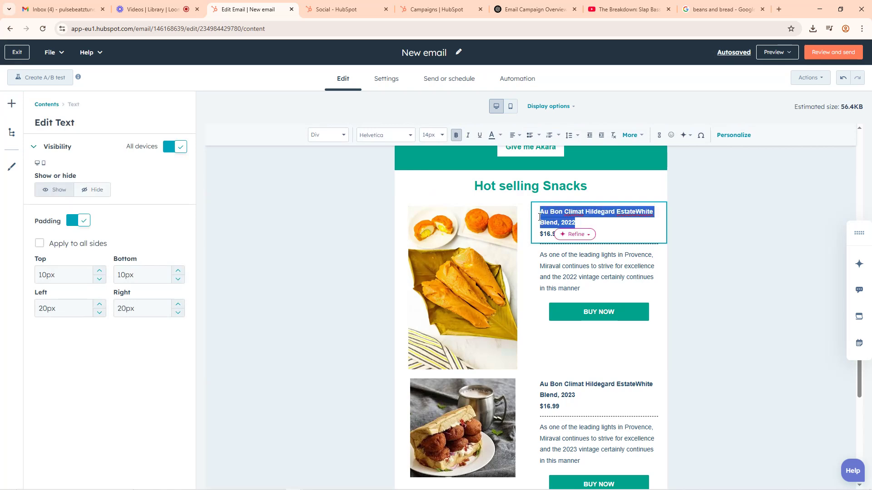
{"action": "type", "text": "Mo"}
{"action": "key", "text": "BackSpace"}
{"action": "key", "text": "BackSpace"}
{"action": "type", "text": "EverTastyMoi-Moi"}
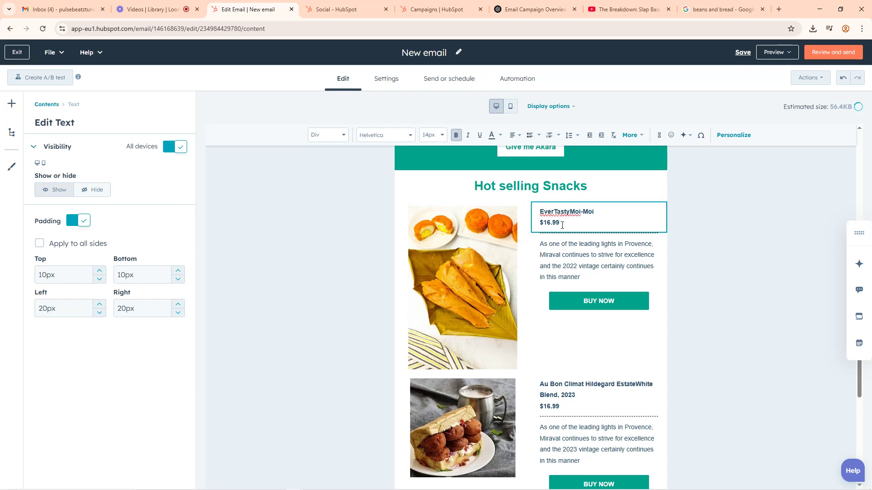
Step: Change the price of the first product, EverTastyMoi-Moi, to $4500
{"action": "left_click_drag", "start_coordinate": [562, 225], "coordinate": [545, 227]}
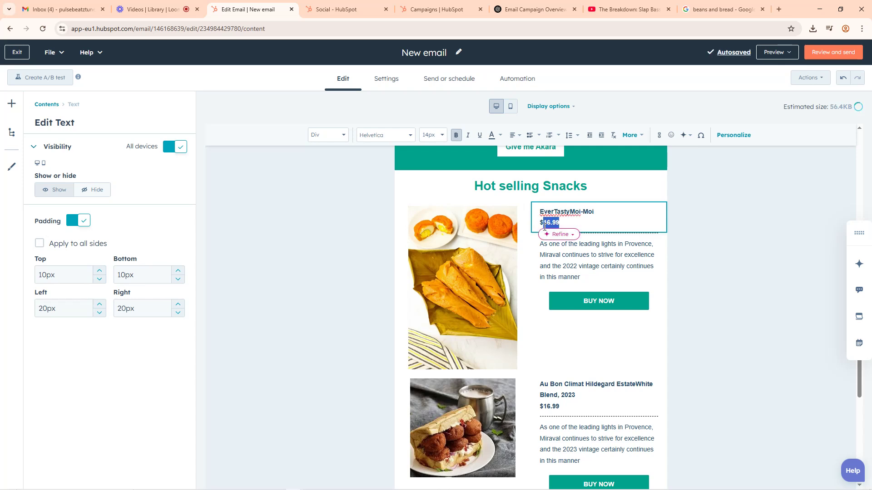
{"action": "type", "text": "4500"}
{"action": "scroll", "coordinate": [550, 195], "scroll_direction": "up", "scroll_amount": 1}
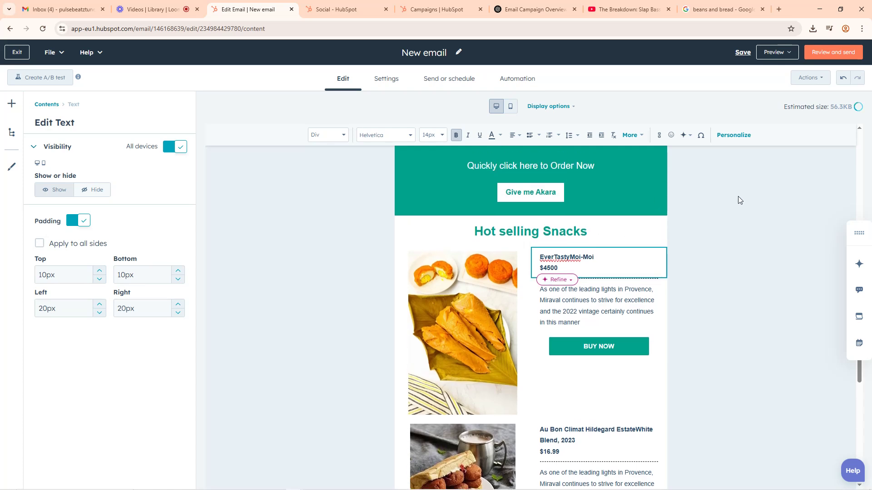
{"action": "left_click", "coordinate": [738, 197]}
Step: Replace the second product's name, beside the sandwich image, with "Sumptious Hot Combo with bread and Akara"
{"action": "scroll", "coordinate": [699, 358], "scroll_direction": "down", "scroll_amount": 3}
{"action": "left_click", "coordinate": [563, 303]}
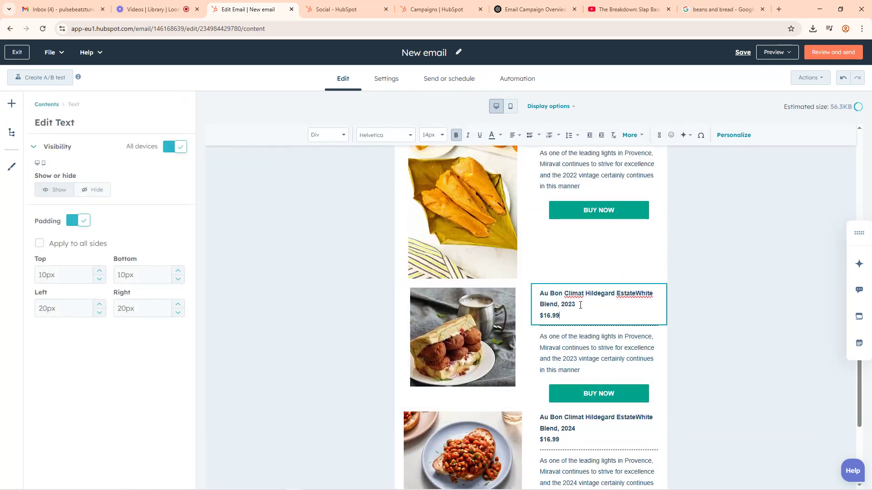
{"action": "left_click_drag", "start_coordinate": [579, 309], "coordinate": [530, 295]}
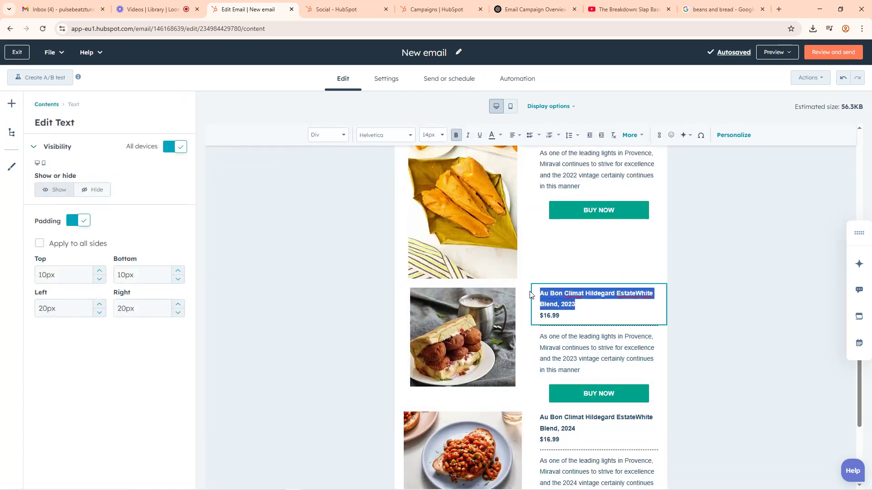
{"action": "type", "text": "Sumptious"}
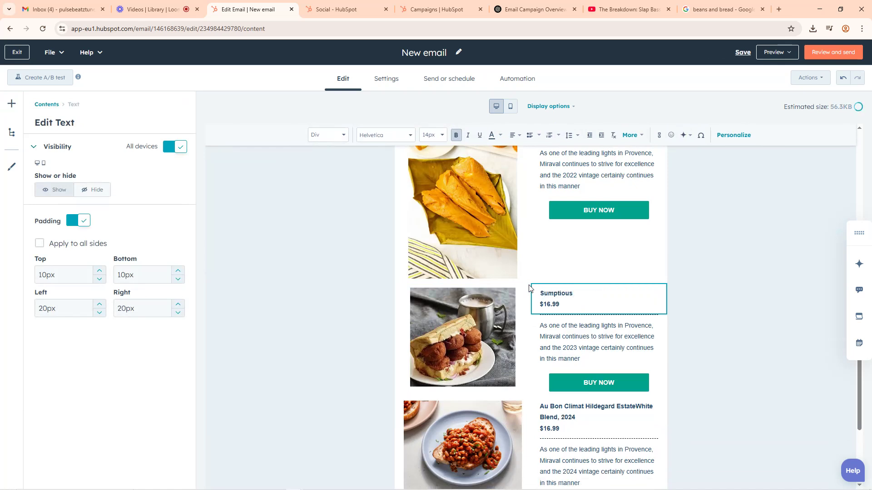
{"action": "type", "text": "V"}
{"action": "key", "text": "Right"}
{"action": "type", "text": "adandAka"}
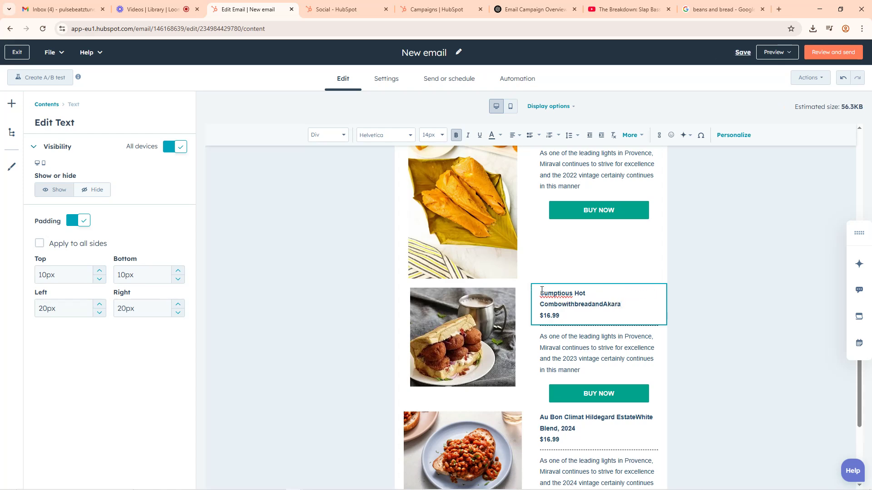
{"action": "left_click", "coordinate": [603, 309]}
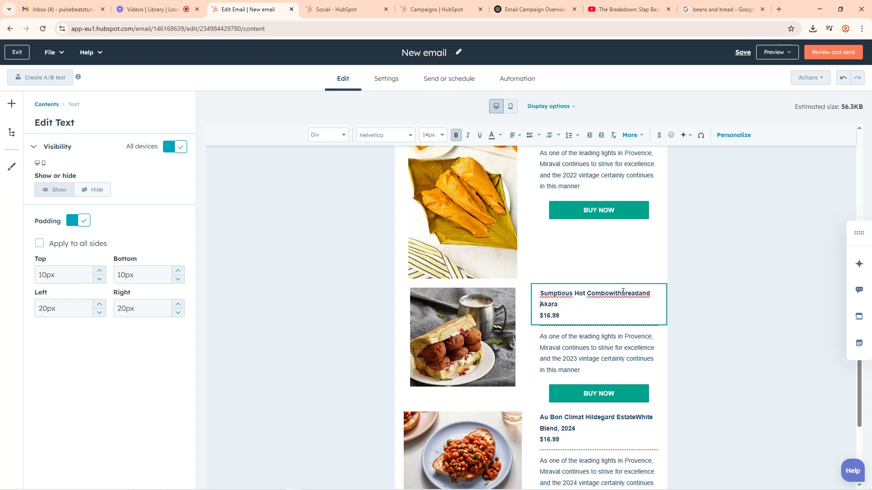
{"action": "left_click", "coordinate": [623, 292]}
{"action": "left_click", "coordinate": [608, 294]}
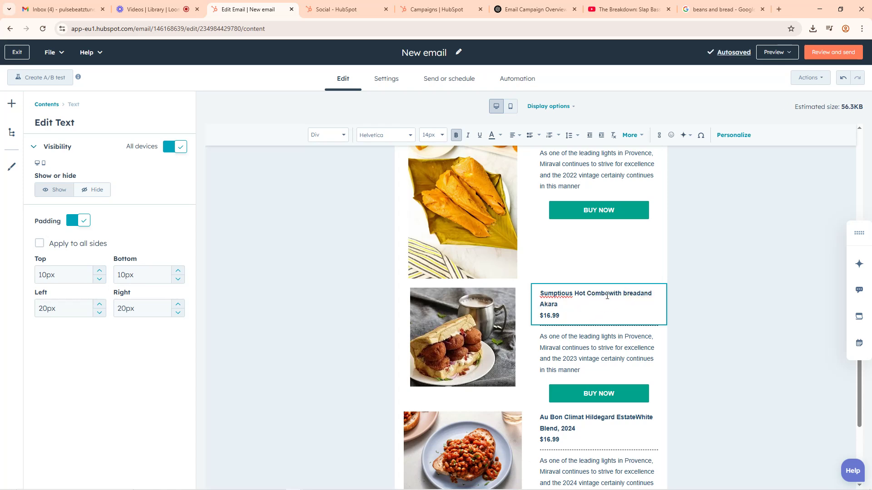
{"action": "left_click", "coordinate": [644, 296]}
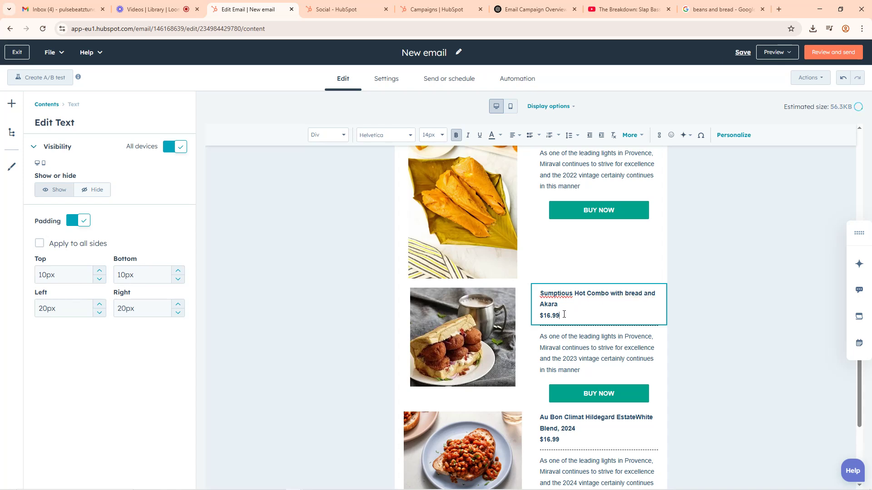
Step: Change the second product's price, beside the sandwich image, to $2500
{"action": "left_click_drag", "start_coordinate": [555, 315], "coordinate": [545, 317]}
{"action": "type", "text": "150"}
{"action": "type", "text": "00"}
{"action": "left_click", "coordinate": [692, 311]}
Step: Replace the placeholder logo in the email footer with the handshake and bar chart logo and set its width to 65
{"action": "scroll", "coordinate": [710, 360], "scroll_direction": "down", "scroll_amount": 4}
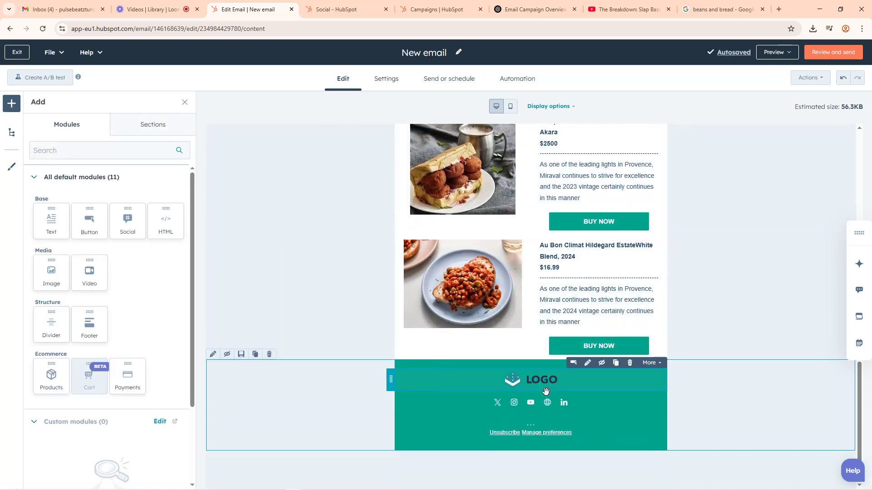
{"action": "mouse_move", "coordinate": [541, 383]}
{"action": "left_mouse_down"}
{"action": "mouse_move", "coordinate": [525, 306]}
{"action": "mouse_move", "coordinate": [536, 384]}
{"action": "mouse_move", "coordinate": [525, 385]}
{"action": "left_mouse_up"}
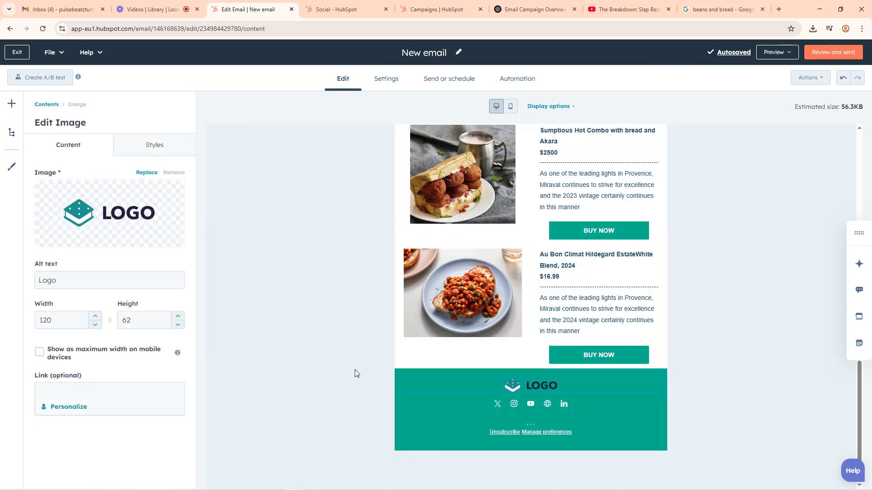
{"action": "left_click", "coordinate": [119, 218]}
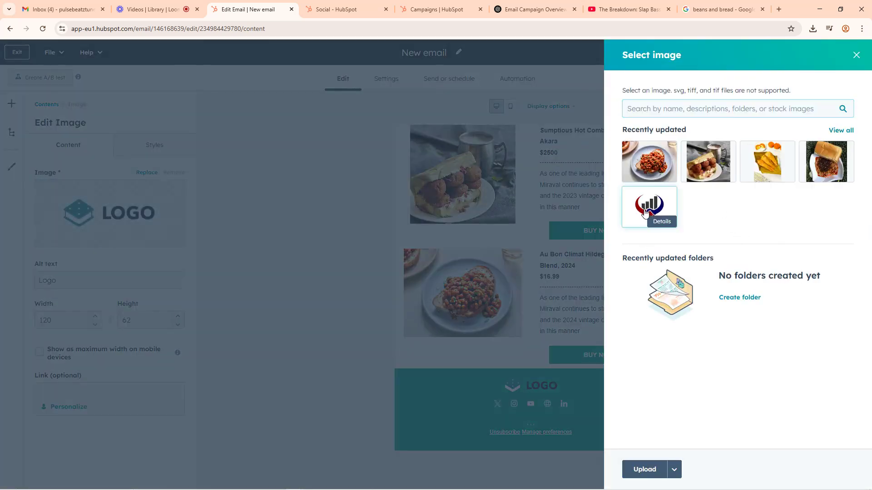
{"action": "left_click", "coordinate": [648, 217]}
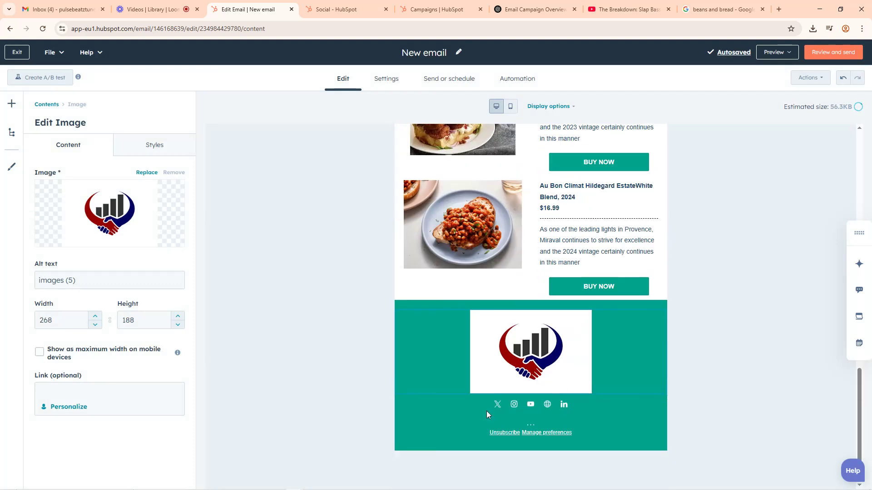
{"action": "double_click", "coordinate": [41, 323]}
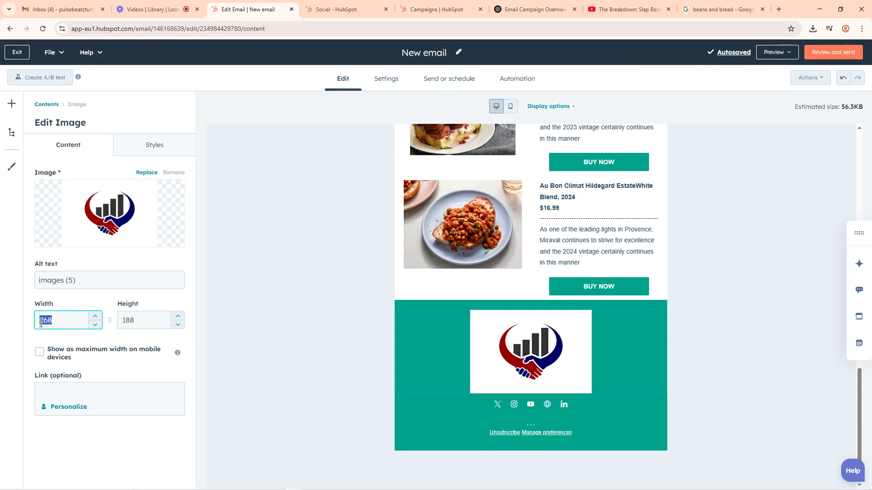
{"action": "type", "text": "65"}
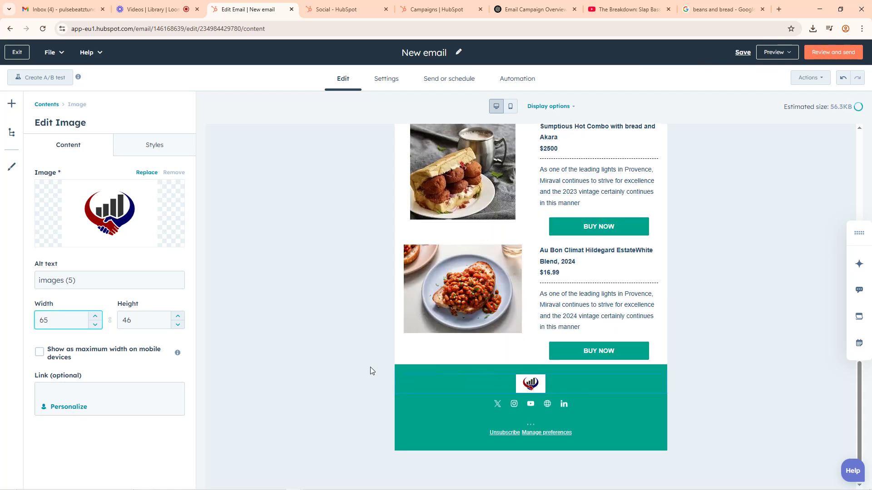
{"action": "left_click", "coordinate": [312, 302]}
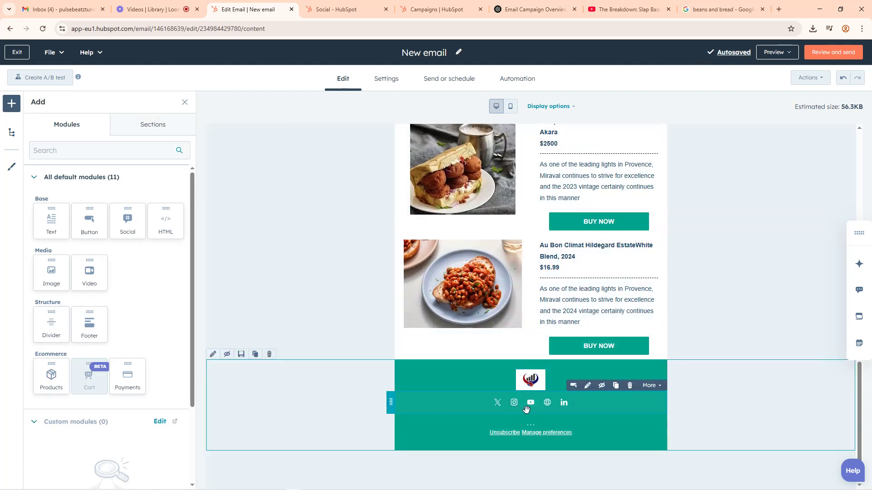
Step: Set the URL of the X icon among the footer's social links to x.com/dfastgidi
{"action": "scroll", "coordinate": [522, 404], "scroll_direction": "up", "scroll_amount": 4}
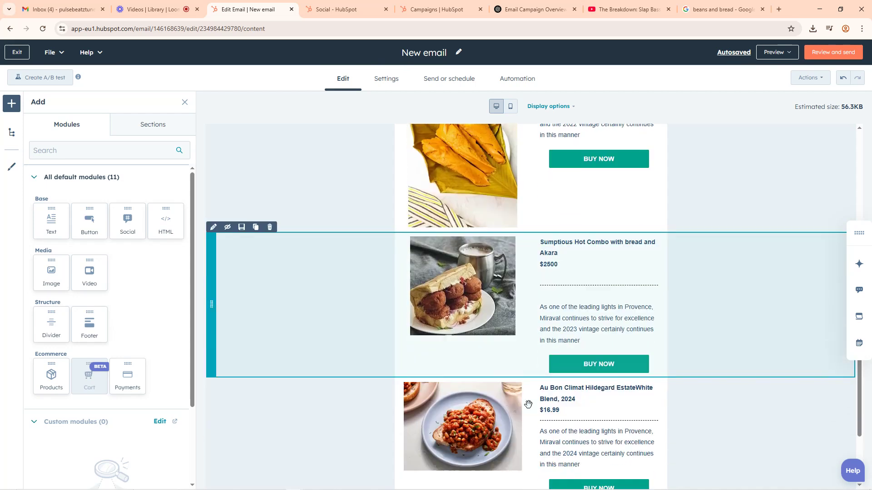
{"action": "scroll", "coordinate": [523, 404], "scroll_direction": "down", "scroll_amount": 4}
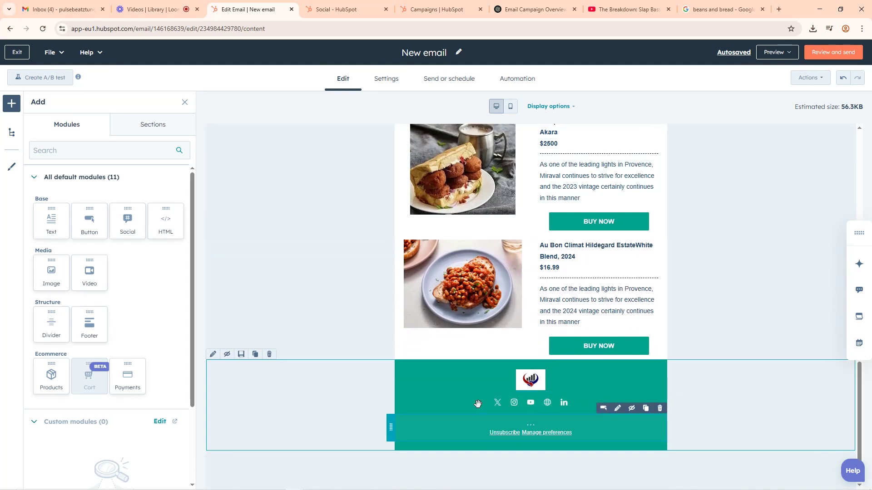
{"action": "left_click", "coordinate": [572, 404]}
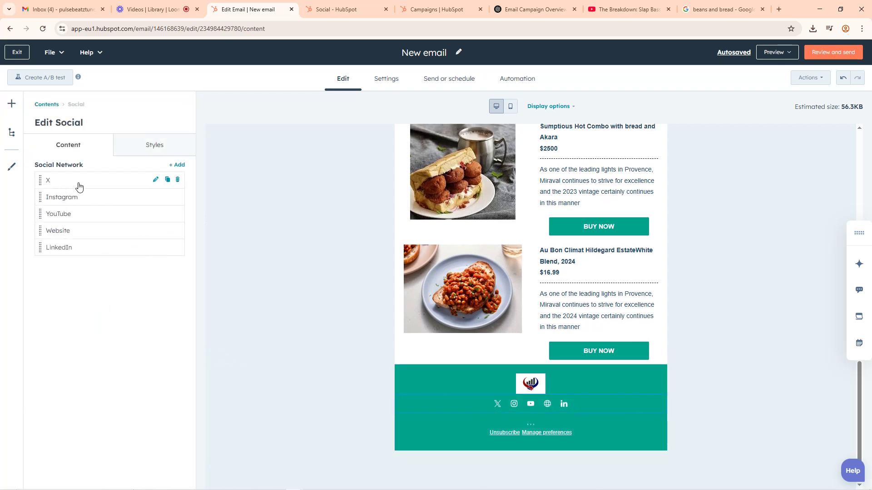
{"action": "left_click", "coordinate": [156, 180]}
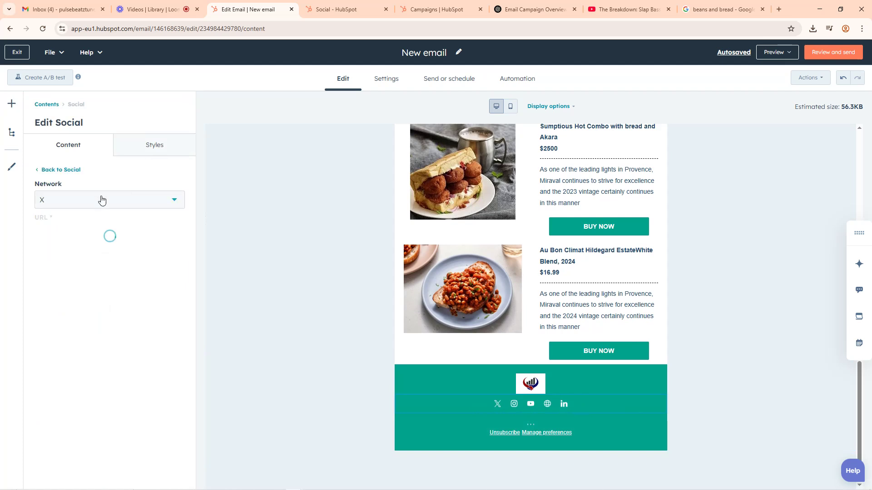
{"action": "left_click", "coordinate": [60, 230]}
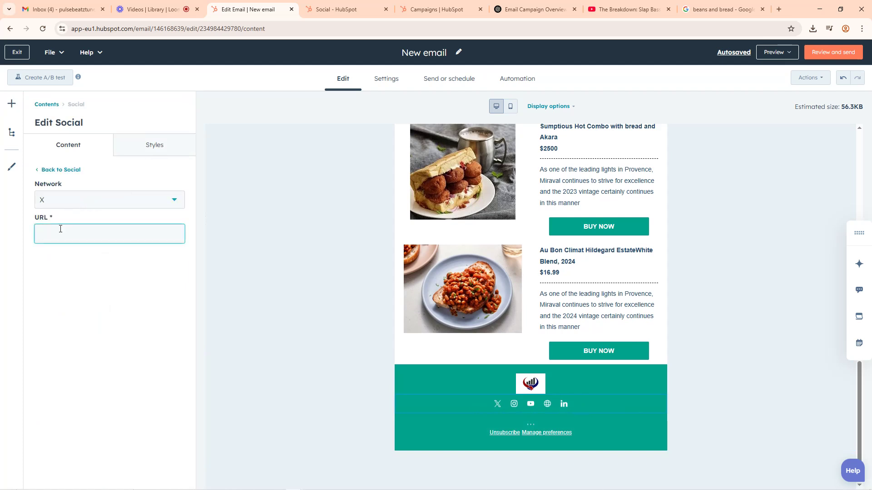
{"action": "type", "text": "x."}
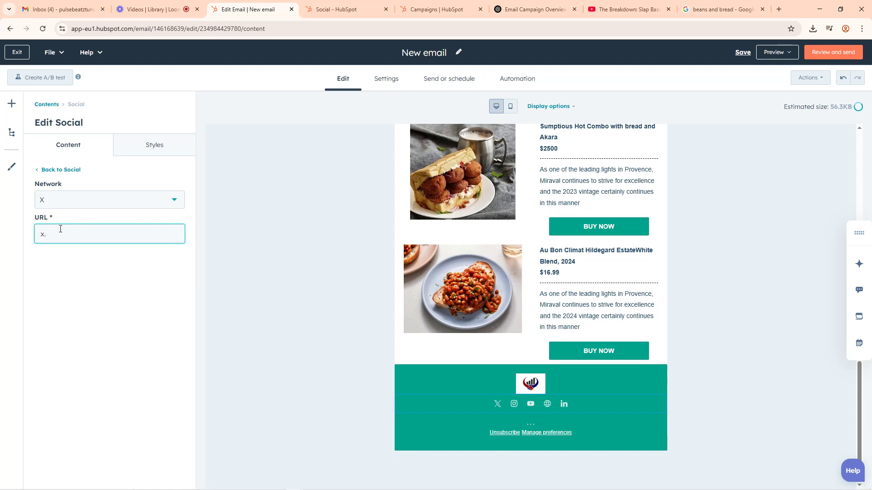
{"action": "type", "text": "com"}
{"action": "type", "text": "/ota"}
{"action": "key", "text": "BackSpace"}
{"action": "key", "text": "BackSpace"}
{"action": "key", "text": "BackSpace"}
{"action": "key", "text": "BackSpace"}
{"action": "type", "text": "df"}
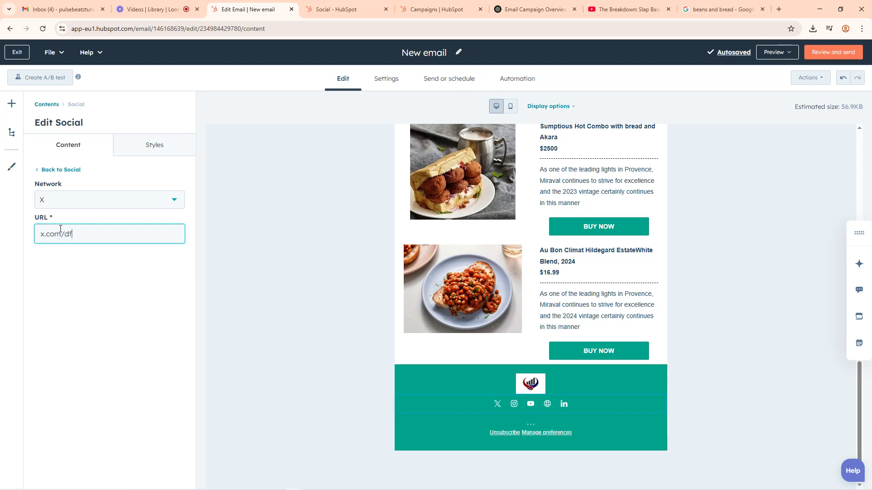
{"action": "type", "text": "astgidi"}
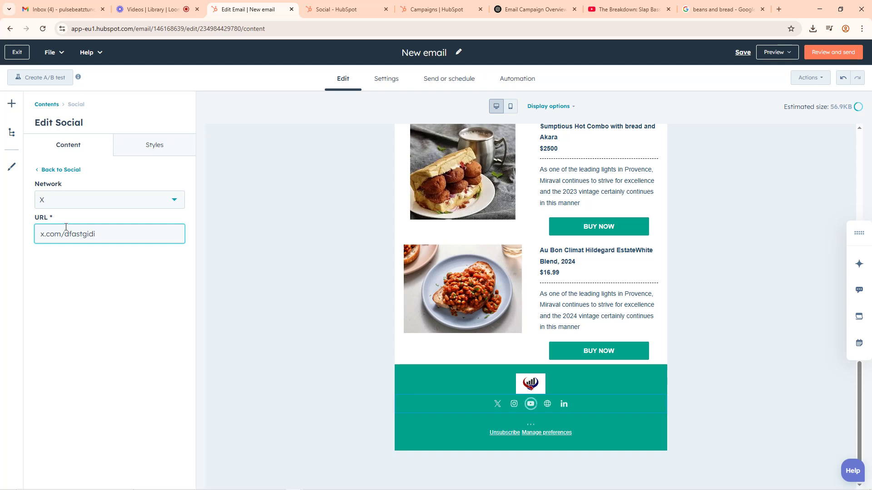
{"action": "left_click", "coordinate": [307, 254]}
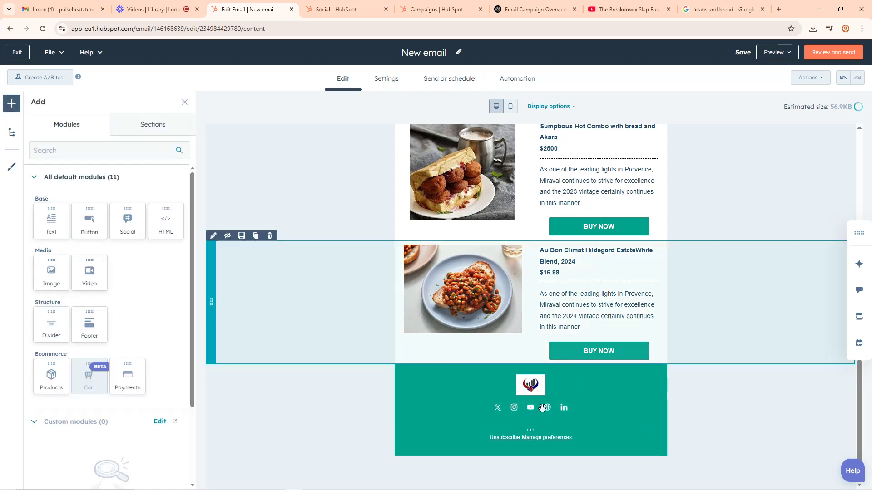
Step: Review the email's required fields, warnings and suggestions before sending, and look over its content from the header to the product list
{"action": "left_click", "coordinate": [510, 410]}
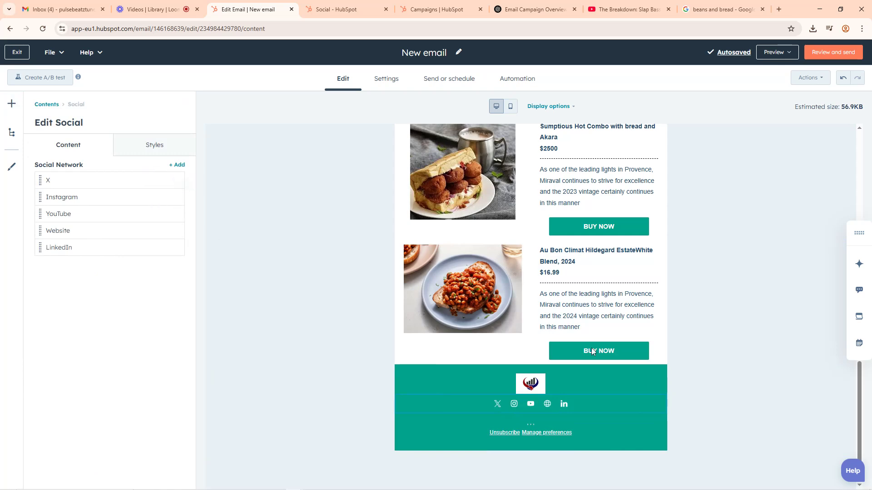
{"action": "scroll", "coordinate": [766, 353], "scroll_direction": "up", "scroll_amount": 20}
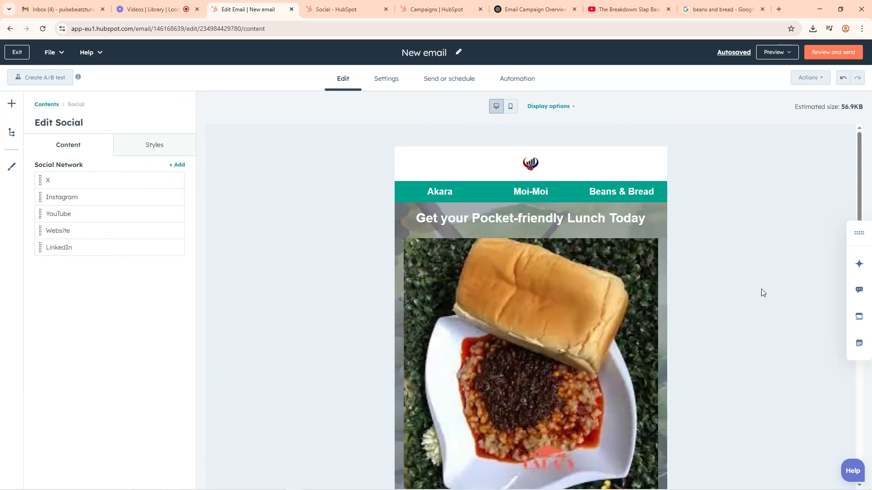
{"action": "left_click", "coordinate": [828, 51]}
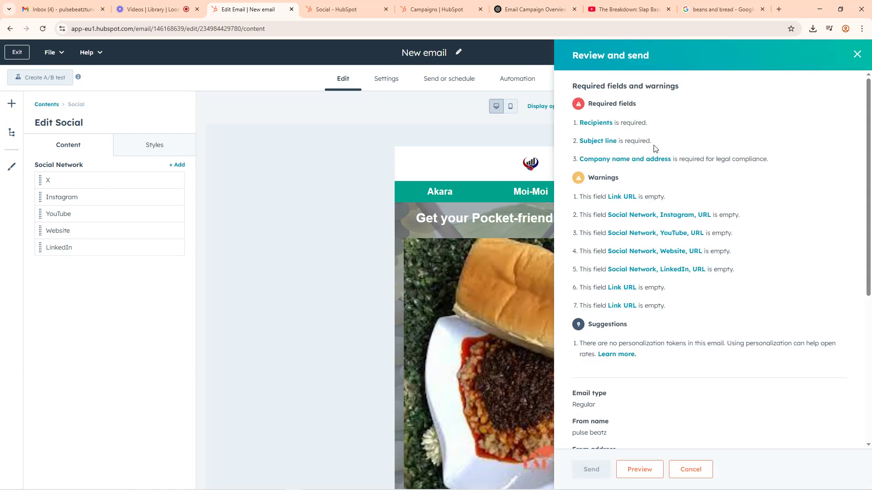
{"action": "left_click", "coordinate": [245, 241]}
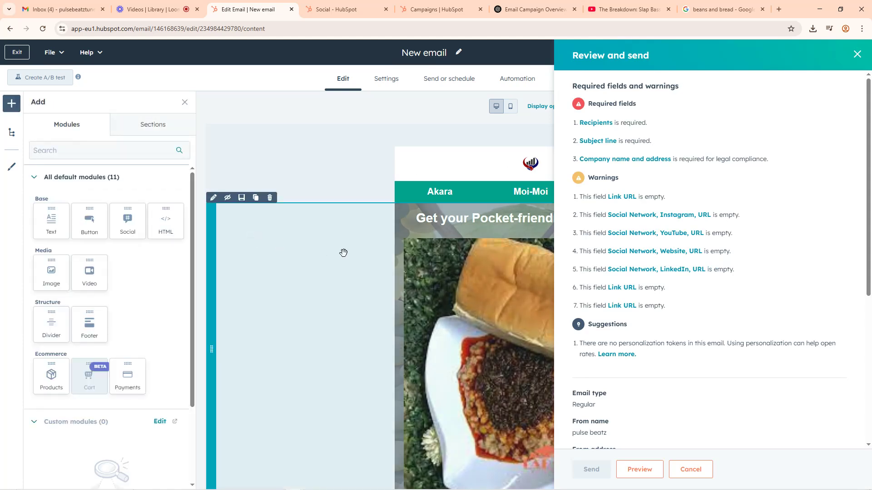
{"action": "left_click", "coordinate": [857, 54]}
{"action": "scroll", "coordinate": [548, 267], "scroll_direction": "down", "scroll_amount": 6}
{"action": "scroll", "coordinate": [548, 267], "scroll_direction": "down", "scroll_amount": 8}
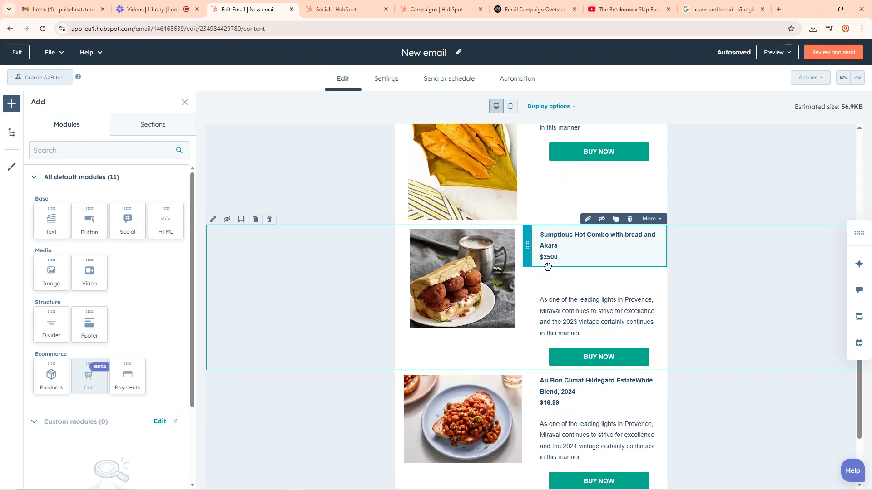
{"action": "scroll", "coordinate": [545, 268], "scroll_direction": "up", "scroll_amount": 7}
{"action": "scroll", "coordinate": [545, 268], "scroll_direction": "up", "scroll_amount": 6}
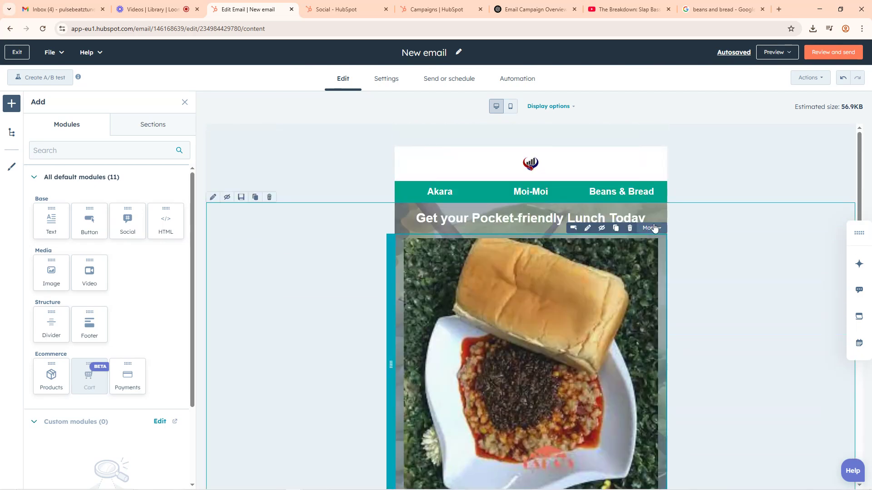
{"action": "left_click", "coordinate": [822, 53]}
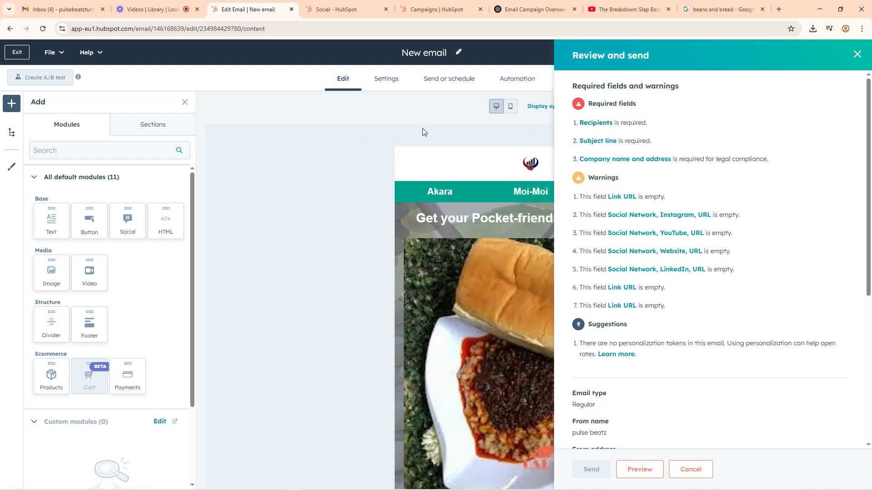
{"action": "left_click", "coordinate": [856, 54]}
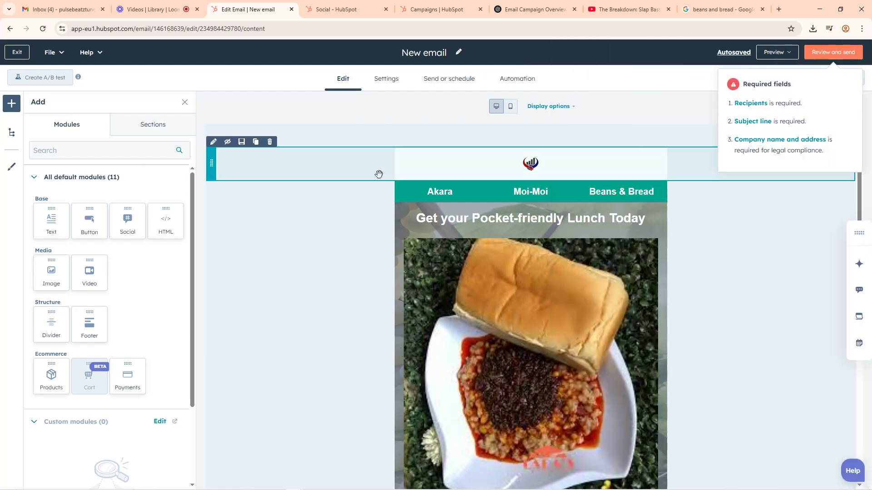
{"action": "left_click", "coordinate": [172, 10]}
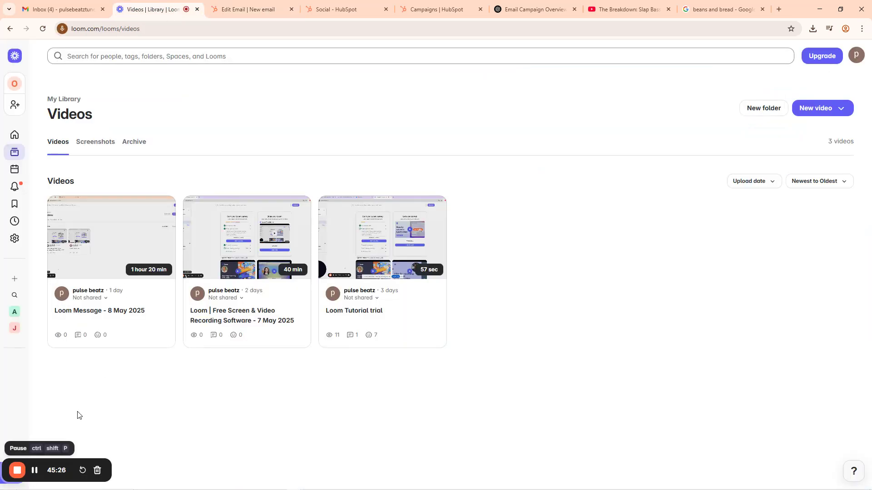
{"action": "left_click", "coordinate": [233, 7]}
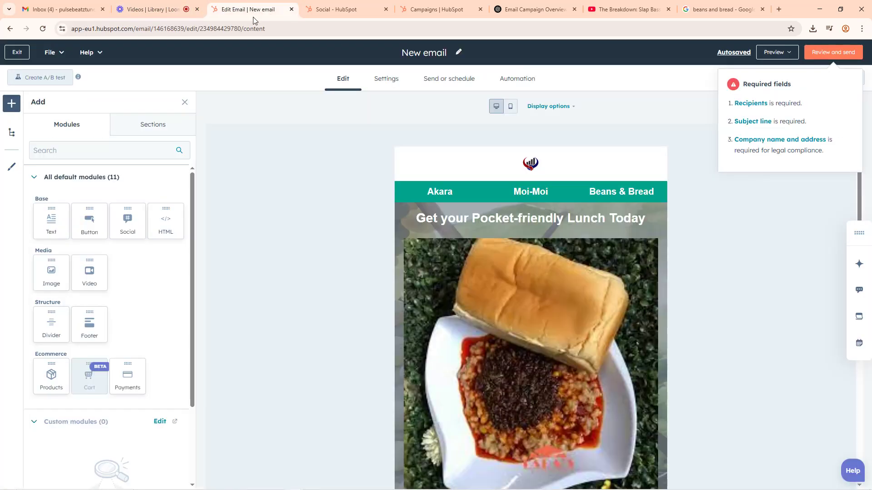
Step: Look over the email's layout from the header through the product sections to the footer and back
{"action": "left_click", "coordinate": [592, 138]}
{"action": "left_click", "coordinate": [811, 54]}
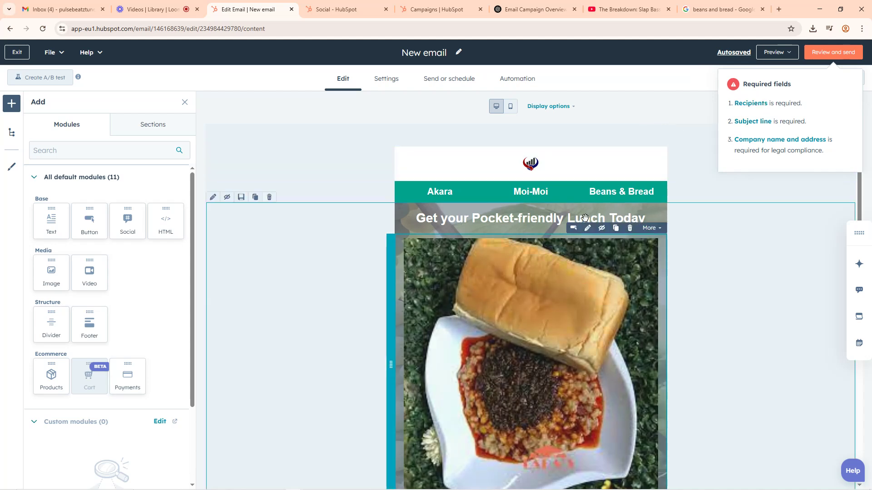
{"action": "scroll", "coordinate": [537, 266], "scroll_direction": "down", "scroll_amount": 12}
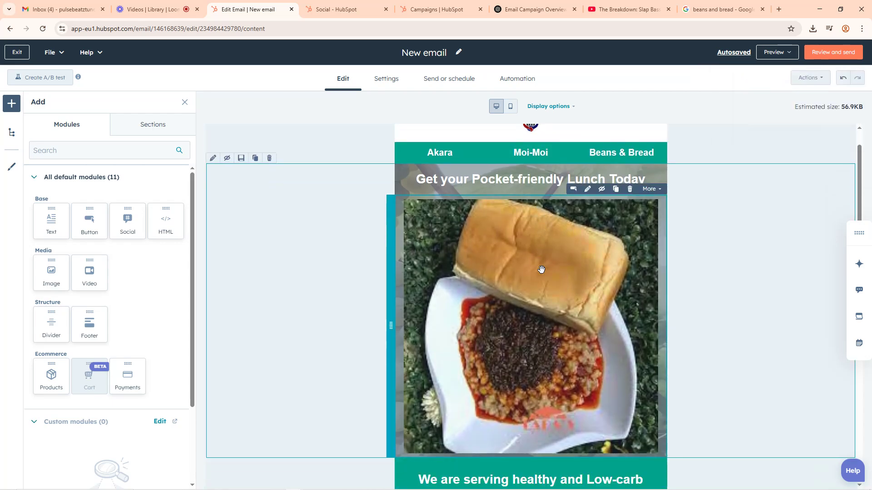
{"action": "scroll", "coordinate": [542, 270], "scroll_direction": "down", "scroll_amount": 3}
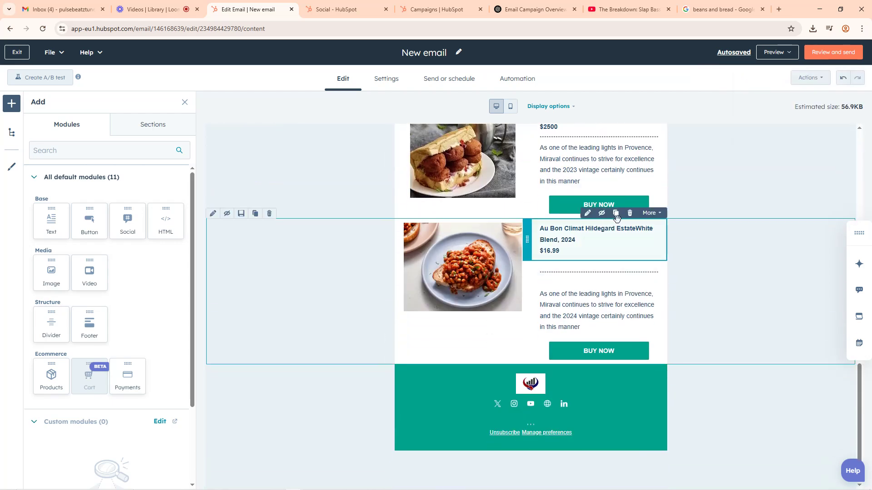
{"action": "scroll", "coordinate": [615, 218], "scroll_direction": "up", "scroll_amount": 15}
{"action": "scroll", "coordinate": [615, 218], "scroll_direction": "down", "scroll_amount": 10}
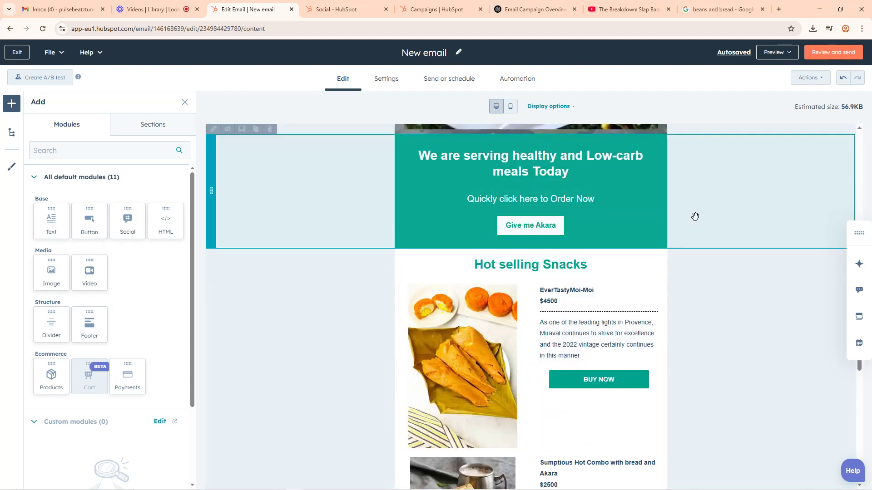
Step: Go to the missing recipients setting from the pre-send review and browse the contact lists and individual contacts available under Send to
{"action": "left_click", "coordinate": [819, 52]}
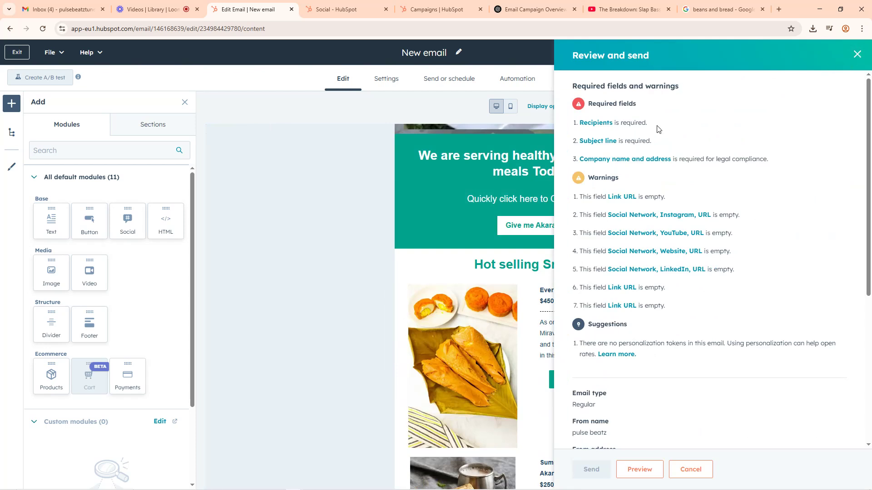
{"action": "left_click", "coordinate": [595, 123]}
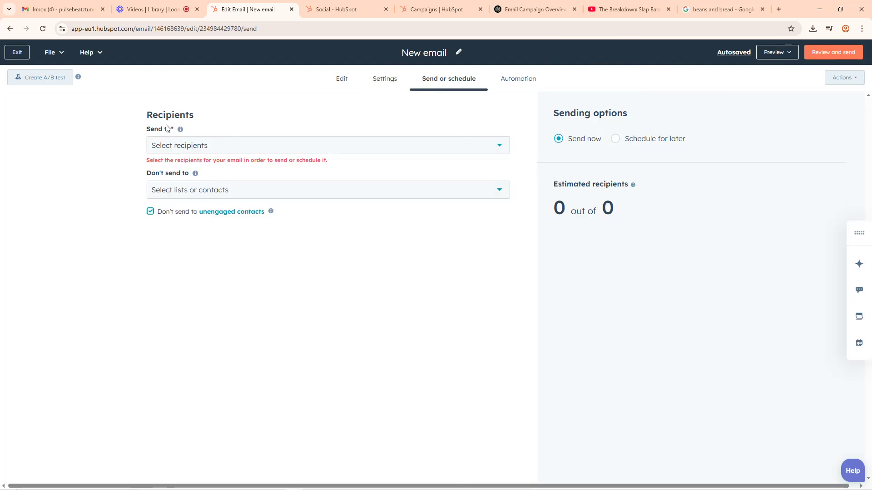
{"action": "left_click", "coordinate": [184, 150]}
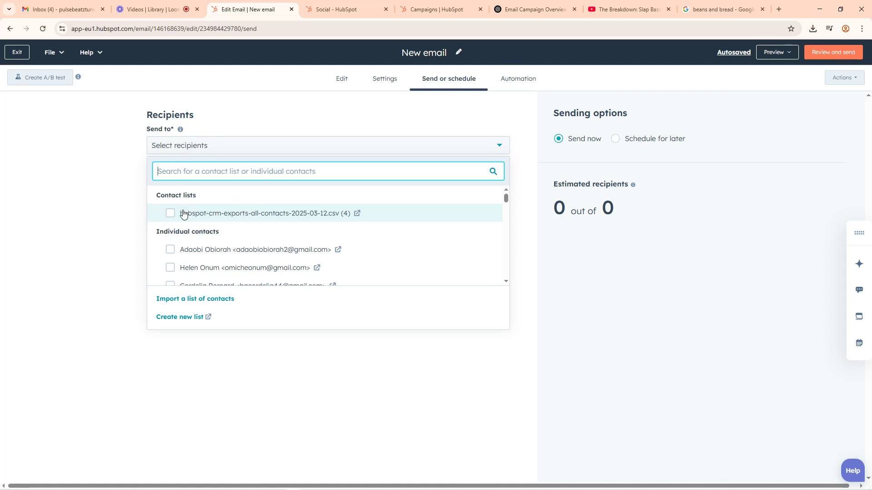
{"action": "scroll", "coordinate": [194, 246], "scroll_direction": "down", "scroll_amount": 10}
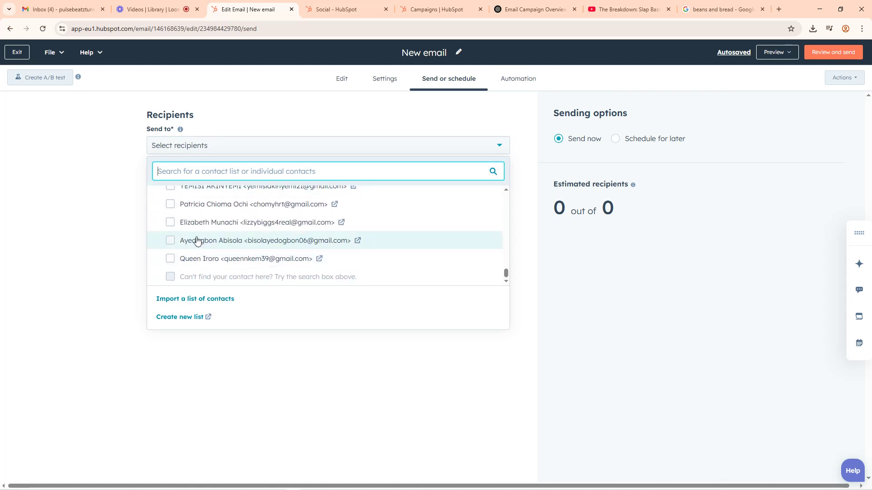
{"action": "scroll", "coordinate": [246, 231], "scroll_direction": "up", "scroll_amount": 10}
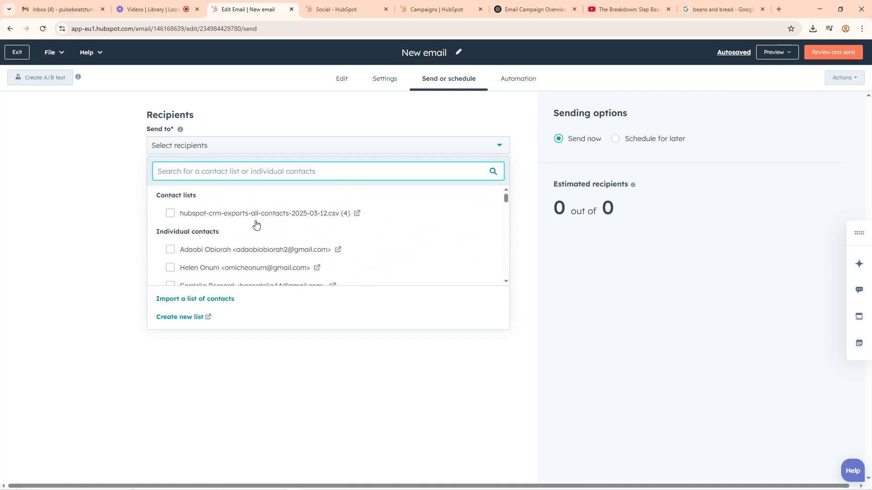
{"action": "scroll", "coordinate": [253, 233], "scroll_direction": "down", "scroll_amount": 10}
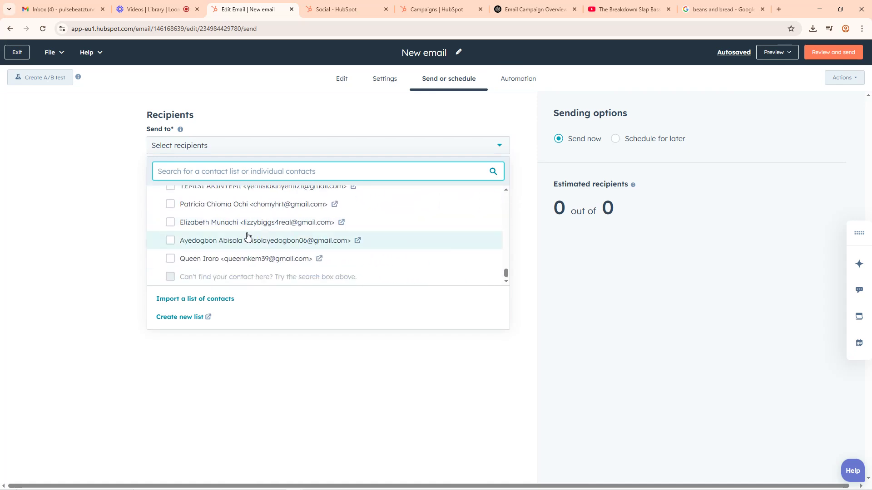
{"action": "scroll", "coordinate": [242, 249], "scroll_direction": "up", "scroll_amount": 10}
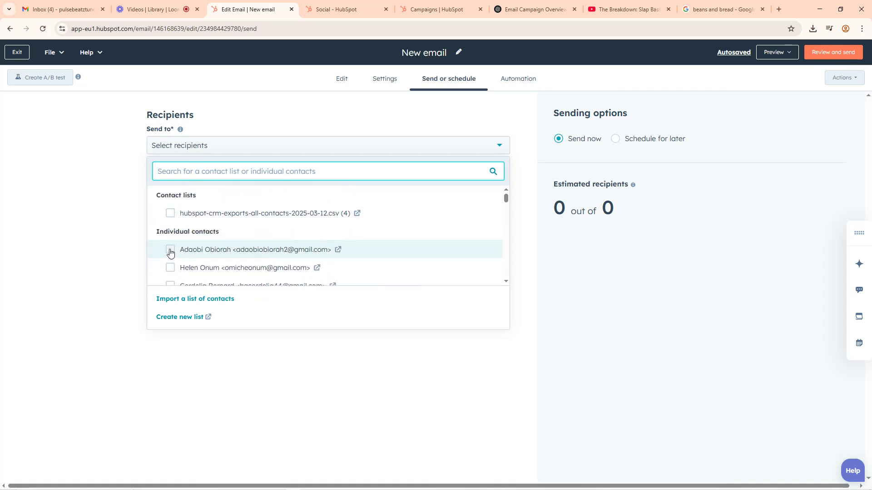
Step: Select the first ten individual contacts as Send to recipients, leaving the exported contact list unselected
{"action": "left_click", "coordinate": [170, 213]}
{"action": "left_click", "coordinate": [170, 213]}
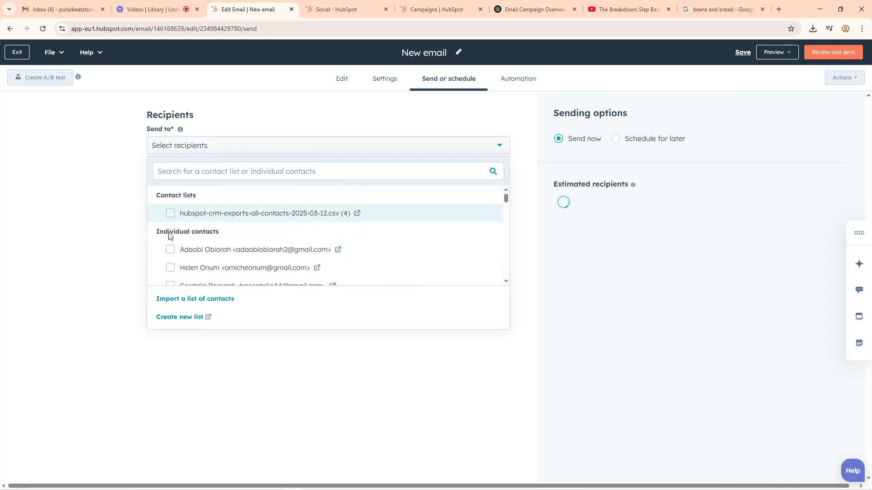
{"action": "left_click", "coordinate": [170, 249]}
{"action": "left_click", "coordinate": [170, 267]}
{"action": "left_click", "coordinate": [171, 285]}
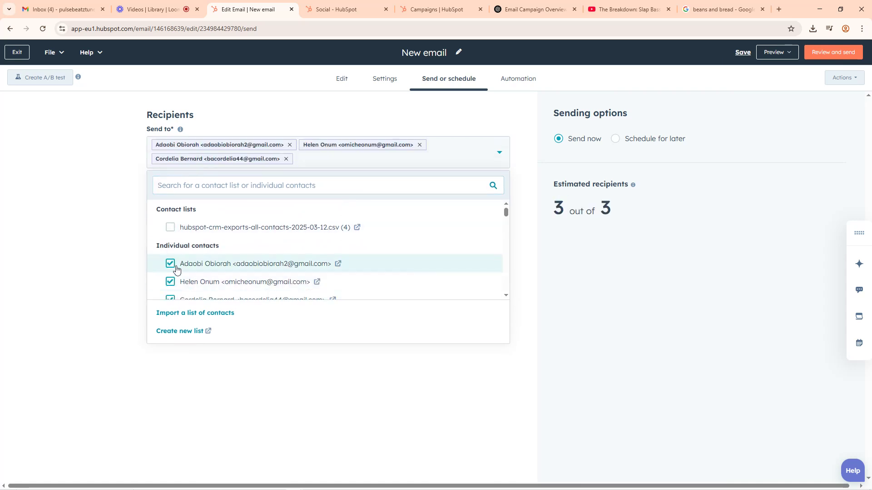
{"action": "scroll", "coordinate": [175, 268], "scroll_direction": "down", "scroll_amount": 2}
{"action": "left_click", "coordinate": [170, 227]}
{"action": "left_click", "coordinate": [170, 245]}
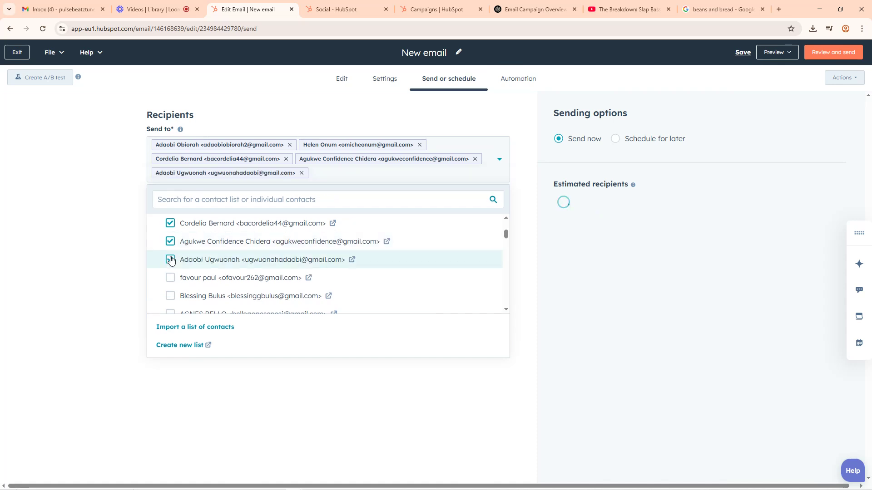
{"action": "left_click", "coordinate": [170, 278]}
{"action": "left_click", "coordinate": [171, 295]}
{"action": "scroll", "coordinate": [172, 284], "scroll_direction": "down", "scroll_amount": 3}
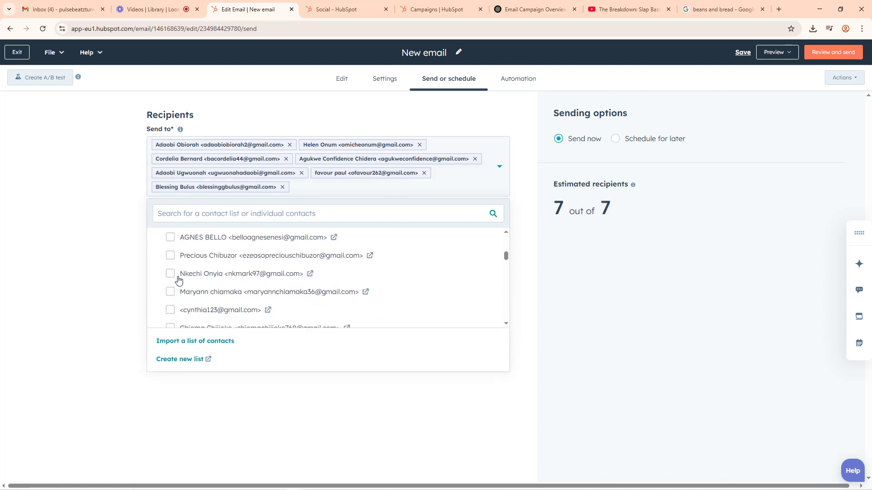
{"action": "left_click", "coordinate": [170, 237]}
{"action": "left_click", "coordinate": [171, 304]}
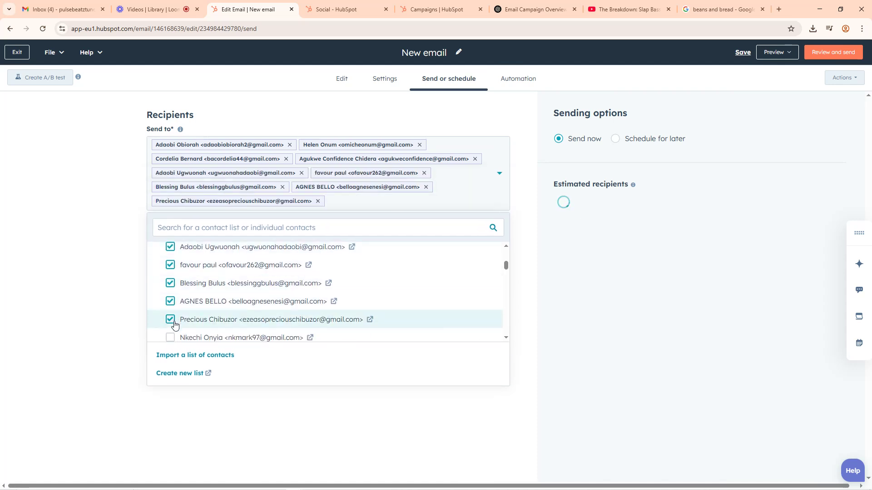
{"action": "left_click", "coordinate": [170, 337]}
Step: Add the next eleven individual contacts in the list to the email's Send to recipients
{"action": "scroll", "coordinate": [185, 327], "scroll_direction": "down", "scroll_amount": 3}
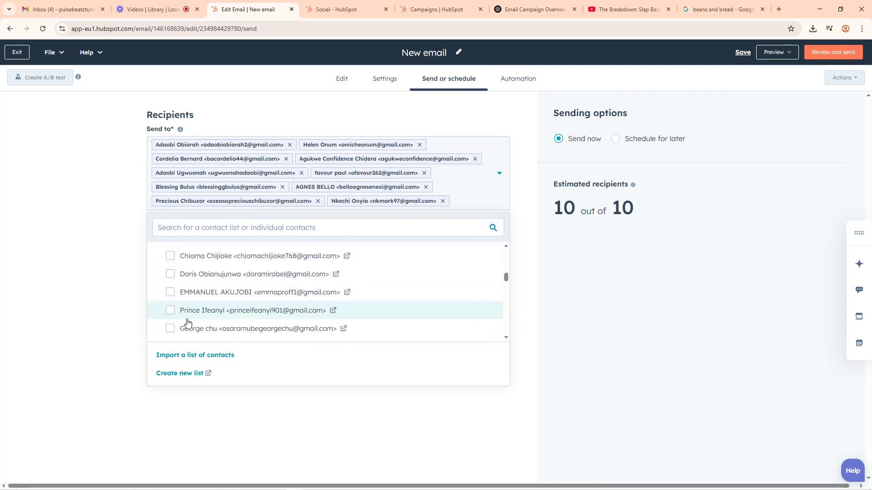
{"action": "left_click", "coordinate": [170, 310]}
{"action": "left_click", "coordinate": [170, 306]}
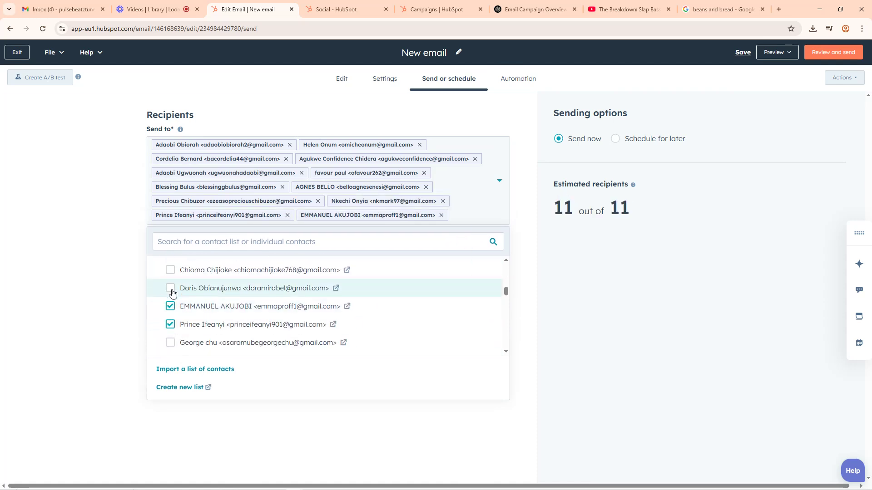
{"action": "left_click", "coordinate": [170, 288]}
{"action": "left_click", "coordinate": [171, 284]}
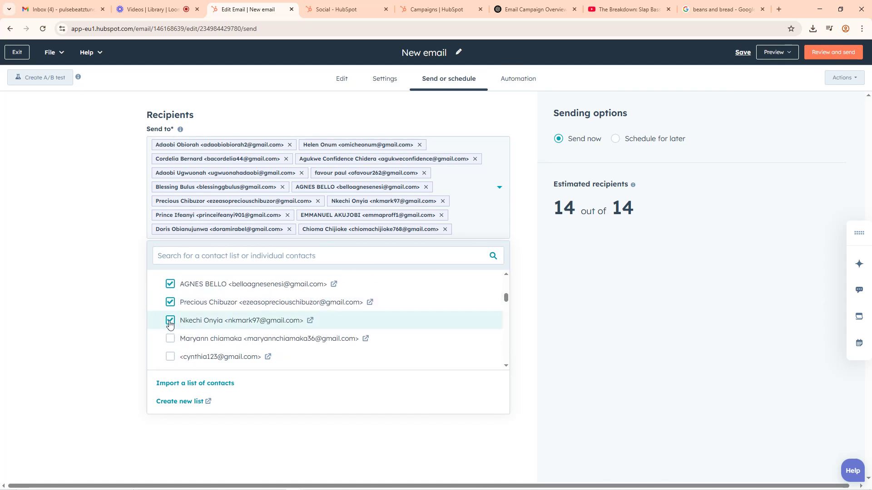
{"action": "scroll", "coordinate": [171, 296], "scroll_direction": "up", "scroll_amount": 2}
{"action": "left_click", "coordinate": [170, 309]}
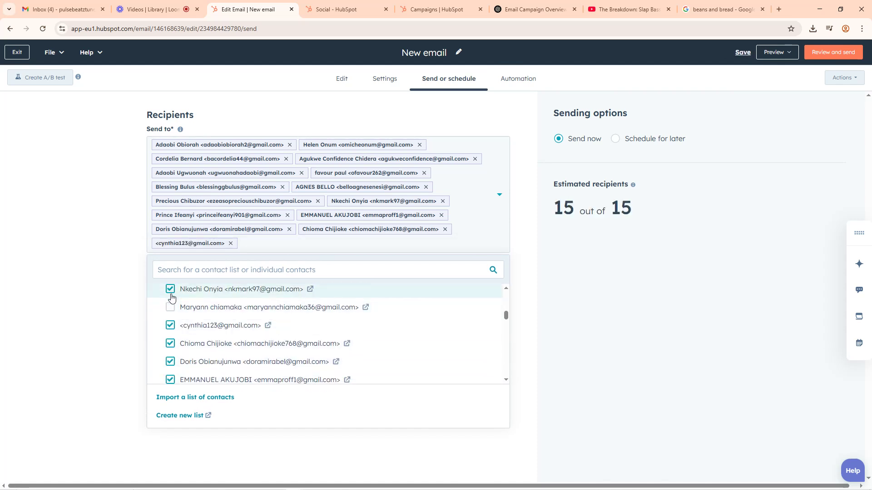
{"action": "left_click", "coordinate": [171, 307]}
{"action": "scroll", "coordinate": [180, 322], "scroll_direction": "down", "scroll_amount": 2}
{"action": "left_click", "coordinate": [171, 327]}
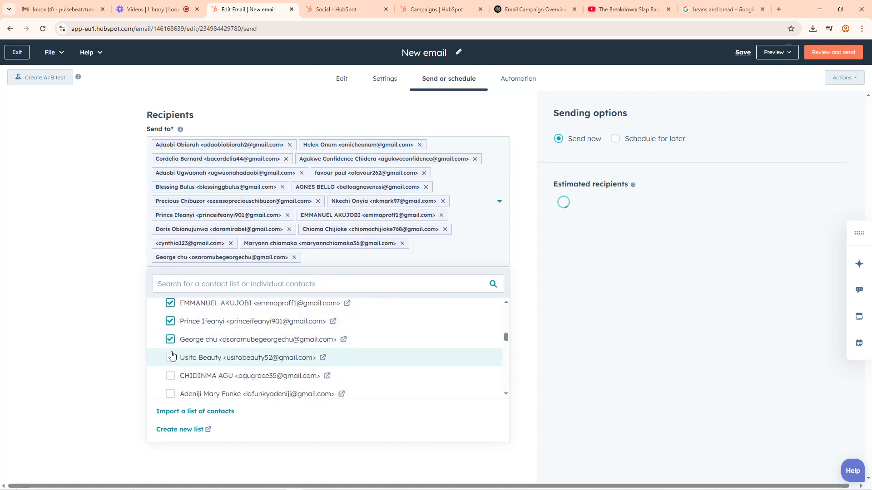
{"action": "left_click", "coordinate": [170, 359]}
{"action": "left_click", "coordinate": [170, 376]}
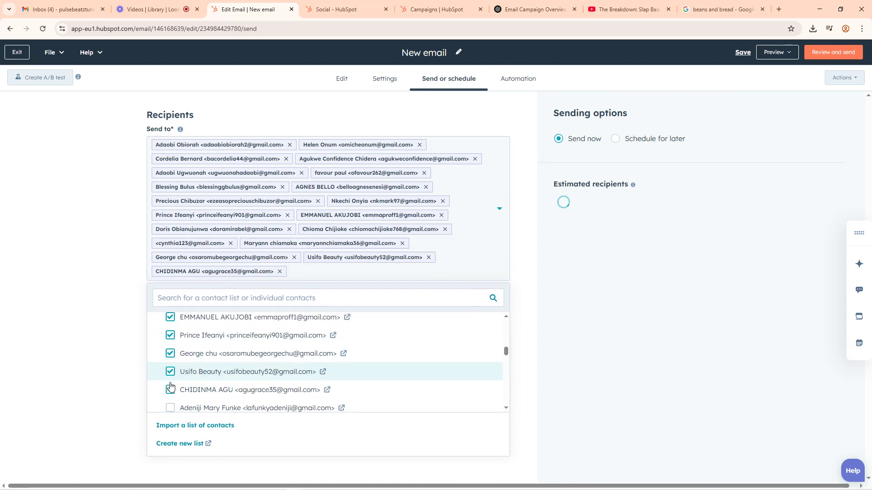
{"action": "left_click", "coordinate": [170, 408]}
{"action": "scroll", "coordinate": [363, 364], "scroll_direction": "down", "scroll_amount": 1}
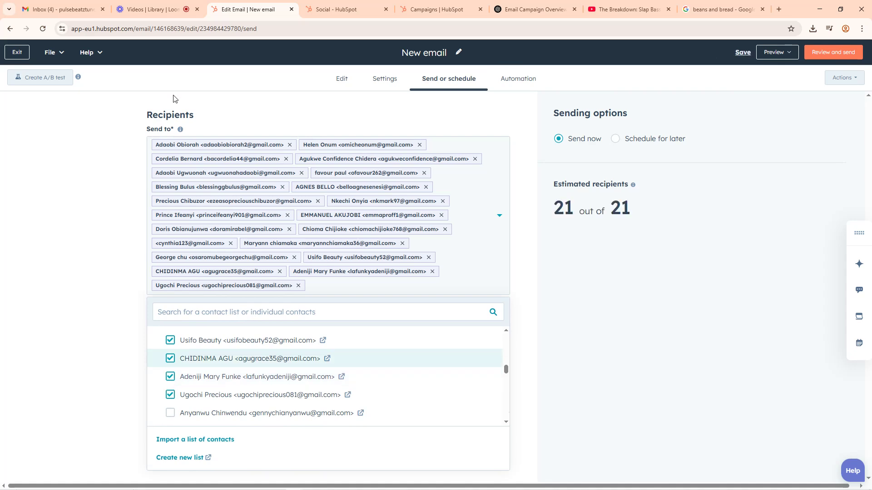
Step: Extend the Send to recipients with a further eleven contacts, continuing down the list from the first unselected one
{"action": "left_click", "coordinate": [166, 4]}
{"action": "left_click", "coordinate": [248, 9]}
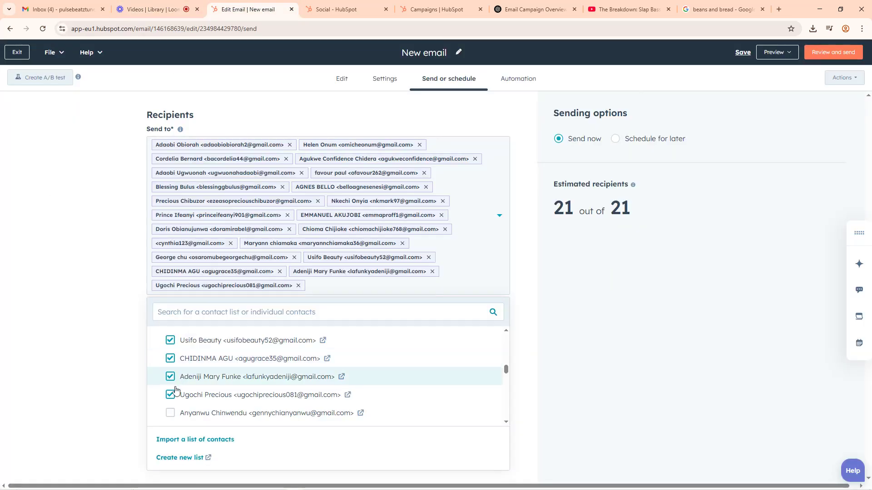
{"action": "left_click", "coordinate": [169, 409]}
{"action": "scroll", "coordinate": [241, 368], "scroll_direction": "down", "scroll_amount": 2}
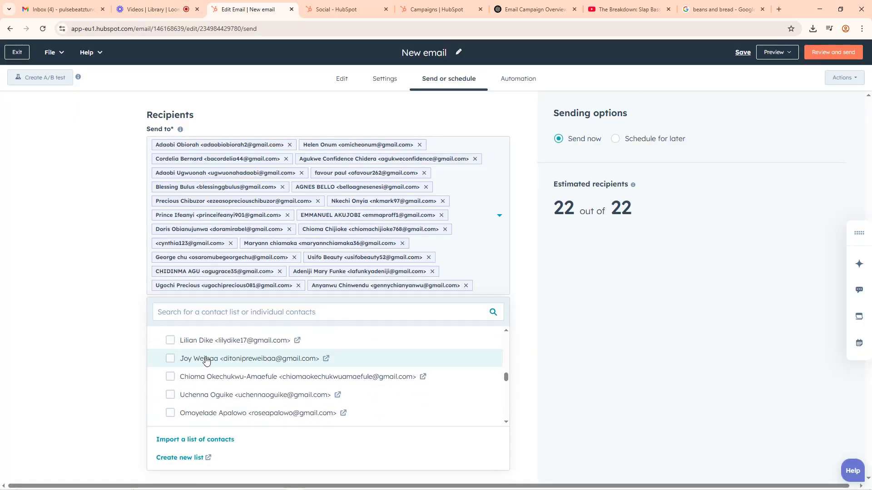
{"action": "left_click", "coordinate": [170, 342]}
{"action": "left_click", "coordinate": [170, 391]}
{"action": "left_click", "coordinate": [171, 373]}
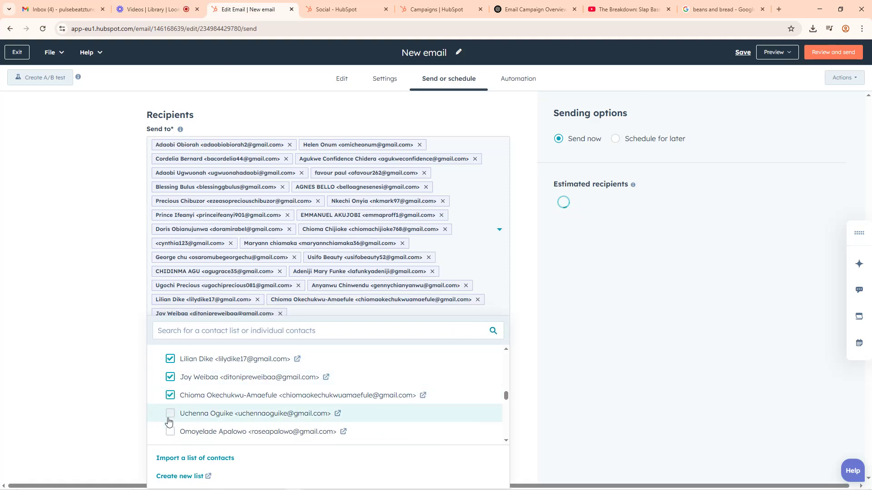
{"action": "left_click", "coordinate": [170, 413]}
{"action": "left_click", "coordinate": [170, 431]}
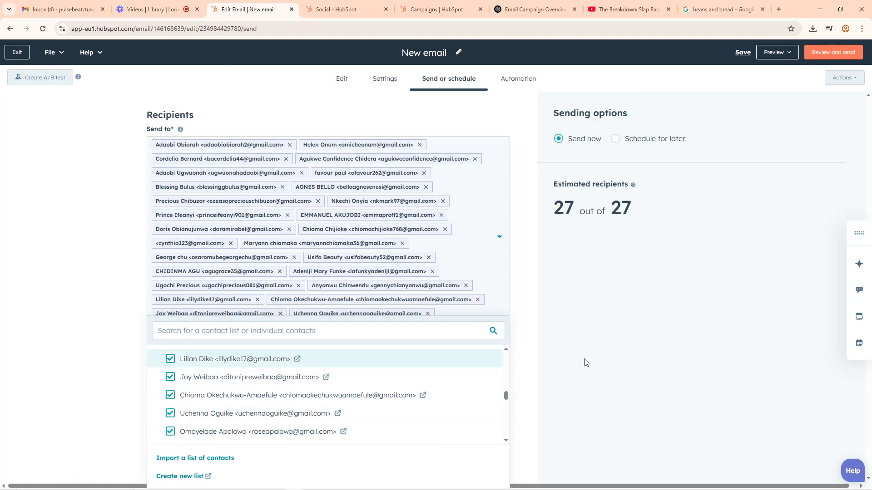
{"action": "scroll", "coordinate": [288, 398], "scroll_direction": "down", "scroll_amount": 3}
{"action": "scroll", "coordinate": [288, 398], "scroll_direction": "up", "scroll_amount": 3}
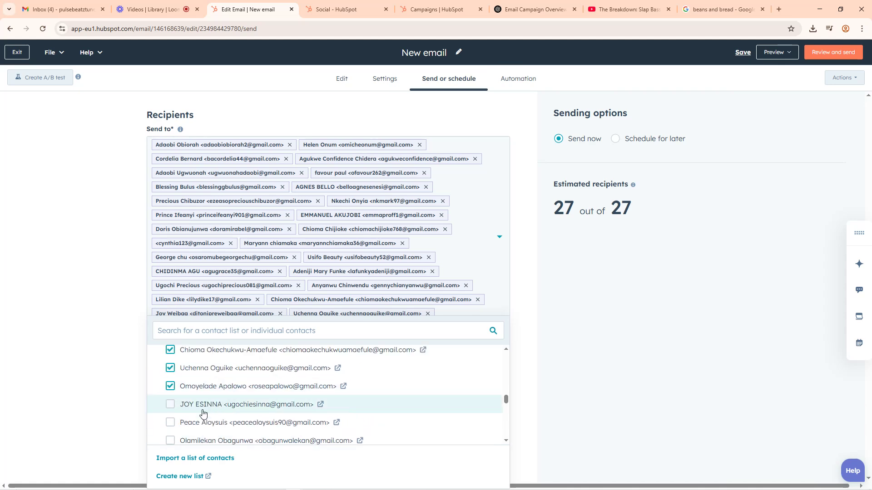
{"action": "left_click", "coordinate": [170, 404]}
{"action": "left_click", "coordinate": [171, 423]}
{"action": "scroll", "coordinate": [171, 420], "scroll_direction": "down", "scroll_amount": 1}
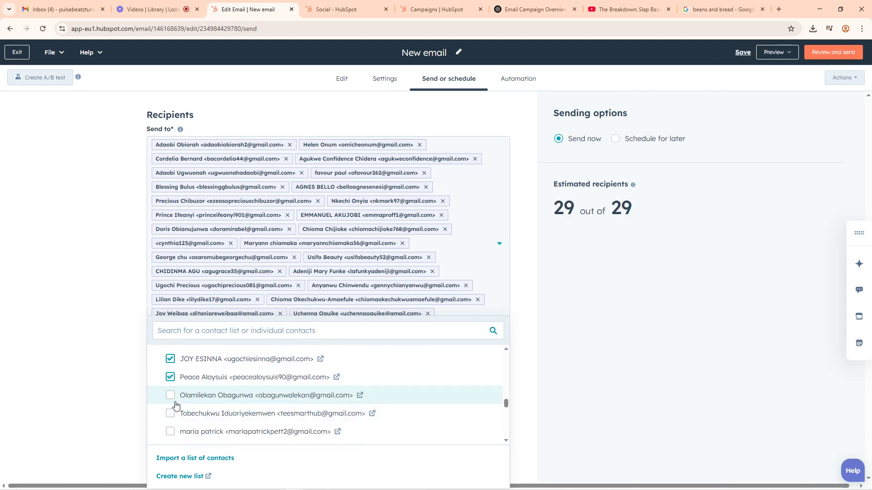
{"action": "left_click", "coordinate": [170, 395]}
{"action": "left_click", "coordinate": [170, 413]}
{"action": "left_click", "coordinate": [170, 431]}
{"action": "scroll", "coordinate": [191, 400], "scroll_direction": "down", "scroll_amount": 5}
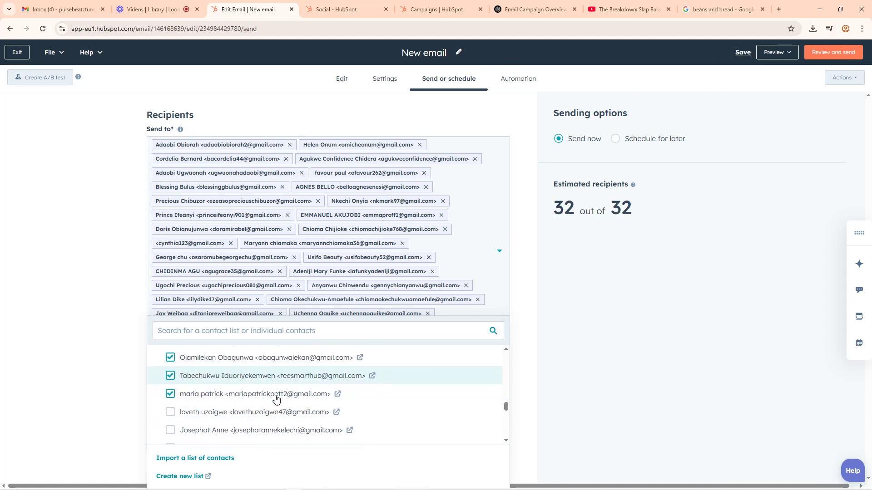
Step: Add the last seven individual contacts at the end of the contact list to the Send to recipients
{"action": "scroll", "coordinate": [185, 418], "scroll_direction": "down", "scroll_amount": 5}
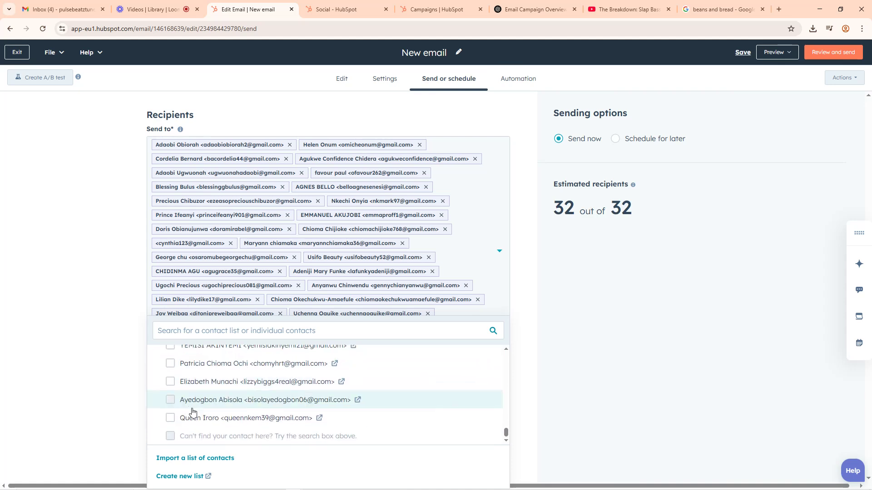
{"action": "left_click", "coordinate": [170, 418]}
{"action": "left_click", "coordinate": [172, 403]}
{"action": "left_click", "coordinate": [171, 381]}
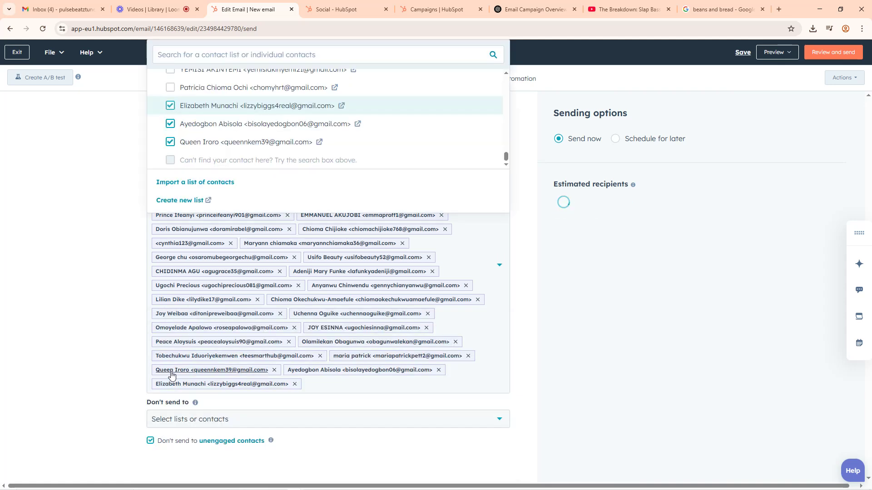
{"action": "scroll", "coordinate": [194, 145], "scroll_direction": "up", "scroll_amount": 1}
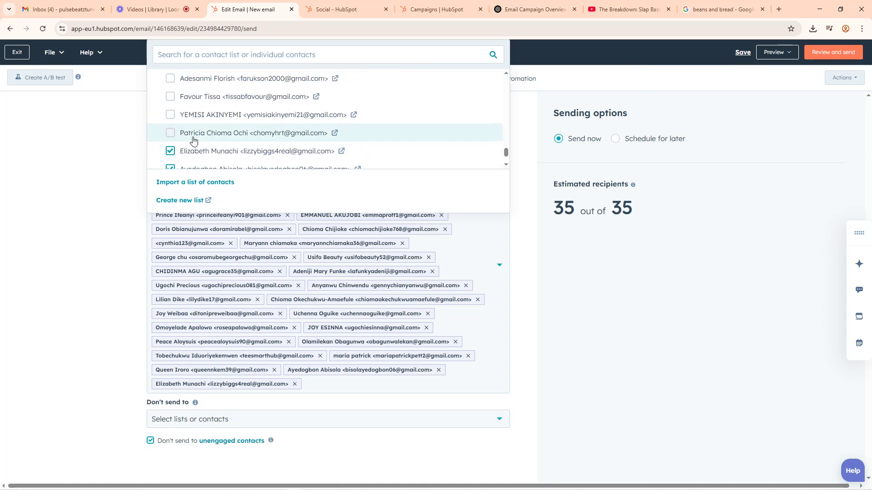
{"action": "left_click", "coordinate": [170, 134]}
{"action": "left_click", "coordinate": [170, 116]}
{"action": "left_click", "coordinate": [170, 96]}
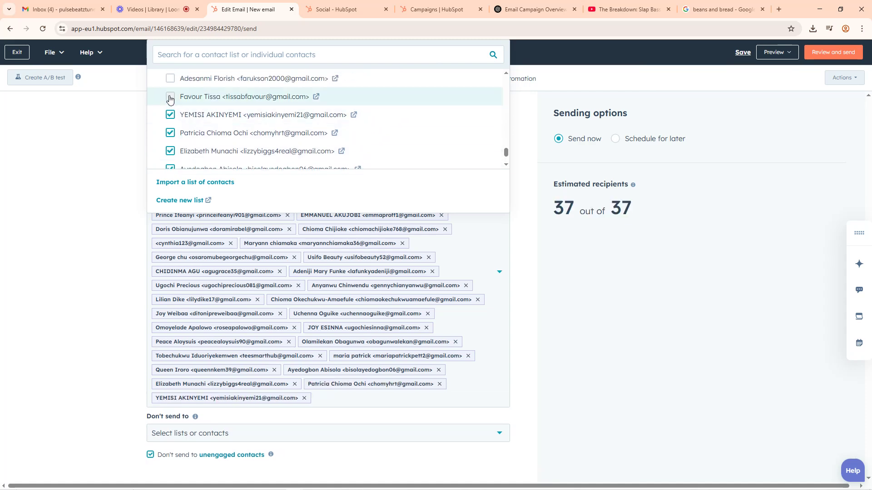
{"action": "left_click", "coordinate": [170, 78]}
Step: Work upward through the contact list and add the next seven unselected contacts to the Send to recipients
{"action": "scroll", "coordinate": [186, 113], "scroll_direction": "up", "scroll_amount": 1}
{"action": "scroll", "coordinate": [184, 113], "scroll_direction": "up", "scroll_amount": 2}
{"action": "scroll", "coordinate": [181, 119], "scroll_direction": "down", "scroll_amount": 1}
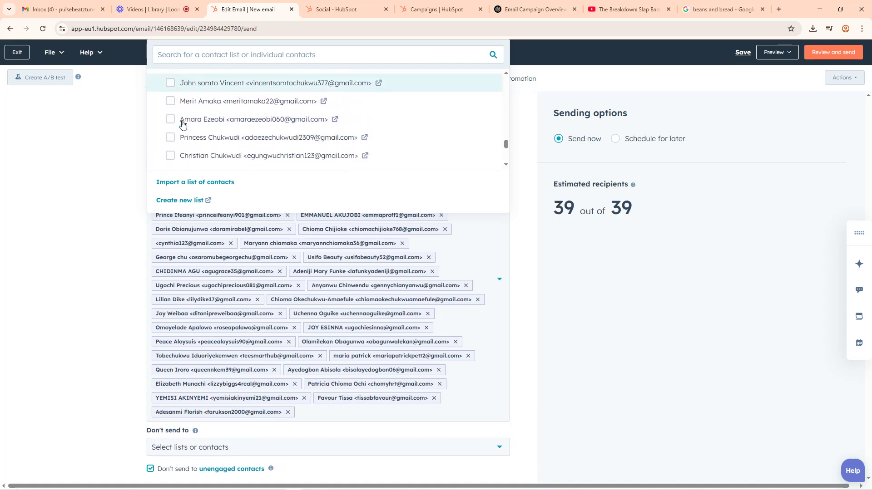
{"action": "left_click", "coordinate": [171, 154]}
{"action": "left_click", "coordinate": [170, 137]}
{"action": "left_click", "coordinate": [171, 120]}
{"action": "scroll", "coordinate": [172, 127], "scroll_direction": "down", "scroll_amount": 1}
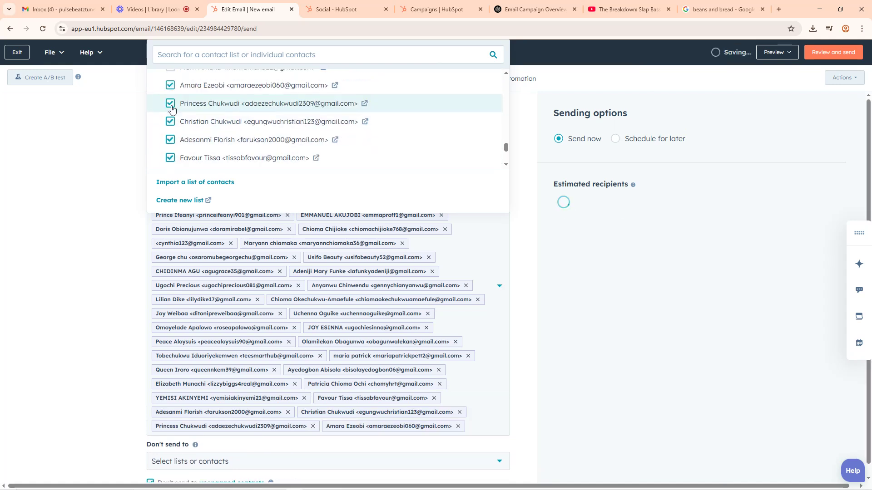
{"action": "scroll", "coordinate": [174, 133], "scroll_direction": "up", "scroll_amount": 3}
{"action": "left_click", "coordinate": [171, 146]}
{"action": "left_click", "coordinate": [170, 128]}
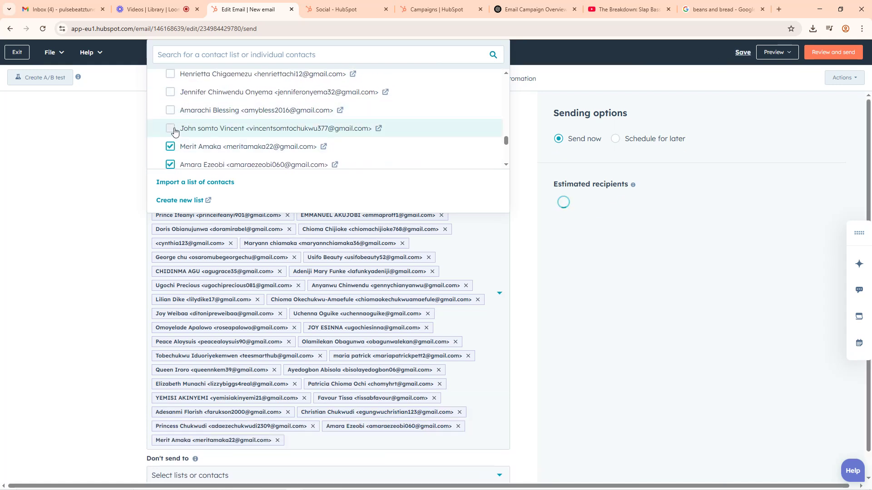
{"action": "left_click", "coordinate": [171, 110]}
{"action": "left_click", "coordinate": [170, 93]}
Step: Add the four contacts still unselected in the middle of the list to Send to, and close the recipient list
{"action": "scroll", "coordinate": [173, 100], "scroll_direction": "up", "scroll_amount": 1}
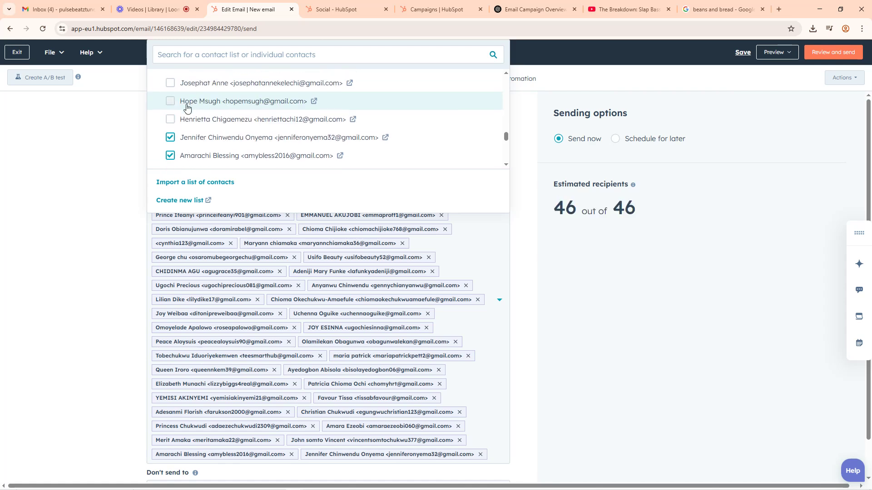
{"action": "left_click", "coordinate": [170, 119]}
{"action": "left_click", "coordinate": [170, 101]}
{"action": "left_click", "coordinate": [171, 83]}
{"action": "scroll", "coordinate": [184, 109], "scroll_direction": "up", "scroll_amount": 1}
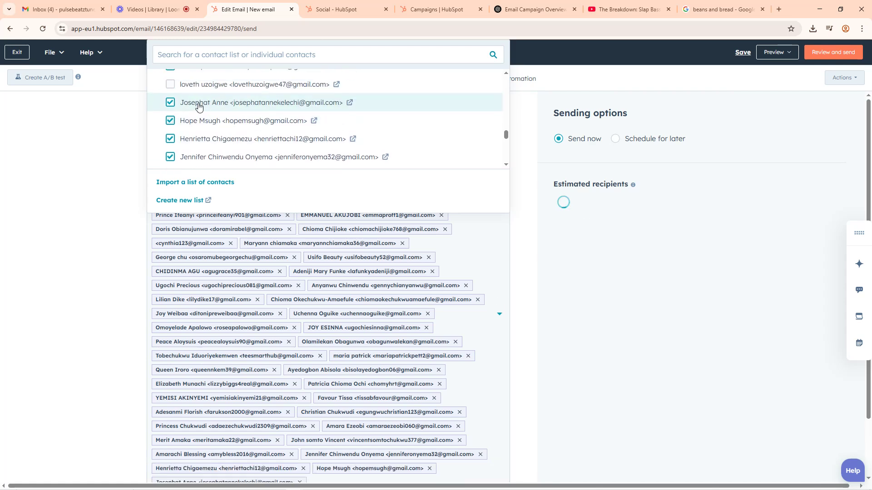
{"action": "scroll", "coordinate": [185, 119], "scroll_direction": "up", "scroll_amount": 3}
{"action": "left_click", "coordinate": [170, 155]}
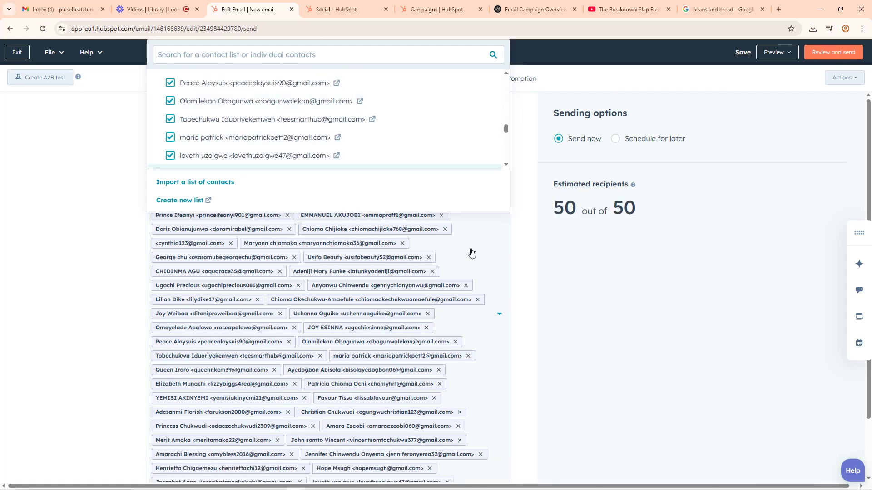
{"action": "left_click", "coordinate": [532, 252]}
Step: Review the full set of selected recipients and the lists and contacts available for exclusion under Don't send to
{"action": "scroll", "coordinate": [335, 358], "scroll_direction": "down", "scroll_amount": 2}
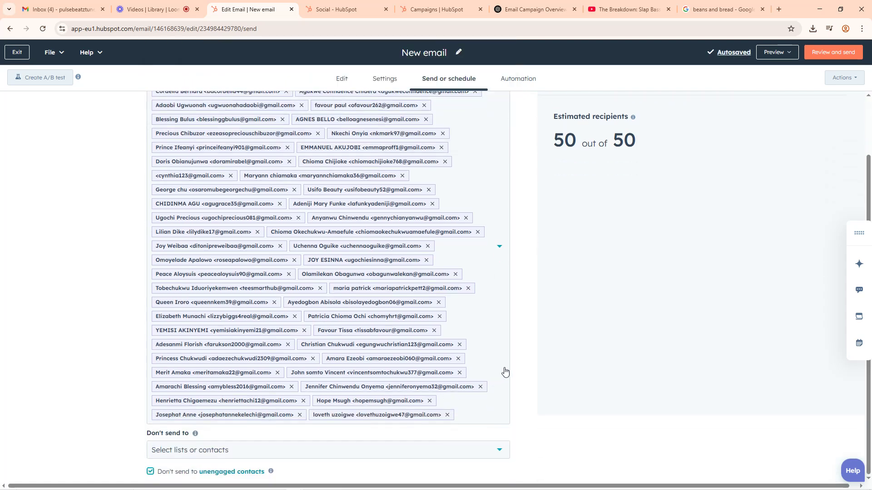
{"action": "scroll", "coordinate": [749, 160], "scroll_direction": "up", "scroll_amount": 2}
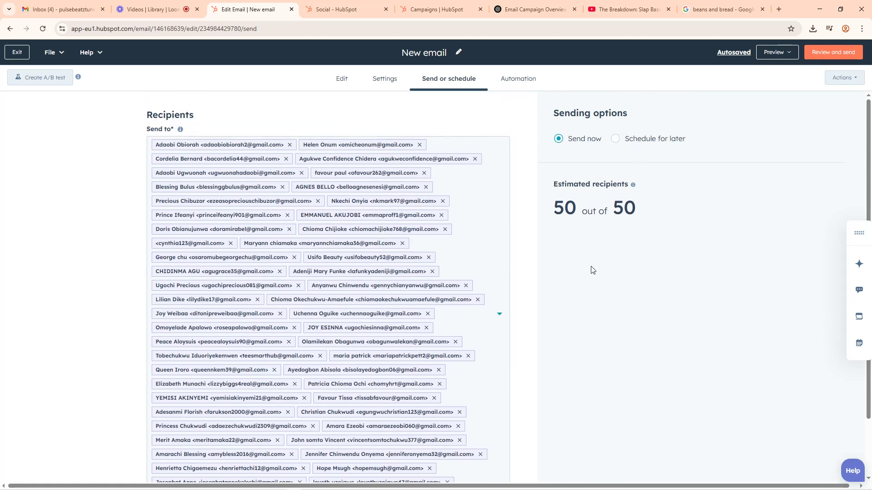
{"action": "scroll", "coordinate": [591, 268], "scroll_direction": "down", "scroll_amount": 2}
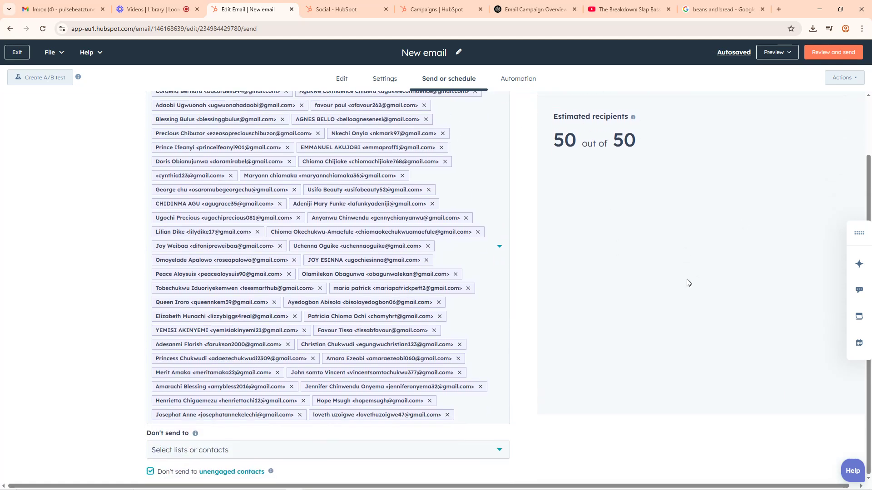
{"action": "left_click", "coordinate": [173, 451]}
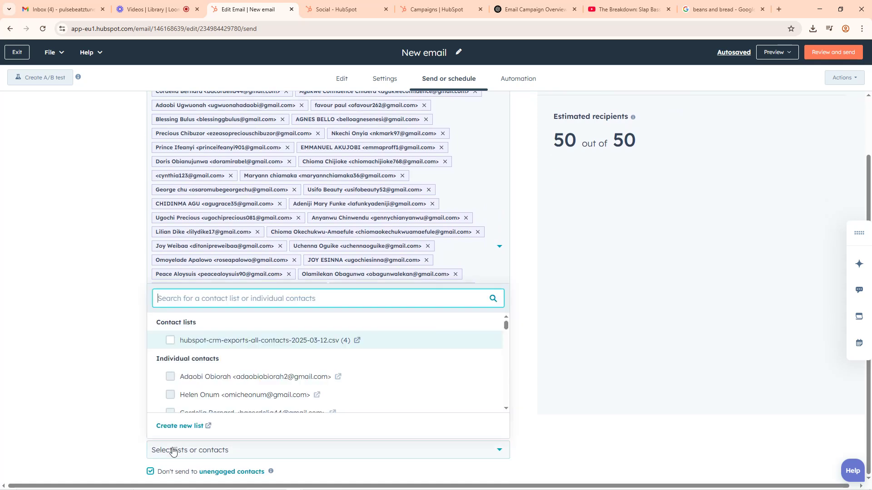
{"action": "left_click", "coordinate": [131, 346]}
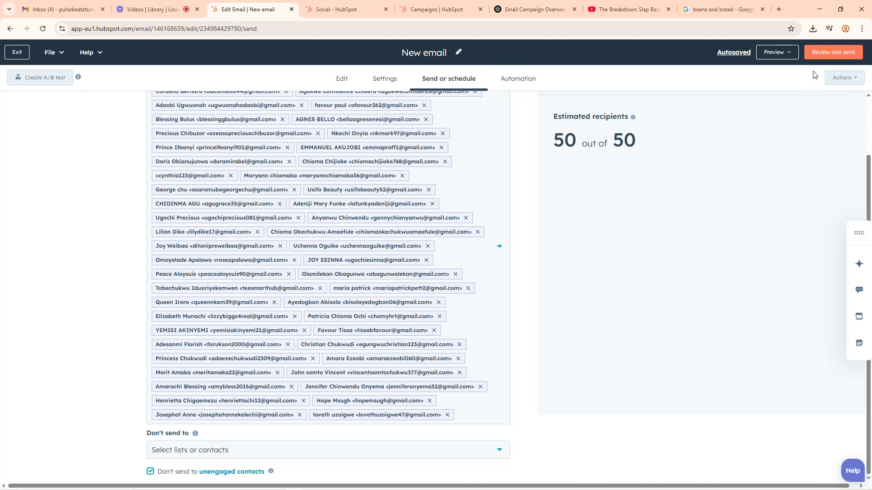
Step: Go to the missing subject line from the pre-send review and set it to "Get Your Special Otanwa Nutritious Akara & Combo for Less"
{"action": "mouse_move", "coordinate": [818, 58]}
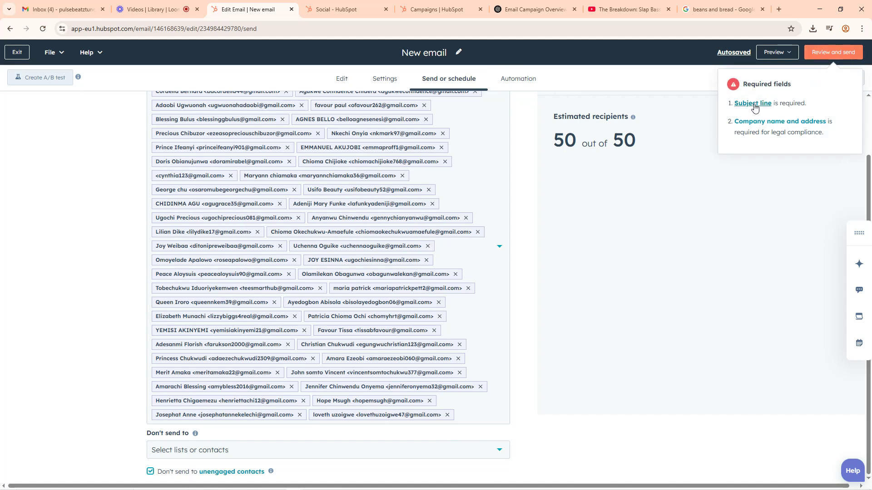
{"action": "left_click", "coordinate": [753, 105]}
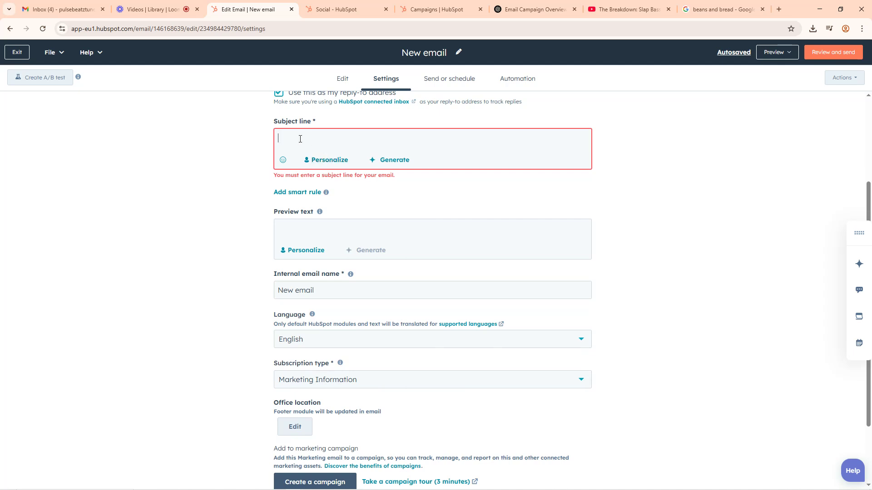
{"action": "type", "text": "Bu"}
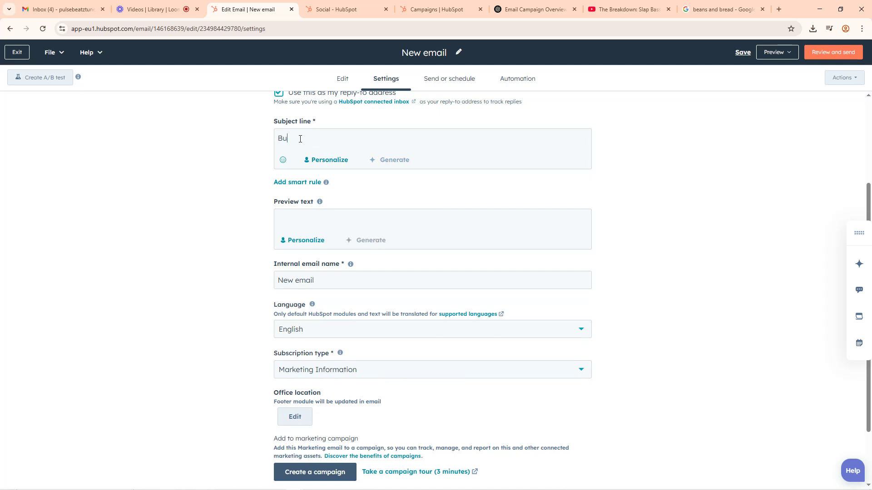
{"action": "key", "text": "BackSpace"}
{"action": "key", "text": "BackSpace"}
{"action": "type", "text": "S"}
{"action": "key", "text": "BackSpace"}
{"action": "type", "text": "your"}
{"action": "key", "text": "BackSpace"}
{"action": "key", "text": "BackSpace"}
{"action": "key", "text": "BackSpace"}
{"action": "key", "text": "BackSpace"}
{"action": "type", "text": "Your Special Otanwa Nut"}
{"action": "type", "text": "ritious Akara & Combo for Less"}
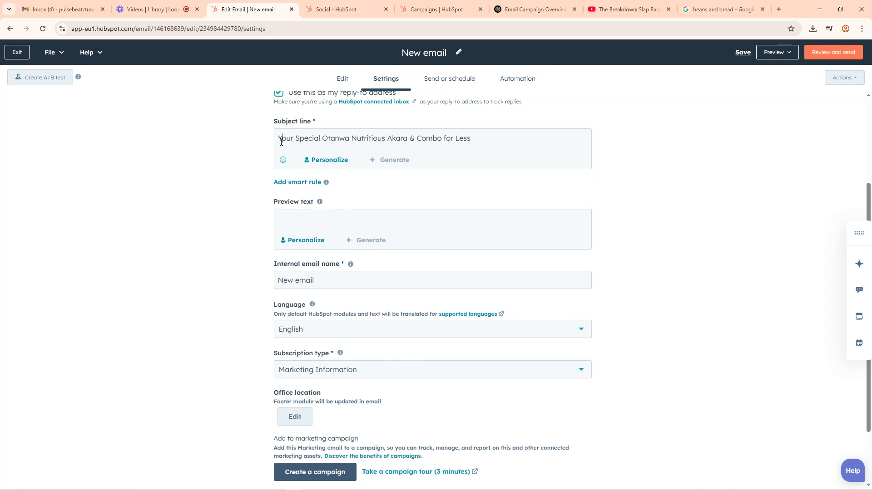
{"action": "left_click", "coordinate": [279, 140]}
{"action": "type", "text": "Get"}
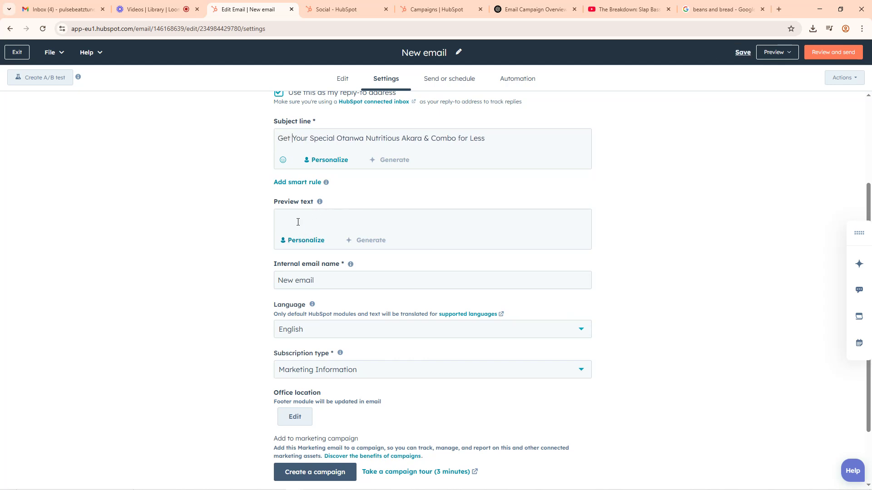
Step: Look over the remaining email settings, the email design and the recipients page again
{"action": "scroll", "coordinate": [345, 290], "scroll_direction": "down", "scroll_amount": 2}
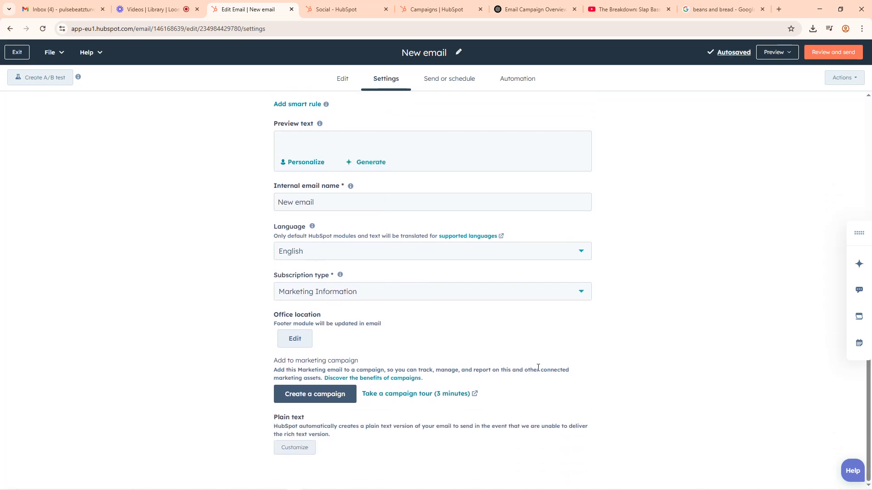
{"action": "scroll", "coordinate": [410, 327], "scroll_direction": "up", "scroll_amount": 5}
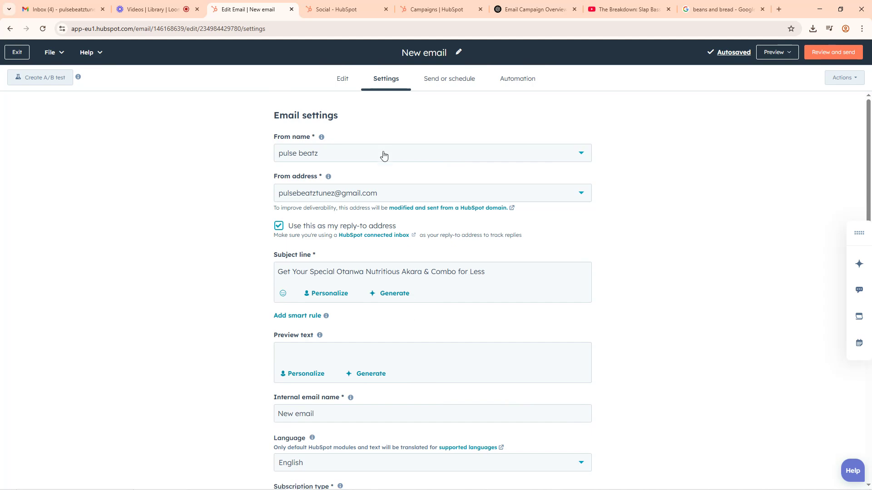
{"action": "left_click", "coordinate": [342, 80]}
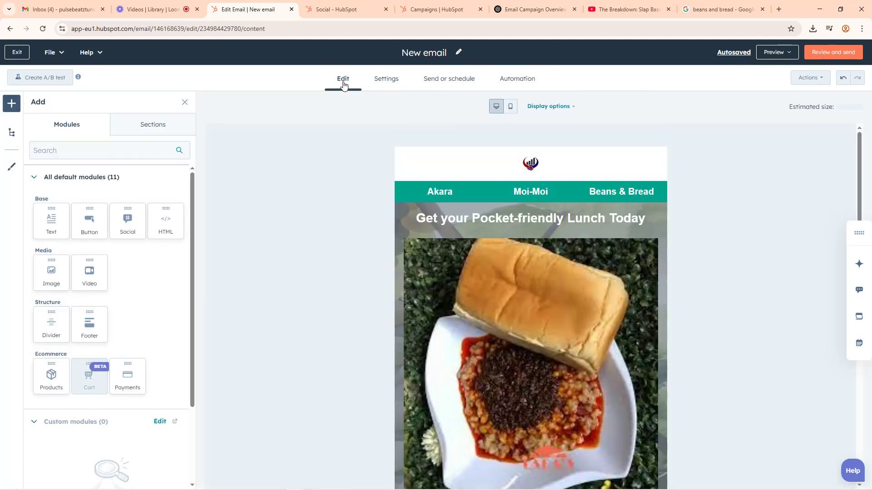
{"action": "left_click", "coordinate": [386, 81]}
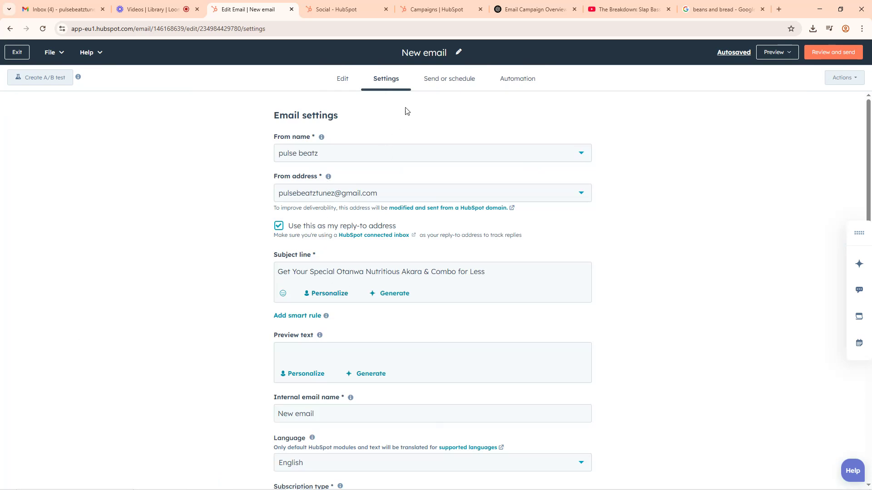
{"action": "left_click", "coordinate": [440, 80]}
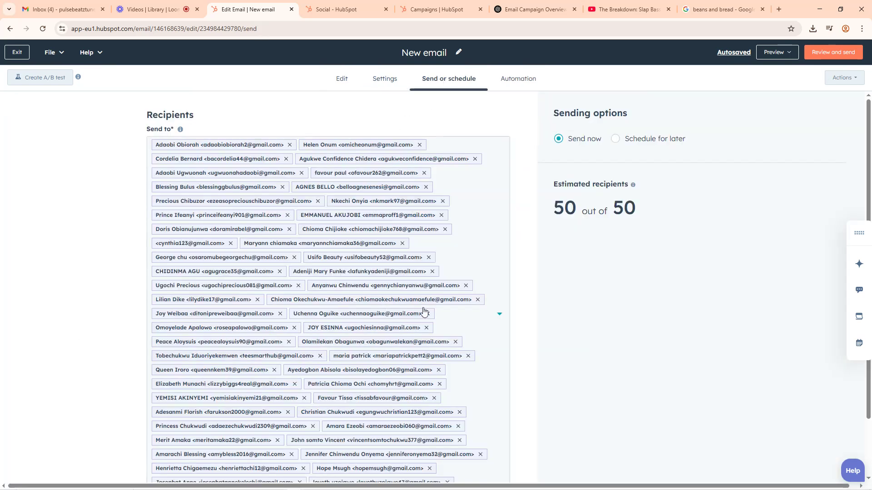
{"action": "scroll", "coordinate": [423, 311], "scroll_direction": "down", "scroll_amount": 2}
{"action": "scroll", "coordinate": [449, 282], "scroll_direction": "up", "scroll_amount": 2}
Step: Open the missing company name and address from the pre-send review and enter Otanwa Nigeria PLC as the footer's company name
{"action": "left_click", "coordinate": [825, 54]}
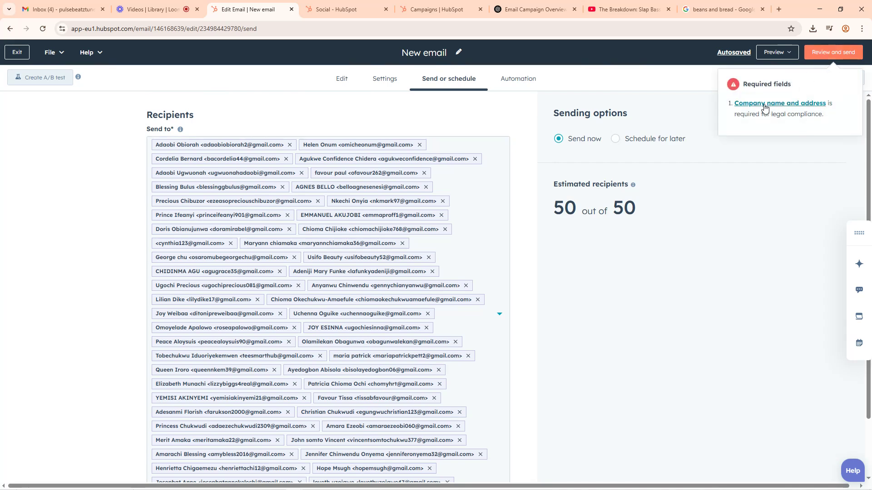
{"action": "left_click", "coordinate": [793, 104]}
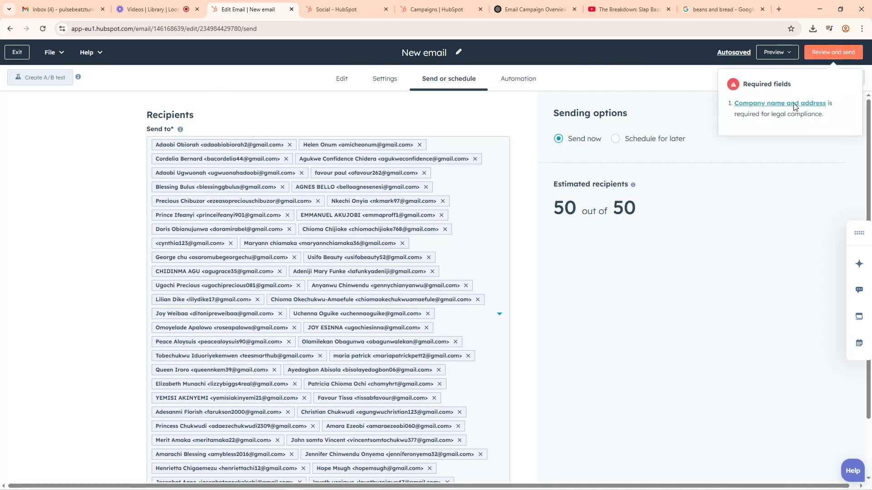
{"action": "left_click", "coordinate": [605, 116]}
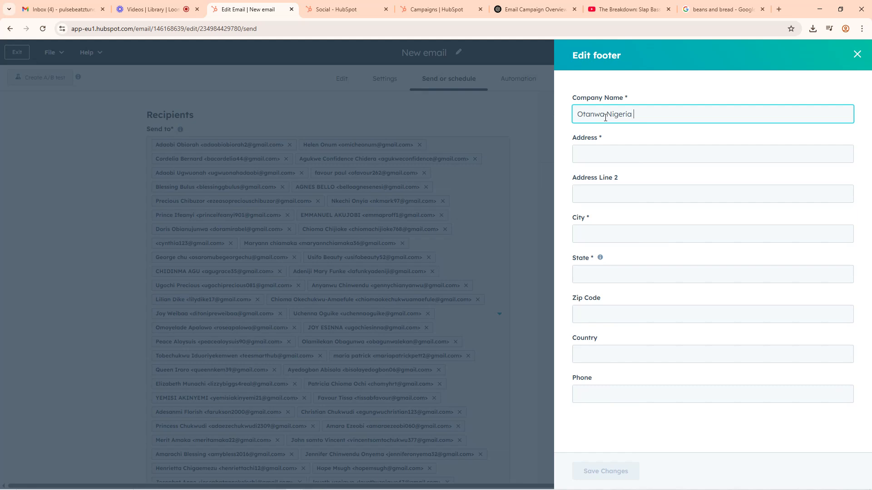
Step: Enter the company's street address in the footer details, correcting its capitalization and spacing and leaving the second address line empty
{"action": "left_click", "coordinate": [605, 155]}
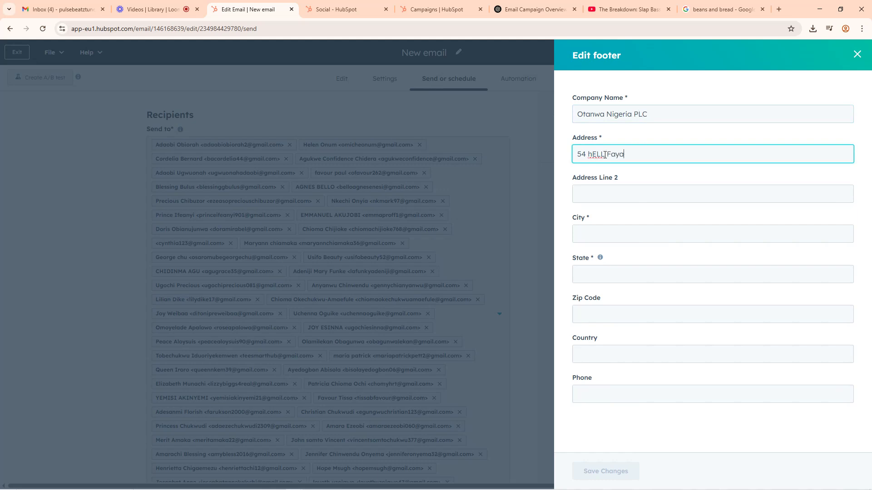
{"action": "key", "text": "BackSpace"}
{"action": "key", "text": "BackSpace"}
{"action": "key", "text": "BackSpace"}
{"action": "key", "text": "BackSpace"}
{"action": "key", "text": "BackSpace"}
{"action": "key", "text": "BackSpace"}
{"action": "key", "text": "BackSpace"}
{"action": "key", "text": "Tab"}
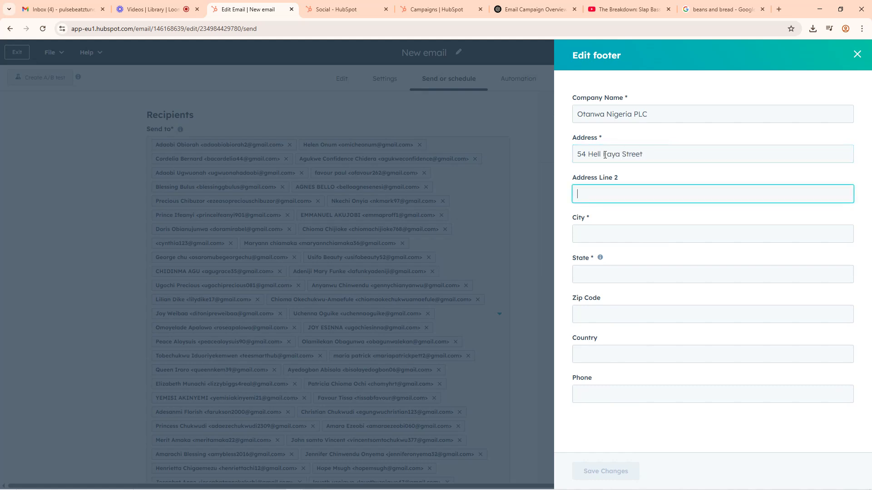
Step: Fill in the company's city and state in the email footer's address details
{"action": "left_click", "coordinate": [628, 228]}
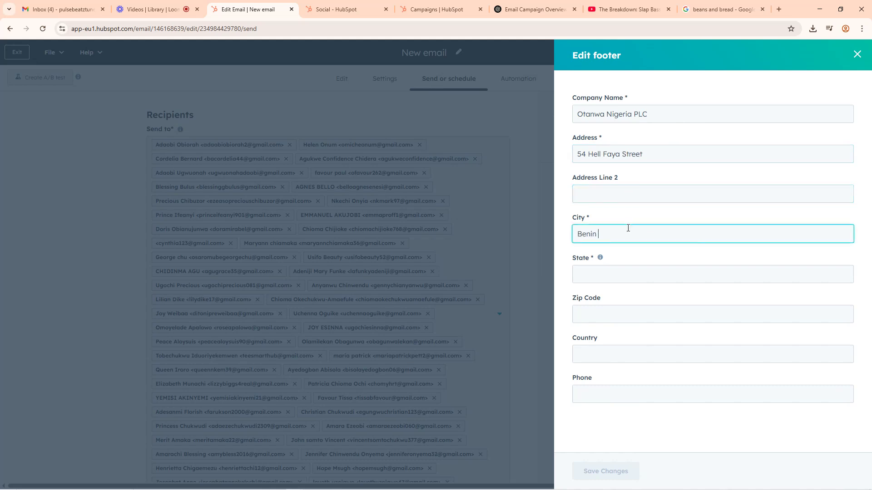
{"action": "type", "text": "Benin City"}
{"action": "key", "text": "Tab"}
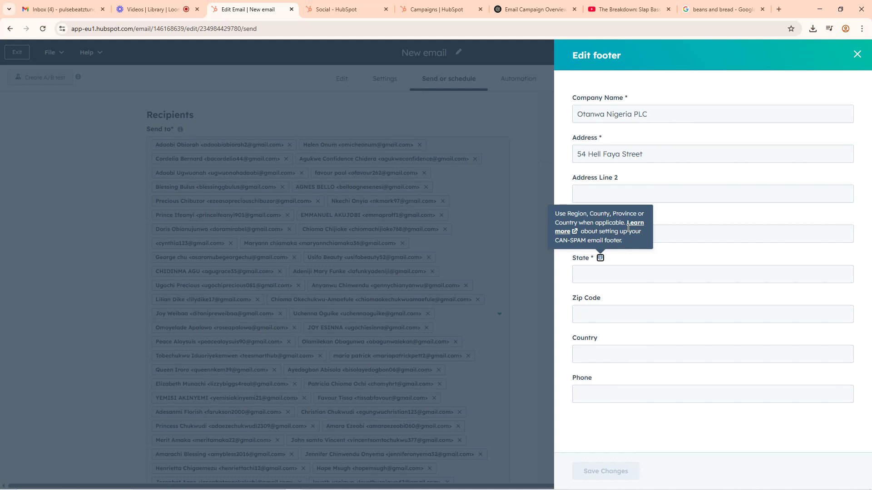
{"action": "left_click", "coordinate": [605, 278]}
{"action": "type", "text": "Edo"}
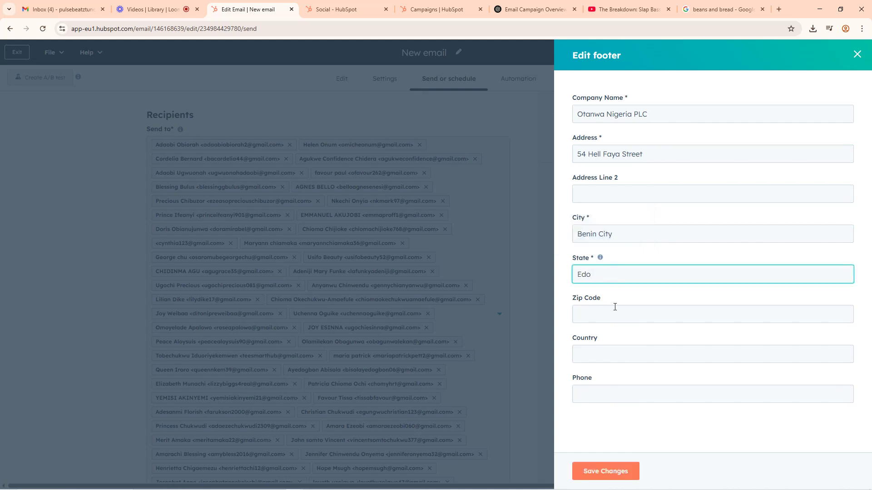
Step: Complete the footer with the zip code, the country Nigeria and the company's phone number, then save it without storing the address in the browser
{"action": "left_click", "coordinate": [618, 314]}
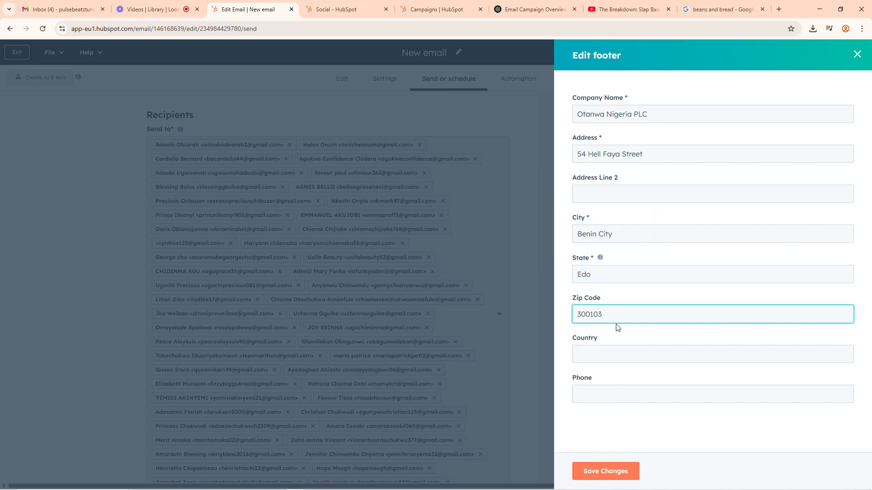
{"action": "left_click", "coordinate": [602, 356]}
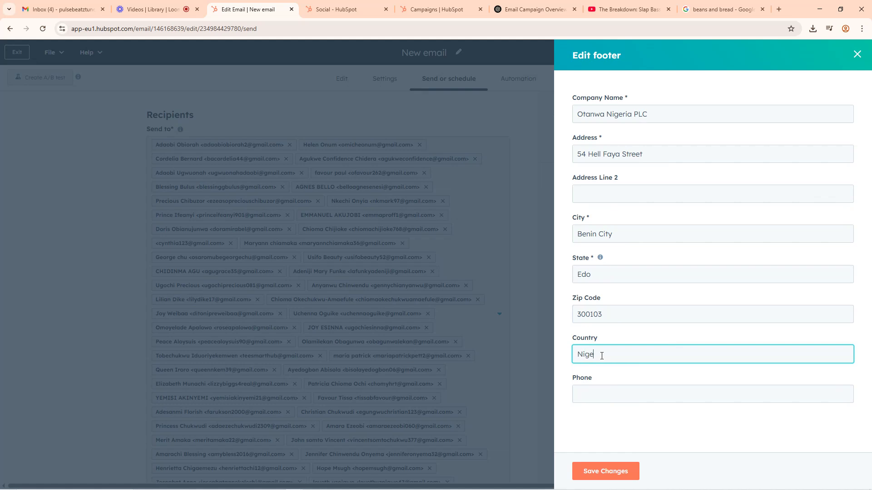
{"action": "left_click", "coordinate": [599, 397]}
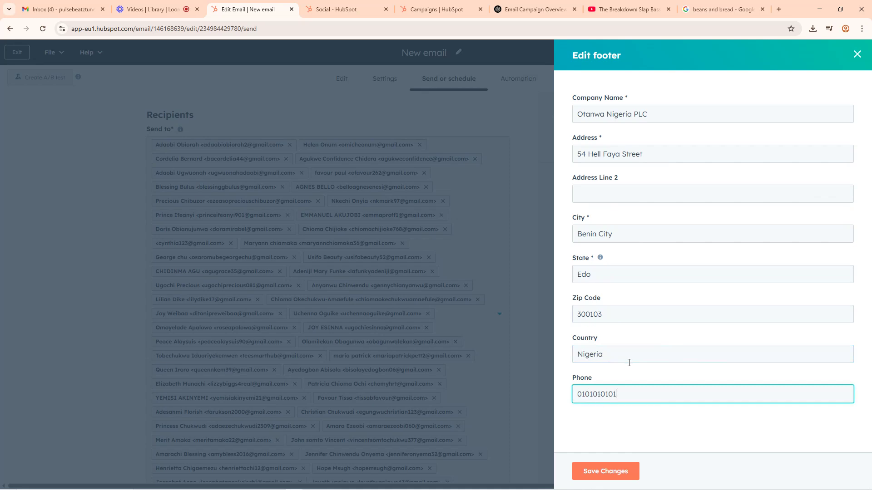
{"action": "left_click", "coordinate": [597, 472]}
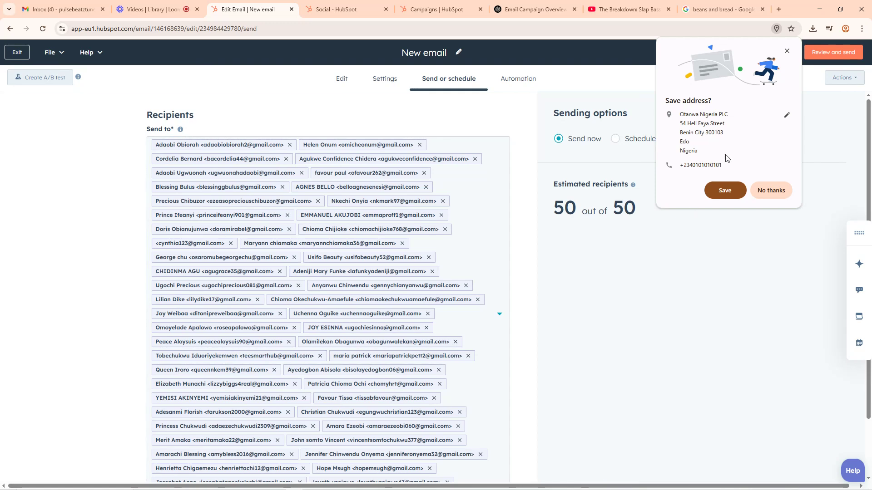
{"action": "left_click", "coordinate": [787, 51]}
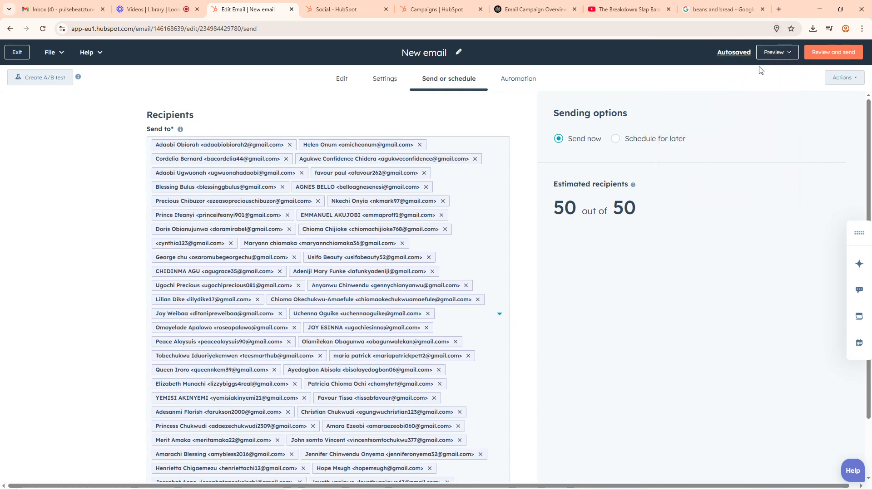
Step: Review the email and send it immediately to all selected contacts, dismissing the bot filtering notice
{"action": "left_click", "coordinate": [833, 53]}
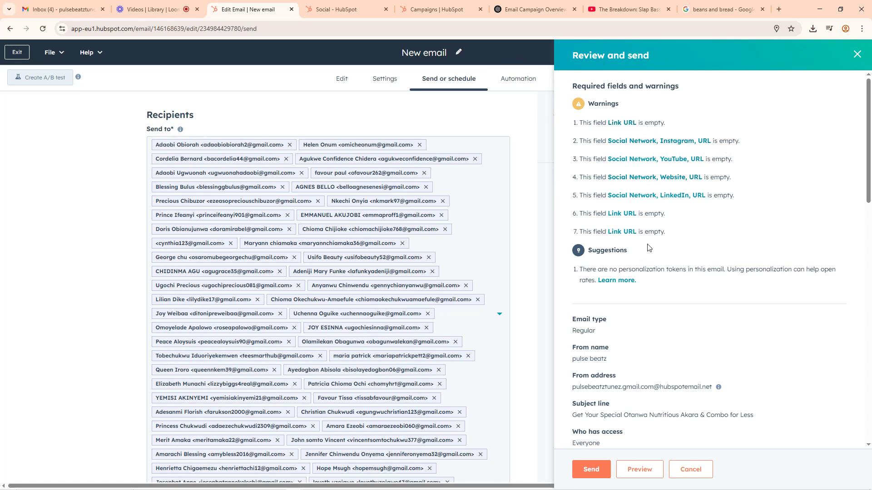
{"action": "left_click", "coordinate": [591, 471]}
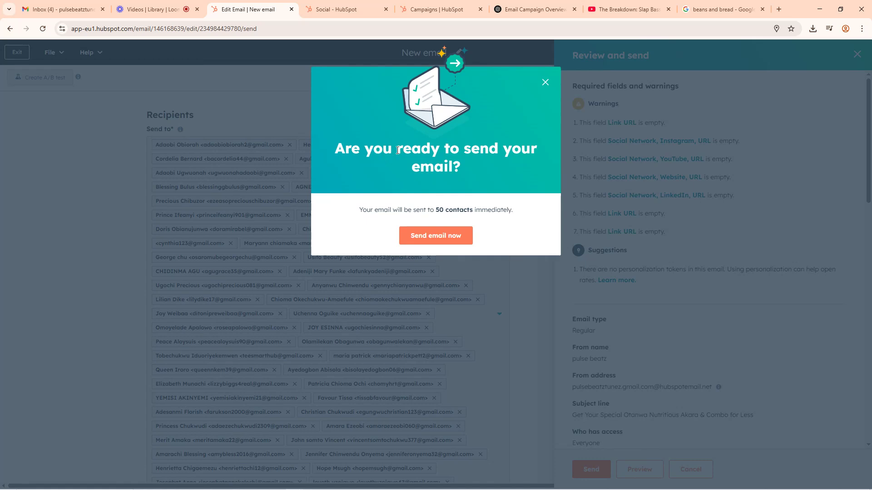
{"action": "left_click", "coordinate": [418, 236]}
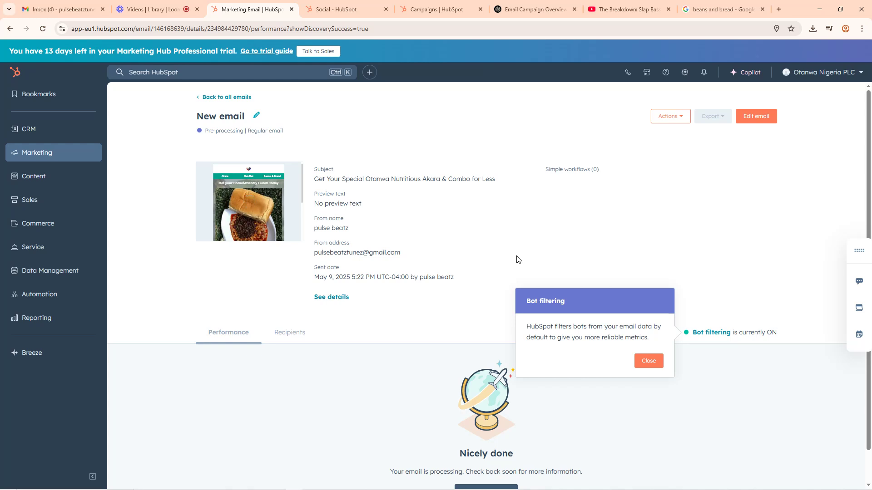
{"action": "left_click", "coordinate": [649, 361]}
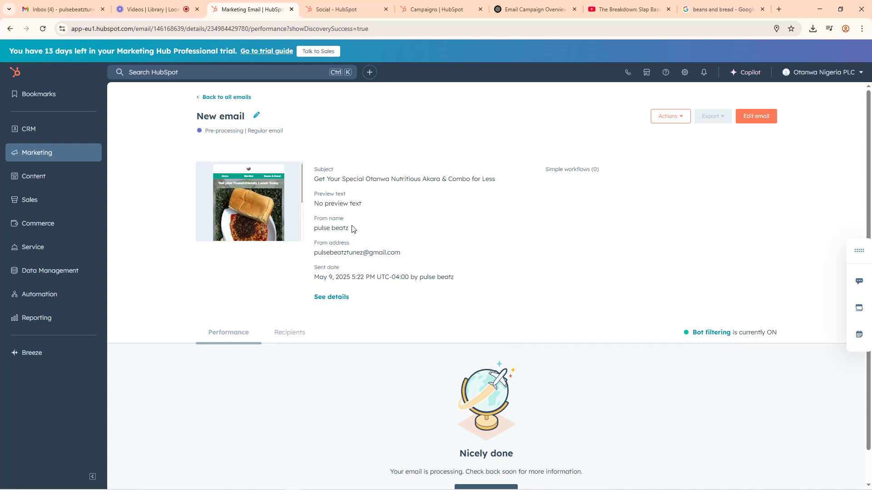
{"action": "scroll", "coordinate": [432, 238], "scroll_direction": "down", "scroll_amount": 1}
{"action": "scroll", "coordinate": [338, 233], "scroll_direction": "up", "scroll_amount": 1}
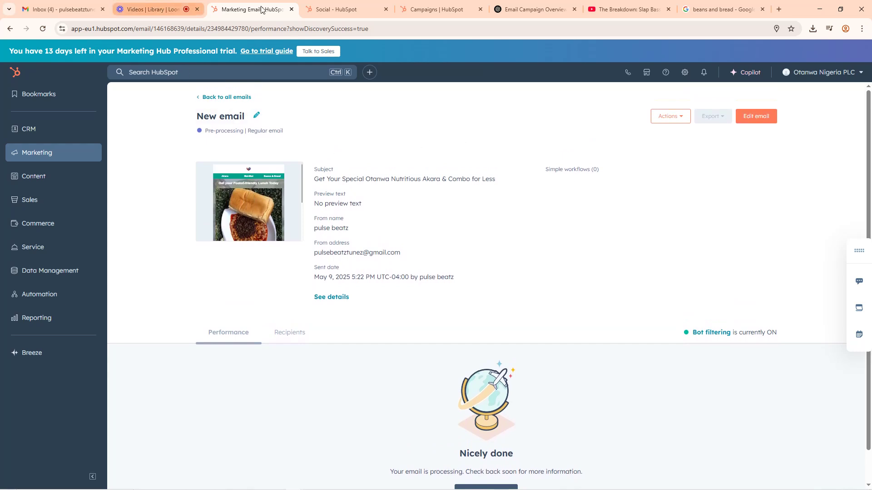
{"action": "left_click", "coordinate": [141, 3]}
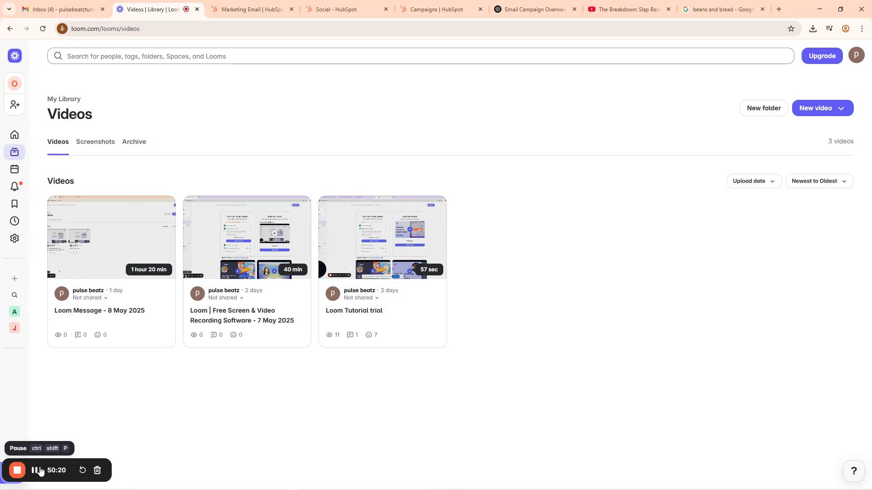
{"action": "left_click", "coordinate": [238, 4]}
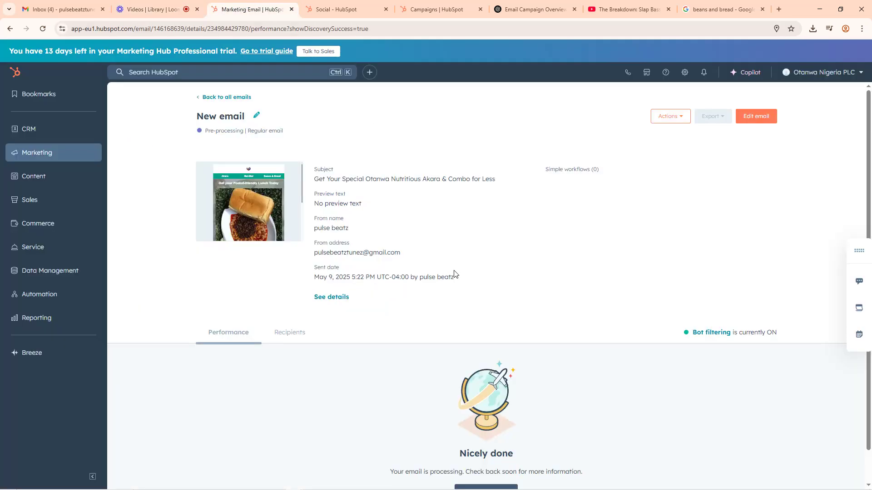
{"action": "scroll", "coordinate": [546, 305], "scroll_direction": "down", "scroll_amount": 2}
{"action": "scroll", "coordinate": [439, 307], "scroll_direction": "up", "scroll_amount": 2}
Step: Reload the sent email's performance page and check its processing status, bot filtering setting and email details
{"action": "left_click", "coordinate": [42, 29]}
{"action": "scroll", "coordinate": [719, 365], "scroll_direction": "down", "scroll_amount": 1}
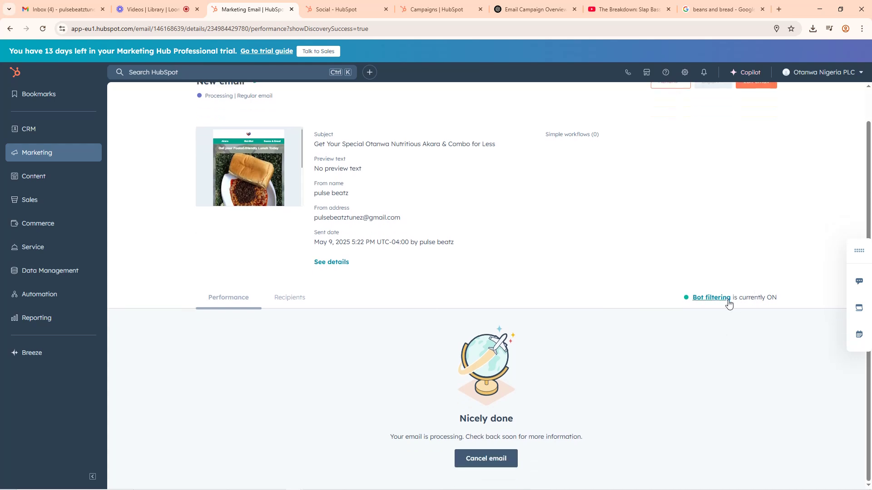
{"action": "left_click_drag", "start_coordinate": [789, 302], "coordinate": [689, 304]}
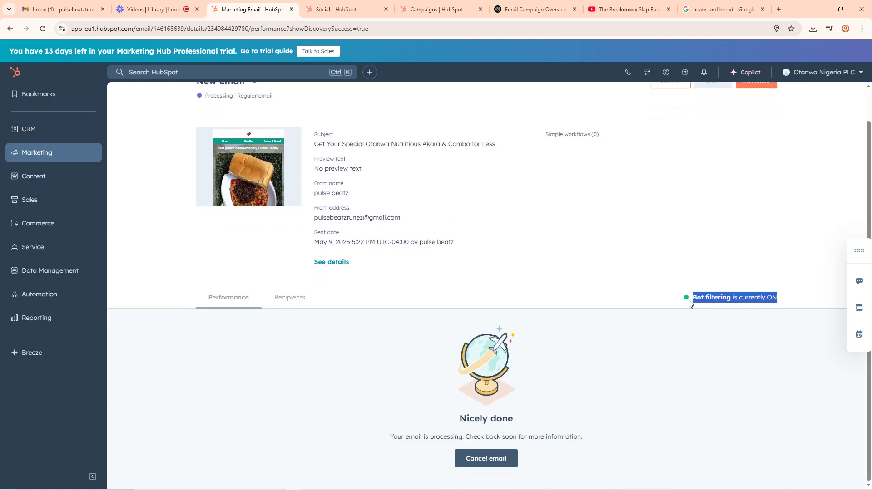
{"action": "left_click", "coordinate": [675, 337]}
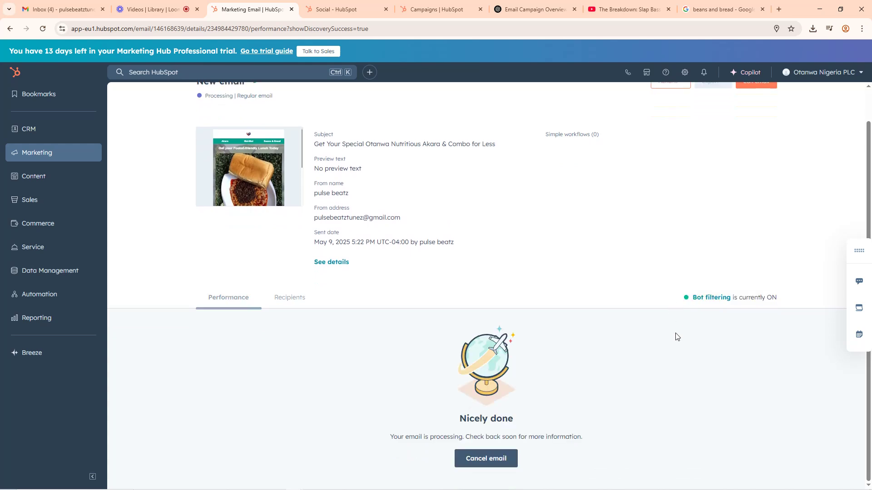
{"action": "left_click", "coordinate": [327, 265]}
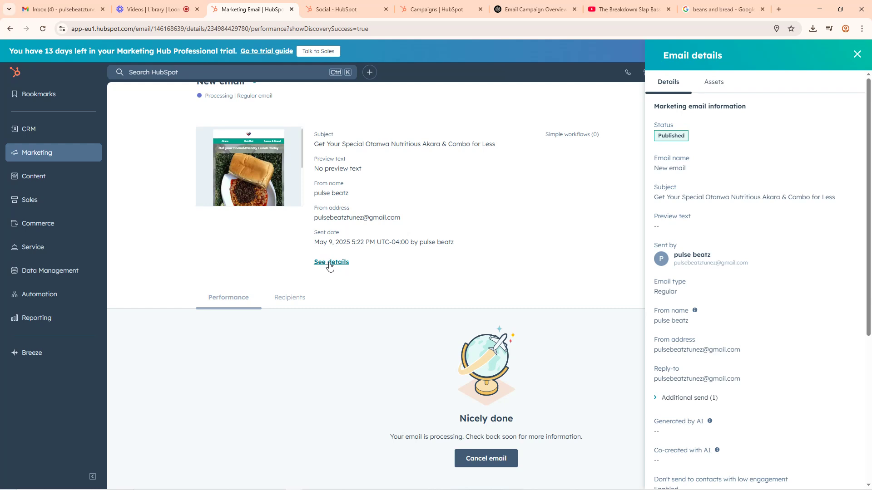
{"action": "left_click", "coordinate": [857, 55]}
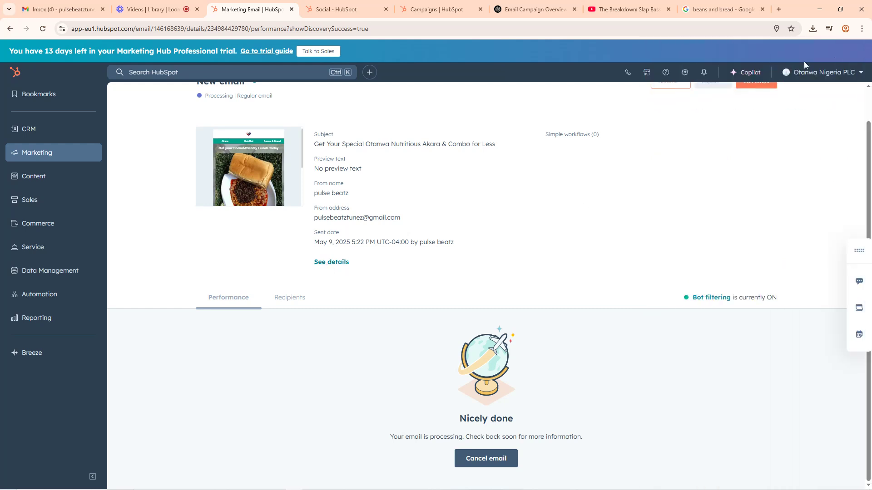
{"action": "scroll", "coordinate": [272, 244], "scroll_direction": "up", "scroll_amount": 1}
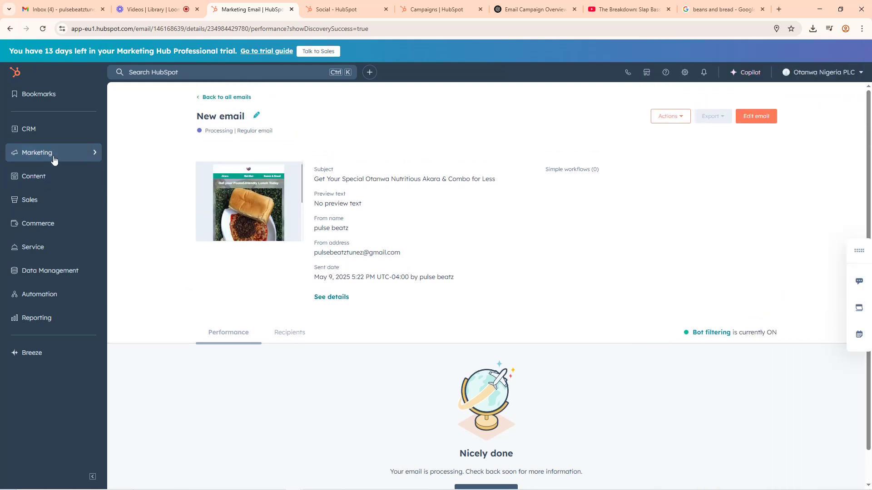
Step: Look through the scheduled and all-emails views of the marketing email list, ending on the performance page of "New email"
{"action": "left_click", "coordinate": [33, 157]}
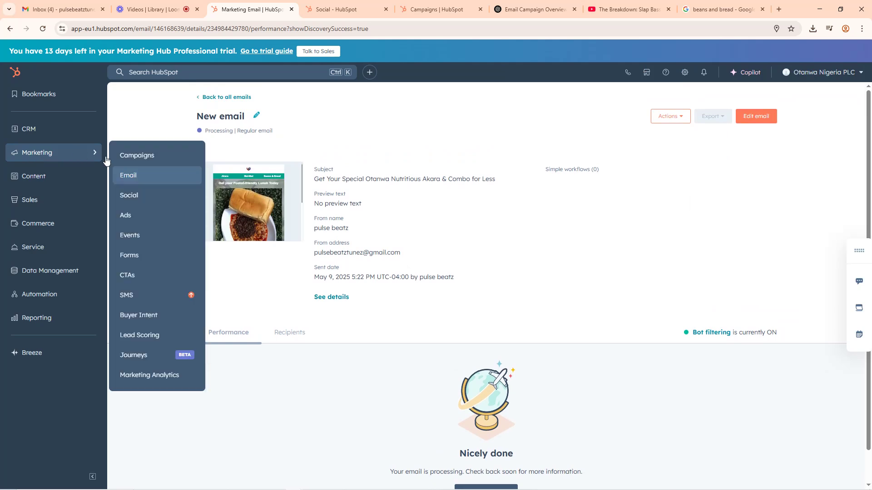
{"action": "left_click", "coordinate": [127, 178]}
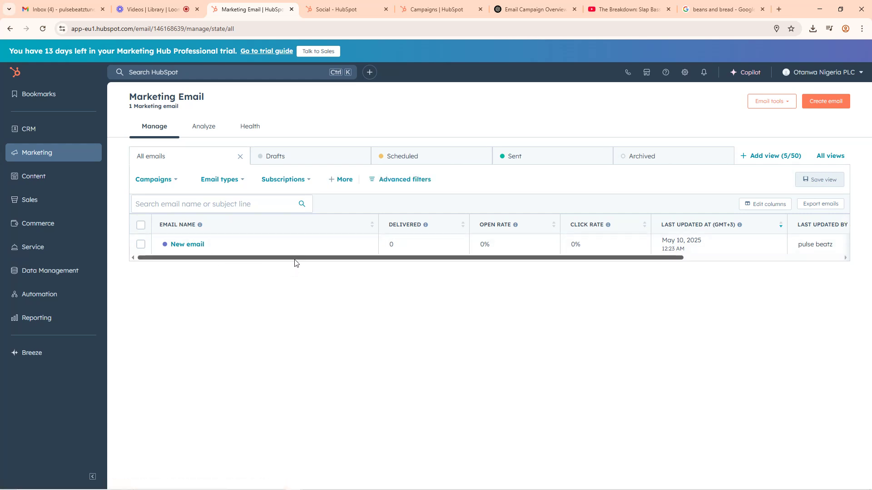
{"action": "mouse_move", "coordinate": [294, 259]}
{"action": "left_mouse_down"}
{"action": "mouse_move", "coordinate": [471, 263]}
{"action": "mouse_move", "coordinate": [294, 258]}
{"action": "left_mouse_up"}
{"action": "left_click", "coordinate": [416, 157]}
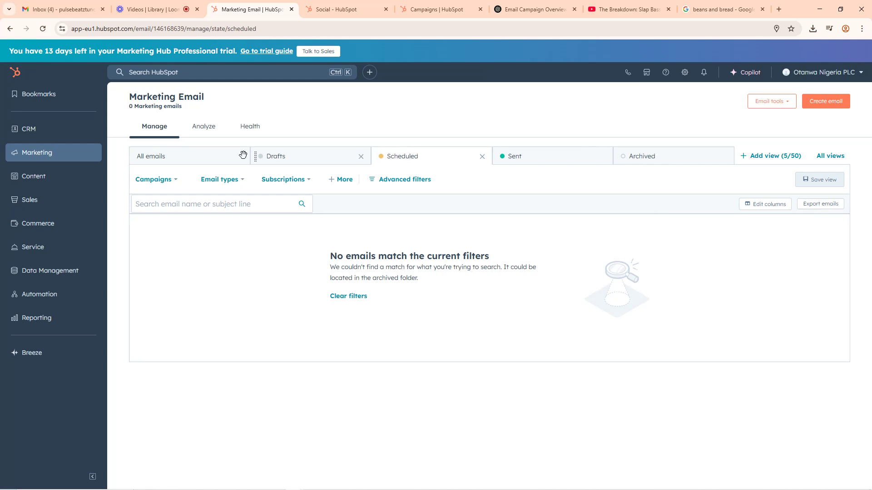
{"action": "left_click", "coordinate": [186, 159]}
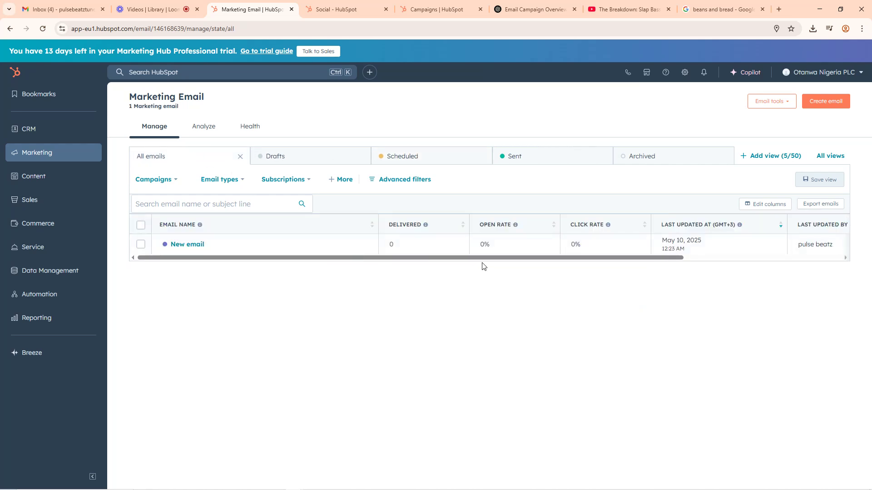
{"action": "mouse_move", "coordinate": [486, 262]}
{"action": "left_mouse_down"}
{"action": "mouse_move", "coordinate": [648, 266]}
{"action": "mouse_move", "coordinate": [477, 262]}
{"action": "left_mouse_up"}
{"action": "left_click", "coordinate": [191, 244]}
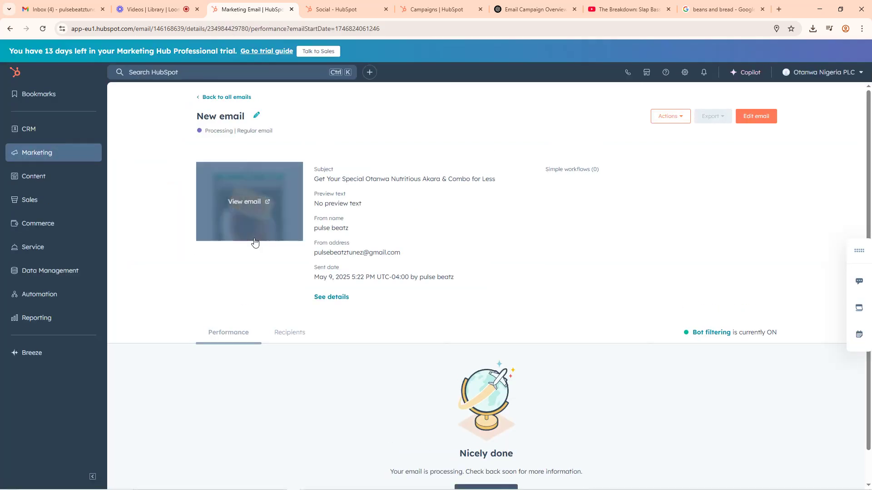
{"action": "scroll", "coordinate": [454, 335], "scroll_direction": "down", "scroll_amount": 1}
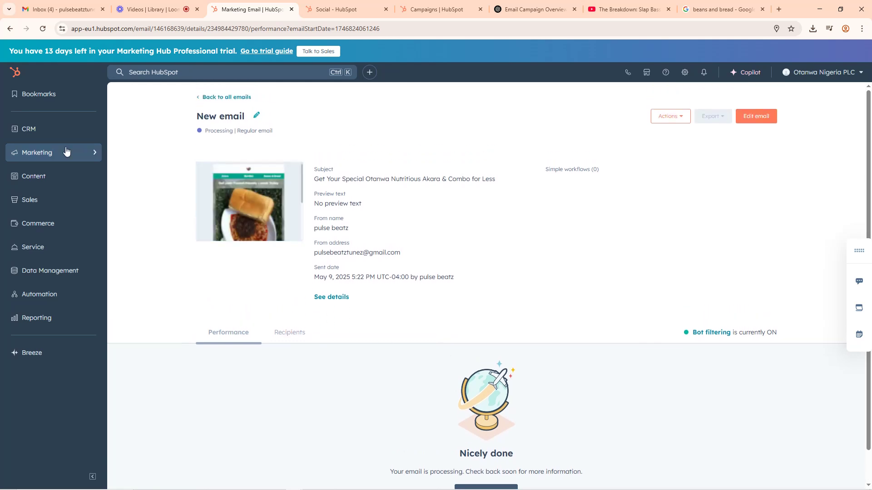
{"action": "left_click", "coordinate": [30, 154]}
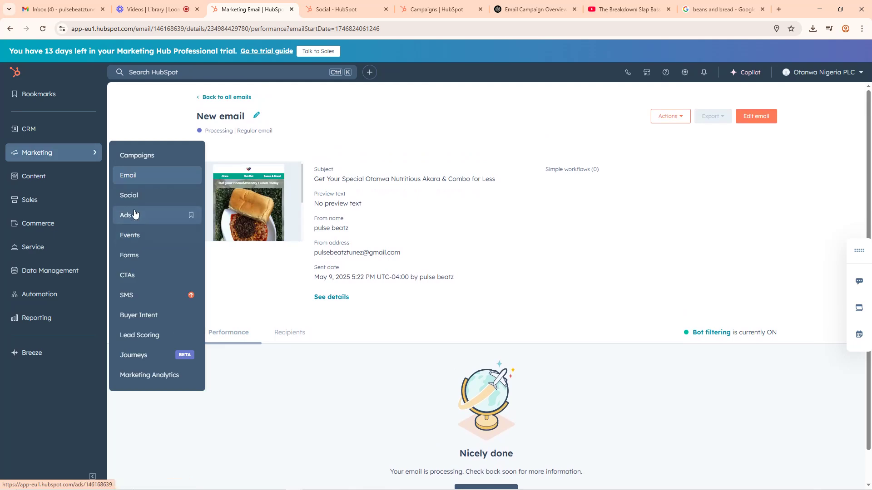
{"action": "left_click", "coordinate": [149, 6]}
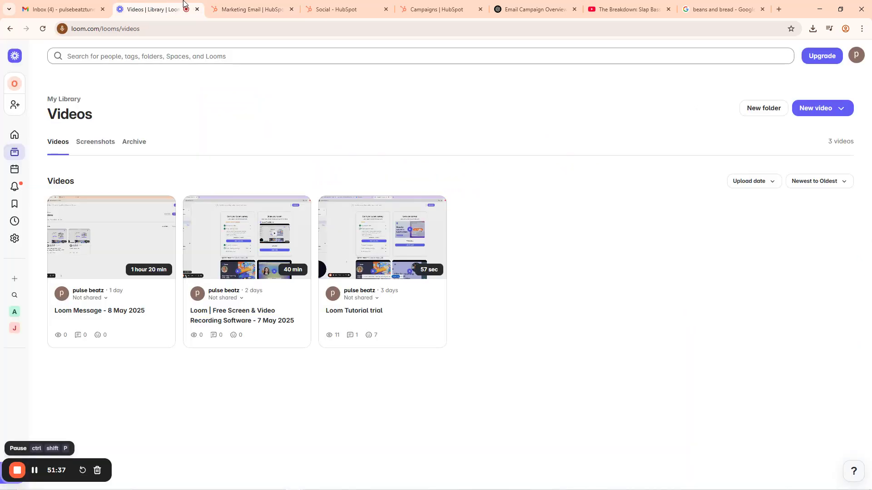
{"action": "left_click", "coordinate": [233, 5]}
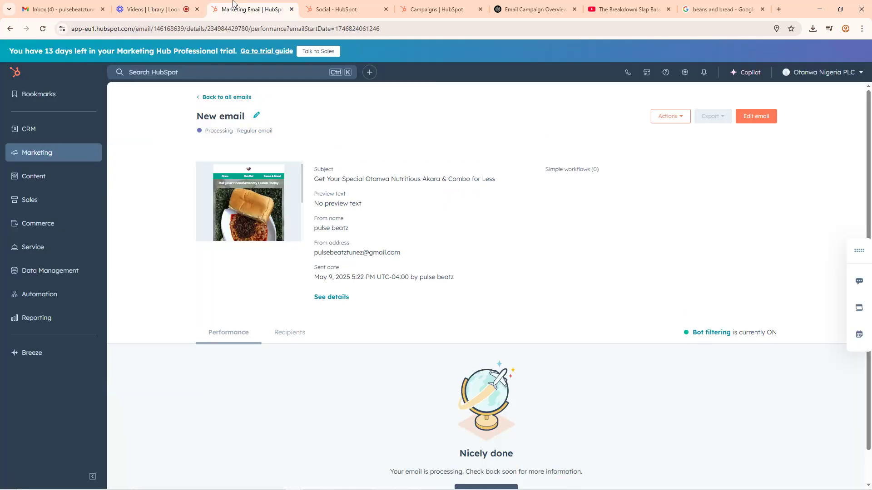
Step: Open the Social marketing tool and start creating new social posts, dismissing the introductory video
{"action": "left_click", "coordinate": [47, 159]}
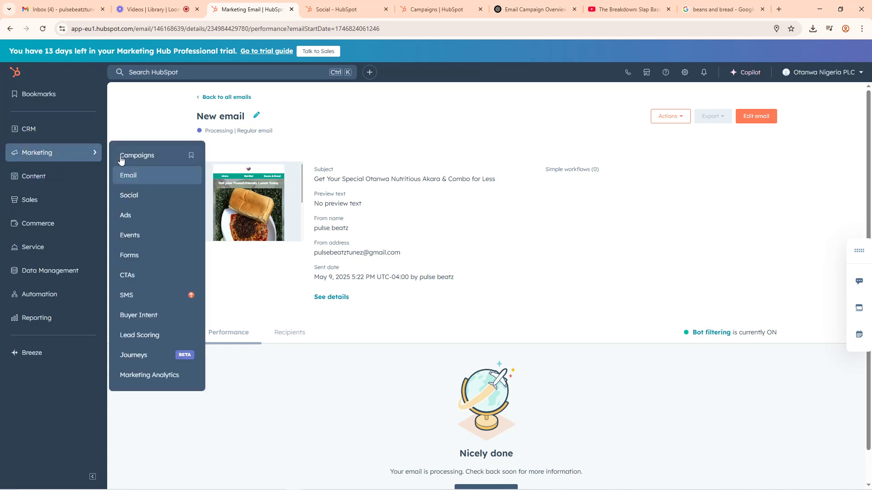
{"action": "left_click", "coordinate": [131, 197]}
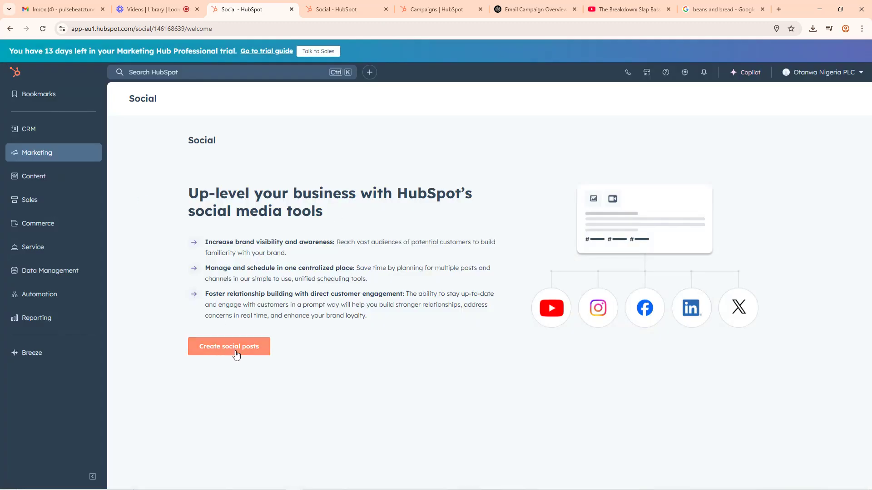
{"action": "left_click", "coordinate": [235, 354]}
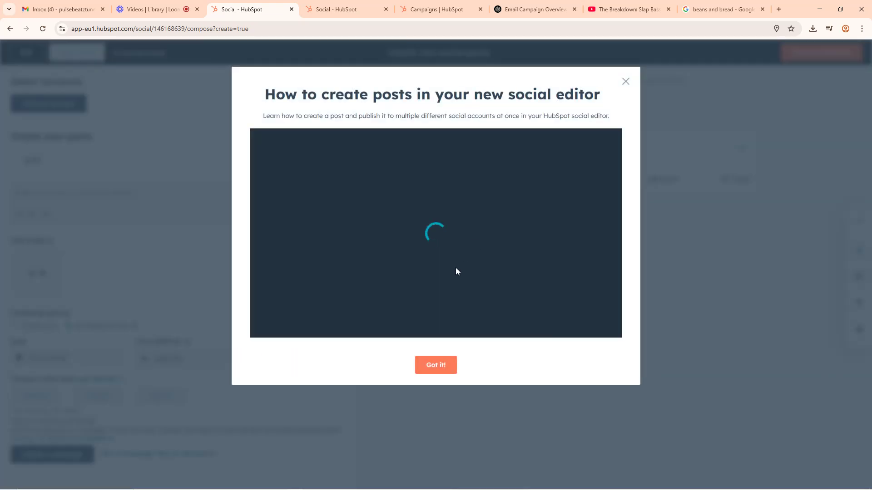
{"action": "left_click", "coordinate": [625, 82]}
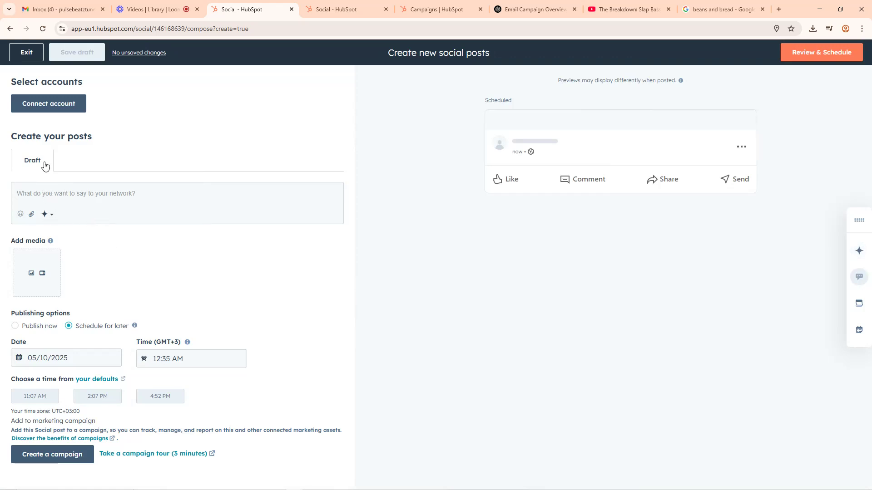
Step: Try to connect a YouTube account through the listed Google account, granting all requested permissions, and dismiss the resulting notice
{"action": "left_click", "coordinate": [49, 105]}
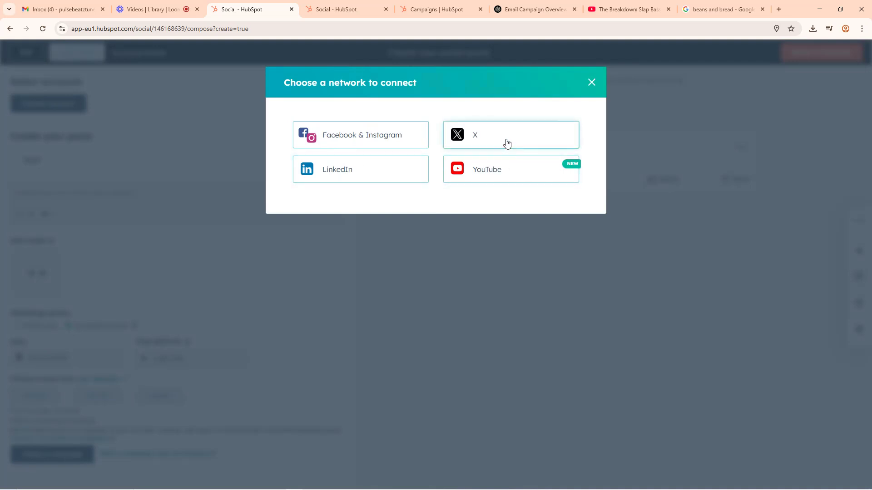
{"action": "left_click", "coordinate": [493, 174]}
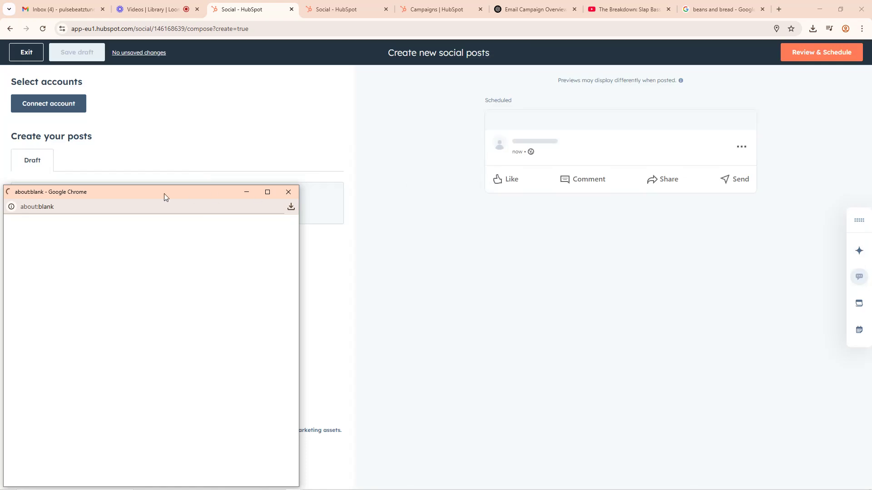
{"action": "left_click_drag", "start_coordinate": [123, 195], "coordinate": [505, 106]}
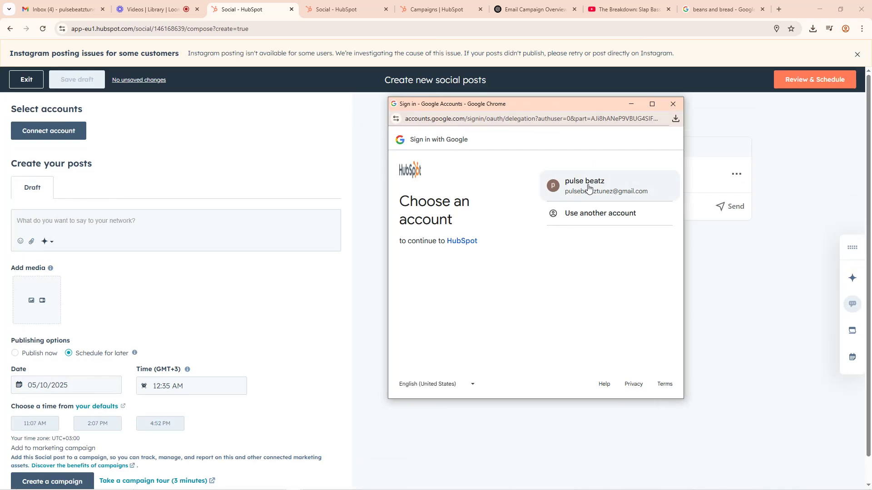
{"action": "left_click", "coordinate": [587, 187]}
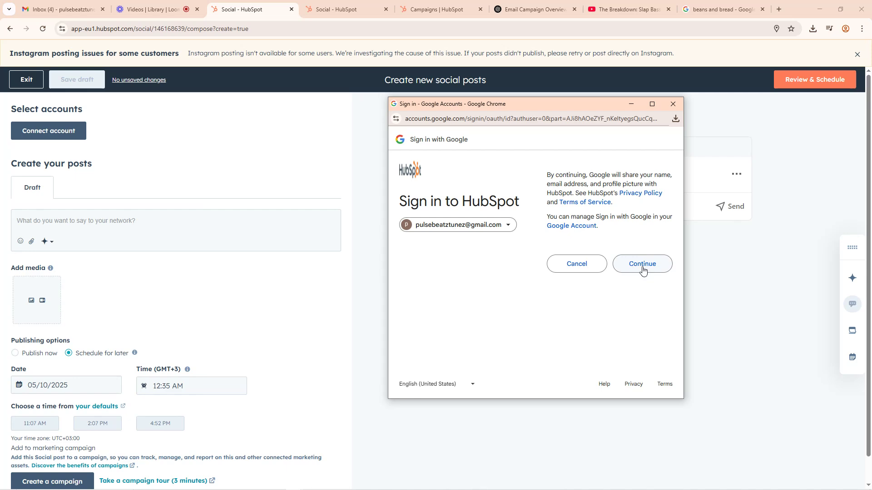
{"action": "left_click", "coordinate": [642, 271]}
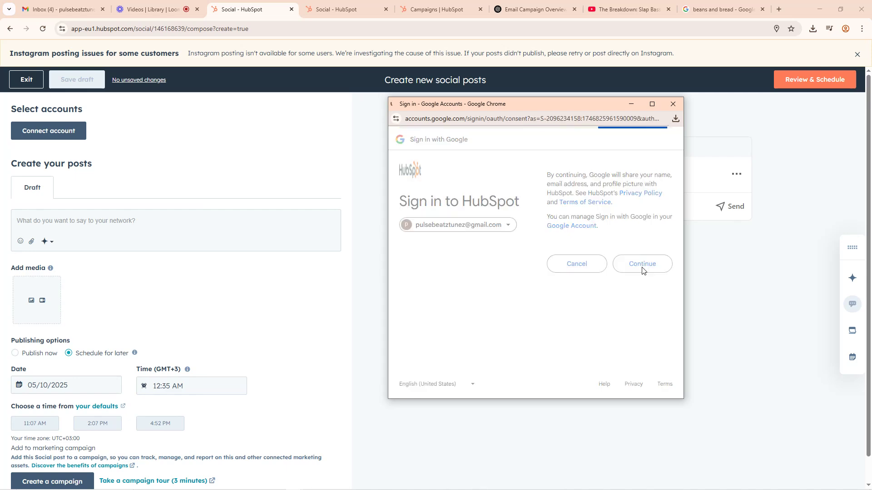
{"action": "left_click", "coordinate": [557, 208]}
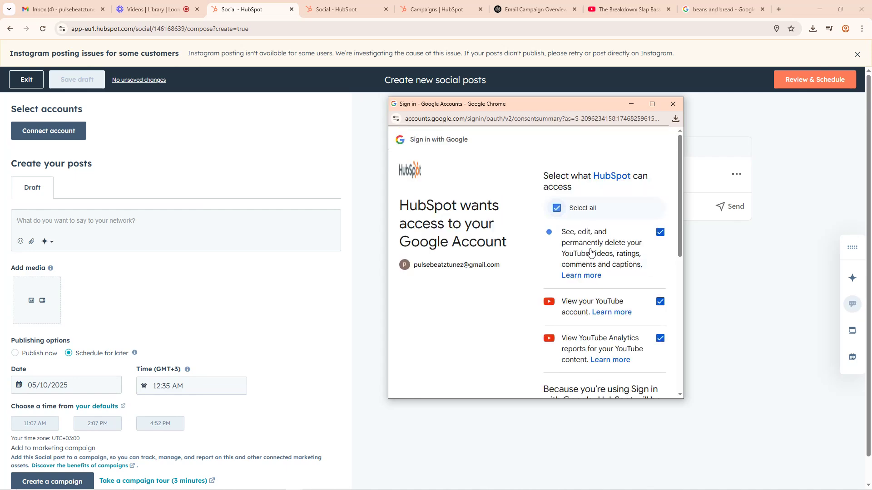
{"action": "scroll", "coordinate": [565, 259], "scroll_direction": "down", "scroll_amount": 10}
{"action": "left_click", "coordinate": [637, 351]}
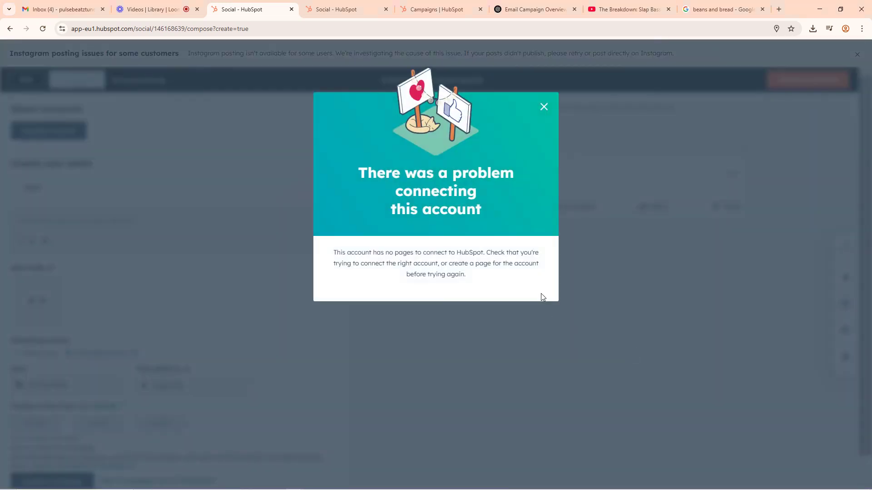
{"action": "left_click", "coordinate": [544, 108]}
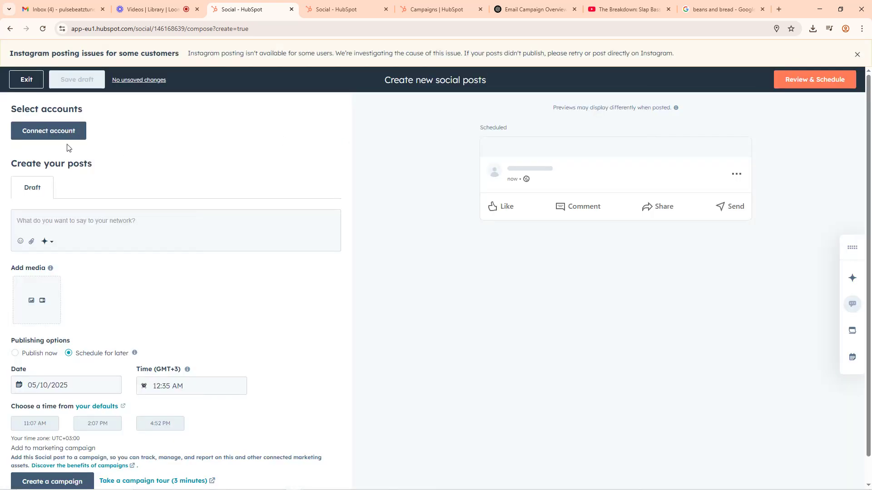
{"action": "left_click", "coordinate": [37, 132]}
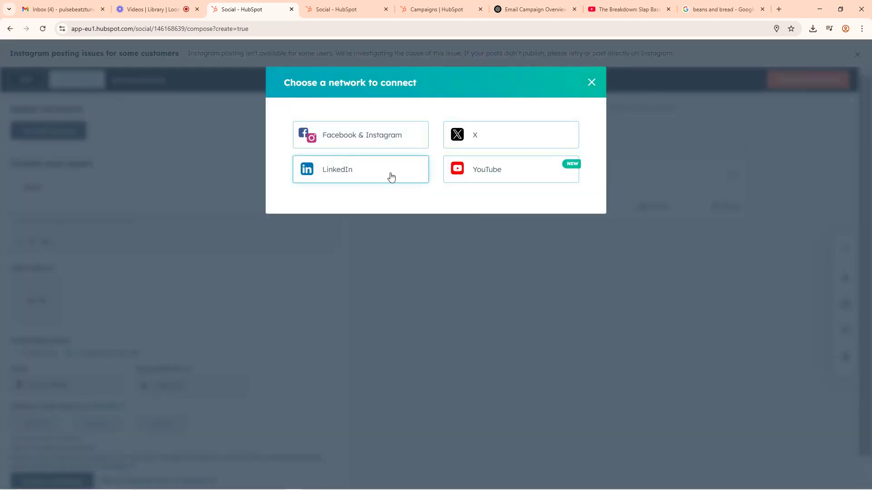
{"action": "left_click", "coordinate": [350, 174]}
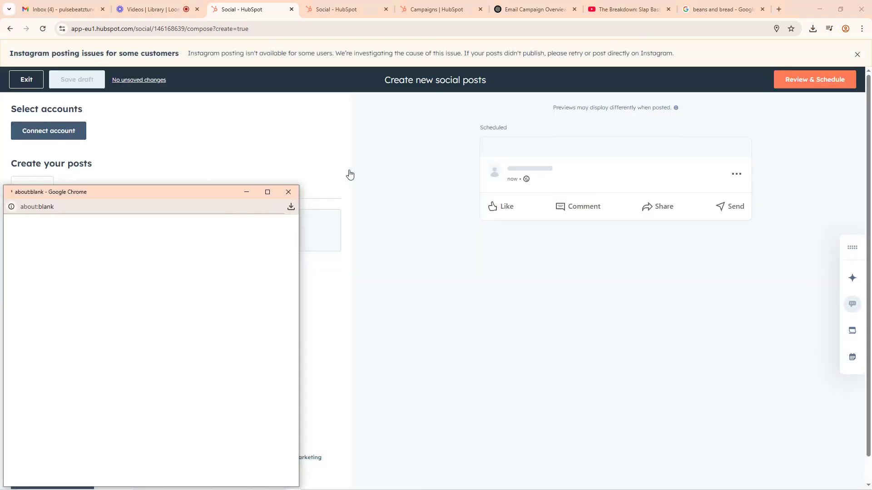
{"action": "left_click_drag", "start_coordinate": [148, 196], "coordinate": [486, 131]}
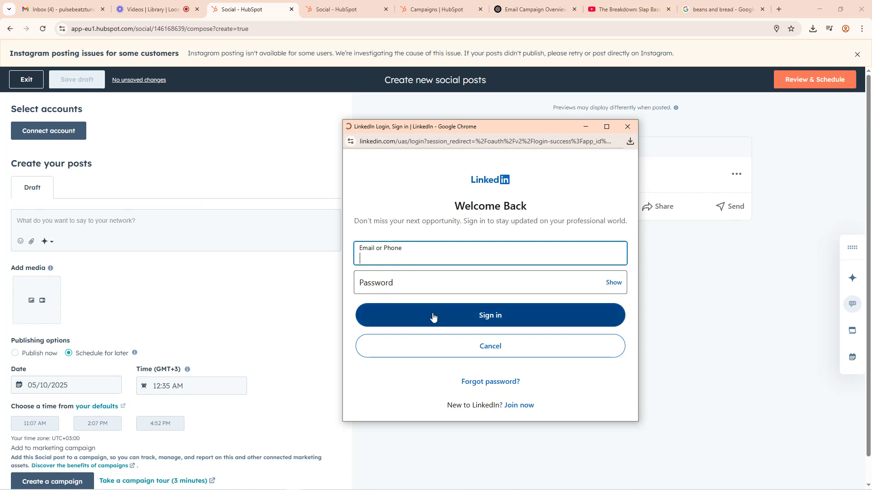
{"action": "left_click", "coordinate": [626, 128]}
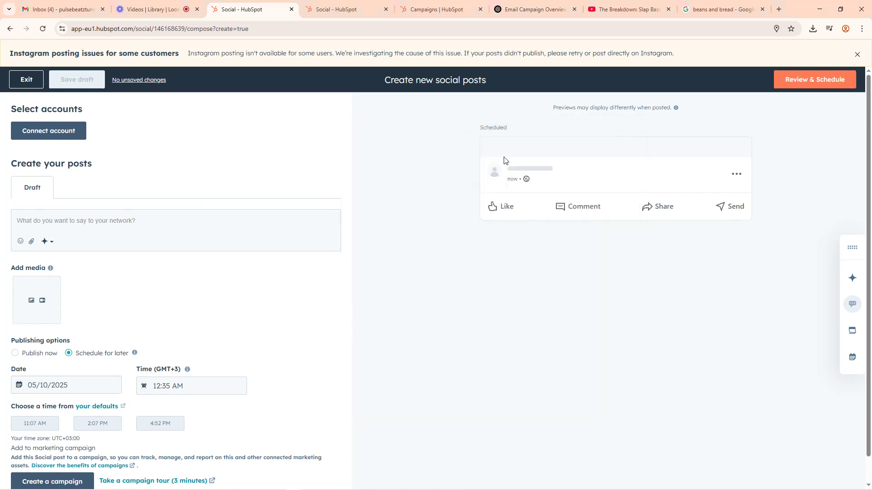
Step: Exit the social post editor and start a new marketing event named "Wema Bank April/May Campaign 2025"
{"action": "left_click", "coordinate": [30, 83]}
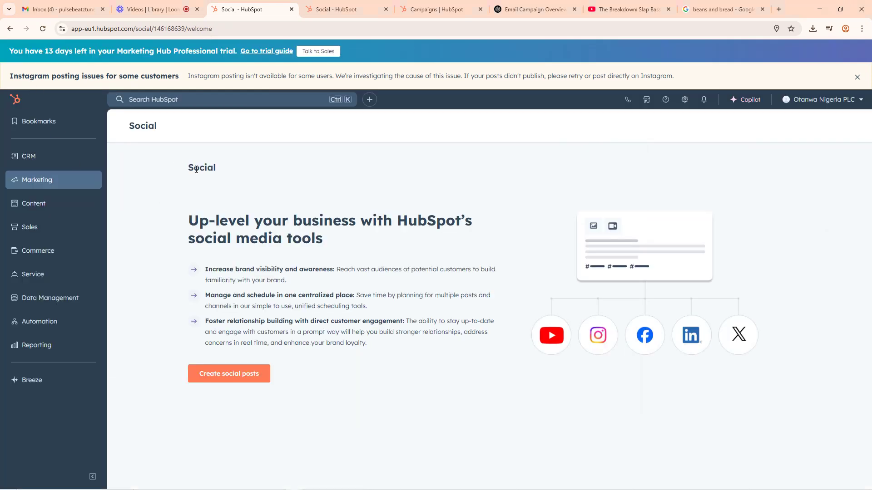
{"action": "mouse_move", "coordinate": [34, 180]}
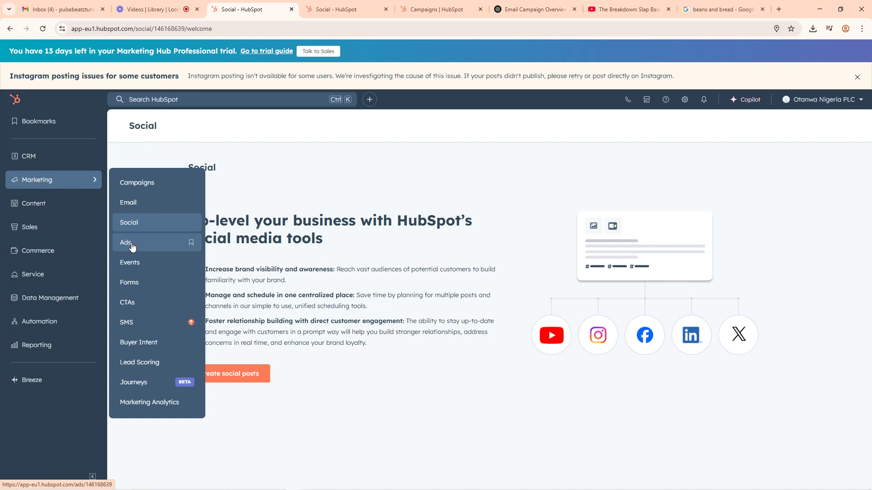
{"action": "left_click", "coordinate": [132, 267]}
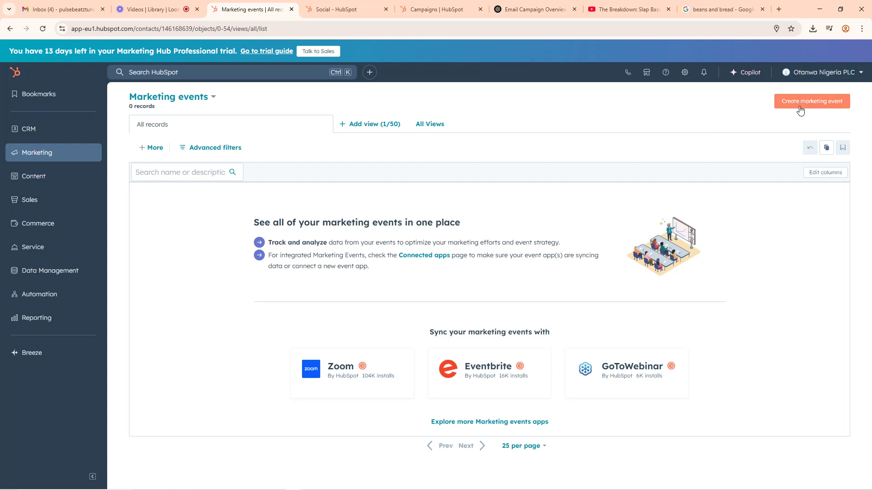
{"action": "left_click", "coordinate": [814, 103]}
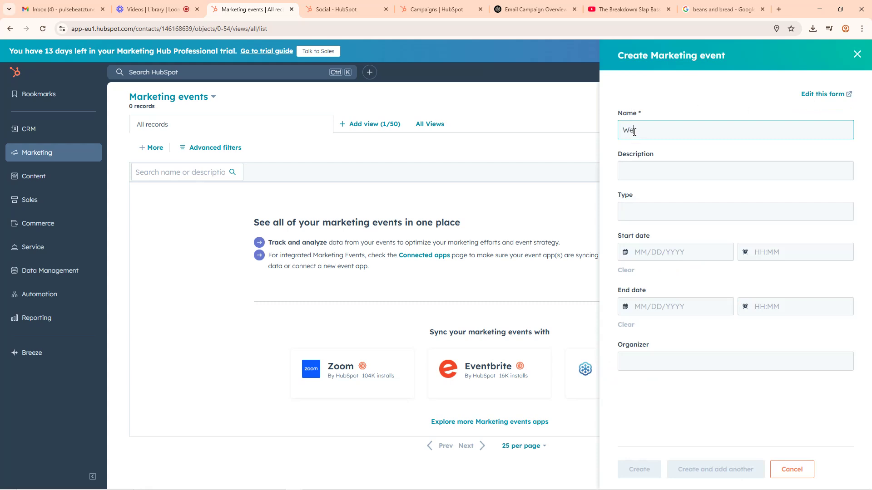
{"action": "type", "text": "nk"}
{"action": "type", "text": " Ma"}
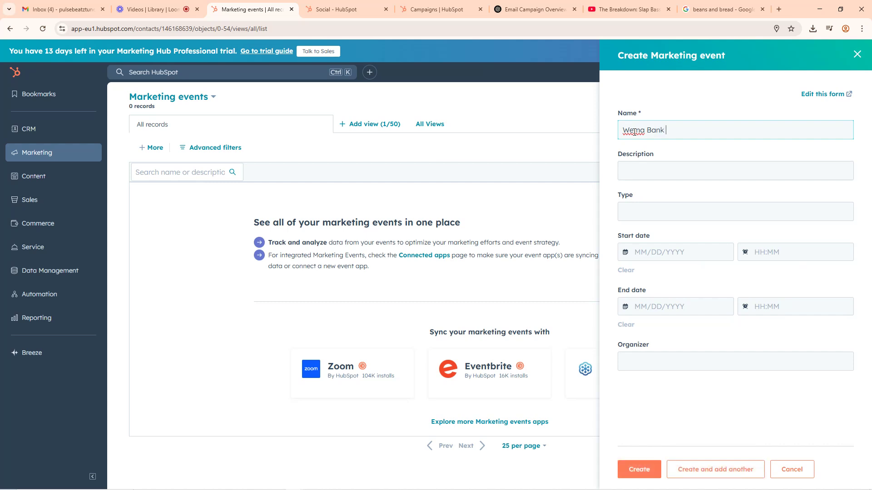
{"action": "key", "text": "BackSpace"}
{"action": "key", "text": "BackSpace"}
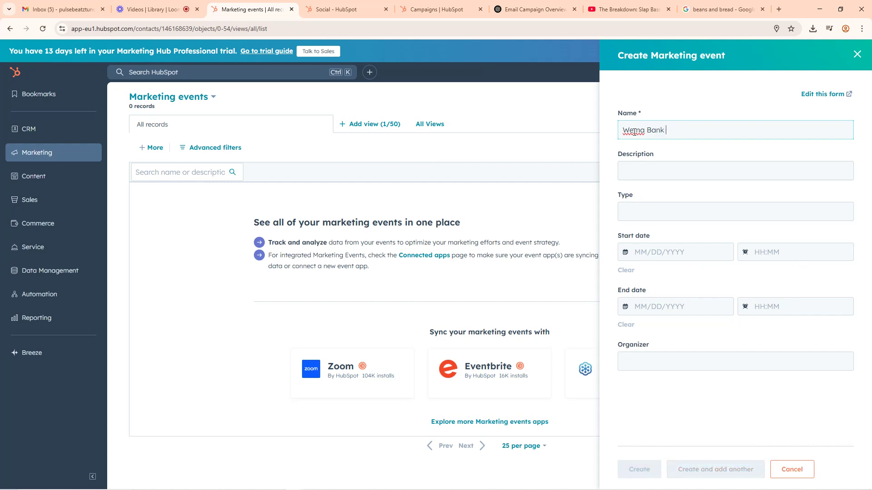
{"action": "type", "text": "April/May Campaign 2025"}
Step: Describe the event as "To get 2000 New Accounts/Customers" and set its type to Outdoor
{"action": "left_click", "coordinate": [644, 172]}
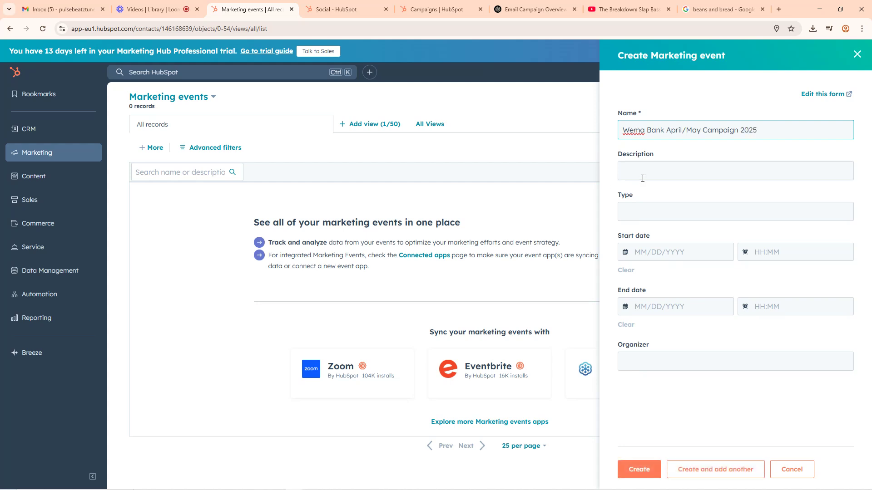
{"action": "type", "text": "To "}
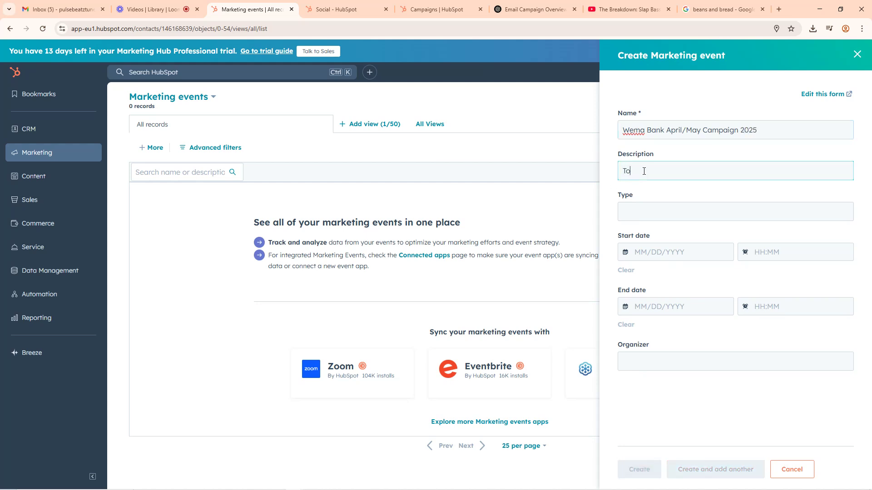
{"action": "type", "text": "get 2000 New Accounts/Customers"}
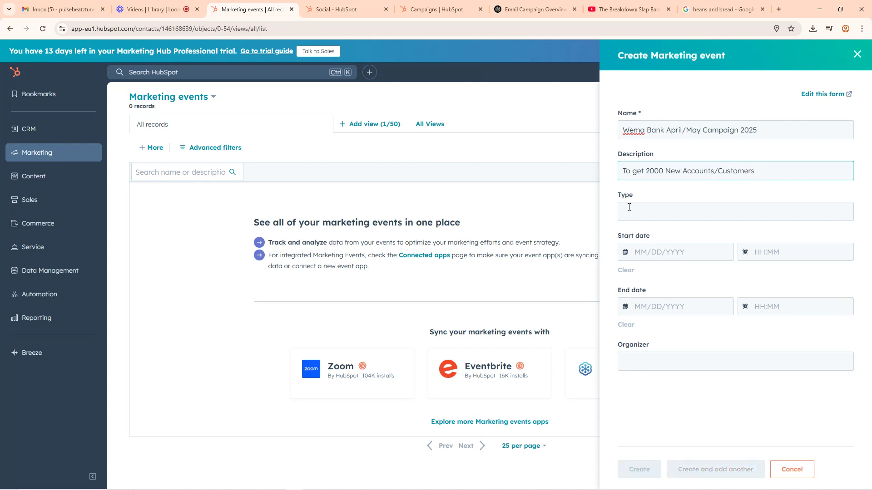
{"action": "left_click", "coordinate": [630, 208]}
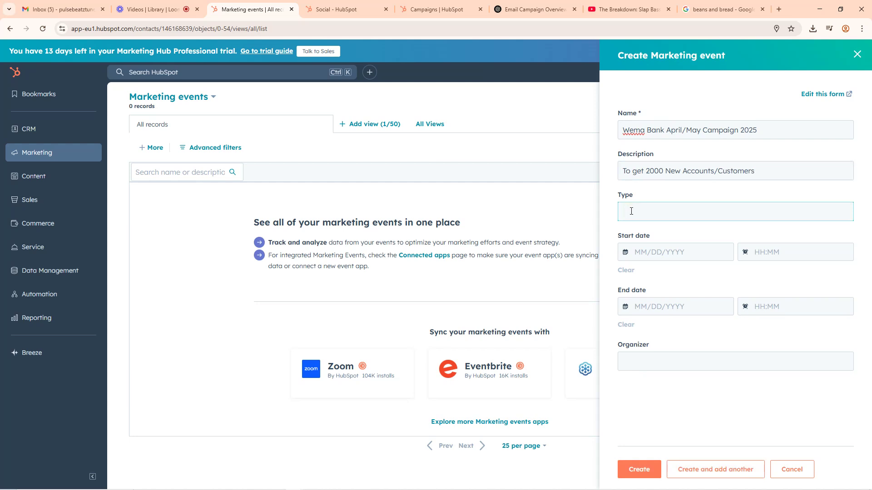
{"action": "type", "text": "Outdoor"}
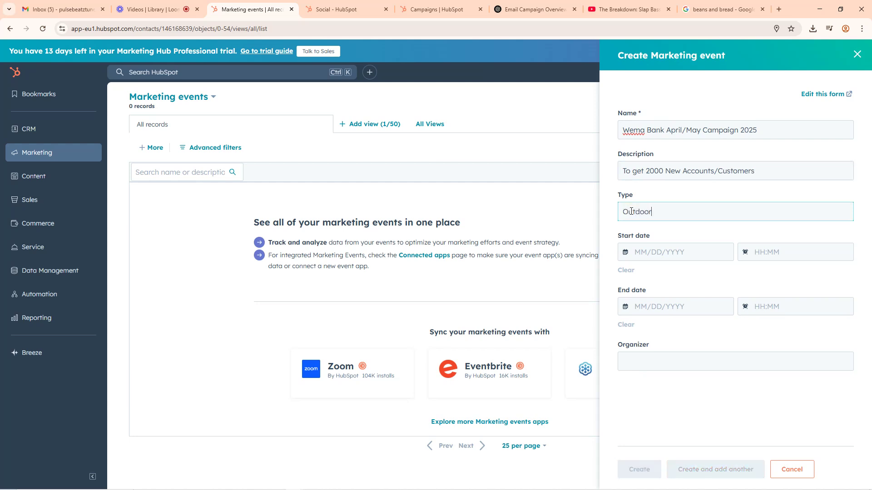
Step: Set the event's start to 05/21/2025 at 10:00 AM GMT+3
{"action": "left_click", "coordinate": [649, 254]}
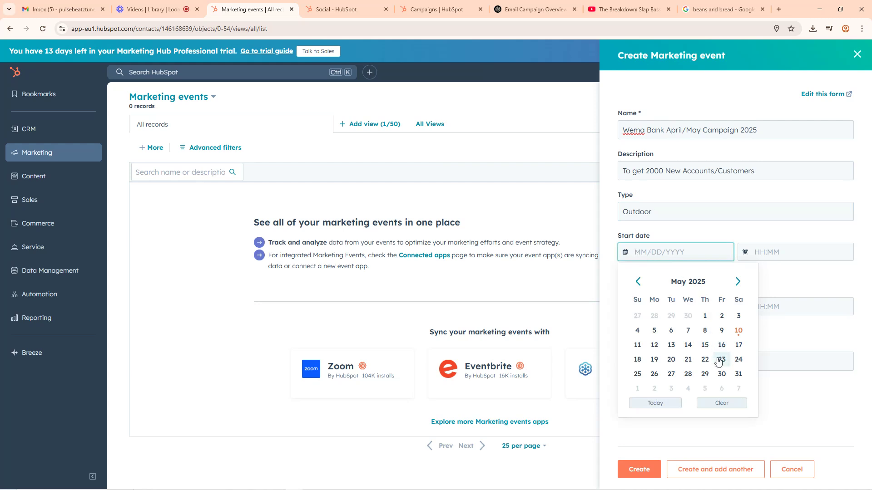
{"action": "left_click", "coordinate": [688, 360]}
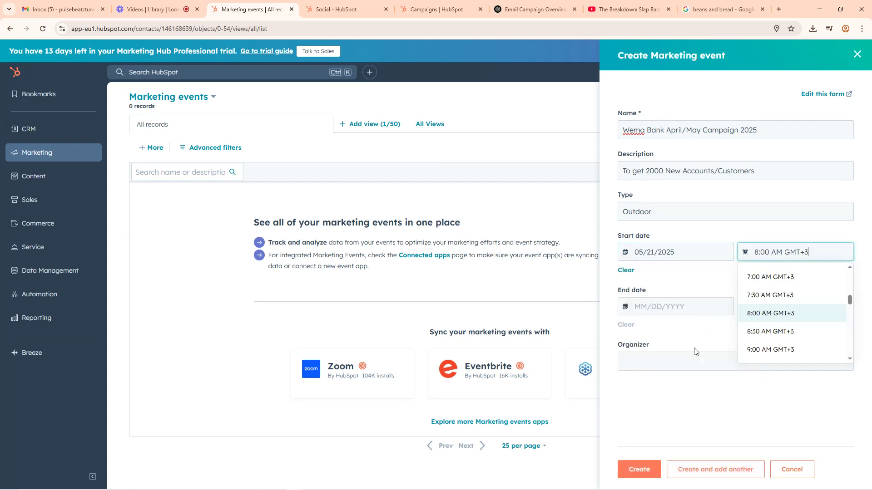
{"action": "scroll", "coordinate": [775, 322], "scroll_direction": "down", "scroll_amount": 2}
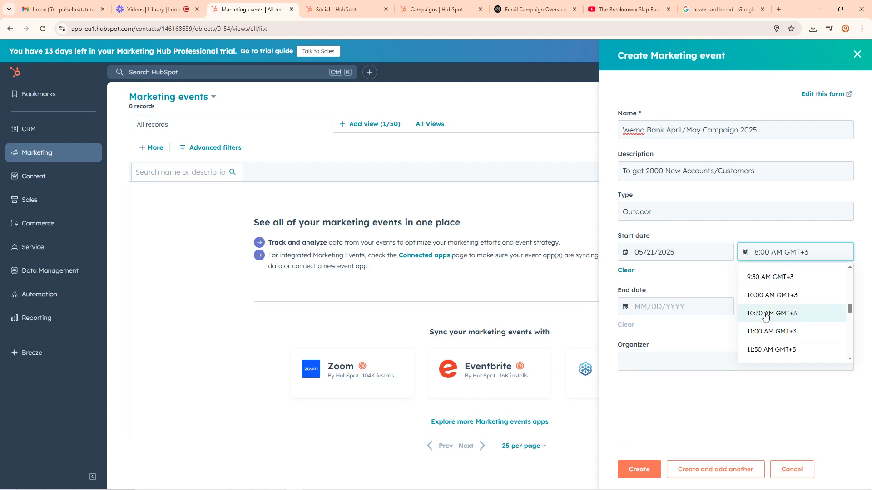
{"action": "left_click", "coordinate": [762, 296]}
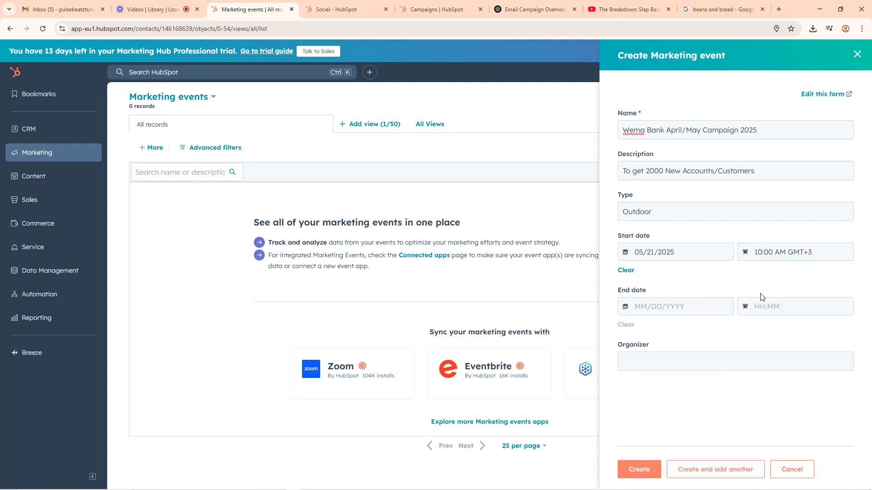
Step: Set the marketing event's end to 05/23/2025 at 3:30 PM GMT+3
{"action": "left_click", "coordinate": [657, 310]}
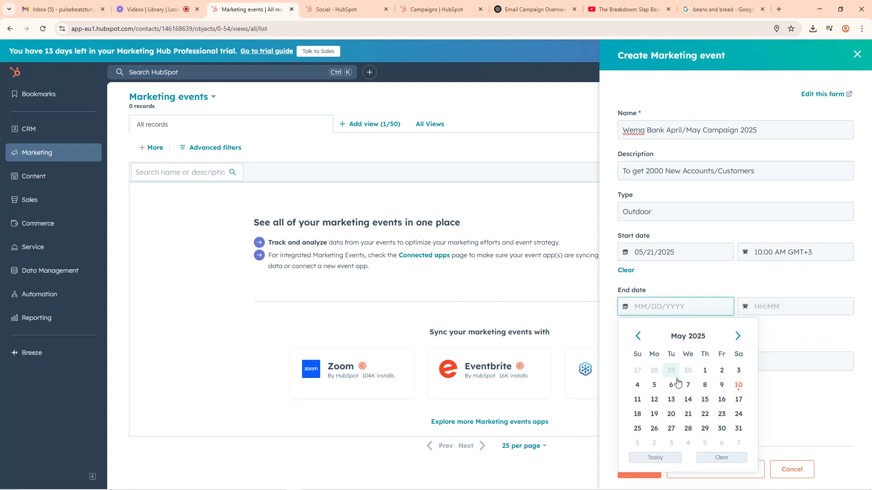
{"action": "left_click", "coordinate": [721, 414]}
{"action": "scroll", "coordinate": [774, 377], "scroll_direction": "down", "scroll_amount": 5}
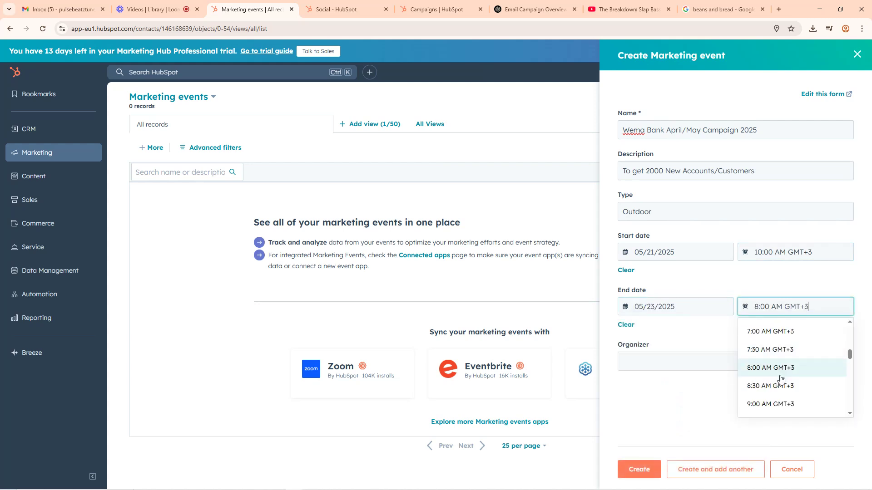
{"action": "scroll", "coordinate": [778, 379], "scroll_direction": "down", "scroll_amount": 4}
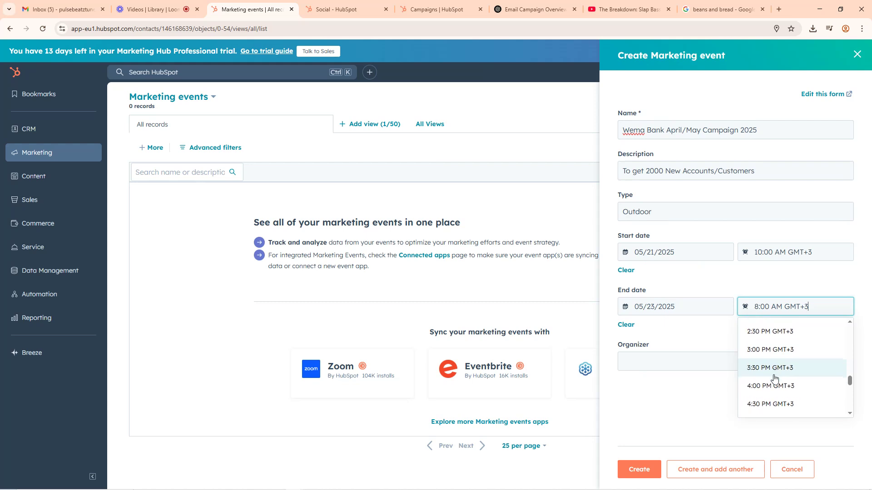
{"action": "scroll", "coordinate": [772, 368], "scroll_direction": "down", "scroll_amount": 3}
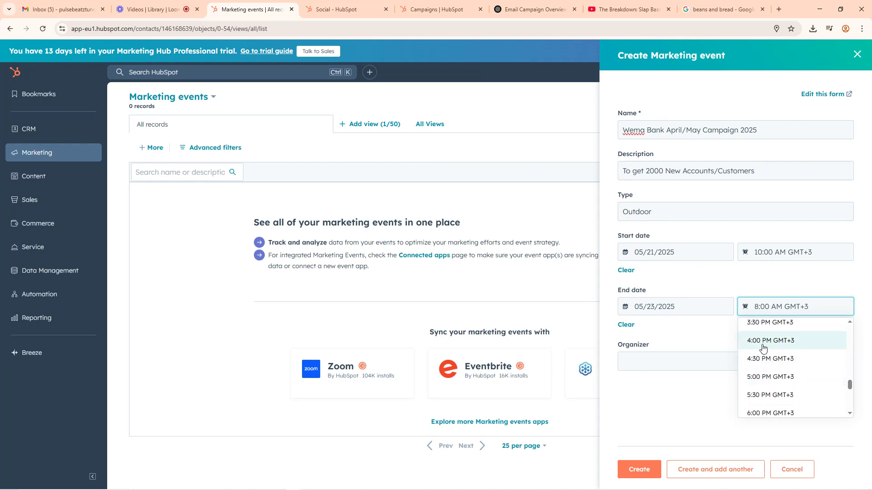
{"action": "left_click", "coordinate": [762, 333]}
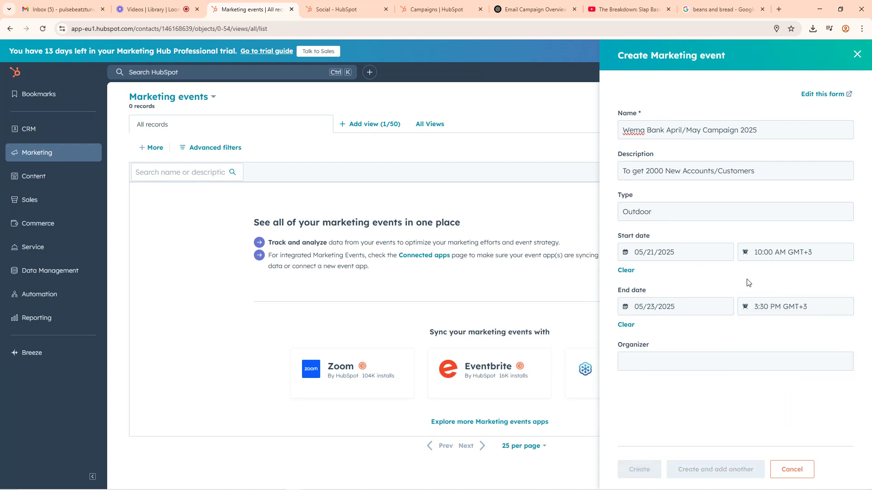
Step: Enter "WEMA" as the organizer and create the marketing event
{"action": "left_click", "coordinate": [643, 365]}
{"action": "type", "text": "WEMA"}
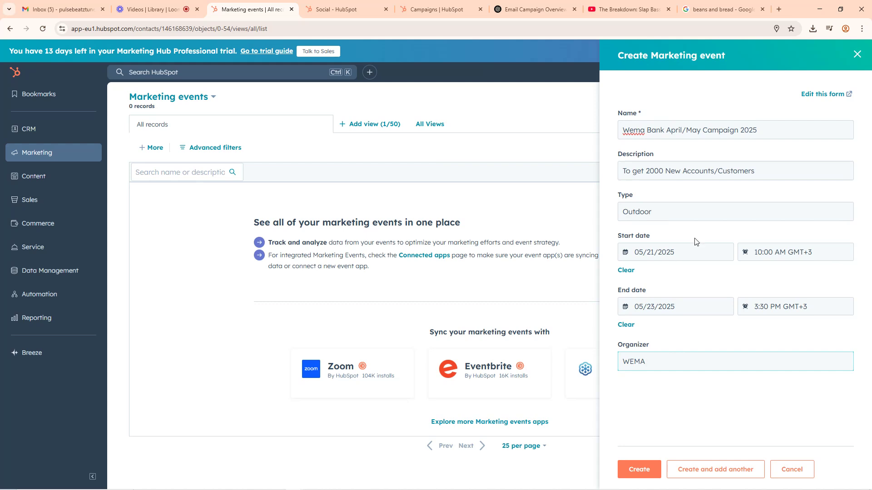
{"action": "left_click", "coordinate": [639, 472]}
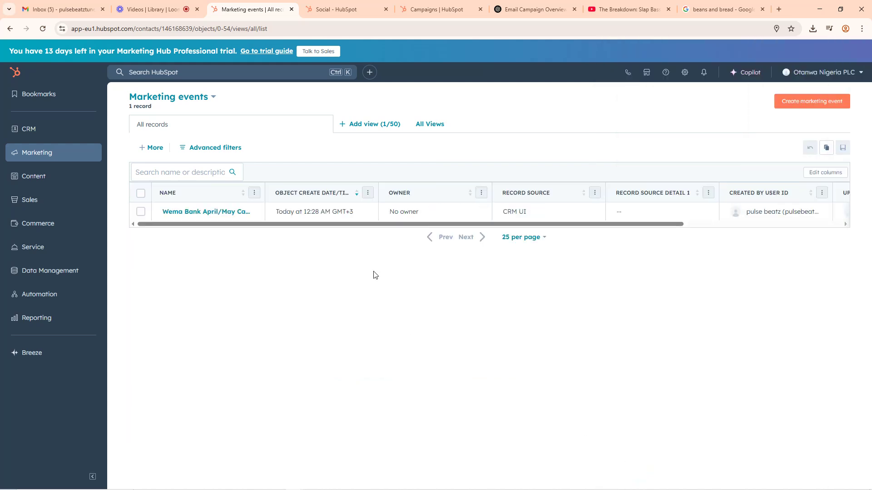
Step: Open the Wema Bank event's record to review its information and performance overview, and return to the marketing events list
{"action": "mouse_move", "coordinate": [244, 214]}
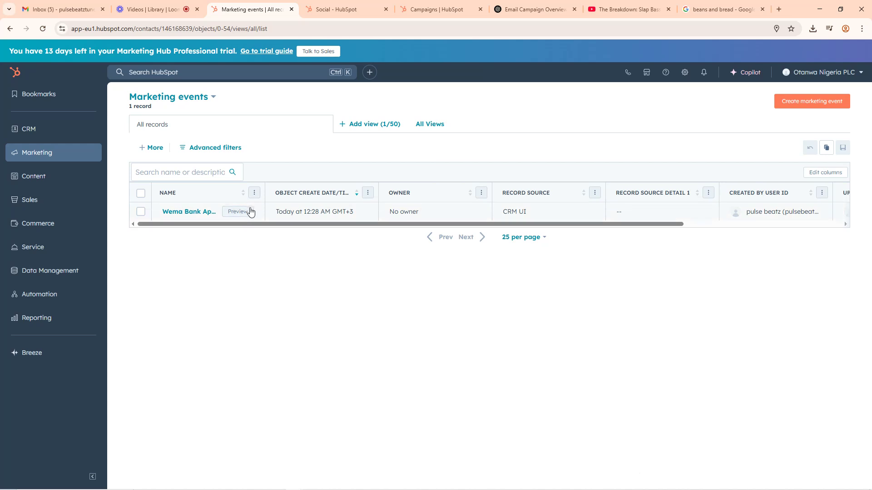
{"action": "left_click", "coordinate": [210, 214]}
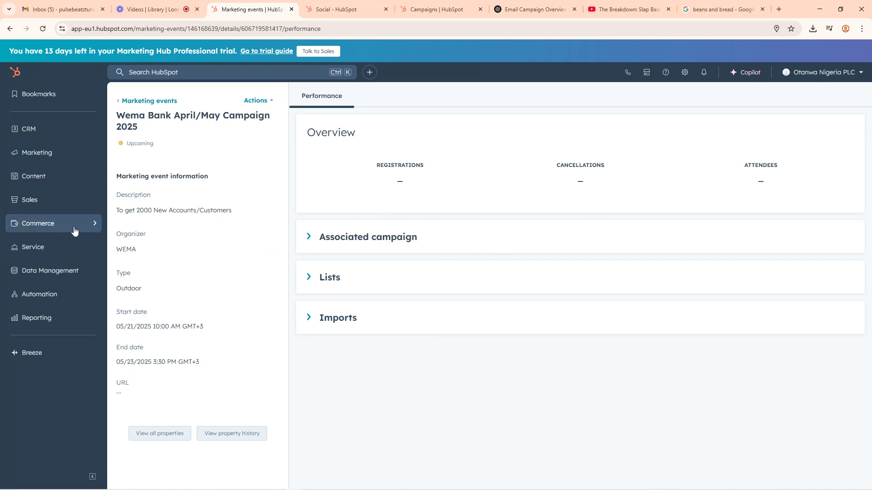
{"action": "left_click", "coordinate": [49, 153]}
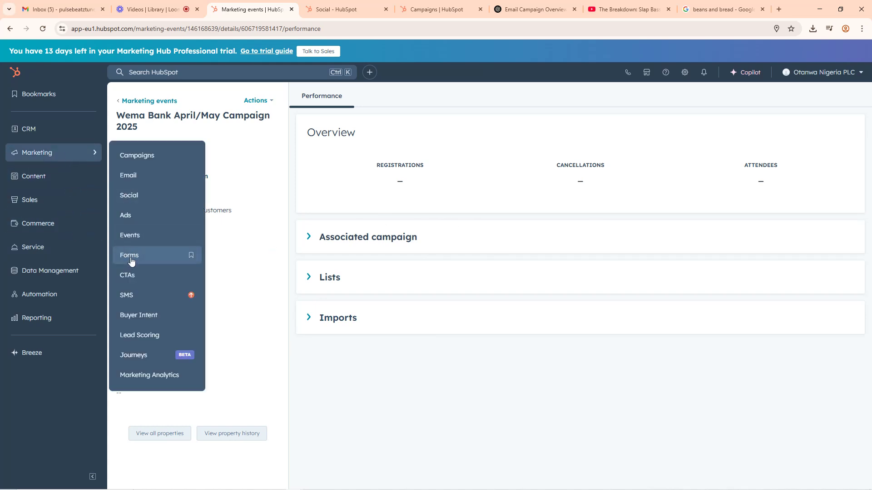
{"action": "left_click", "coordinate": [133, 235]}
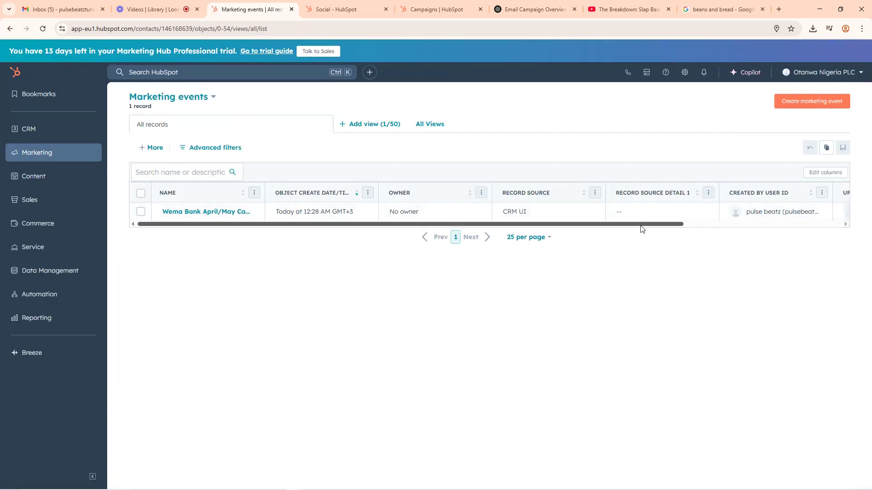
{"action": "left_click_drag", "start_coordinate": [640, 226], "coordinate": [381, 208]}
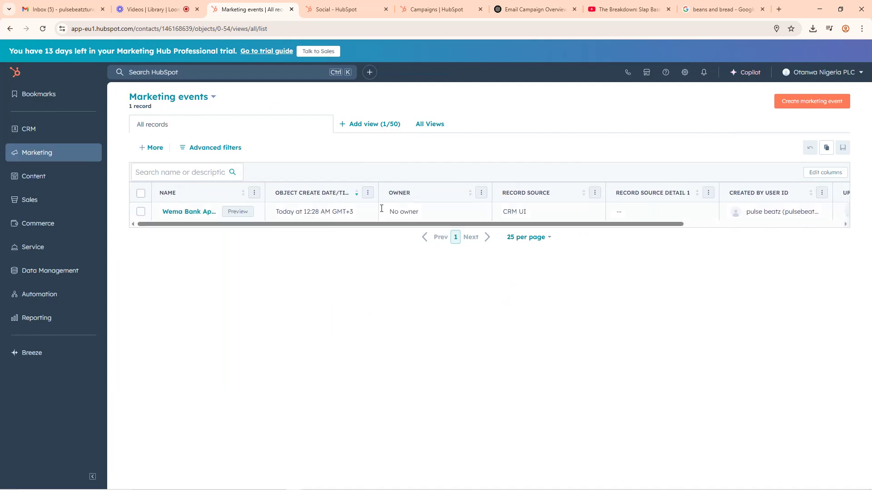
Step: Preview the Wema Bank event from the list and check its URL property details and available record actions
{"action": "left_click", "coordinate": [234, 213]}
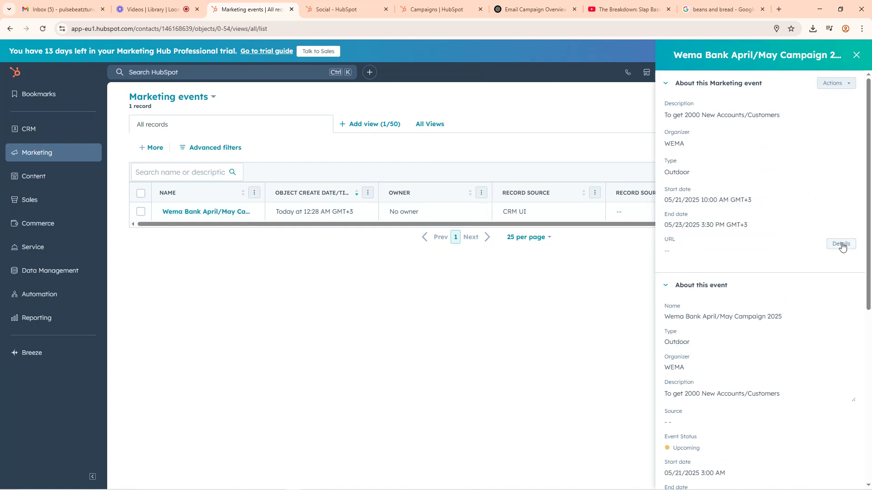
{"action": "left_click", "coordinate": [841, 244]}
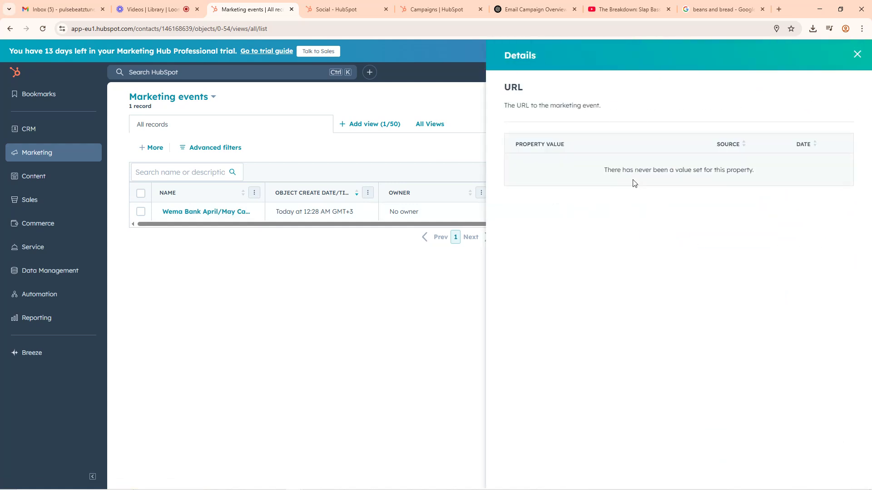
{"action": "left_click", "coordinate": [857, 54]}
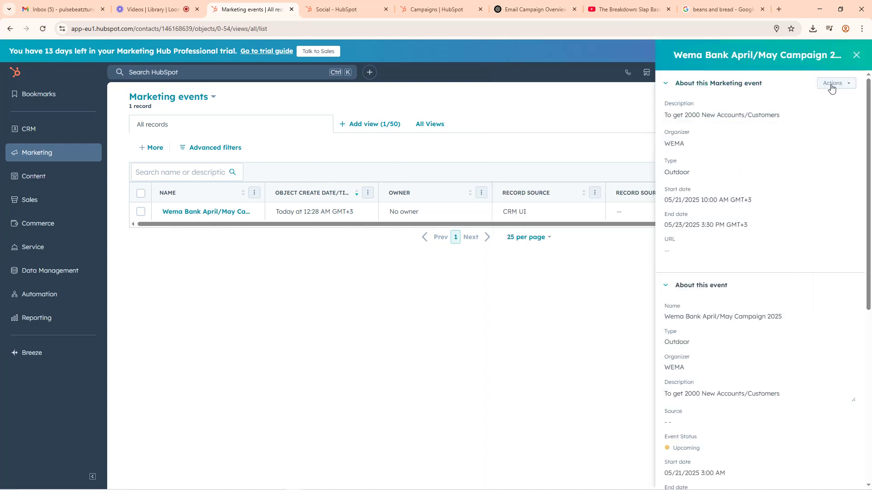
{"action": "left_click", "coordinate": [832, 85]}
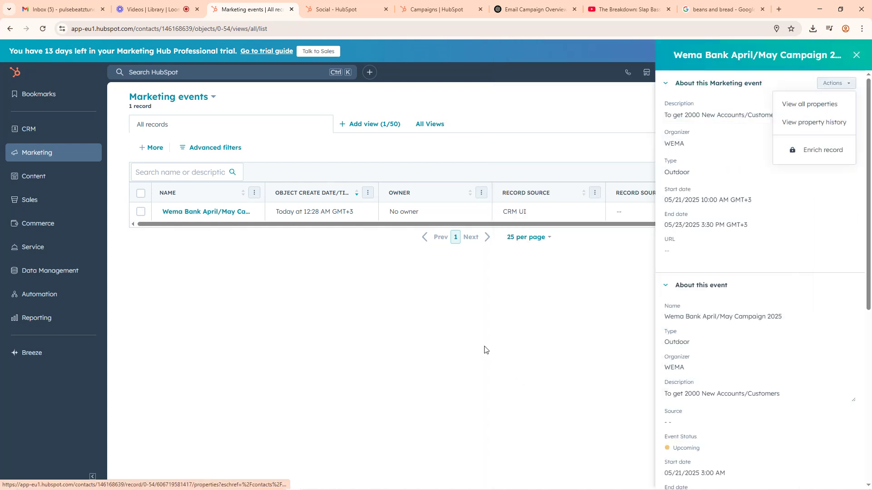
{"action": "left_click", "coordinate": [344, 366]}
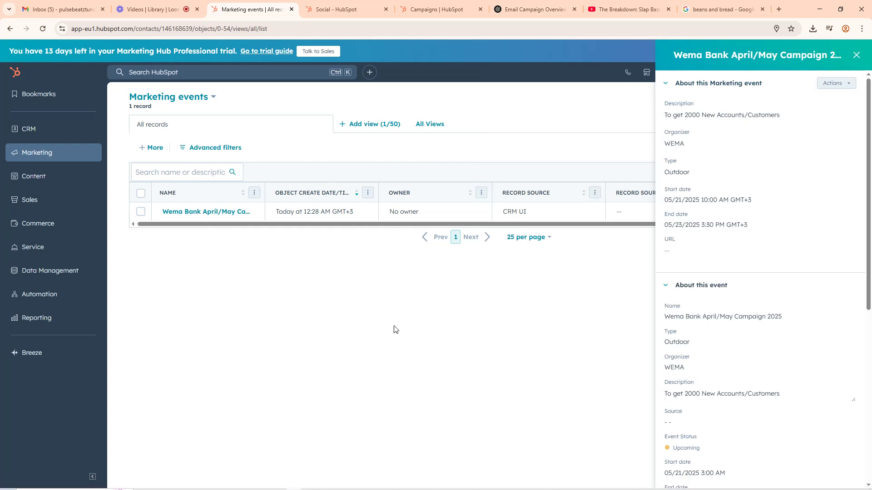
Step: Open the marketing forms overview and reload it to review the existing forms and their submissions
{"action": "mouse_move", "coordinate": [44, 177]}
{"action": "mouse_move", "coordinate": [44, 157]}
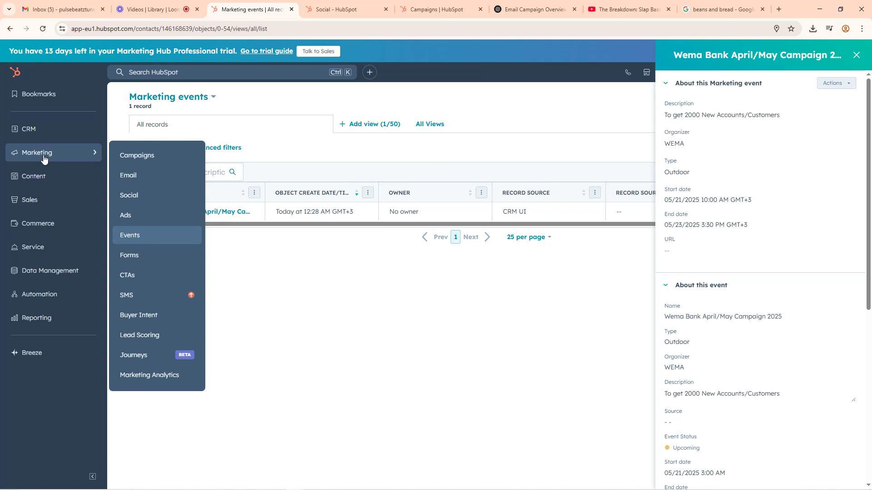
{"action": "left_click", "coordinate": [131, 259]}
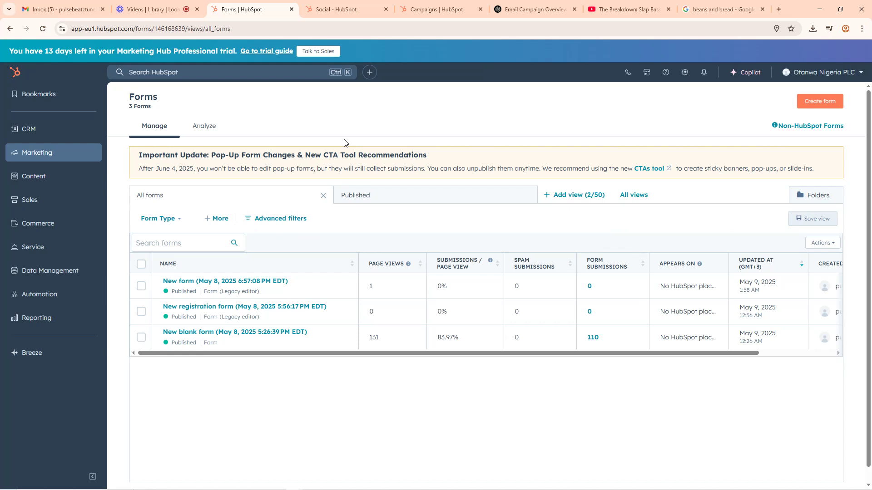
{"action": "mouse_move", "coordinate": [48, 154]}
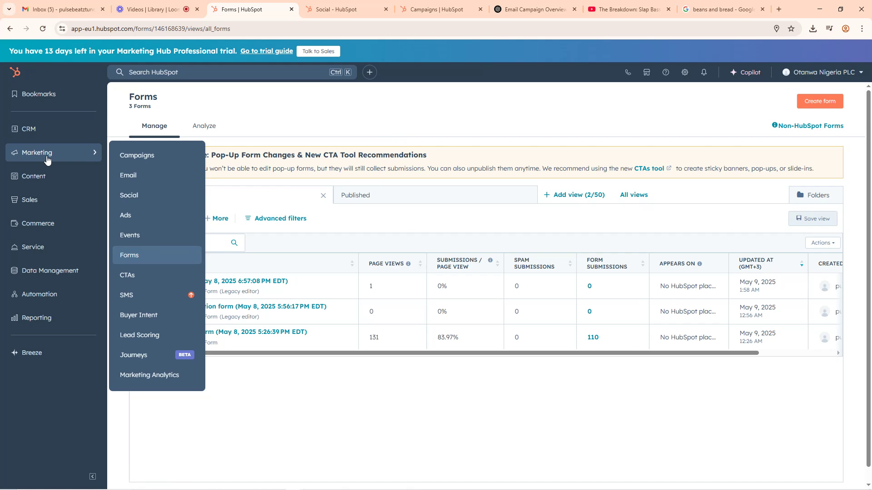
{"action": "left_click", "coordinate": [133, 256]}
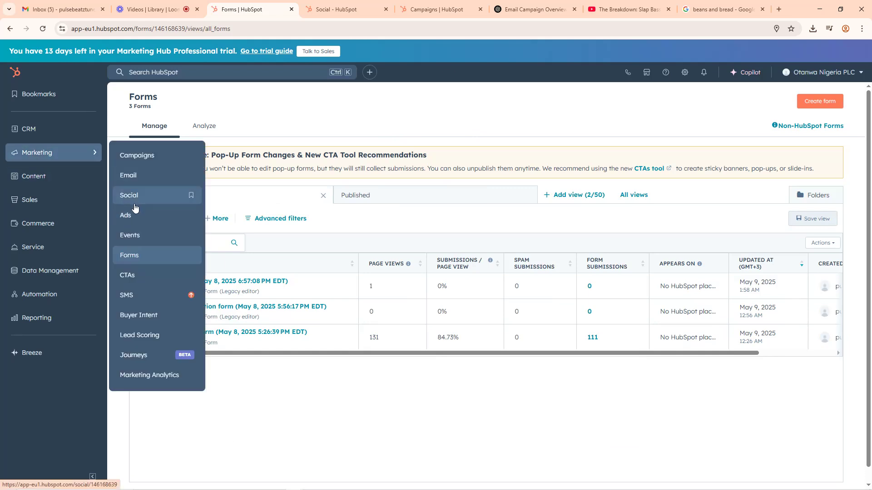
Step: Open the sent marketing email's performance report, dismiss the bot filtering notice, and examine the open, click, reply, delivery and engagement figures
{"action": "left_click", "coordinate": [138, 176]}
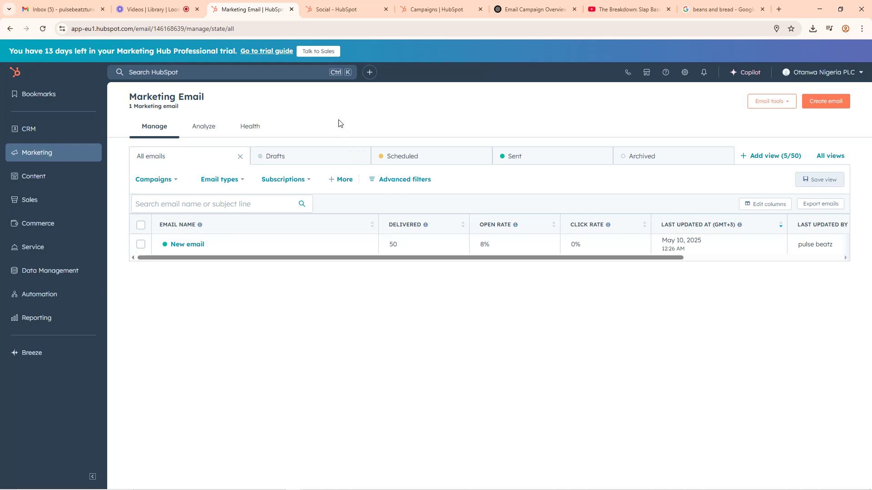
{"action": "left_click", "coordinate": [194, 248]}
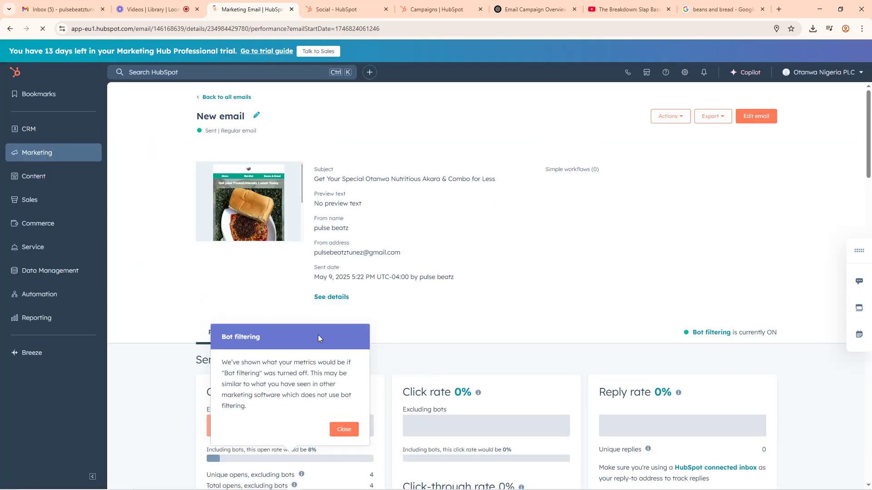
{"action": "left_click", "coordinate": [341, 430]}
{"action": "scroll", "coordinate": [651, 240], "scroll_direction": "down", "scroll_amount": 15}
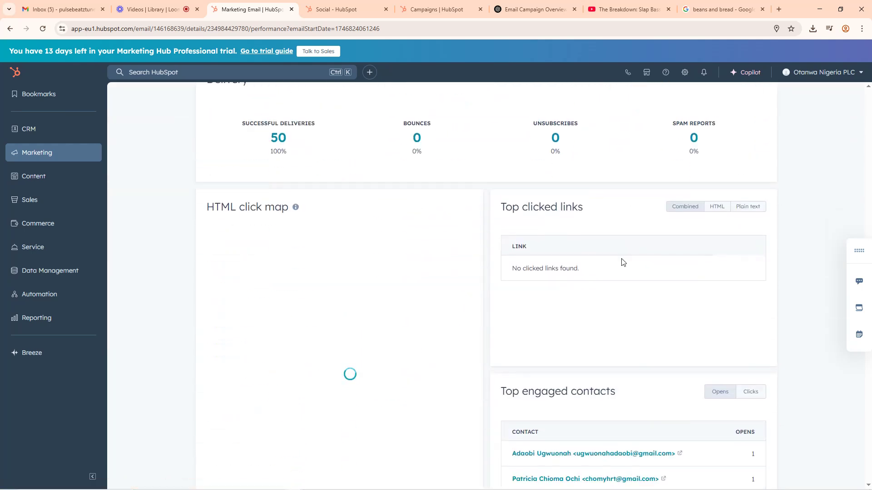
{"action": "scroll", "coordinate": [593, 262], "scroll_direction": "down", "scroll_amount": 5}
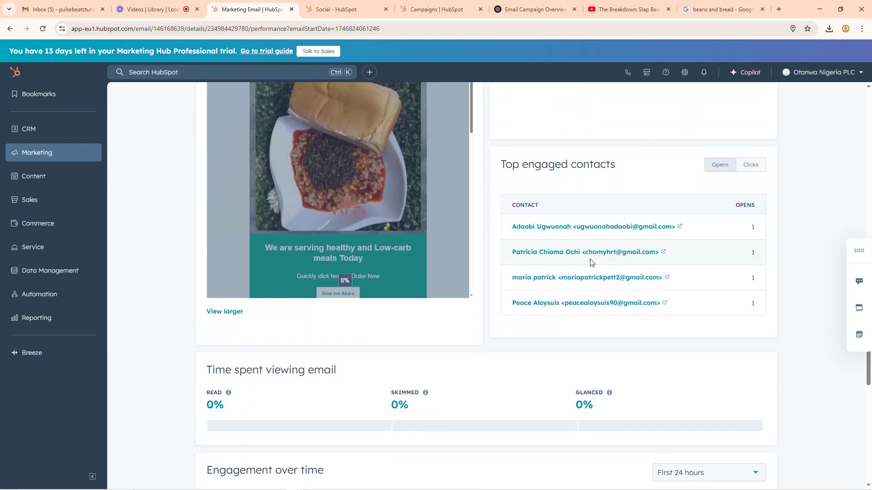
{"action": "scroll", "coordinate": [577, 265], "scroll_direction": "down", "scroll_amount": 6}
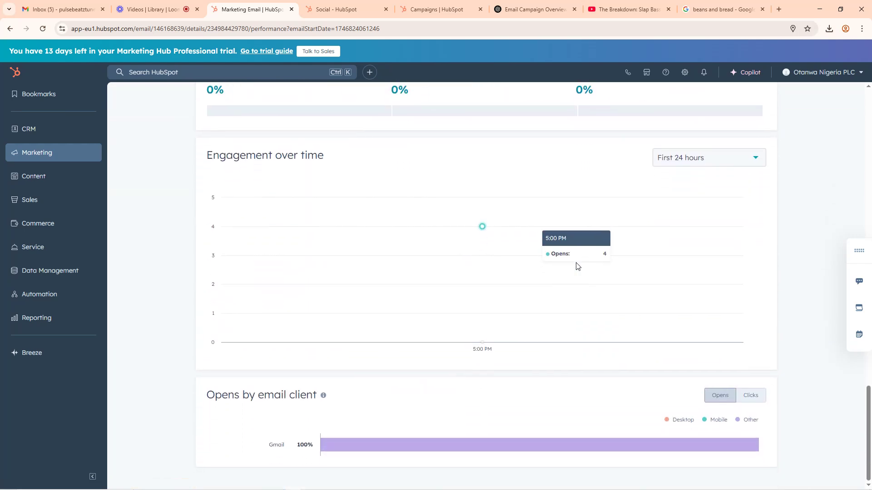
{"action": "scroll", "coordinate": [577, 265], "scroll_direction": "up", "scroll_amount": 5}
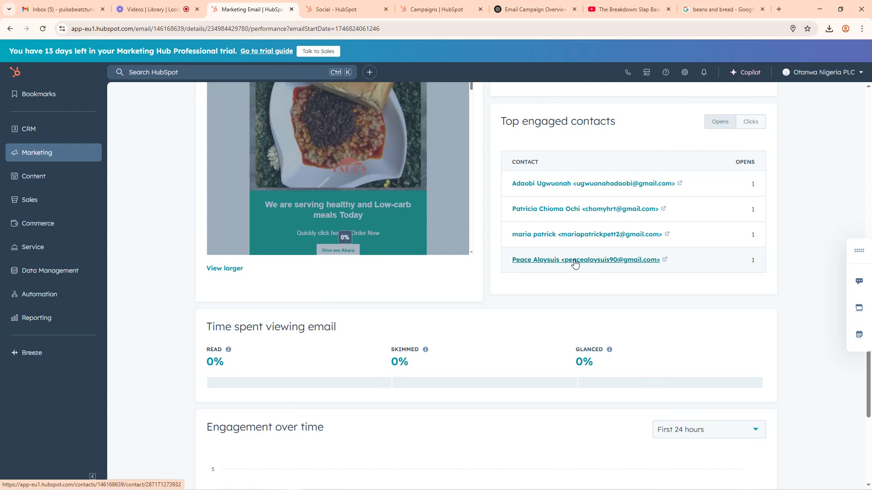
{"action": "scroll", "coordinate": [599, 228], "scroll_direction": "up", "scroll_amount": 9}
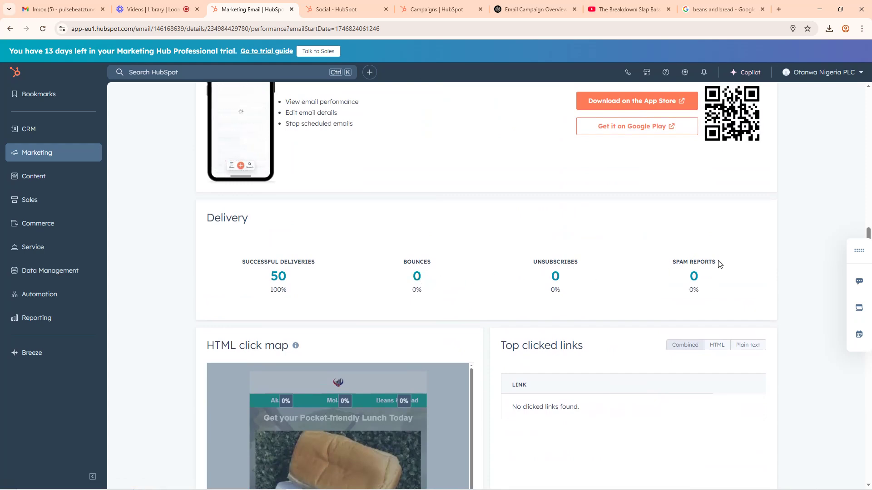
{"action": "scroll", "coordinate": [717, 262], "scroll_direction": "up", "scroll_amount": 9}
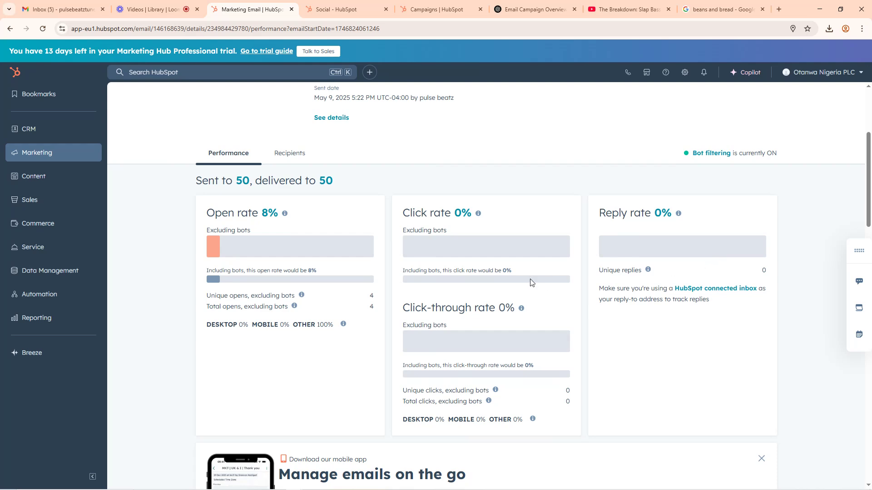
Step: Examine the report's top engaged contacts and highlight the "Top clicked links" heading
{"action": "mouse_move", "coordinate": [528, 283]}
{"action": "scroll", "coordinate": [528, 283], "scroll_direction": "down", "scroll_amount": 18}
{"action": "scroll", "coordinate": [586, 272], "scroll_direction": "up", "scroll_amount": 6}
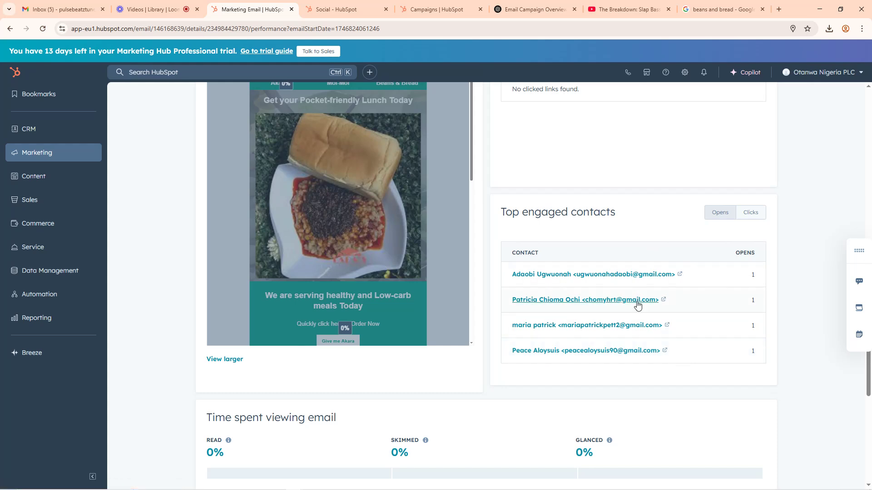
{"action": "scroll", "coordinate": [634, 281], "scroll_direction": "up", "scroll_amount": 5}
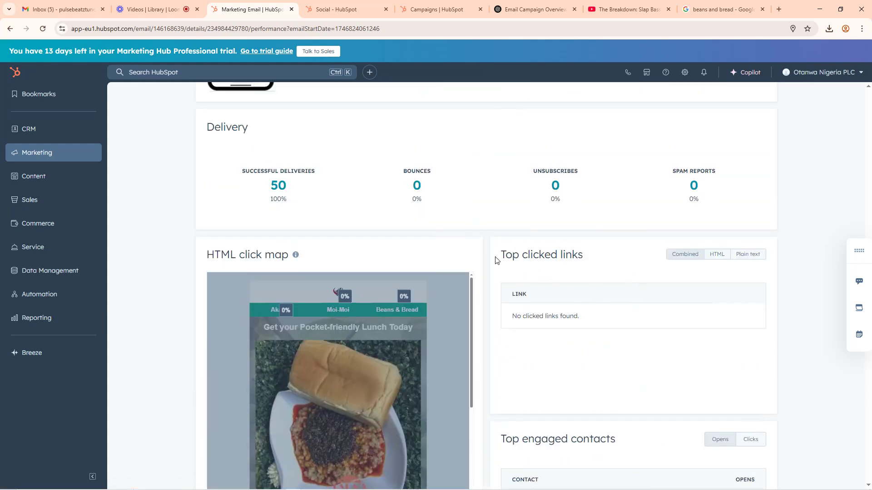
{"action": "left_click_drag", "start_coordinate": [497, 259], "coordinate": [595, 264]}
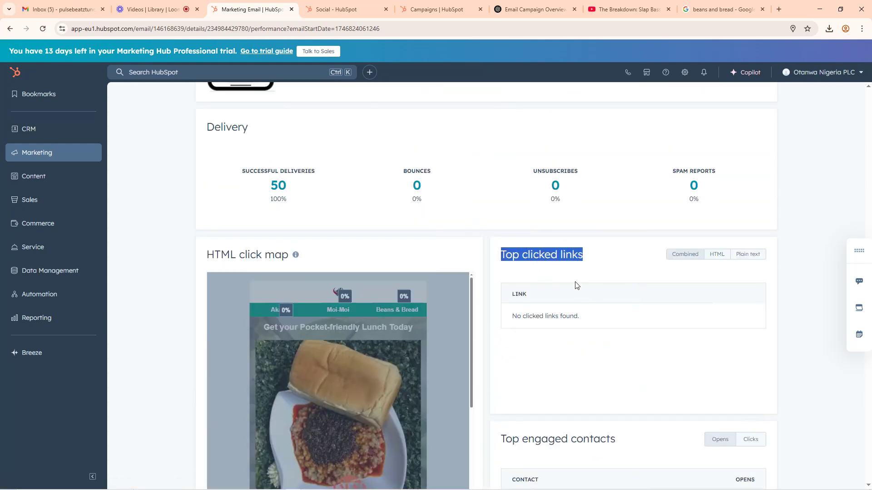
{"action": "scroll", "coordinate": [483, 280], "scroll_direction": "up", "scroll_amount": 15}
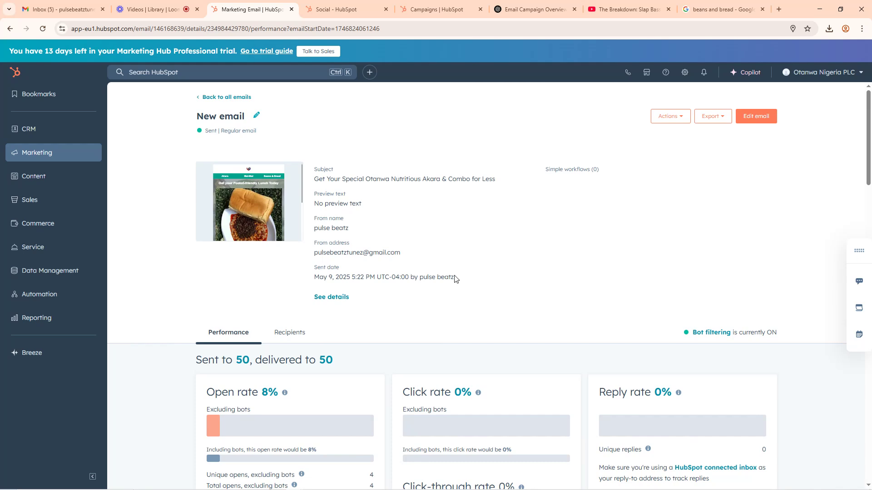
Step: Open the sent email's recipients and look through the contacts it was sent to with their delivery status
{"action": "left_click", "coordinate": [290, 334]}
{"action": "scroll", "coordinate": [291, 337], "scroll_direction": "down", "scroll_amount": 5}
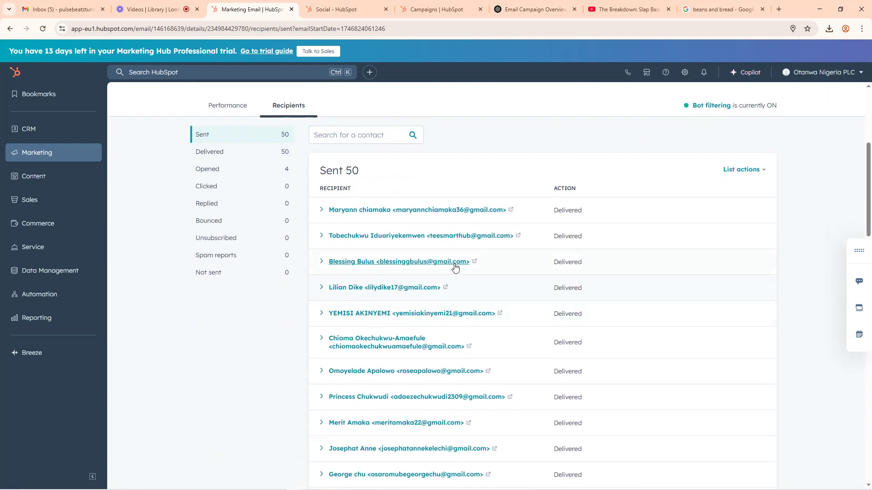
{"action": "scroll", "coordinate": [531, 277], "scroll_direction": "down", "scroll_amount": 15}
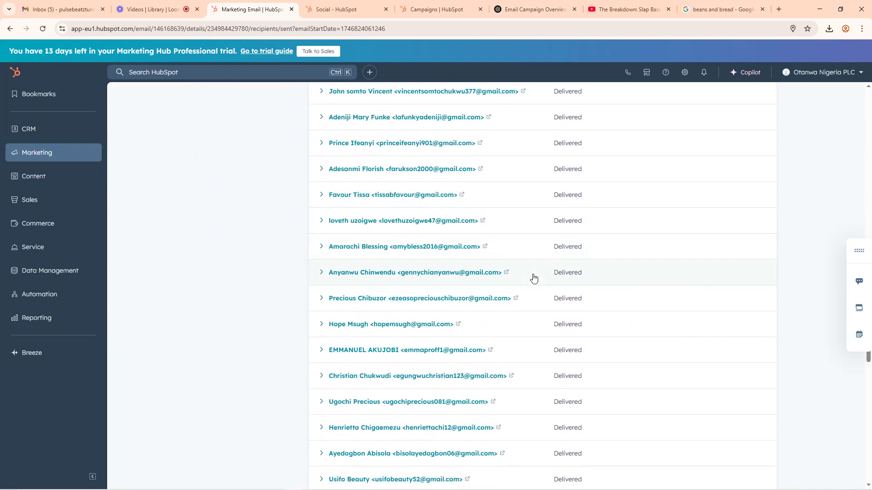
Step: Look through the rest of the sent email's recipient list and return to the email's details
{"action": "scroll", "coordinate": [531, 327], "scroll_direction": "down", "scroll_amount": 5}
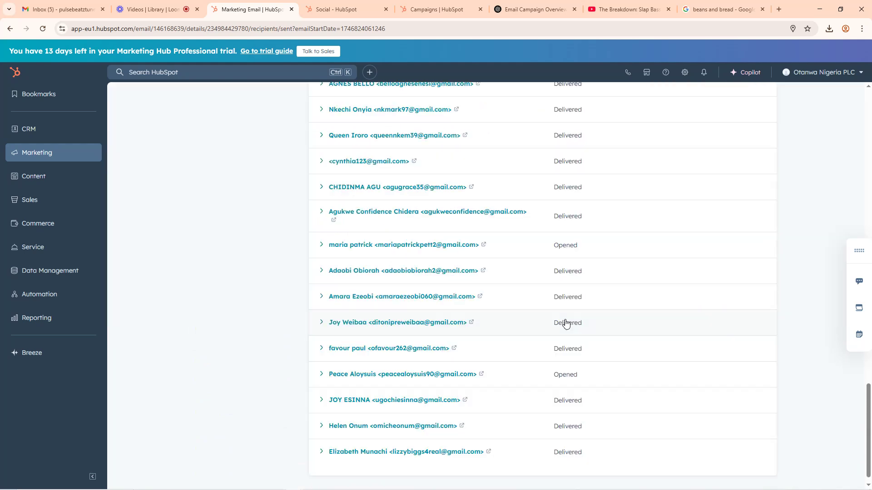
{"action": "scroll", "coordinate": [560, 422], "scroll_direction": "down", "scroll_amount": 1}
{"action": "scroll", "coordinate": [552, 413], "scroll_direction": "up", "scroll_amount": 15}
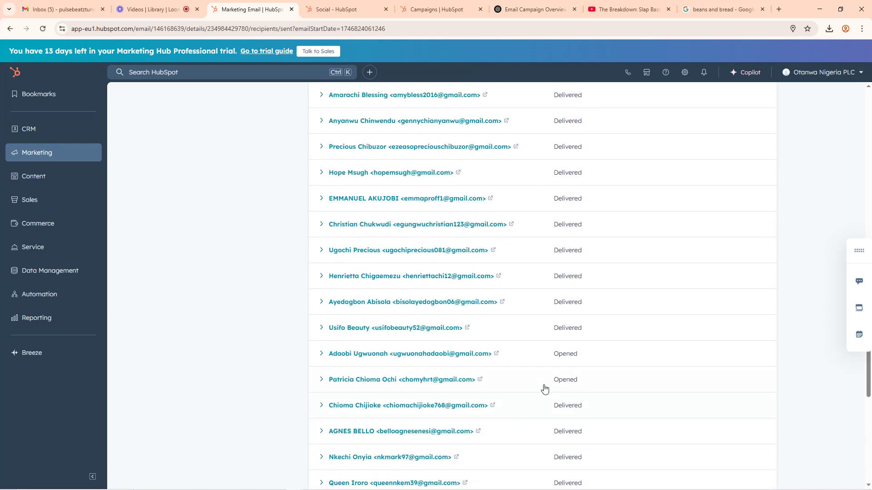
{"action": "scroll", "coordinate": [559, 336], "scroll_direction": "up", "scroll_amount": 12}
{"action": "scroll", "coordinate": [554, 334], "scroll_direction": "down", "scroll_amount": 5}
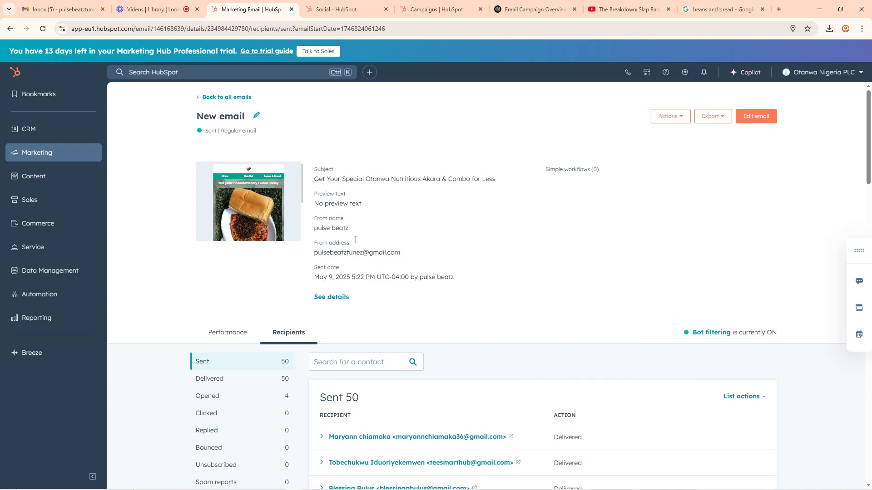
Step: Open the marketing email overview and view the sent email's delivery, open rate and click rate columns
{"action": "left_click", "coordinate": [31, 153]}
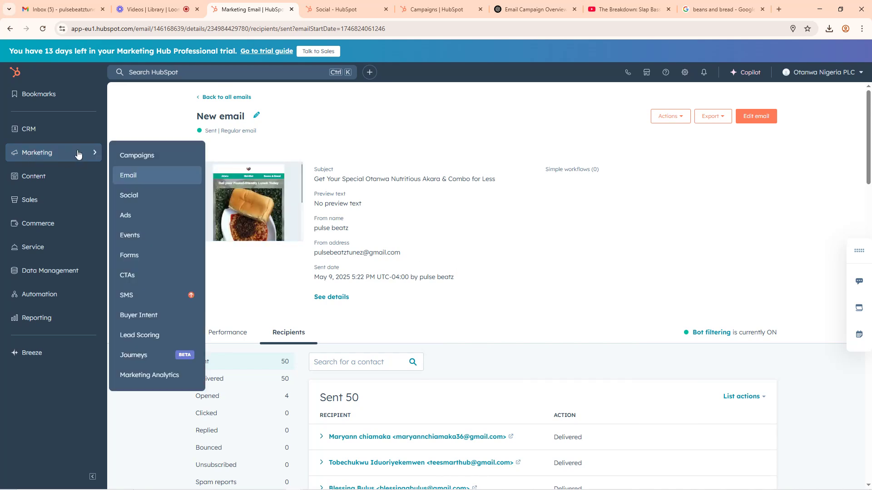
{"action": "left_click", "coordinate": [136, 182]}
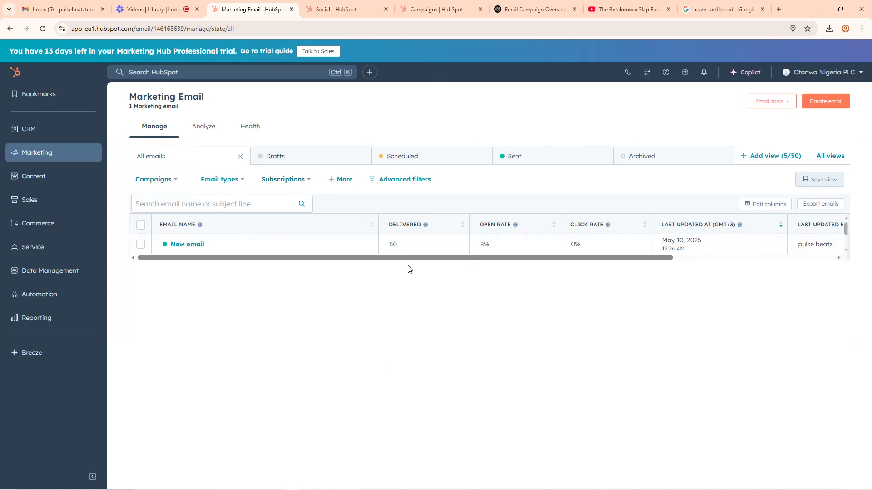
{"action": "left_click_drag", "start_coordinate": [409, 258], "coordinate": [340, 267]}
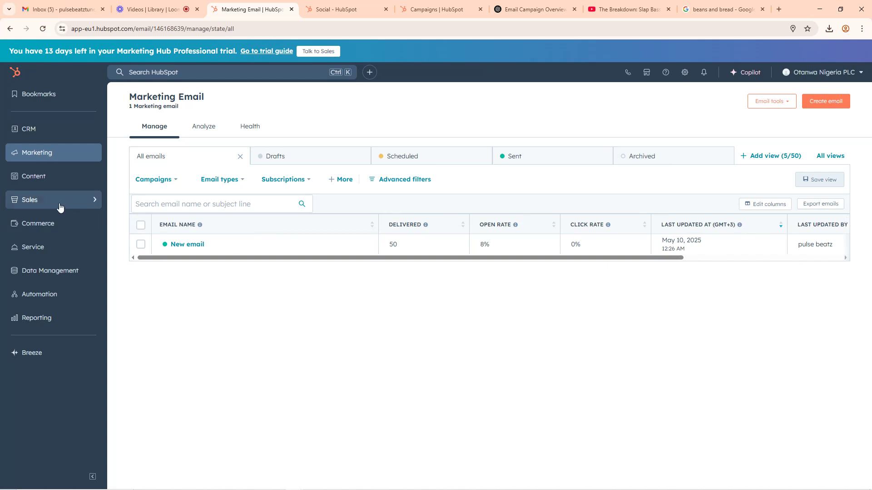
Step: Open the marketing forms overview, begin a new form with the Legacy Form Editor and look through its templates
{"action": "left_click", "coordinate": [45, 157]}
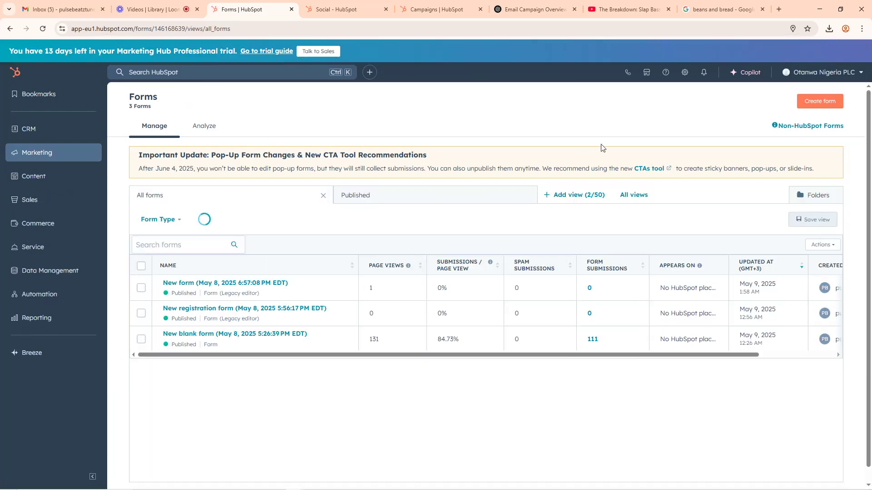
{"action": "left_click", "coordinate": [824, 104]}
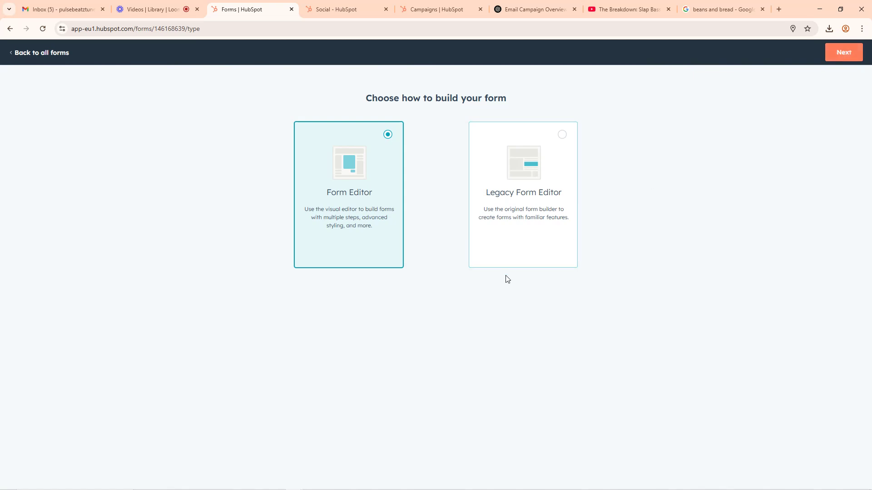
{"action": "left_click", "coordinate": [531, 204]}
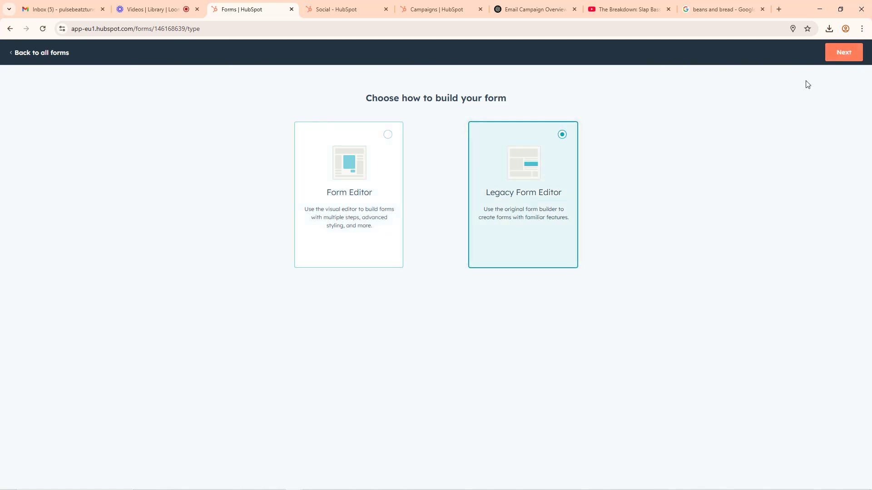
{"action": "left_click", "coordinate": [838, 58]}
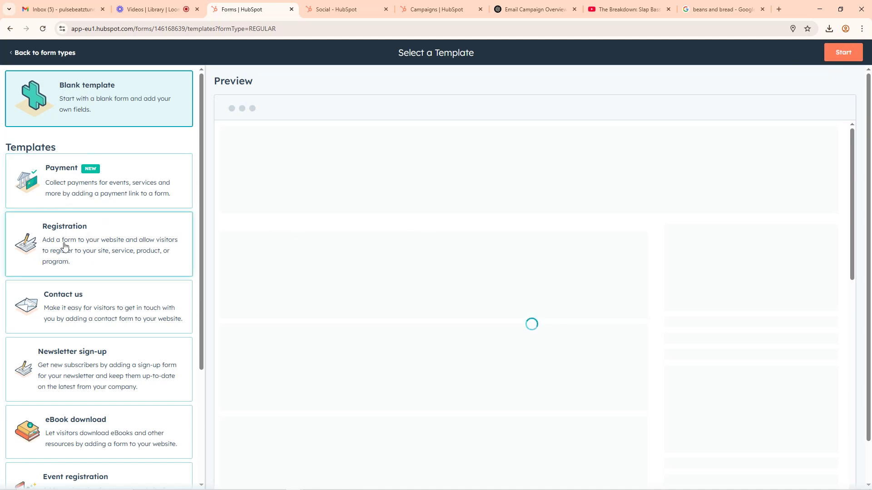
{"action": "scroll", "coordinate": [85, 338], "scroll_direction": "down", "scroll_amount": 4}
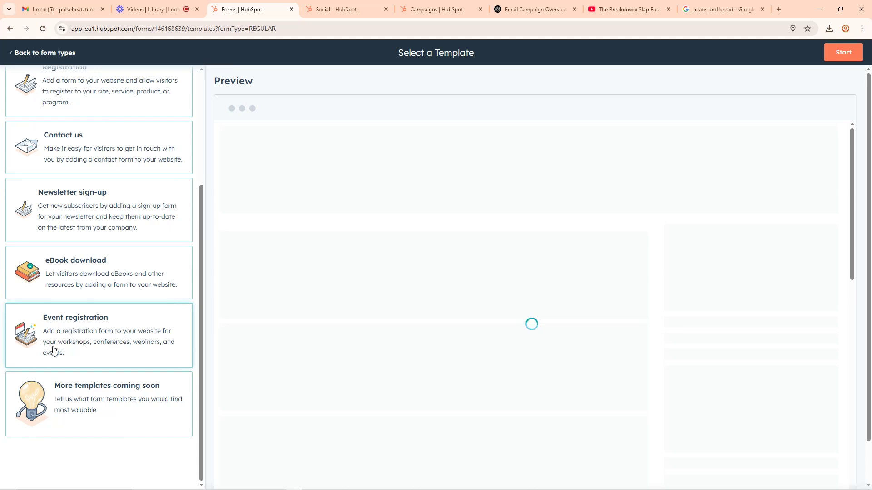
{"action": "scroll", "coordinate": [55, 329], "scroll_direction": "up", "scroll_amount": 4}
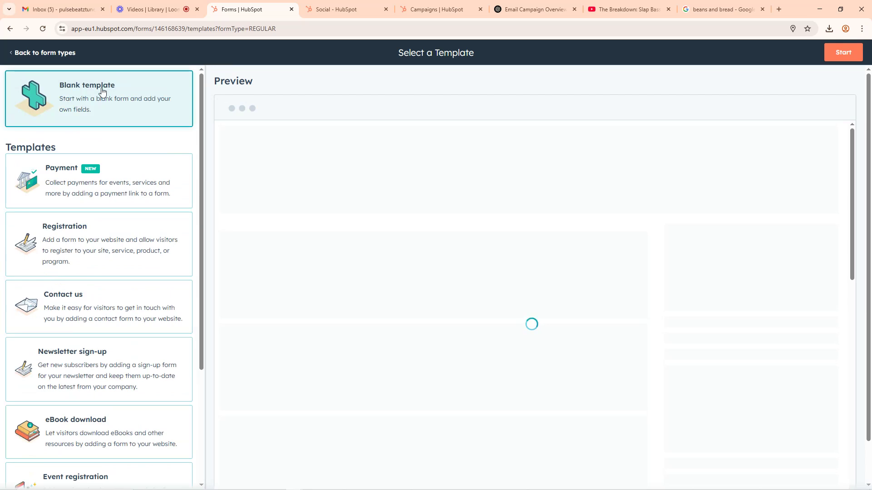
Step: Switch to the Google Meet call to check its in-call messages, and return to the HubSpot form template selection
{"action": "mouse_move", "coordinate": [260, 483]}
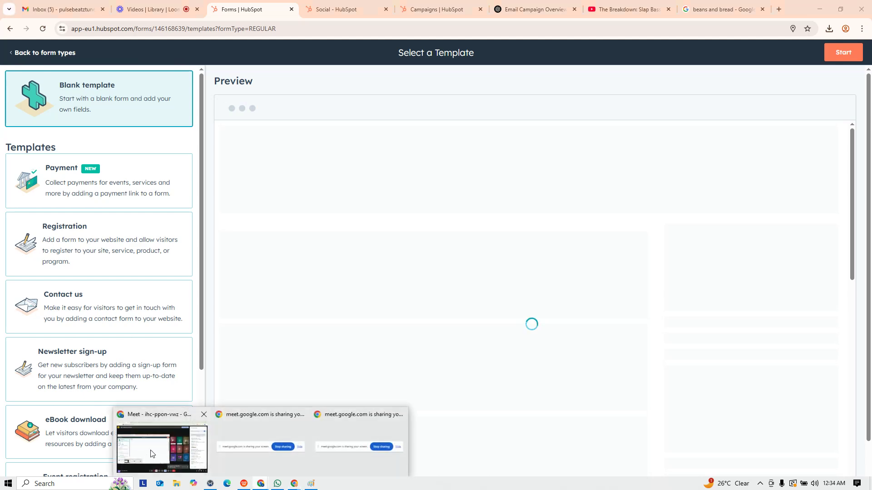
{"action": "left_click", "coordinate": [151, 454]}
{"action": "left_click", "coordinate": [163, 5]}
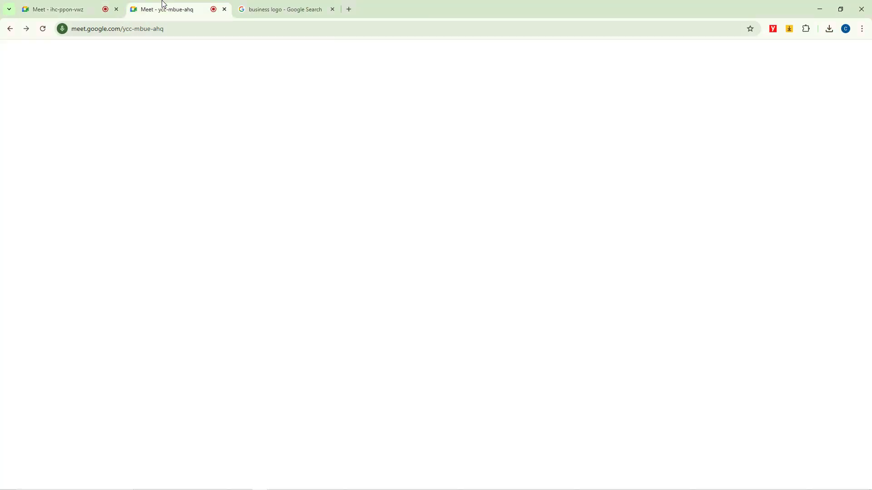
{"action": "mouse_move", "coordinate": [261, 484]}
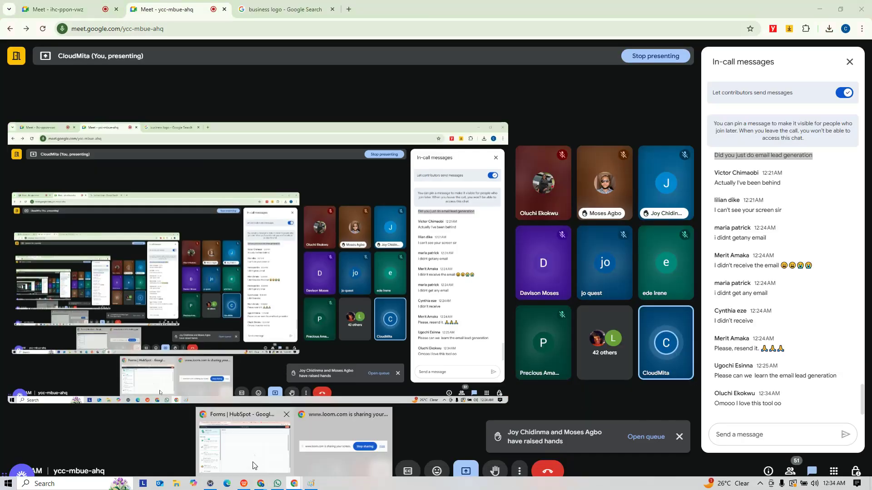
{"action": "left_click", "coordinate": [253, 466]}
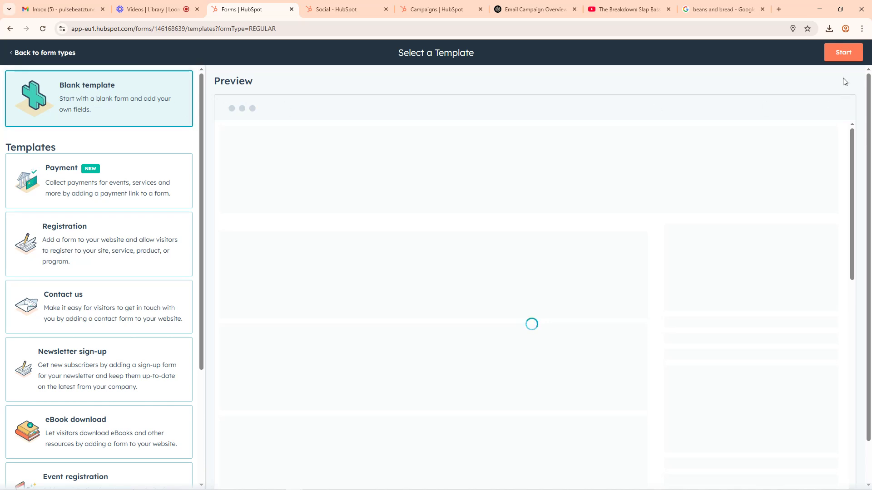
Step: Start the form from the blank template and dismiss the Collect payments tour
{"action": "left_click", "coordinate": [843, 53]}
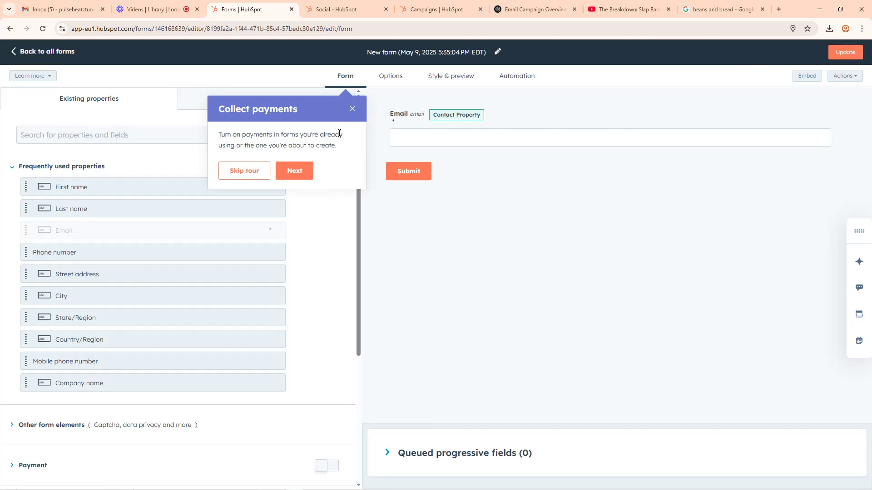
{"action": "left_click", "coordinate": [352, 109]}
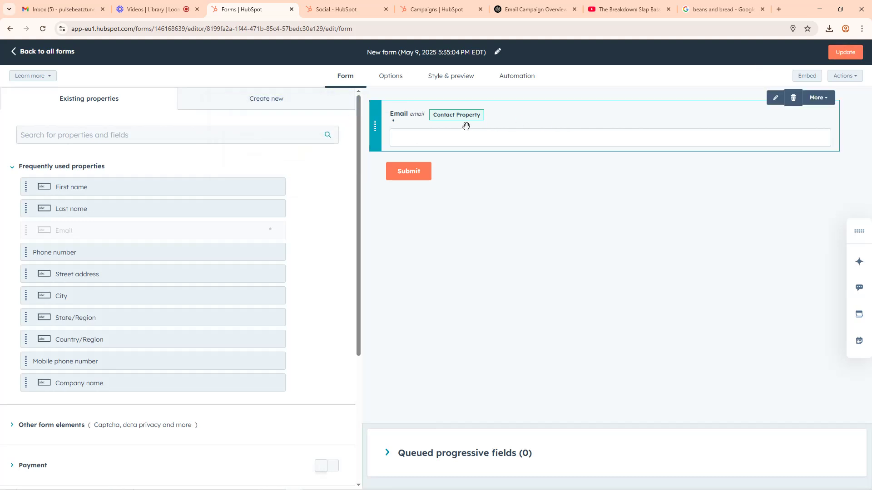
Step: Rename the new form as "Customer Onboarding Form"
{"action": "left_click", "coordinate": [497, 53]}
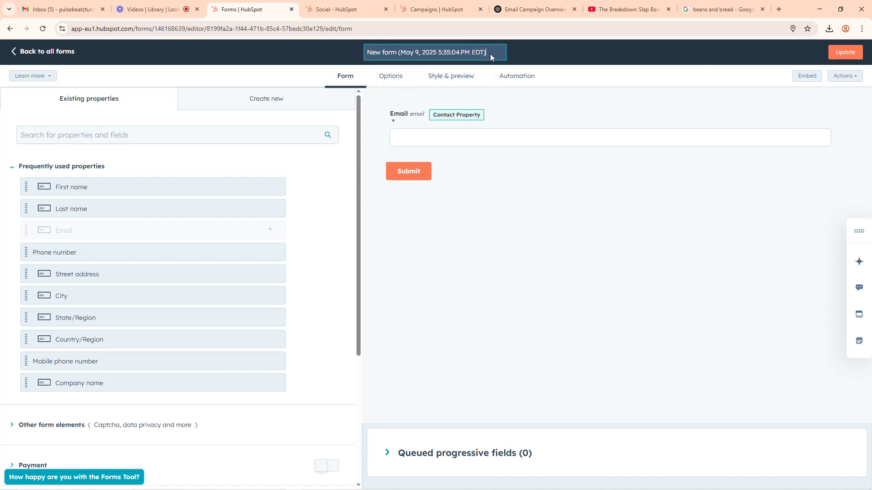
{"action": "left_click_drag", "start_coordinate": [490, 54], "coordinate": [353, 61]}
{"action": "left_click", "coordinate": [414, 53]}
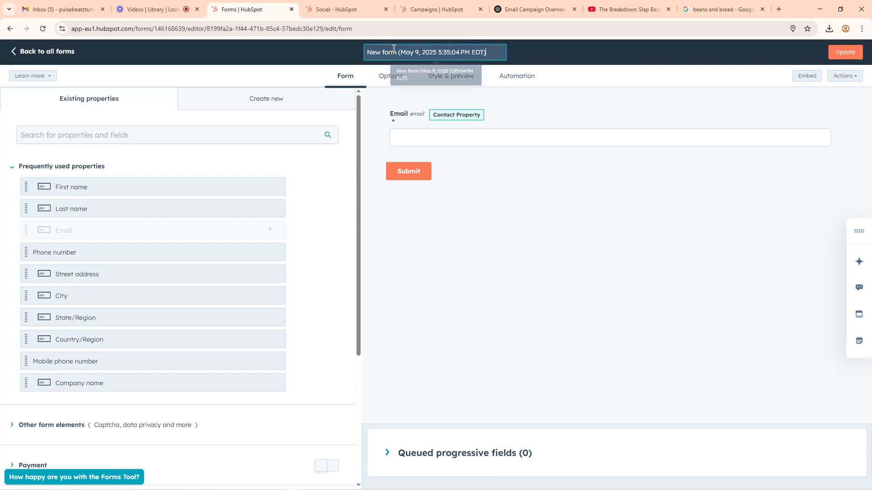
{"action": "key", "text": "ctrl+a"}
{"action": "key", "text": "BackSpace"}
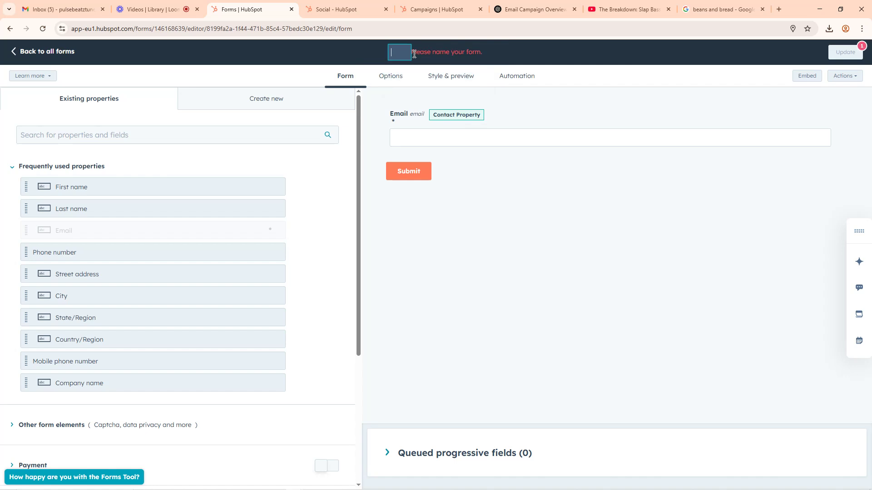
{"action": "type", "text": "Customer "}
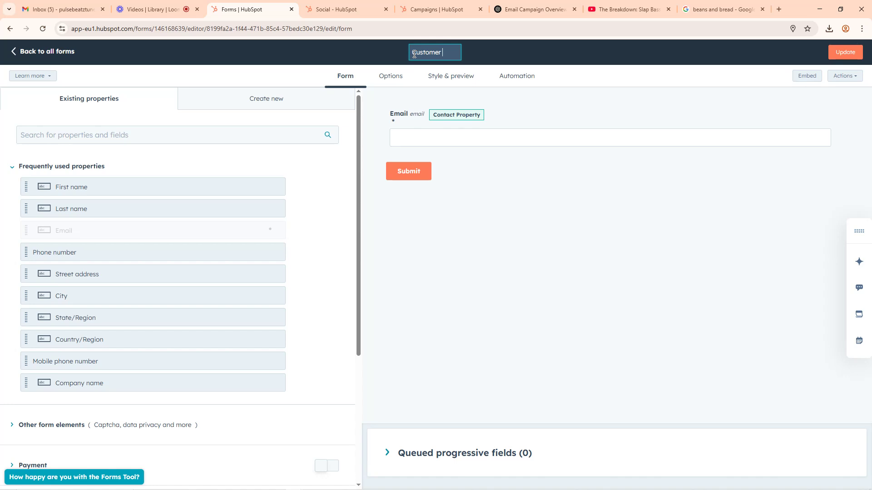
{"action": "type", "text": "Onboarding "}
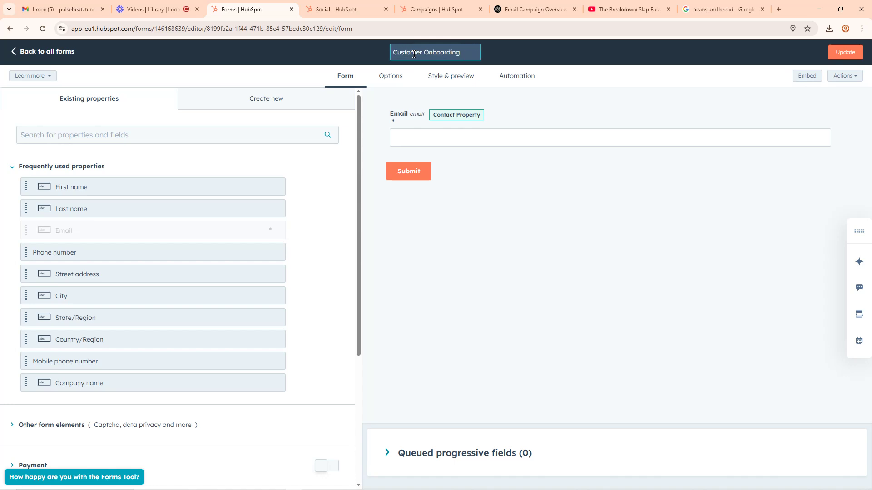
{"action": "type", "text": "Form"}
{"action": "left_click", "coordinate": [543, 53]}
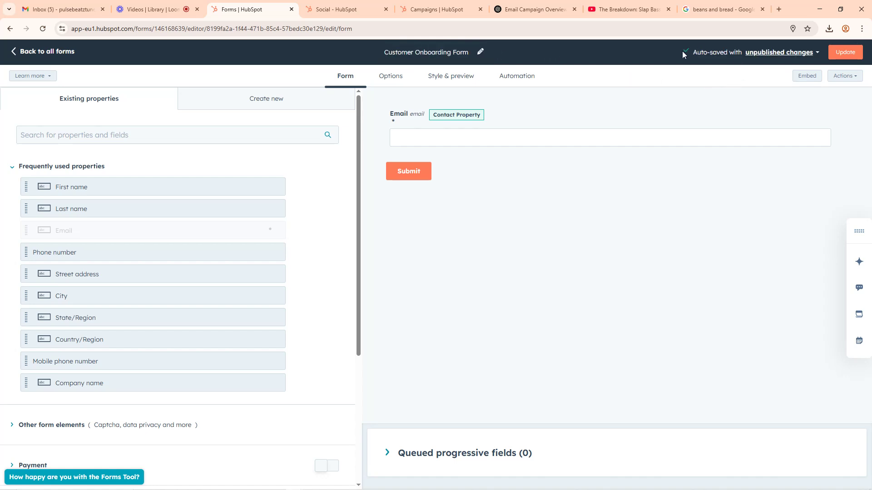
Step: Add the First name, Last name and Mobile phone number fields, in that order, above the form's Email field
{"action": "mouse_move", "coordinate": [400, 124]}
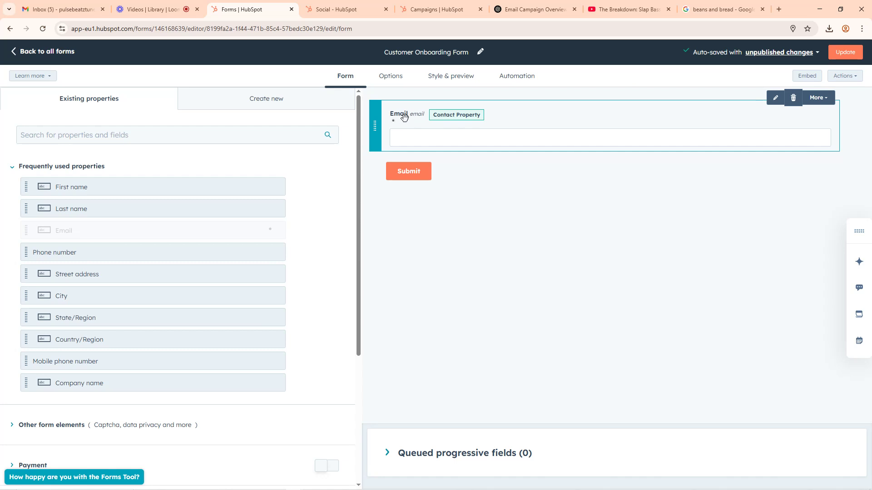
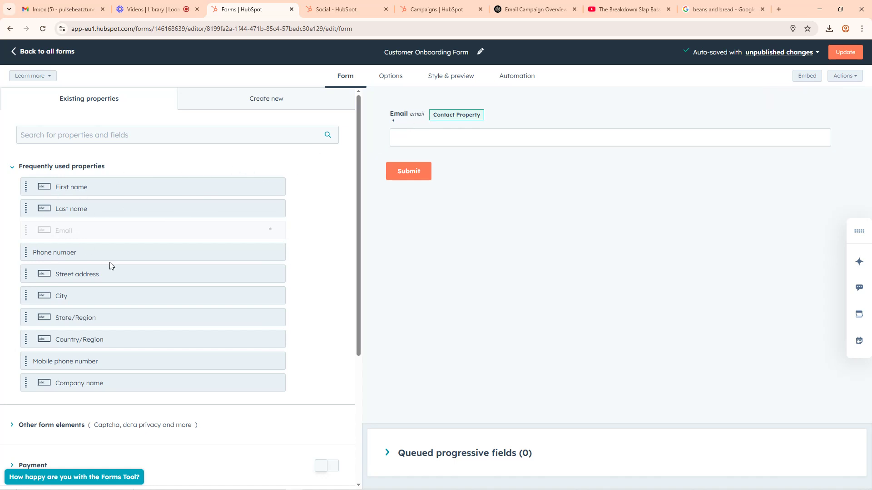
{"action": "scroll", "coordinate": [111, 264], "scroll_direction": "down", "scroll_amount": 4}
{"action": "scroll", "coordinate": [112, 253], "scroll_direction": "up", "scroll_amount": 4}
{"action": "left_click_drag", "start_coordinate": [26, 186], "coordinate": [384, 88]}
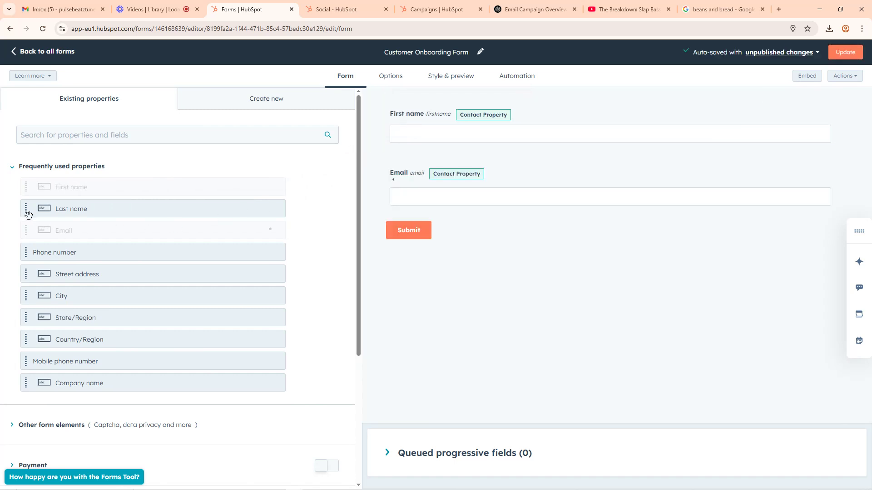
{"action": "left_click_drag", "start_coordinate": [26, 209], "coordinate": [387, 160]}
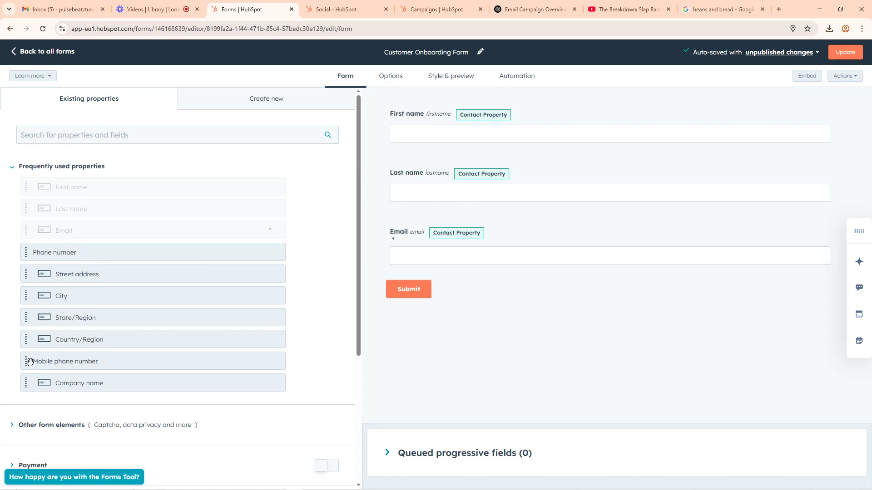
{"action": "left_click_drag", "start_coordinate": [25, 361], "coordinate": [389, 220]}
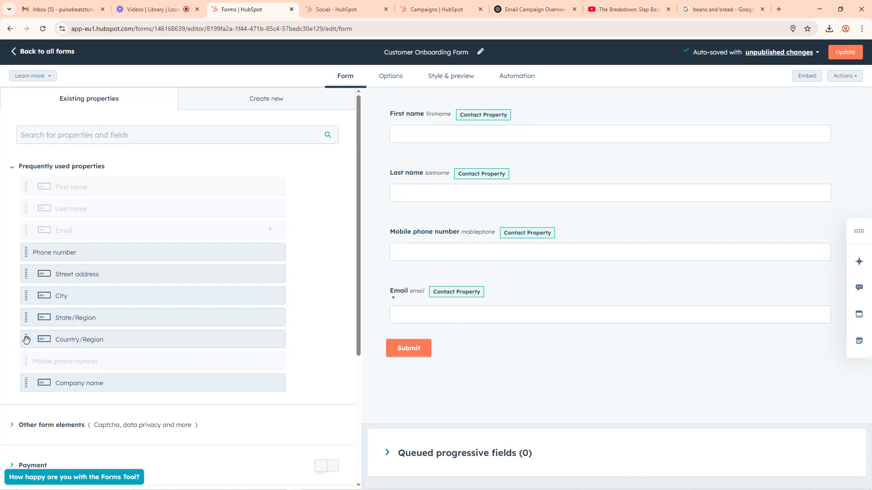
Step: Add the Country/Region, State/Region, City and Street address fields, in that order, below the form's Email field
{"action": "left_click_drag", "start_coordinate": [26, 340], "coordinate": [385, 350]}
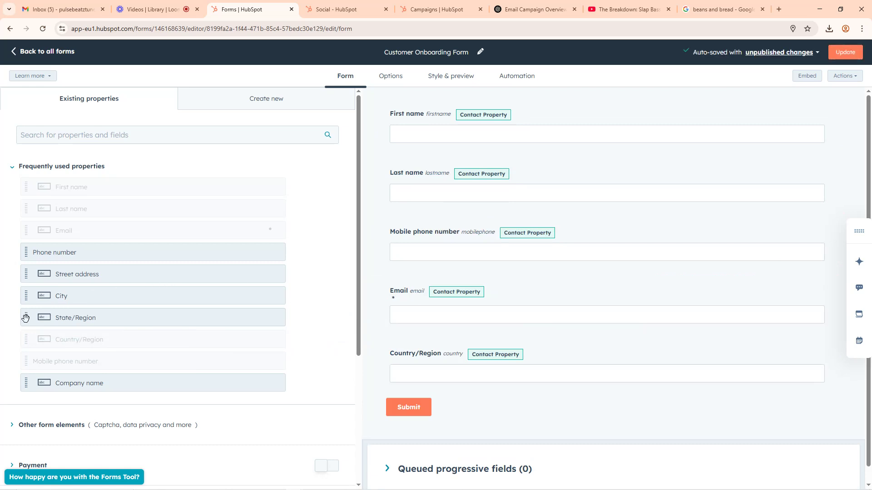
{"action": "left_click_drag", "start_coordinate": [26, 318], "coordinate": [423, 413]}
{"action": "scroll", "coordinate": [423, 317], "scroll_direction": "down", "scroll_amount": 2}
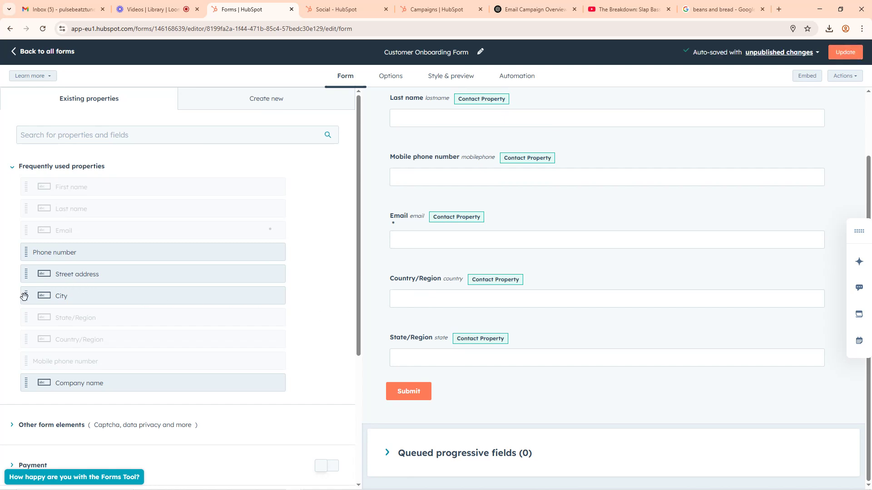
{"action": "left_click_drag", "start_coordinate": [25, 296], "coordinate": [383, 382]}
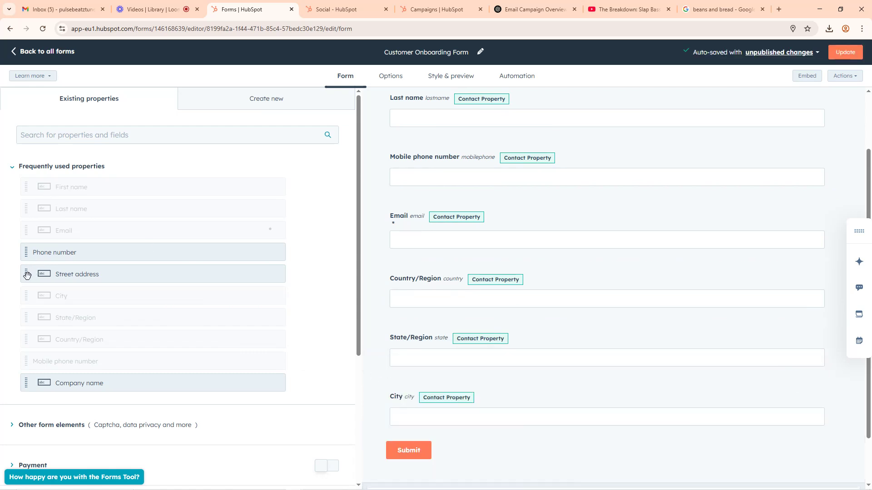
{"action": "left_click_drag", "start_coordinate": [25, 276], "coordinate": [379, 454]}
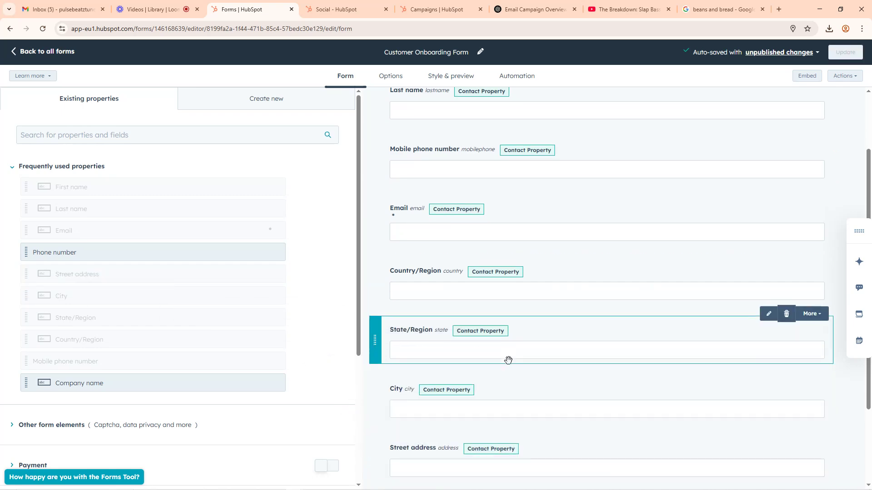
Step: Examine the company properties available as form fields, including company information and social media information
{"action": "scroll", "coordinate": [506, 360], "scroll_direction": "down", "scroll_amount": 3}
{"action": "scroll", "coordinate": [181, 343], "scroll_direction": "down", "scroll_amount": 4}
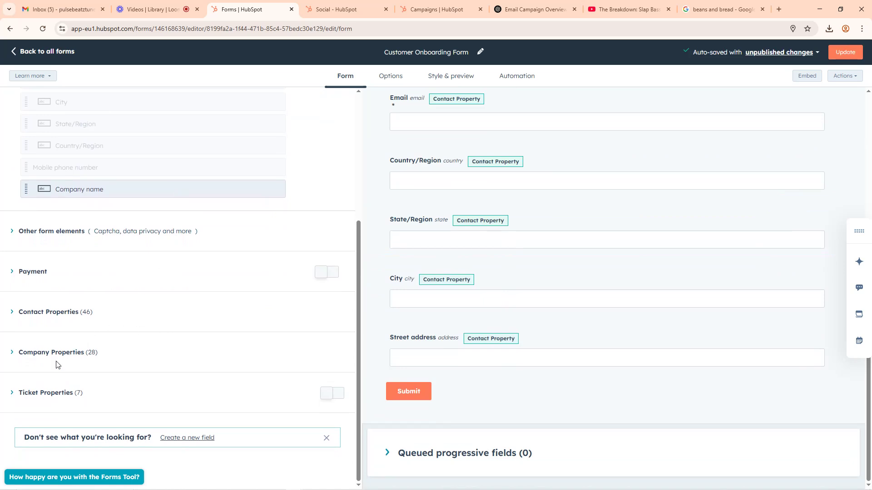
{"action": "left_click", "coordinate": [12, 353]}
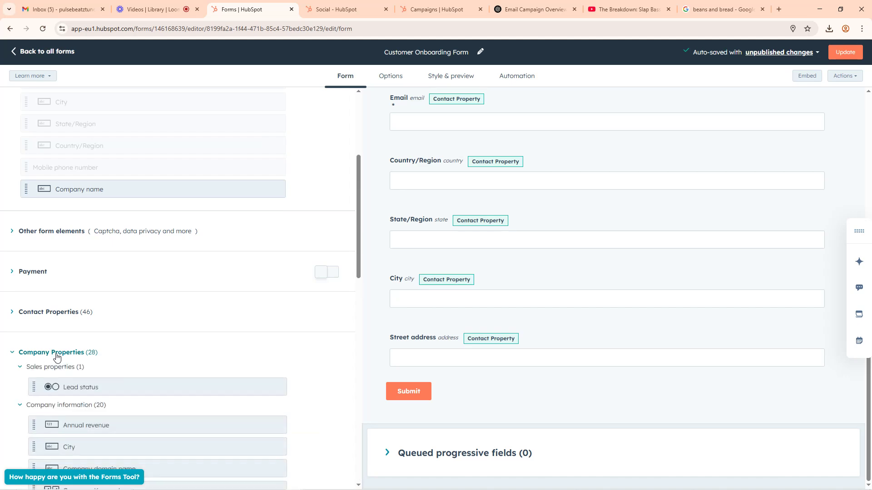
{"action": "scroll", "coordinate": [79, 351], "scroll_direction": "down", "scroll_amount": 4}
{"action": "scroll", "coordinate": [77, 350], "scroll_direction": "down", "scroll_amount": 4}
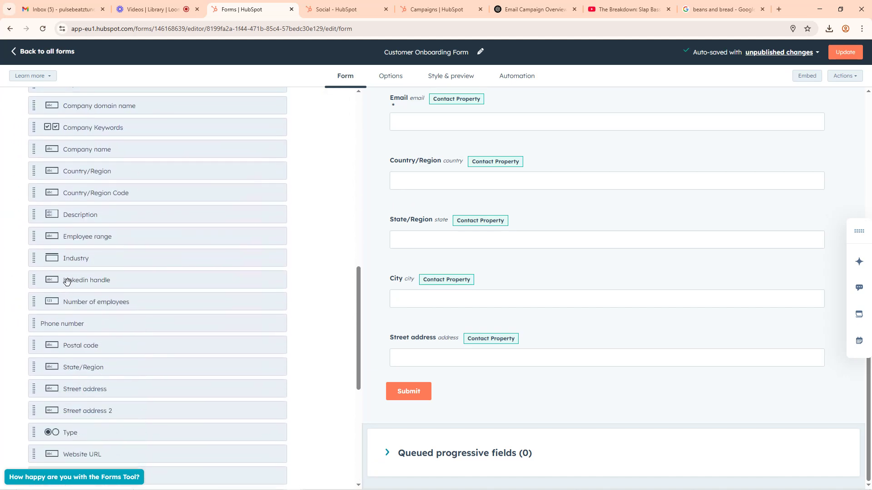
{"action": "scroll", "coordinate": [63, 272], "scroll_direction": "up", "scroll_amount": 3}
{"action": "scroll", "coordinate": [101, 306], "scroll_direction": "down", "scroll_amount": 8}
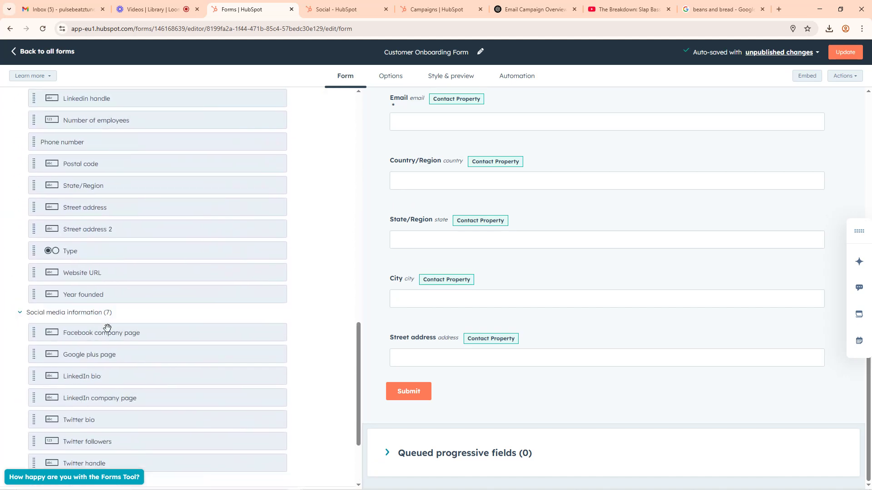
{"action": "scroll", "coordinate": [536, 300], "scroll_direction": "up", "scroll_amount": 5}
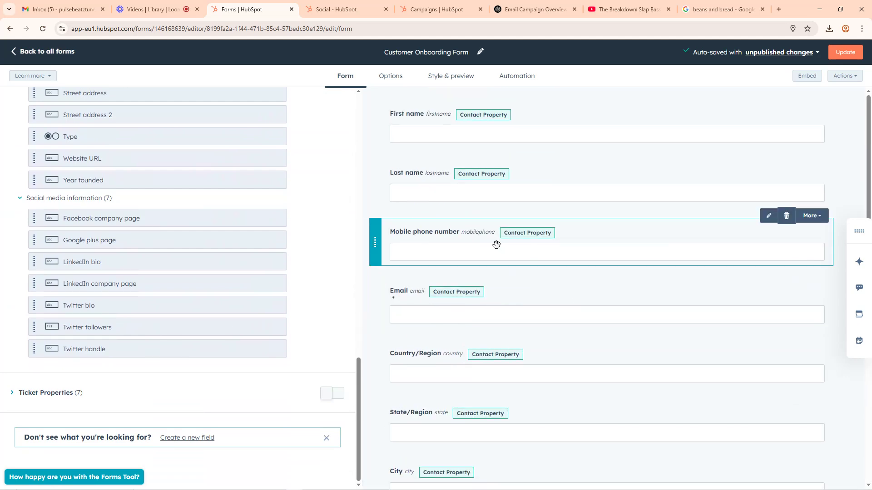
Step: Add a second line to the form's thank-you message saying that the named doctor will reply soon, and review the remaining submission options
{"action": "left_click", "coordinate": [394, 78]}
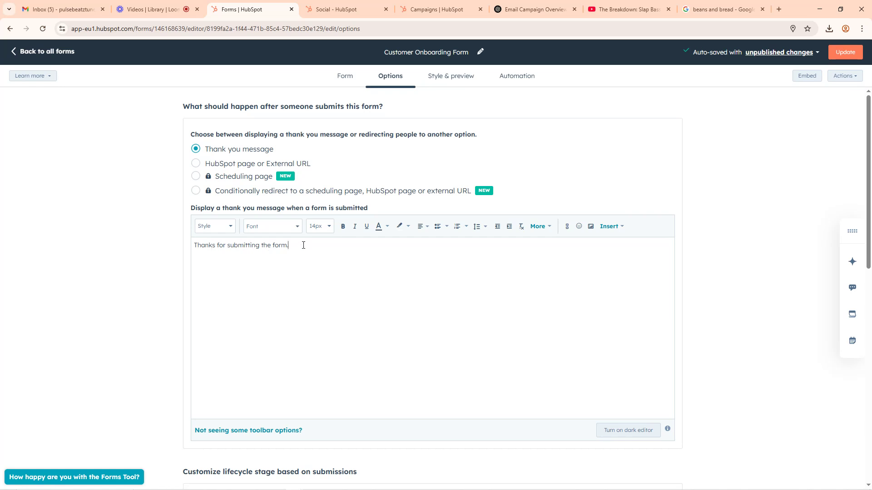
{"action": "left_click", "coordinate": [303, 245]}
{"action": "key", "text": "Return"}
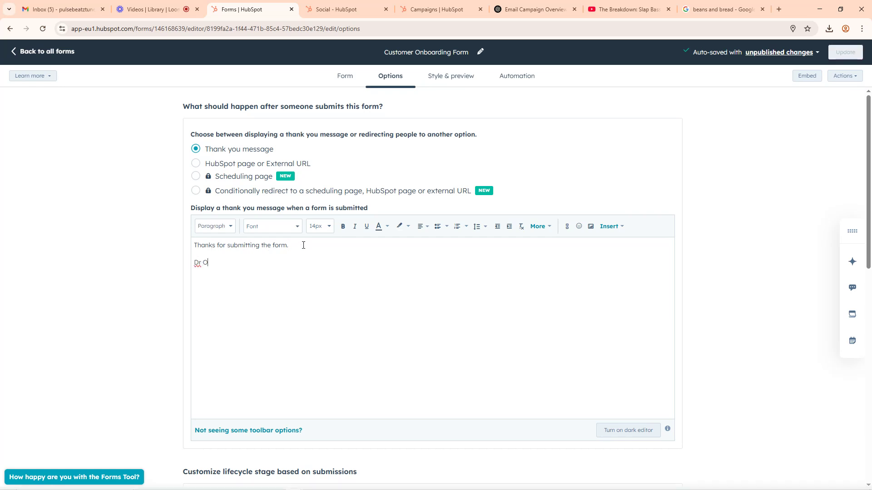
{"action": "type", "text": "Dr Otanwa Will reply you soon!"}
{"action": "scroll", "coordinate": [387, 371], "scroll_direction": "down", "scroll_amount": 5}
{"action": "scroll", "coordinate": [408, 354], "scroll_direction": "down", "scroll_amount": 5}
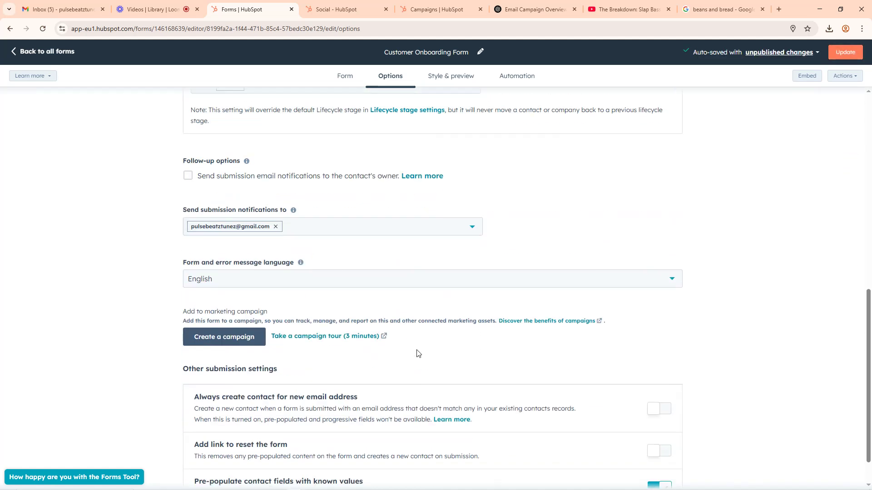
{"action": "scroll", "coordinate": [666, 271], "scroll_direction": "up", "scroll_amount": 9}
{"action": "scroll", "coordinate": [666, 271], "scroll_direction": "up", "scroll_amount": 1}
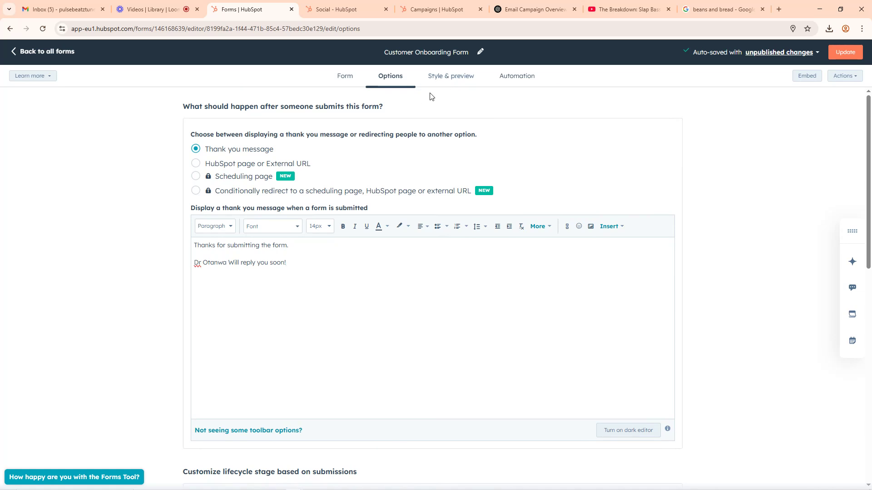
Step: Check the form's style options, desktop preview and publishing review, leaving the form unpublished
{"action": "left_click", "coordinate": [448, 80]}
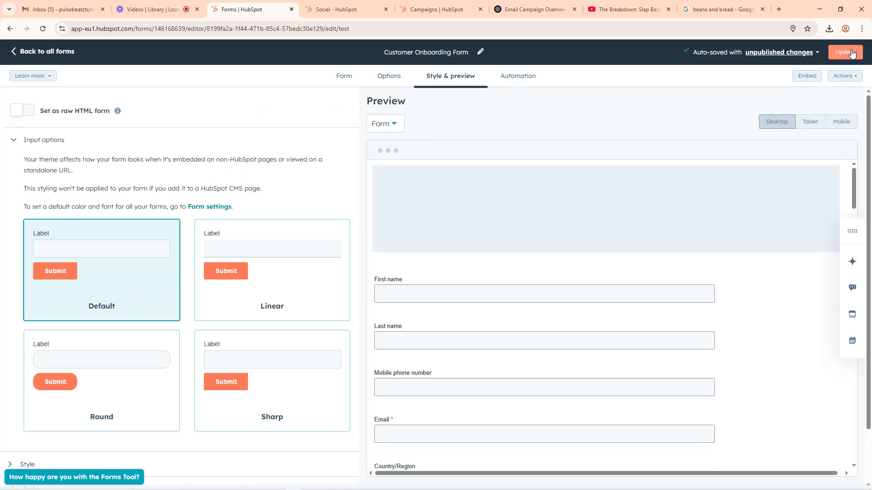
{"action": "left_click", "coordinate": [851, 54]}
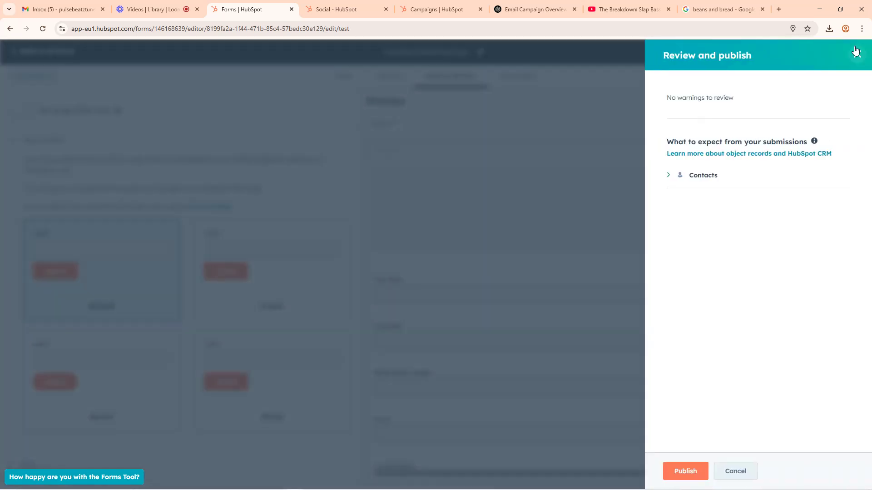
{"action": "left_click", "coordinate": [857, 53]}
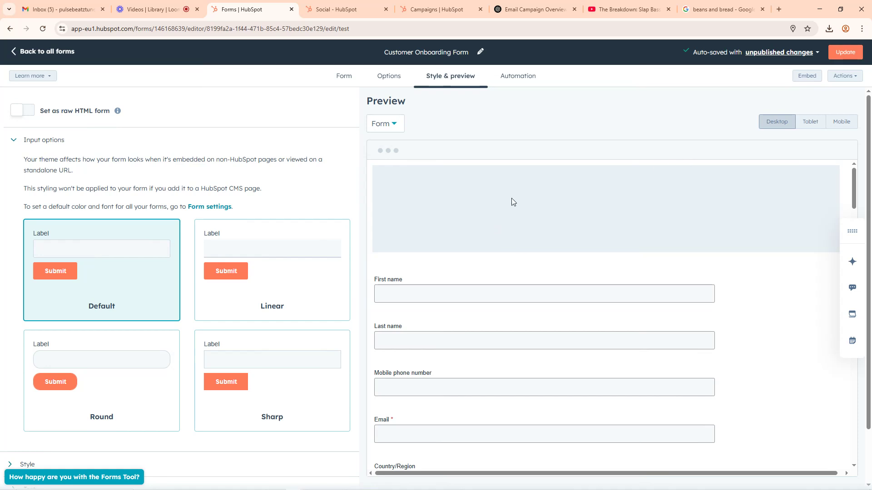
Step: Return to the form's field layout and publish the updated Customer Onboarding Form
{"action": "left_click", "coordinate": [345, 77]}
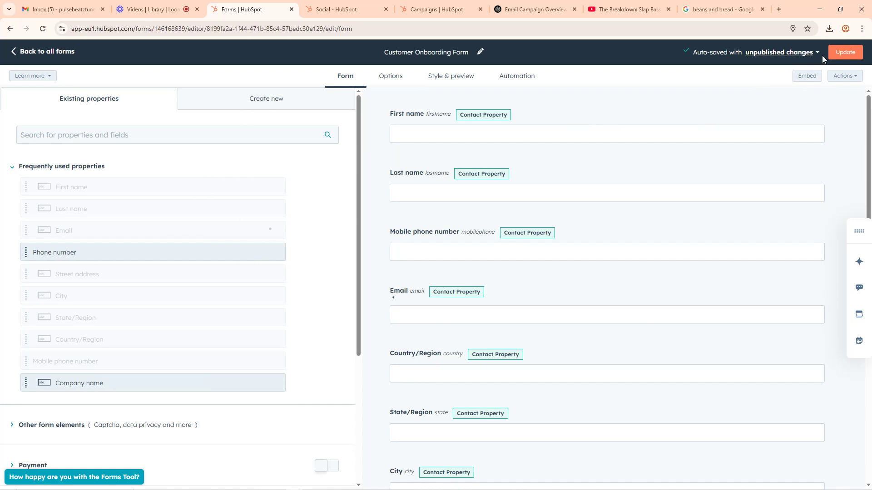
{"action": "left_click", "coordinate": [845, 53]}
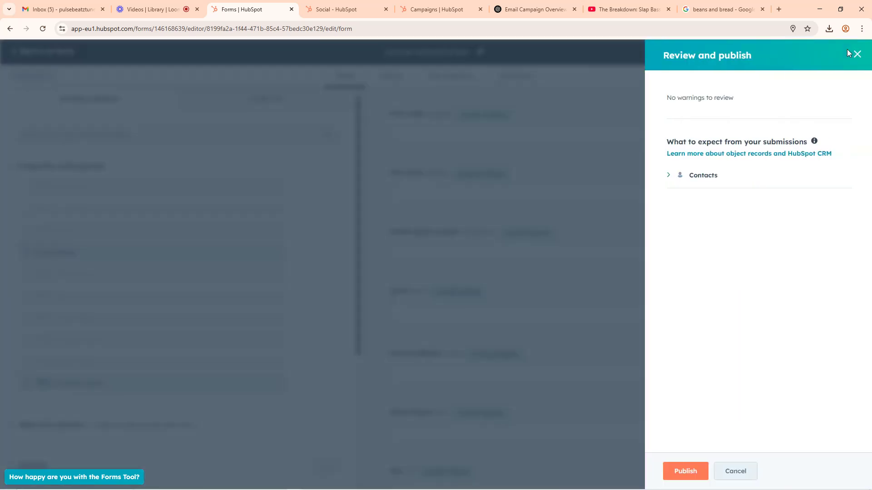
{"action": "left_click", "coordinate": [685, 472]}
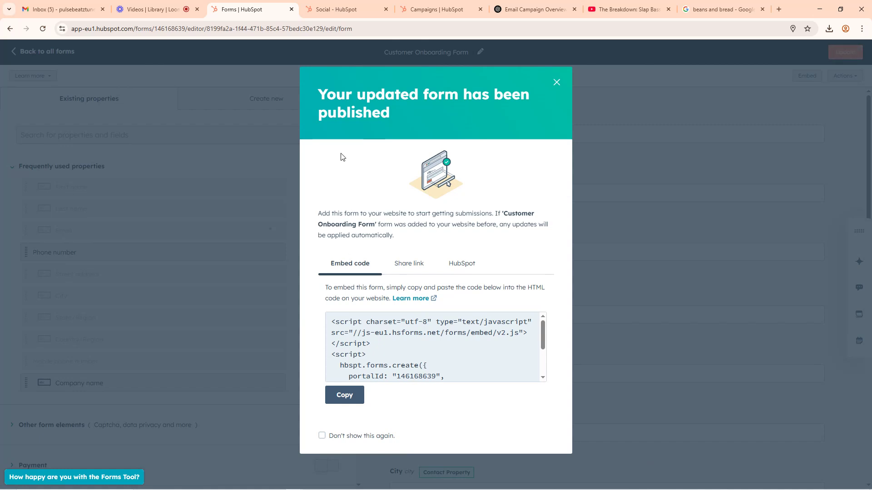
Step: Examine the published form's embed code and its share link
{"action": "scroll", "coordinate": [426, 364], "scroll_direction": "down", "scroll_amount": 1}
{"action": "scroll", "coordinate": [425, 364], "scroll_direction": "down", "scroll_amount": 2}
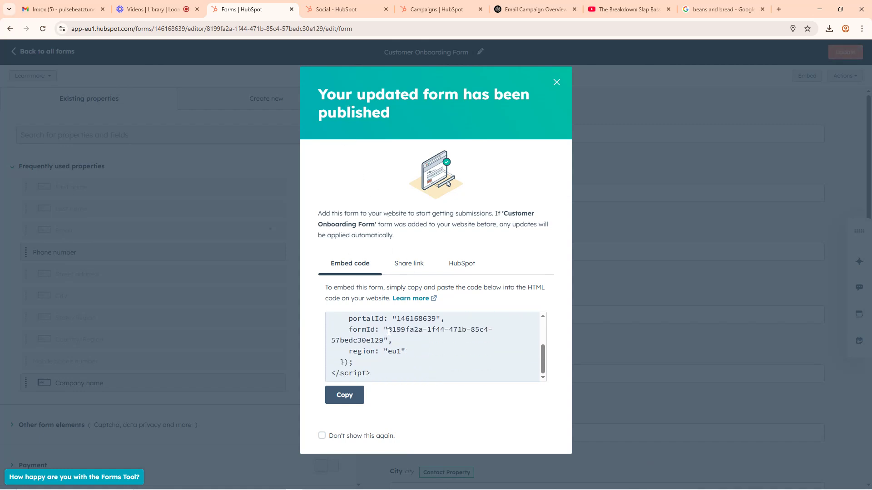
{"action": "scroll", "coordinate": [389, 331], "scroll_direction": "up", "scroll_amount": 3}
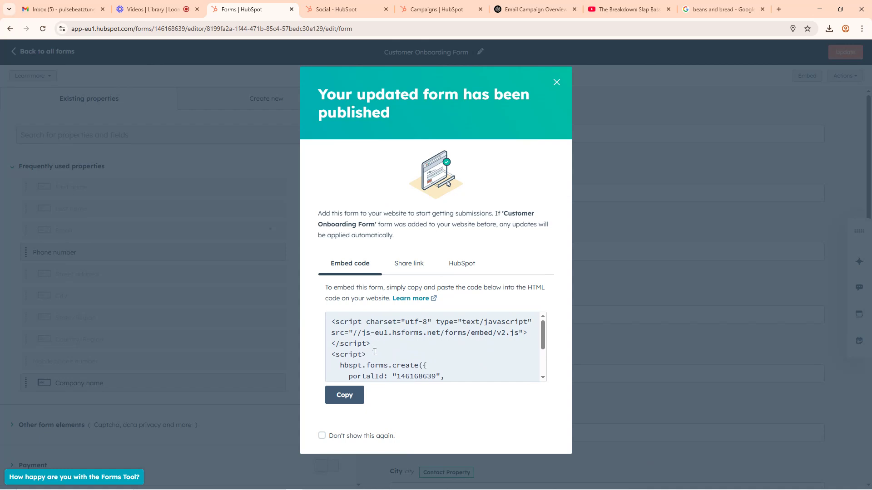
{"action": "scroll", "coordinate": [374, 358], "scroll_direction": "down", "scroll_amount": 3}
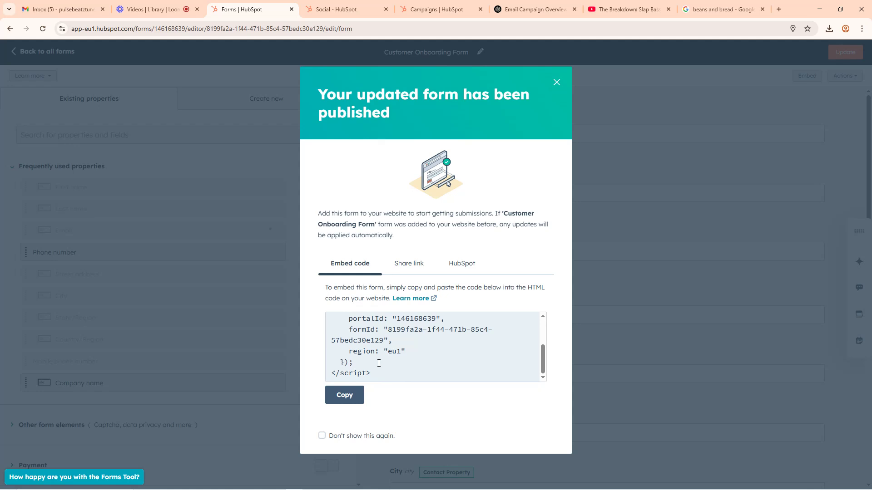
{"action": "left_click", "coordinate": [407, 266]}
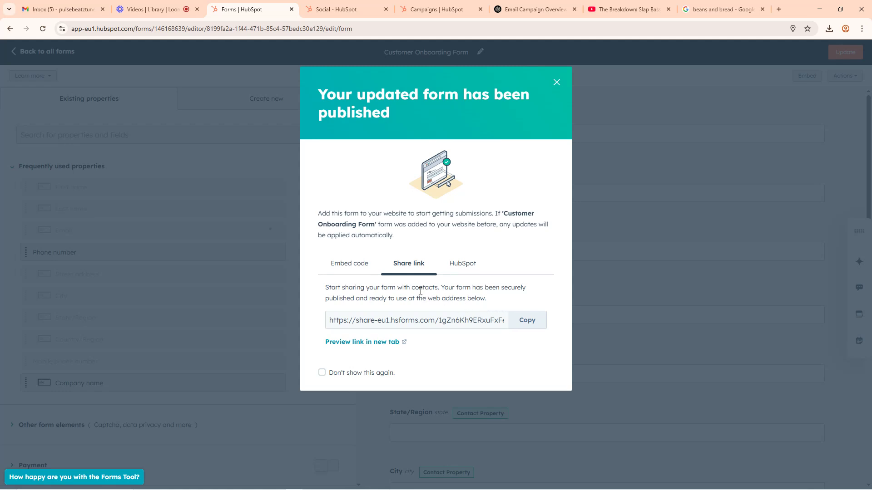
Step: Go back to the published form's embed code and select the whole code
{"action": "left_click", "coordinate": [351, 268]}
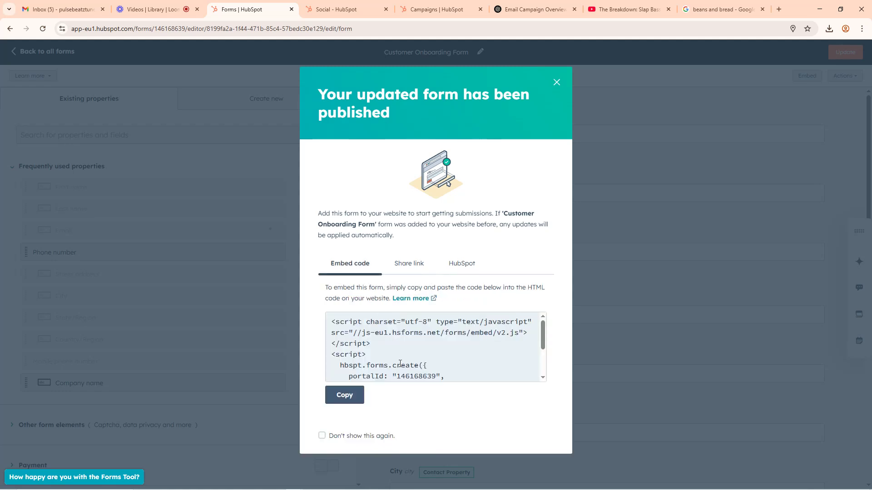
{"action": "left_click", "coordinate": [400, 364]}
{"action": "key", "text": "ctrl+a"}
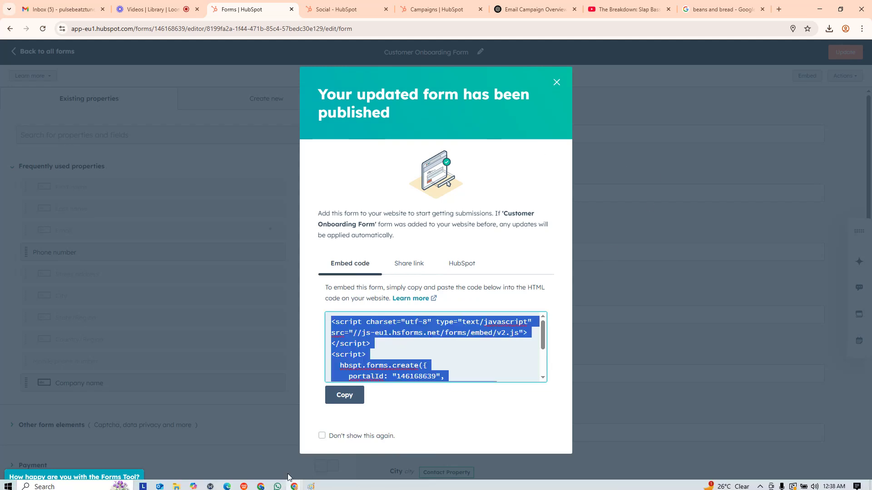
Step: Switch to the other Chrome window and open blogspot.com in place of the business logo search
{"action": "left_click", "coordinate": [260, 483]}
{"action": "left_click", "coordinate": [143, 443]}
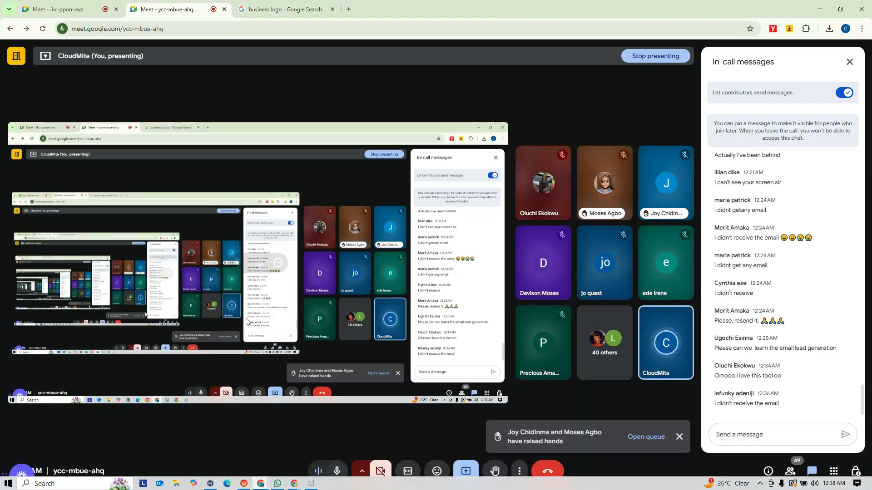
{"action": "left_click", "coordinate": [296, 5]}
{"action": "left_click", "coordinate": [289, 27]}
{"action": "type", "text": "blogspot.com"}
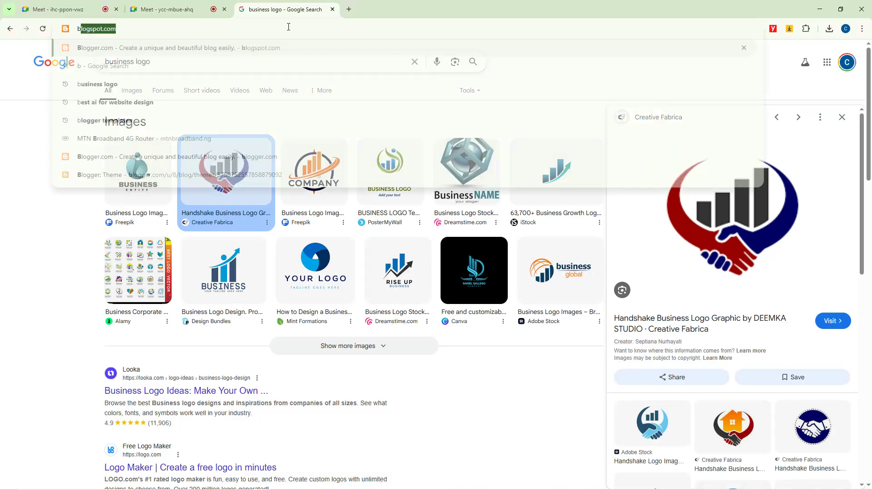
{"action": "key", "text": "Return"}
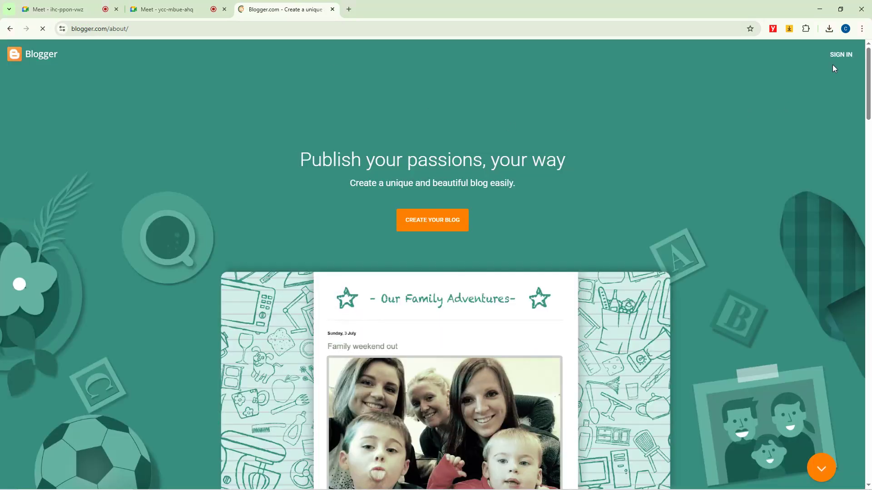
Step: Sign in to Blogger with the CloudMita account by entering the Windows Hello PIN, and skip the recovery information and home address prompts
{"action": "left_click", "coordinate": [840, 55]}
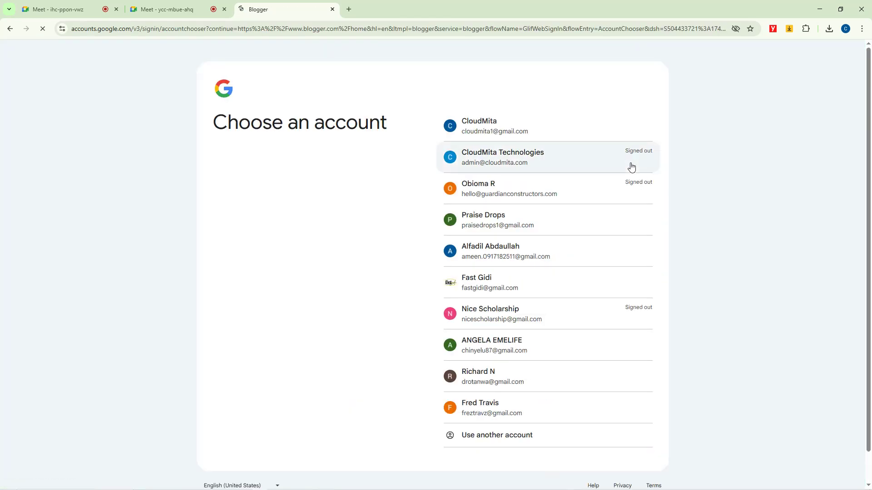
{"action": "left_click", "coordinate": [493, 128]}
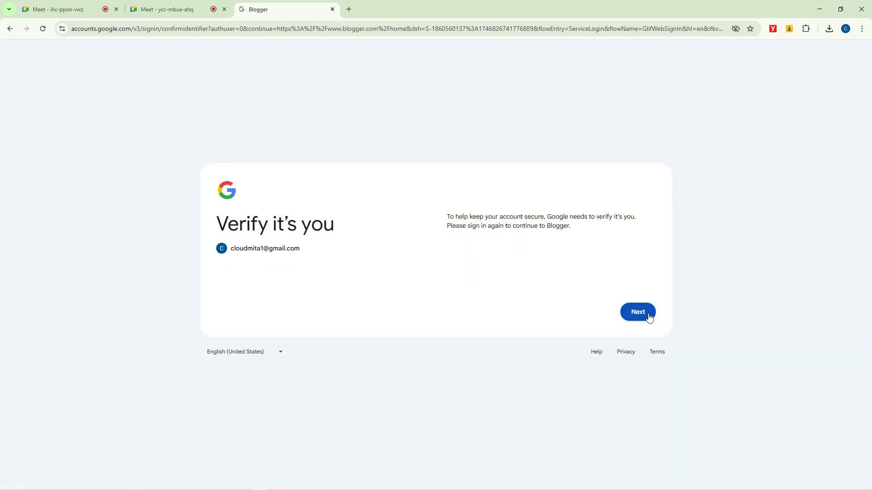
{"action": "left_click", "coordinate": [644, 316]}
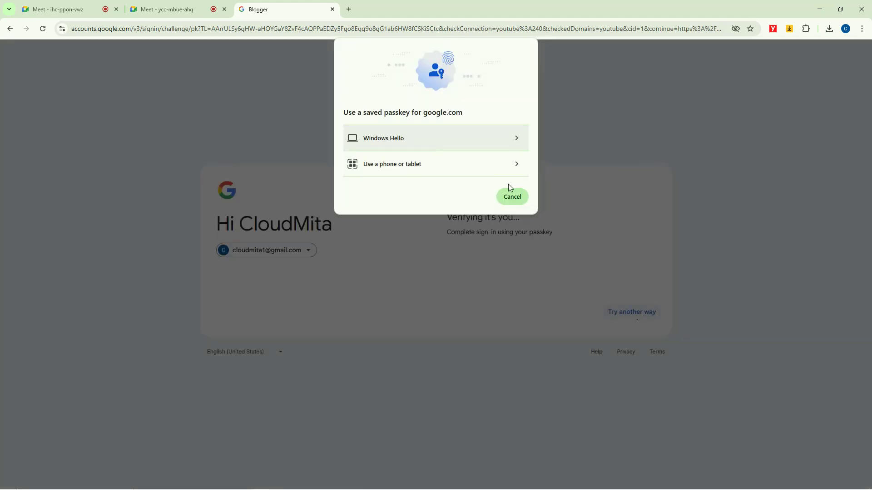
{"action": "left_click", "coordinate": [440, 139]}
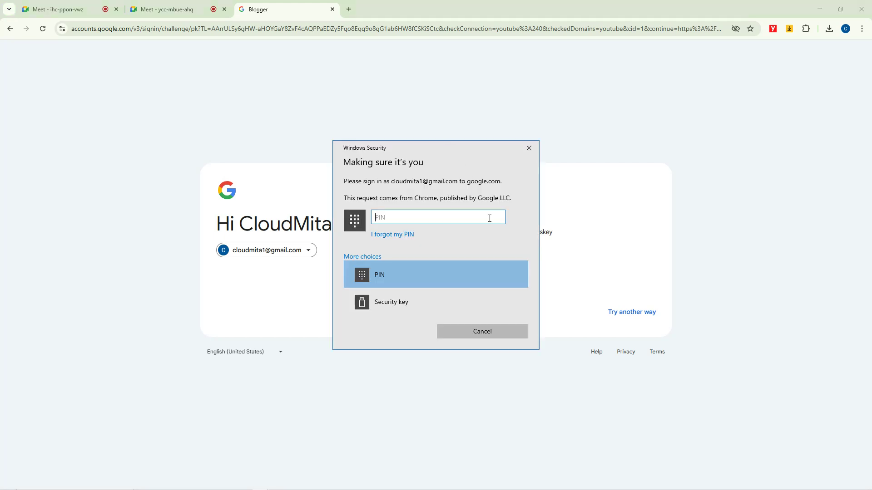
{"action": "type", "text": "•••••••"}
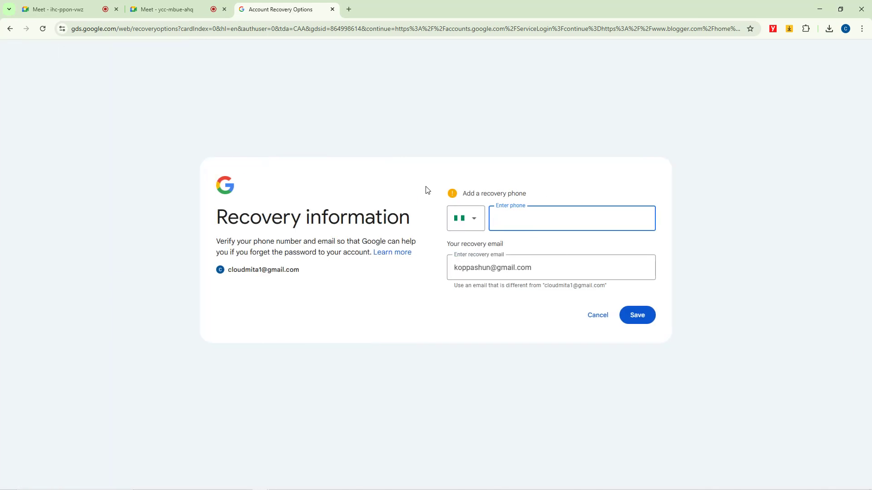
{"action": "left_click", "coordinate": [597, 316]}
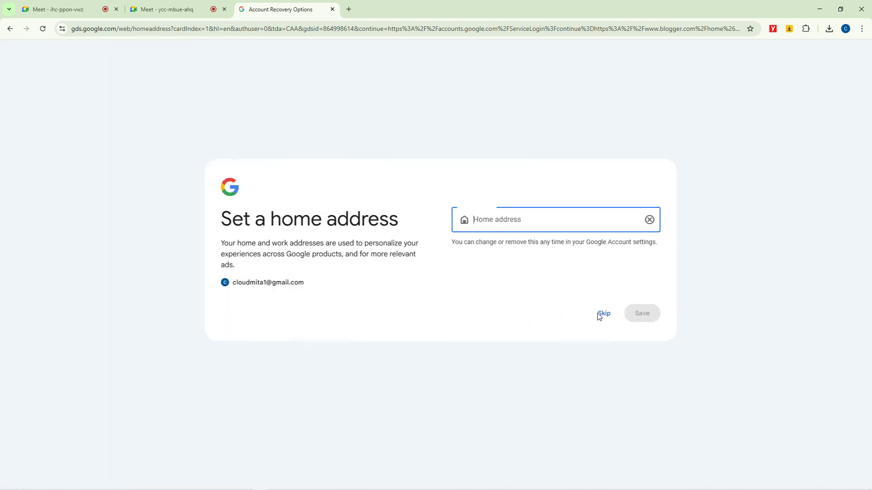
{"action": "left_click", "coordinate": [597, 317]}
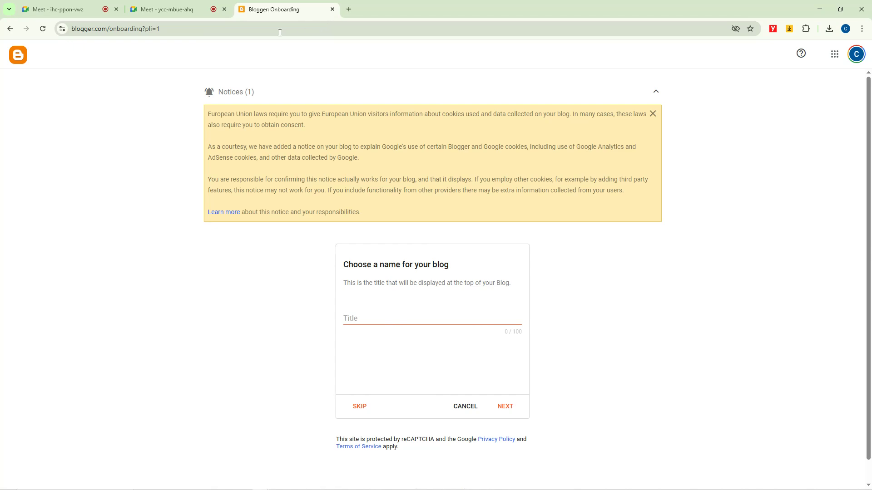
Step: Switch Blogger from the CloudMita account to the third signed-in Google account listed, whose initial is P
{"action": "left_click", "coordinate": [856, 55]}
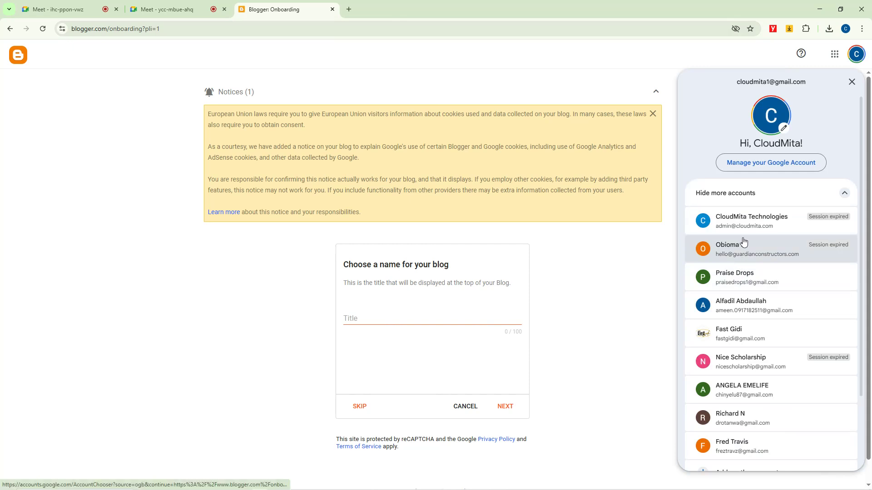
{"action": "left_click", "coordinate": [733, 281]}
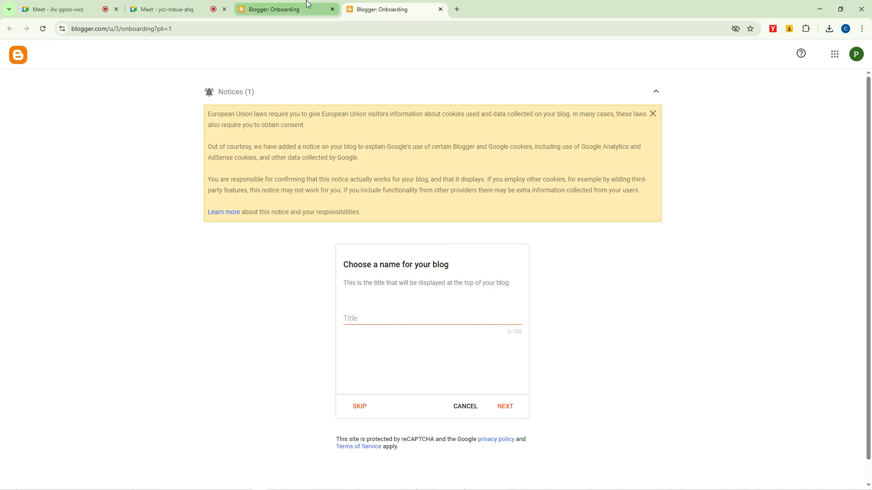
{"action": "left_click", "coordinate": [378, 318]}
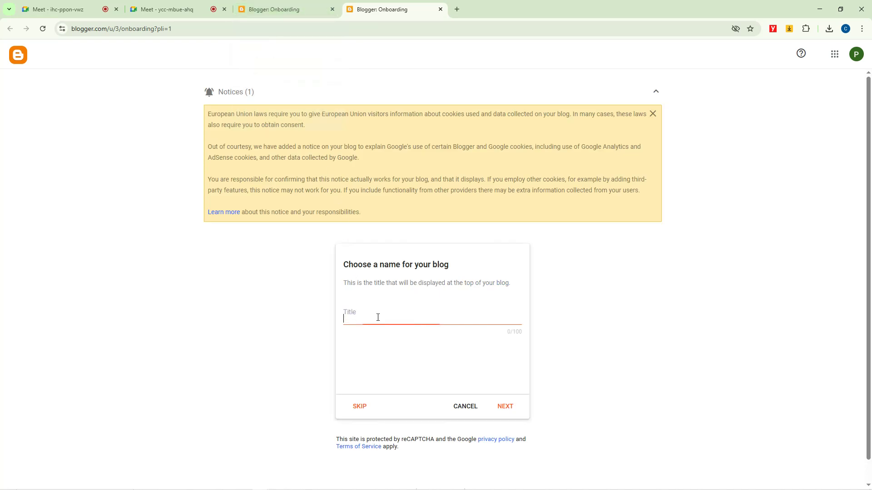
{"action": "left_click", "coordinate": [109, 30]}
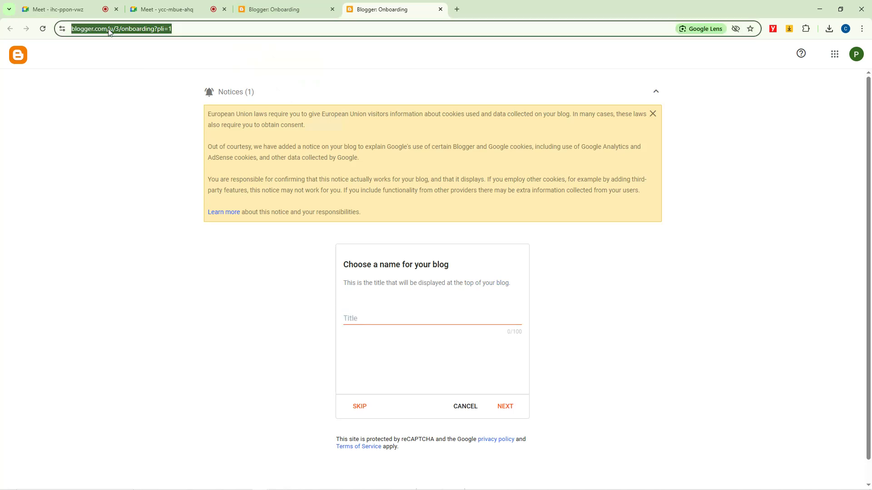
{"action": "left_click", "coordinate": [127, 29]}
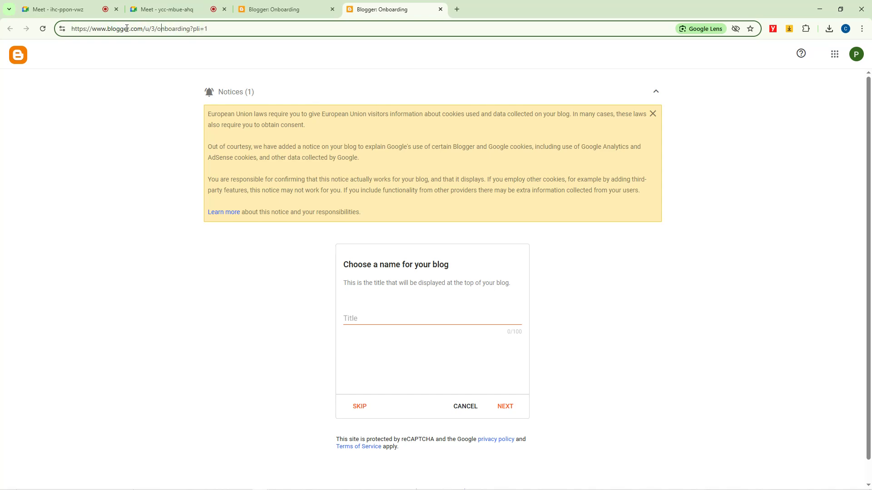
{"action": "left_click_drag", "start_coordinate": [144, 29], "coordinate": [72, 31]}
{"action": "left_click", "coordinate": [163, 9]}
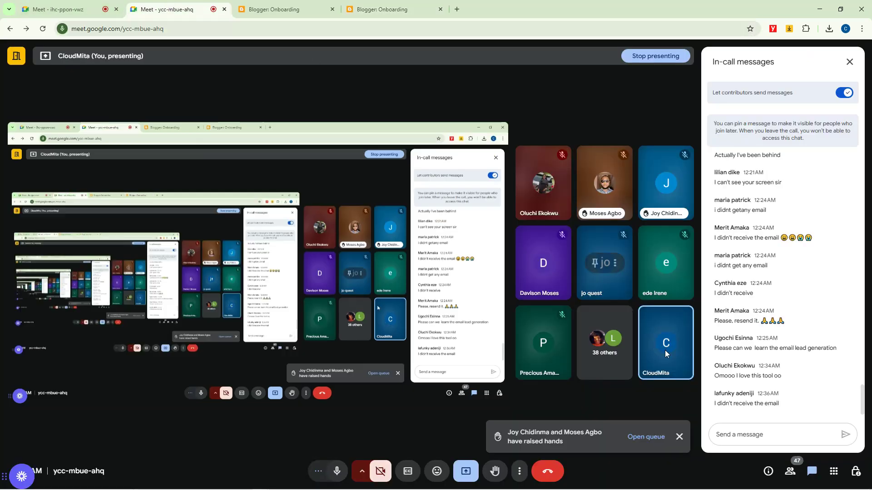
{"action": "left_click", "coordinate": [744, 431]}
{"action": "key", "text": "ctrl+v"}
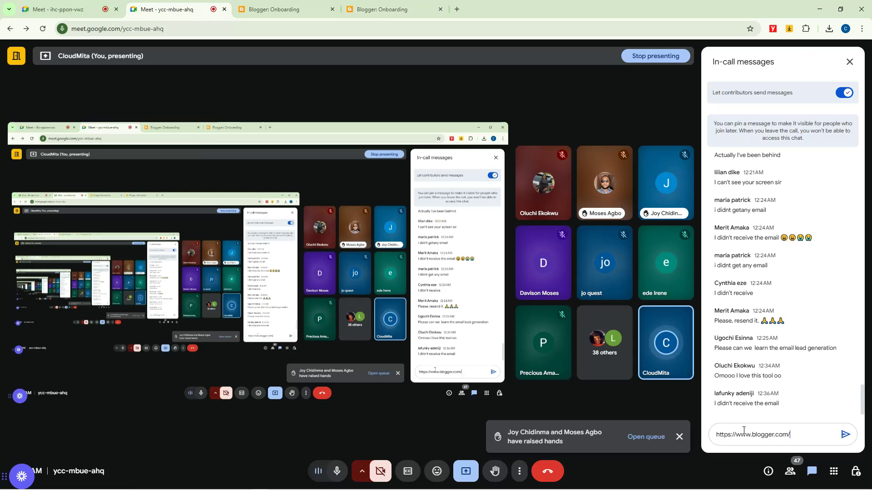
{"action": "key", "text": "Return"}
{"action": "key", "text": "ctrl+shift+Tab"}
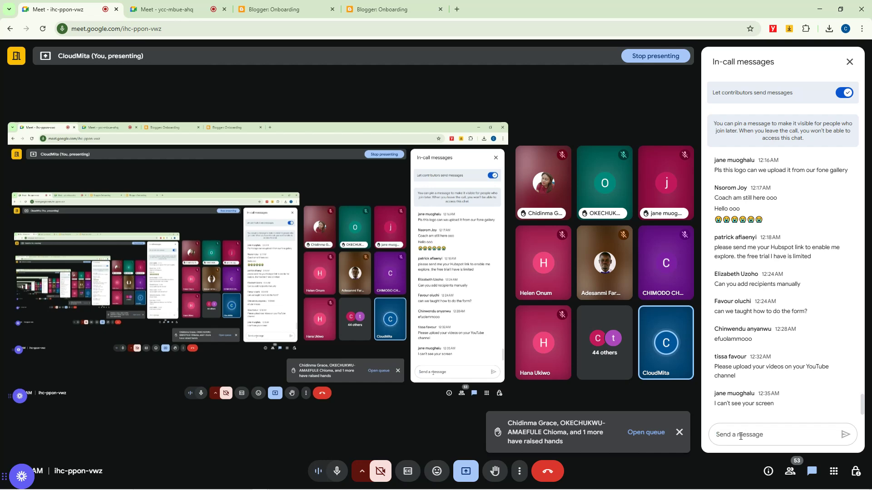
{"action": "key", "text": "ctrl+v"}
{"action": "key", "text": "Return"}
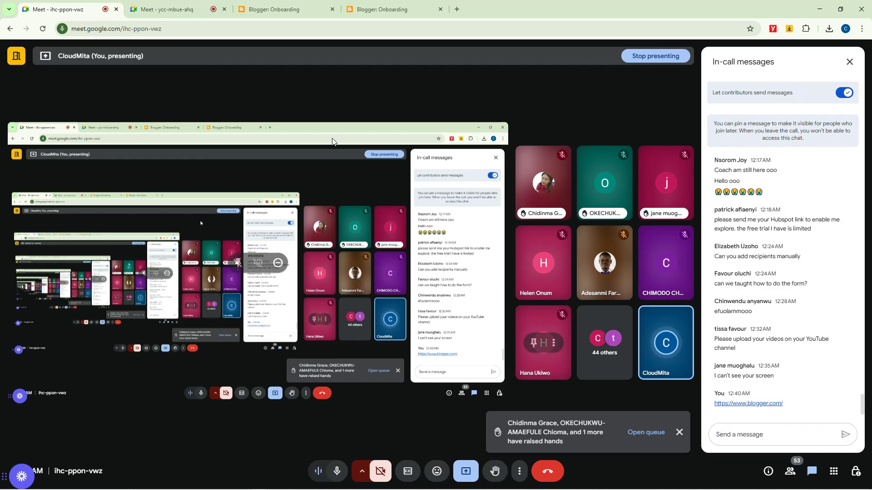
Step: Return to the new account's Blogger onboarding page and name the blog Demonstration99
{"action": "left_click", "coordinate": [390, 9]}
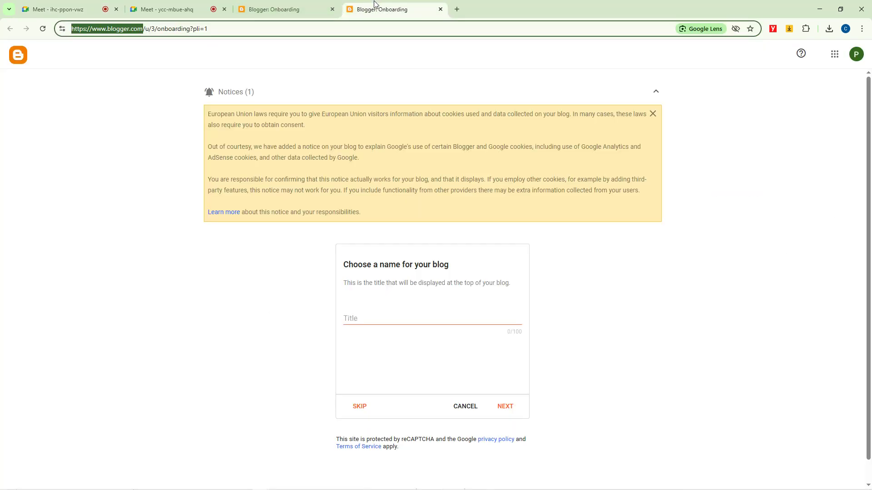
{"action": "left_click", "coordinate": [362, 320]}
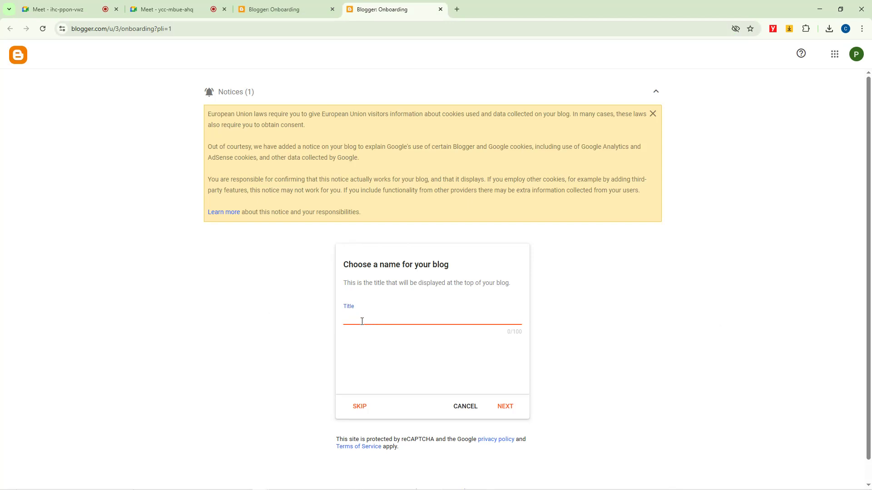
{"action": "type", "text": "Demonstration99"}
{"action": "left_click", "coordinate": [505, 407]}
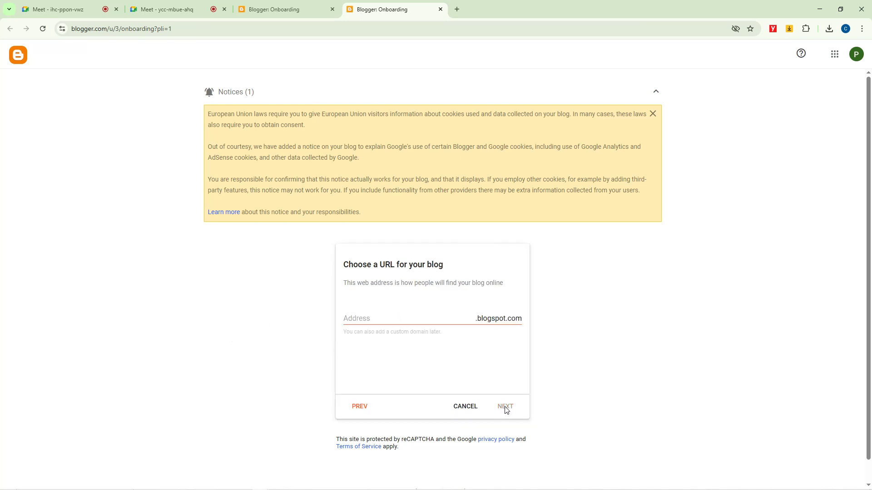
Step: Try demo9901 as the blog's address, replace it with demonstration992, and continue to the display name
{"action": "left_click", "coordinate": [382, 318]}
{"action": "type", "text": "demo9901"}
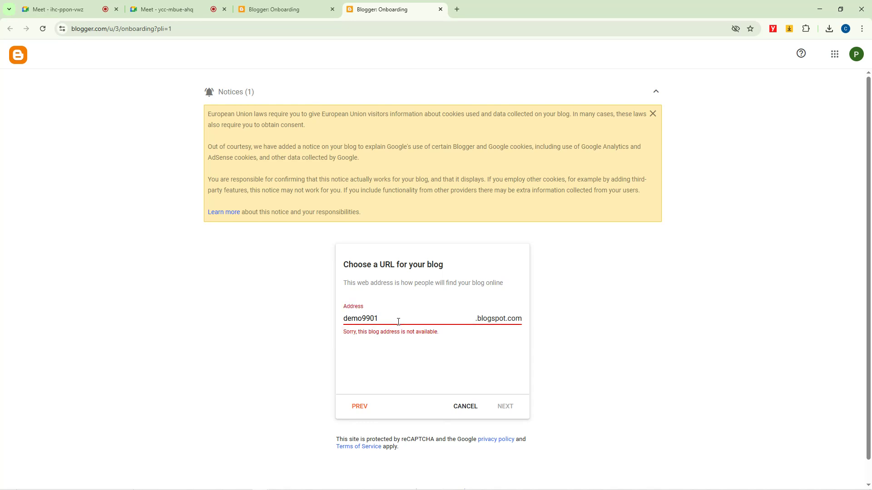
{"action": "key", "text": "shift+Left"}
{"action": "key", "text": "shift+Left"}
{"action": "key", "text": "shift+Left"}
{"action": "key", "text": "shift+Left"}
{"action": "type", "text": "nstrat"}
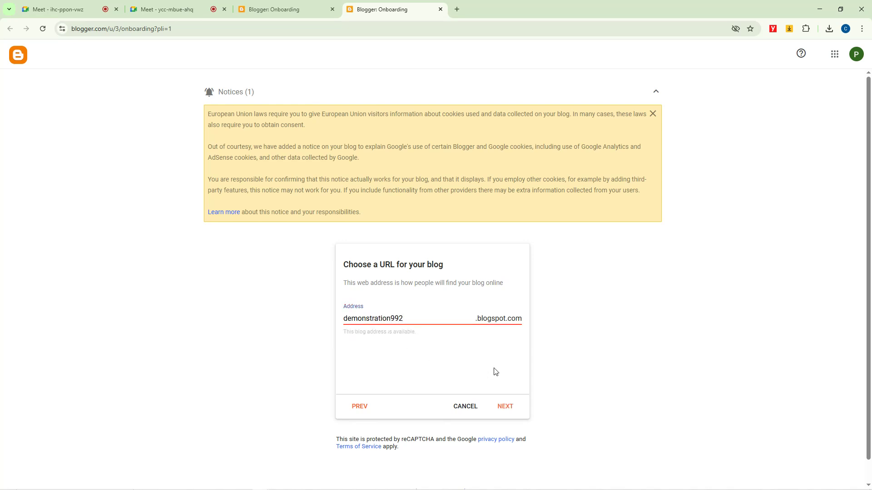
{"action": "left_click", "coordinate": [506, 408]}
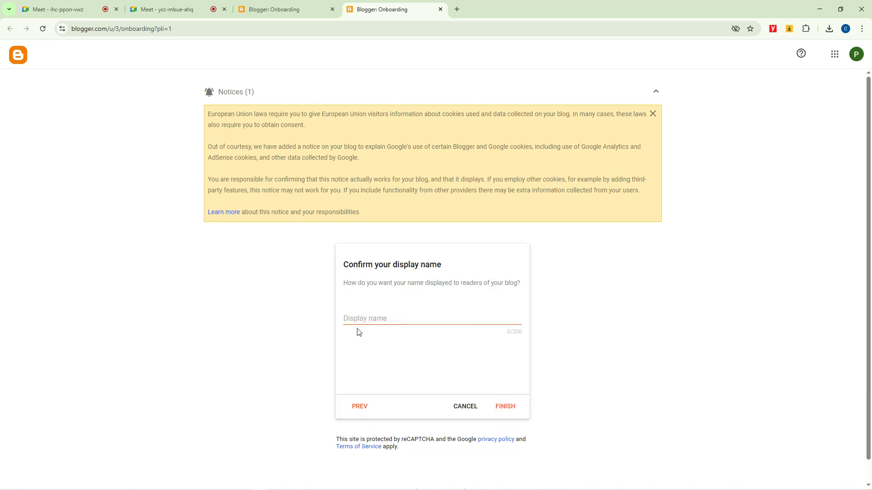
Step: Set the display name to Demo 101 and finish creating the blog
{"action": "left_click", "coordinate": [368, 318]}
{"action": "type", "text": "Demo 101"}
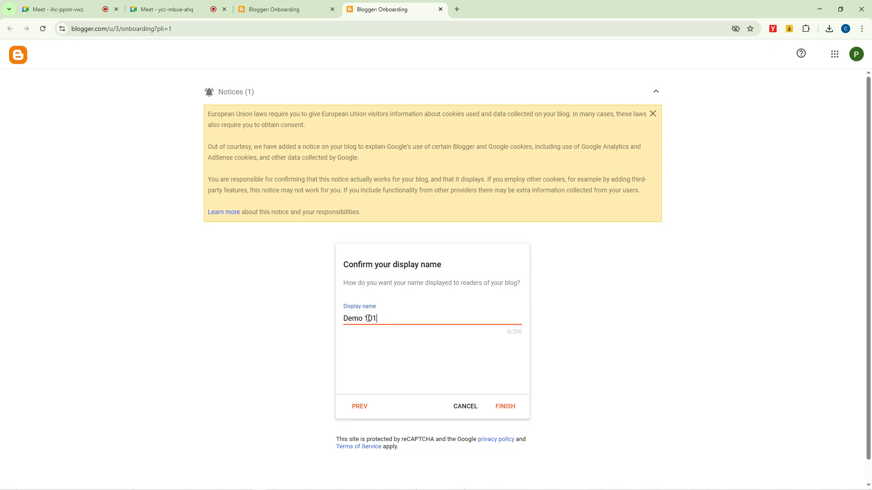
{"action": "left_click", "coordinate": [507, 406]}
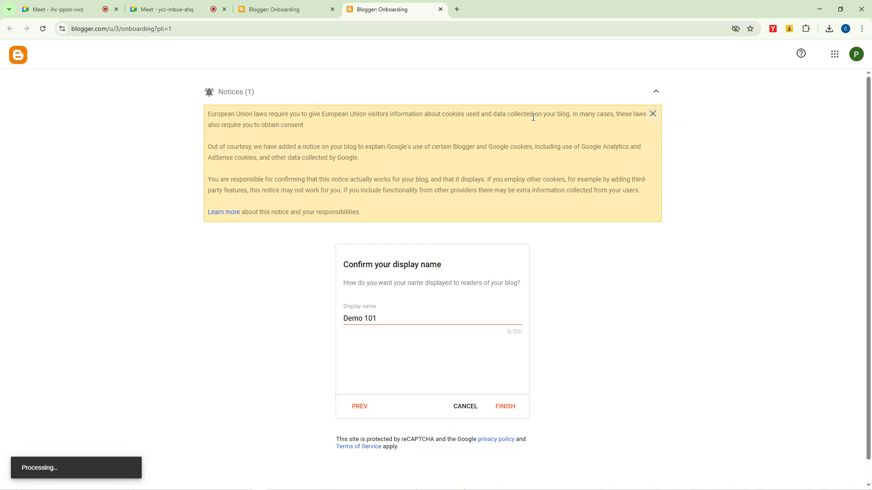
{"action": "left_click", "coordinate": [653, 116]}
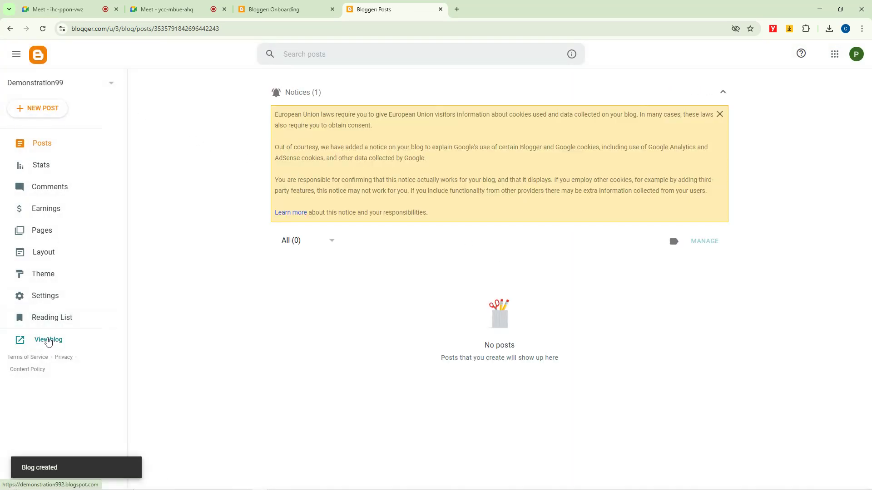
Step: View the new Demonstration99 blog in a separate tab and return to its Blogger dashboard
{"action": "right_click", "coordinate": [49, 341]}
{"action": "left_click", "coordinate": [74, 351]}
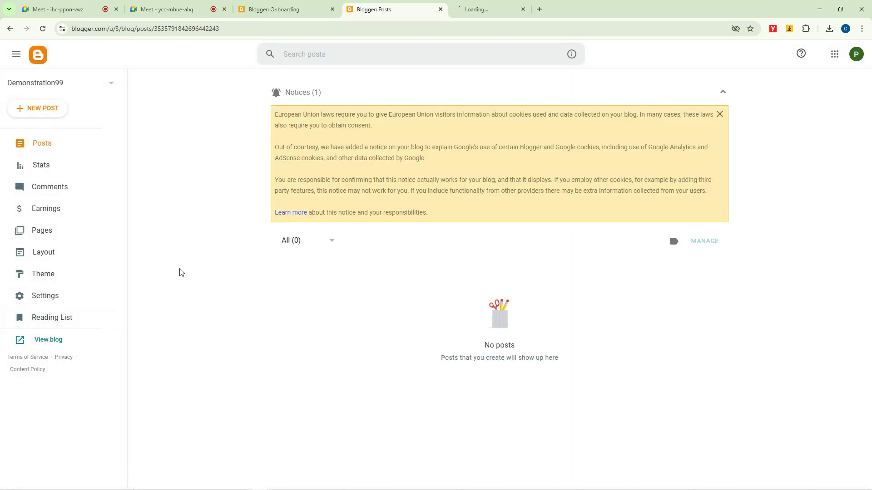
{"action": "left_click", "coordinate": [487, 5]}
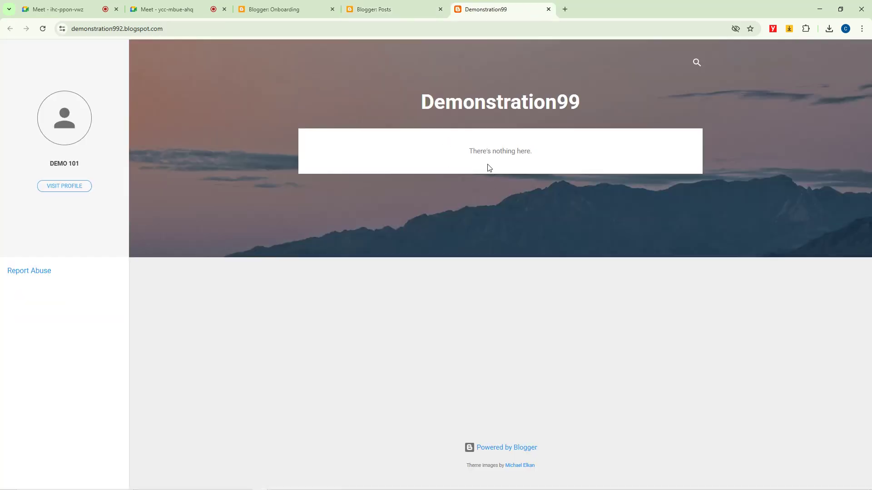
{"action": "left_click", "coordinate": [387, 7]}
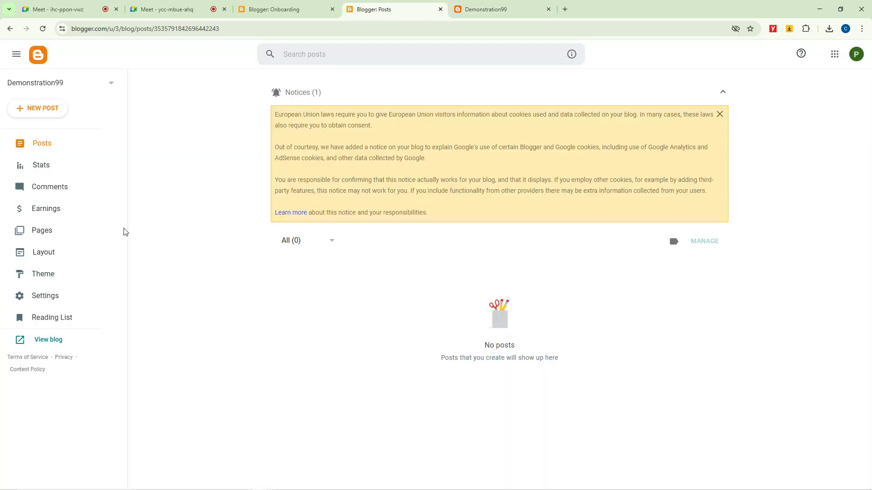
Step: Open the blog's layout and start adding an HTML/JavaScript gadget to the Sidebar (bottom) section
{"action": "left_click", "coordinate": [40, 254]}
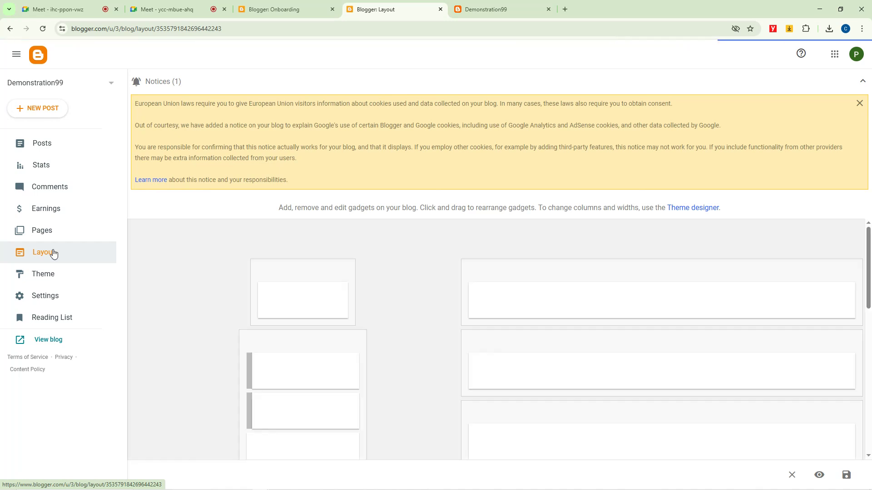
{"action": "scroll", "coordinate": [477, 318], "scroll_direction": "down", "scroll_amount": 4}
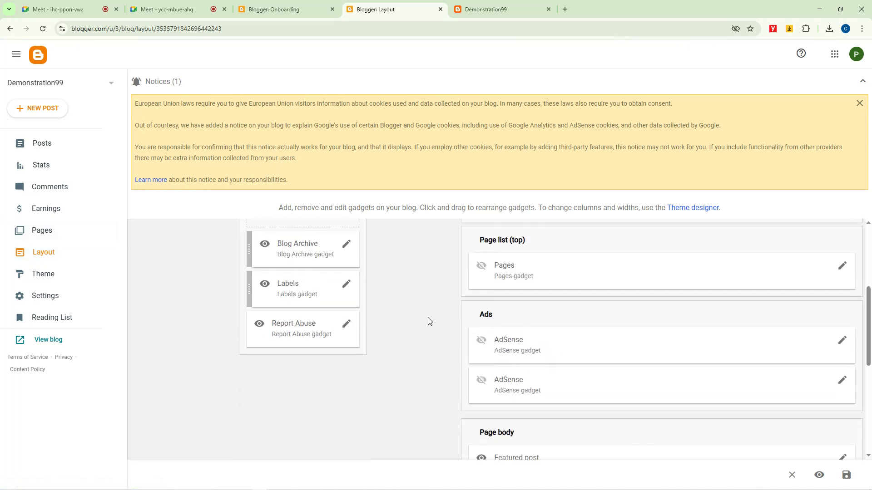
{"action": "scroll", "coordinate": [429, 322], "scroll_direction": "up", "scroll_amount": 1}
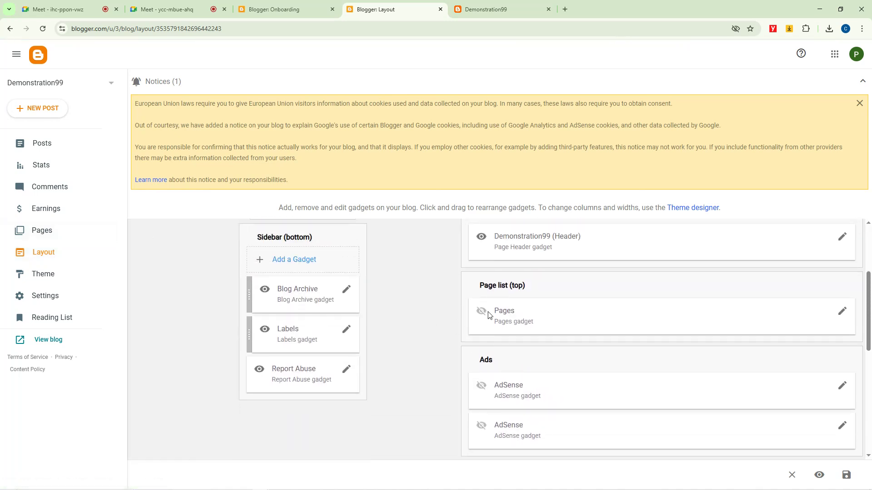
{"action": "scroll", "coordinate": [514, 397], "scroll_direction": "up", "scroll_amount": 1}
{"action": "scroll", "coordinate": [517, 380], "scroll_direction": "down", "scroll_amount": 5}
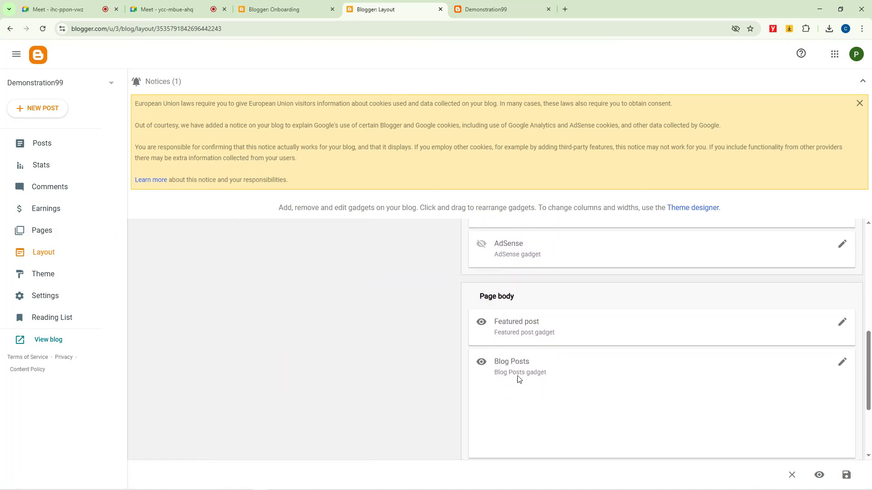
{"action": "scroll", "coordinate": [416, 354], "scroll_direction": "up", "scroll_amount": 5}
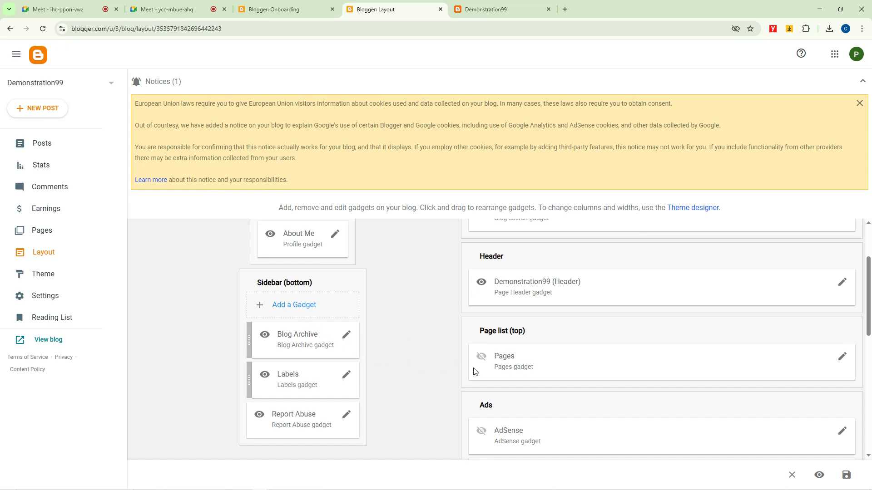
{"action": "left_click", "coordinate": [291, 306]}
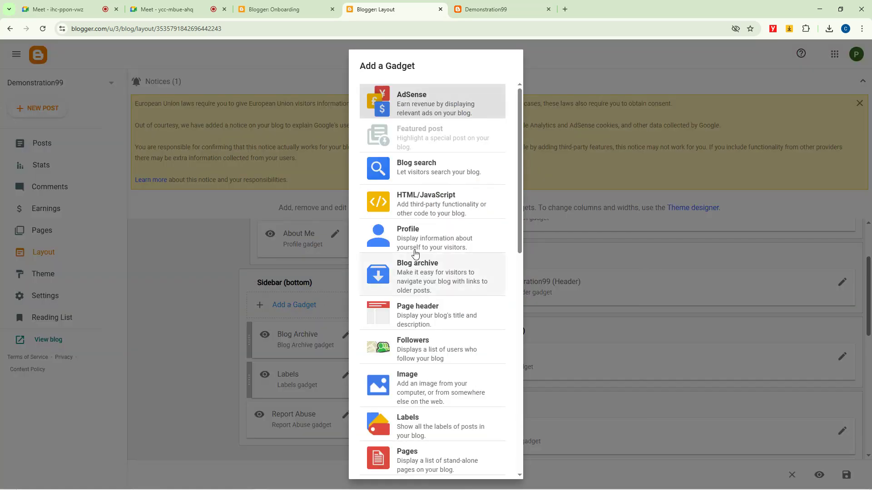
{"action": "left_click", "coordinate": [425, 207]}
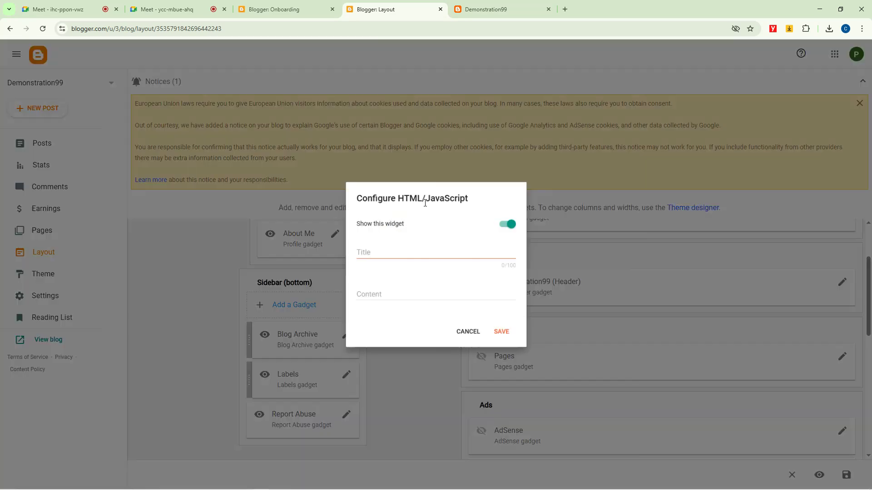
Step: Fill the gadget's content with the Customer Onboarding Form's embed code copied from the HubSpot window, leave the title empty, and save the gadget
{"action": "left_click", "coordinate": [385, 295]}
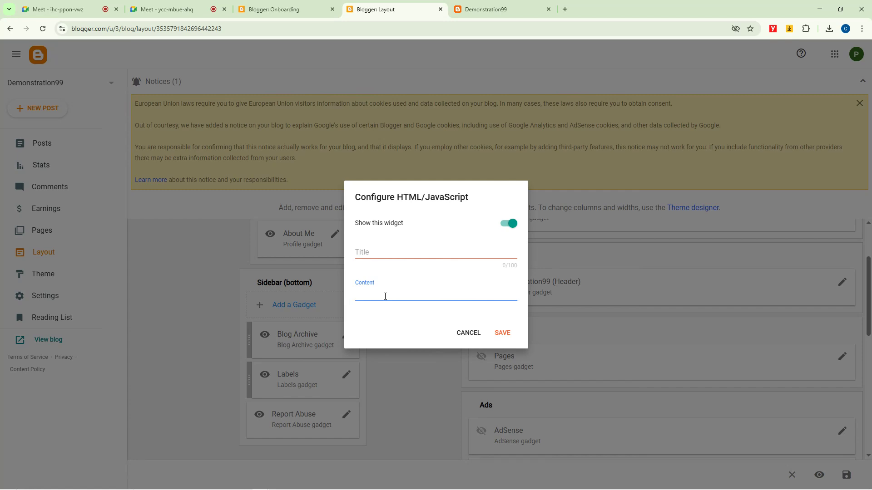
{"action": "type", "text": "https://www.blogger.com/"}
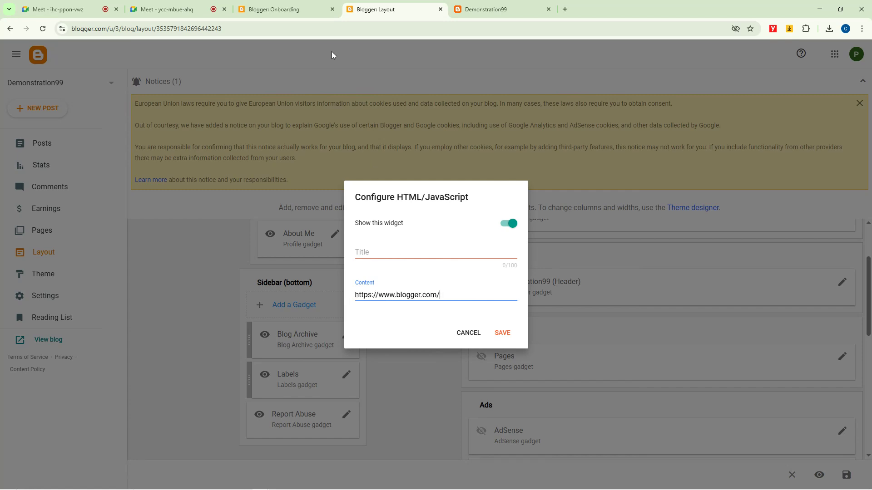
{"action": "mouse_move", "coordinate": [266, 485]}
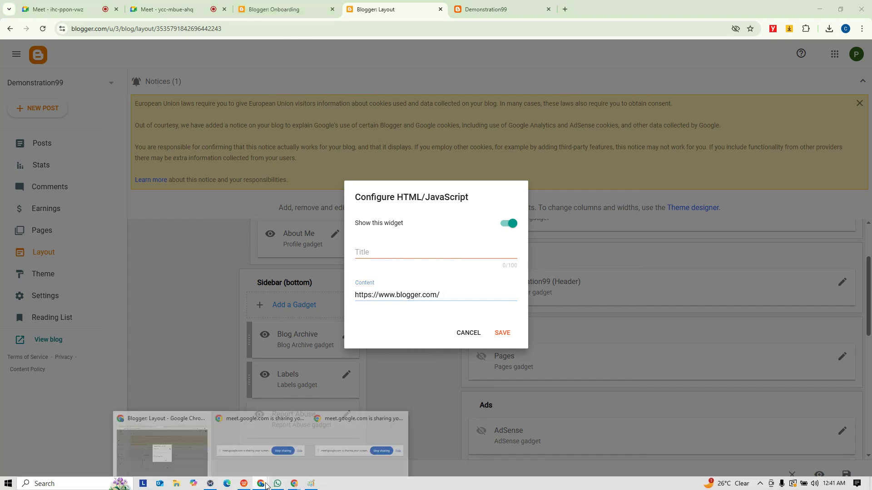
{"action": "mouse_move", "coordinate": [294, 483]}
{"action": "left_click", "coordinate": [269, 432]}
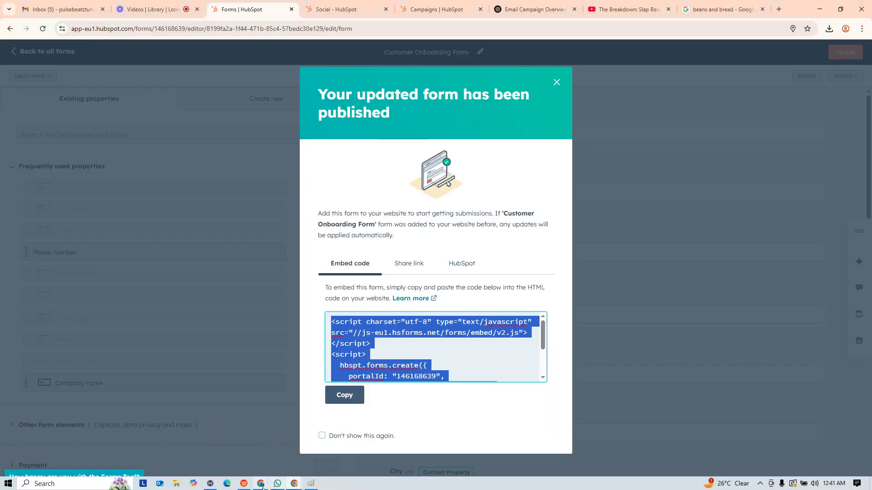
{"action": "mouse_move", "coordinate": [260, 483]}
{"action": "left_click", "coordinate": [195, 424]}
{"action": "key", "text": "ctrl+a"}
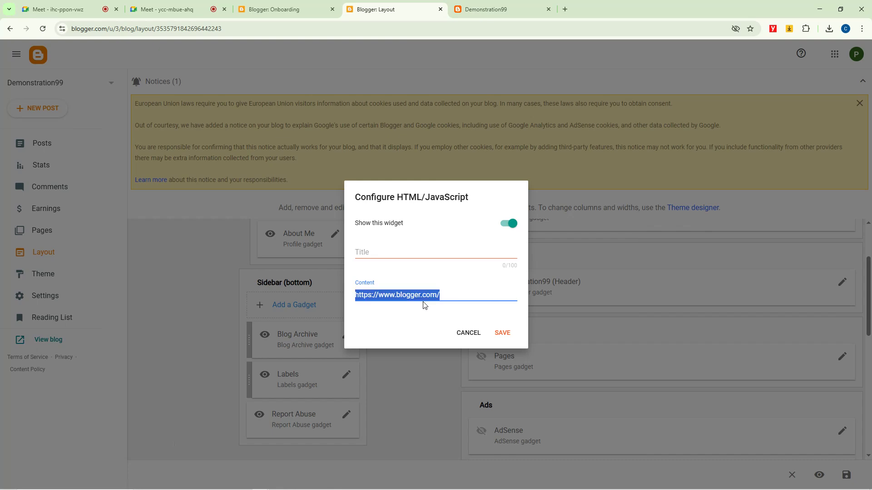
{"action": "type", "text": "<script charset=\"utf-8\" type=\"text/javascript\" src=\"//js-eu1.hsforms.net/forms/embed/v2.js\"></script> <script>   hbspt.forms.create({     portalId: \"146168639\",     formId: \"8199fa2a-1f44-471b-85c4-57bedc30e129\",     region: \"eu1\"   }); </script>"}
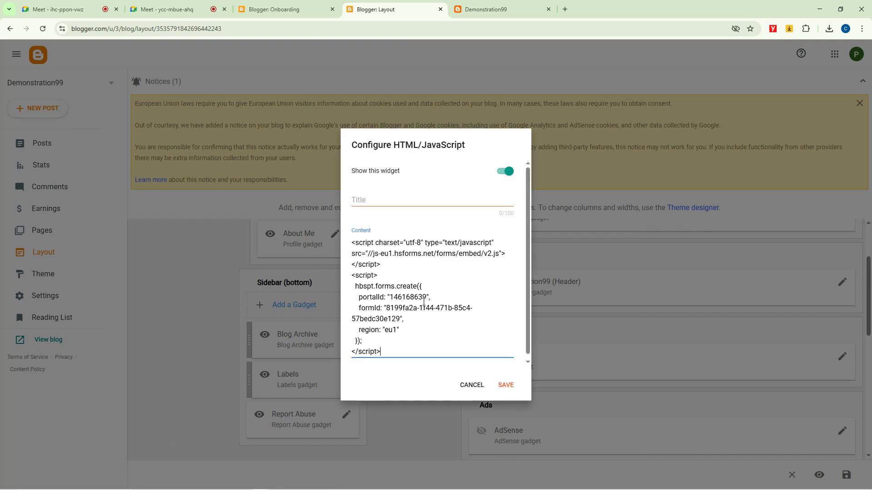
{"action": "left_click", "coordinate": [505, 387]}
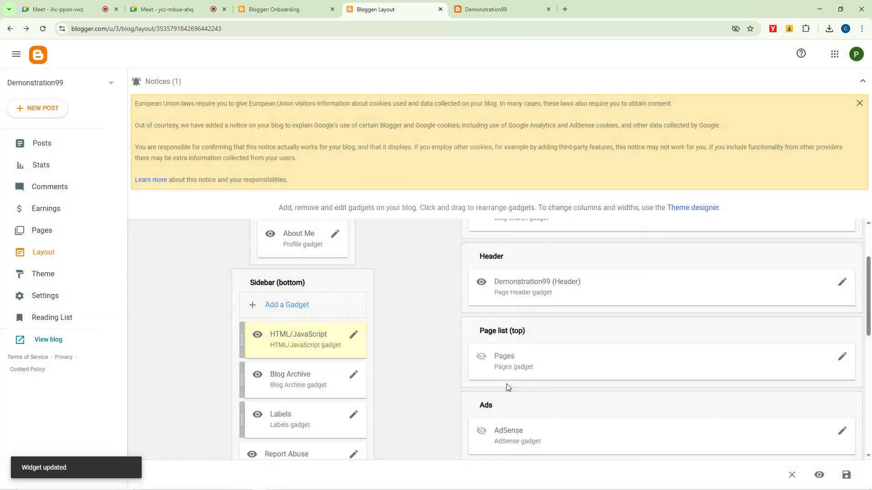
Step: Check the embedded onboarding form in the sidebar of the live Demonstration99 blog, from the first name field to the submit button
{"action": "left_click", "coordinate": [497, 4]}
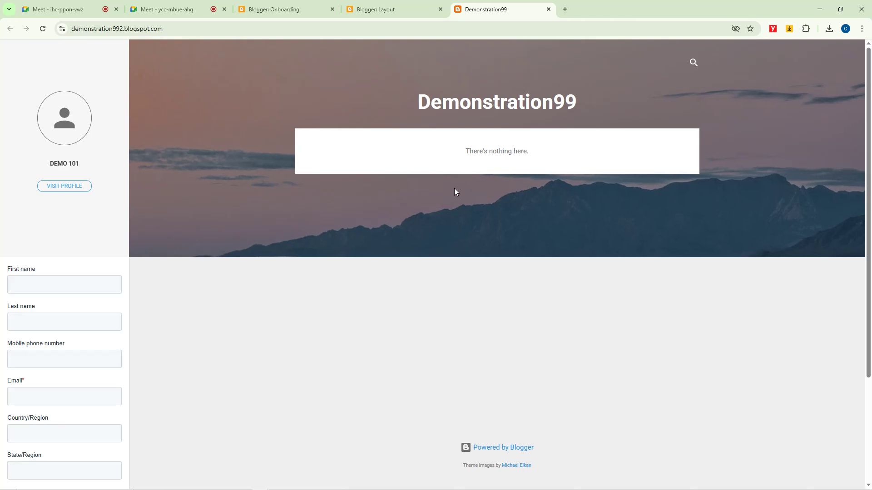
{"action": "scroll", "coordinate": [60, 300], "scroll_direction": "down", "scroll_amount": 3}
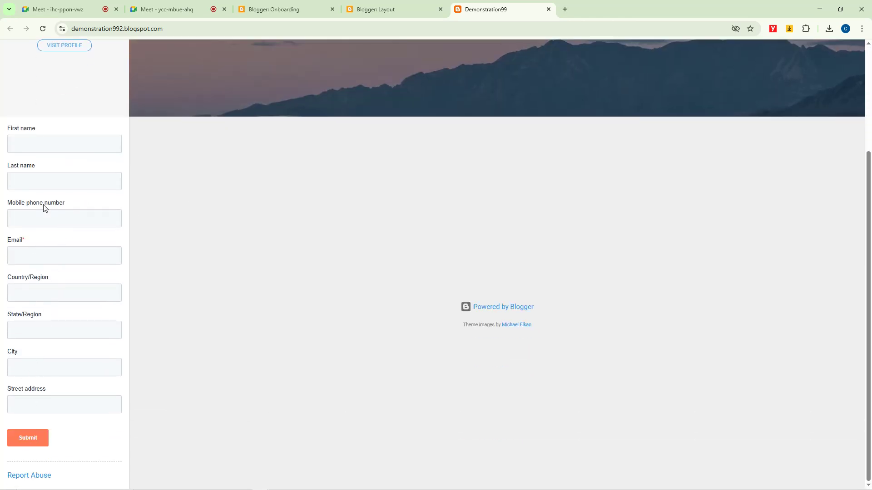
{"action": "left_click", "coordinate": [27, 141]}
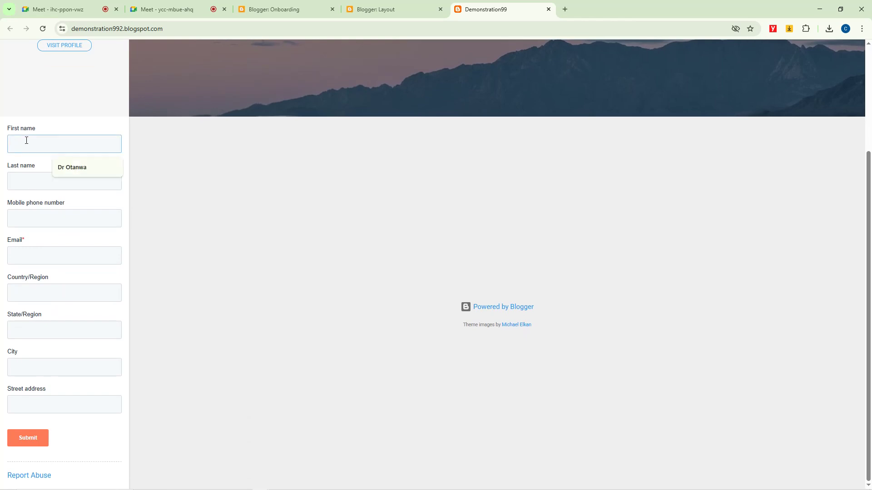
Step: Copy the Demonstration99 blog's web address and send it in the chat of the ycc-mbue-ahq Google Meet call
{"action": "left_click", "coordinate": [167, 30]}
{"action": "key", "text": "ctrl+c"}
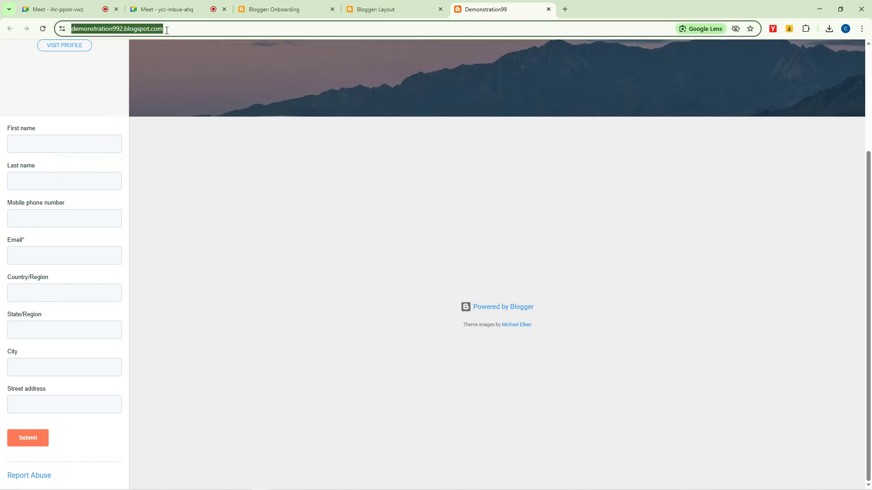
{"action": "left_click", "coordinate": [164, 4]}
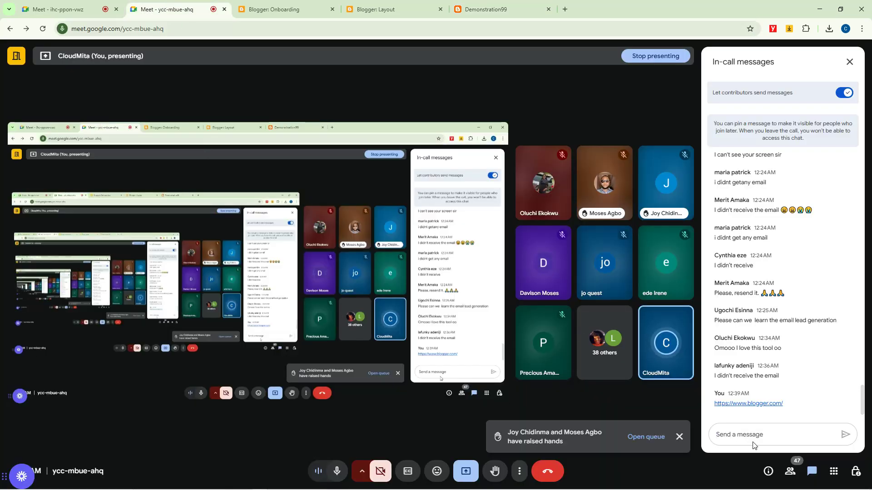
{"action": "left_click", "coordinate": [741, 432]}
{"action": "type", "text": "v"}
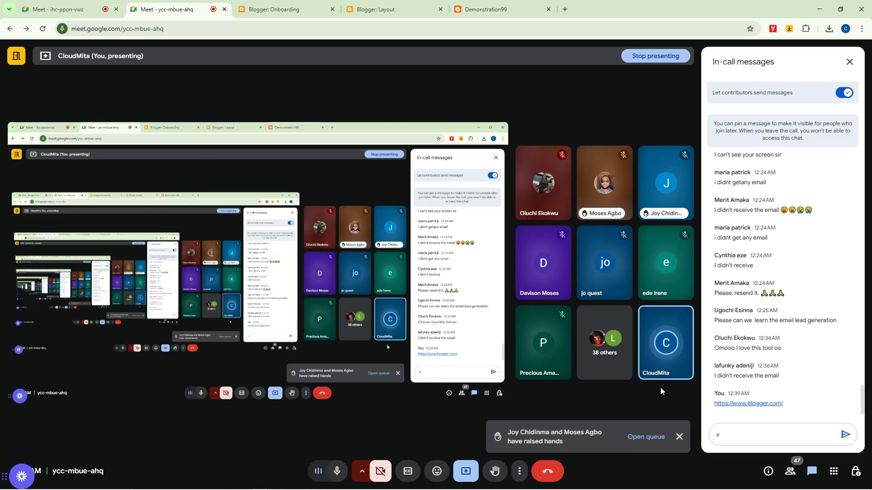
{"action": "key", "text": "BackSpace"}
{"action": "key", "text": "ctrl+v"}
{"action": "key", "text": "Return"}
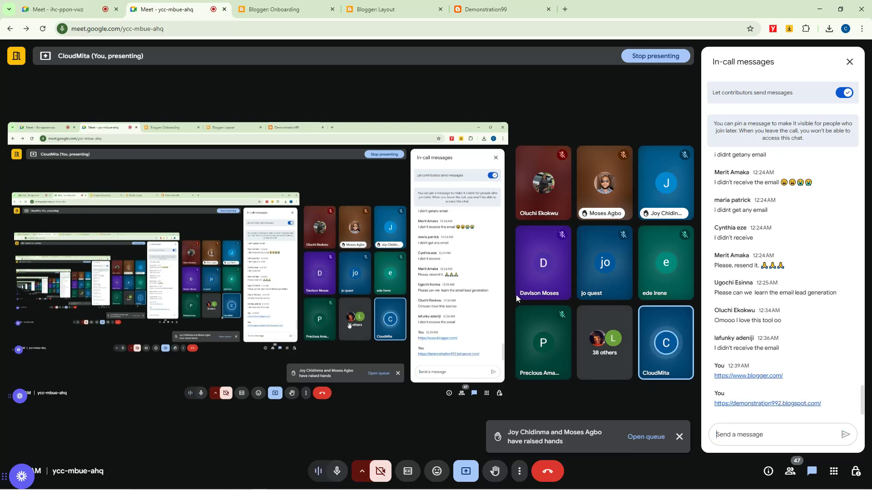
Step: Send the same blog address in the chat of the ihc-ppon-vwz Google Meet call
{"action": "left_click", "coordinate": [71, 4]}
{"action": "left_click", "coordinate": [744, 434]}
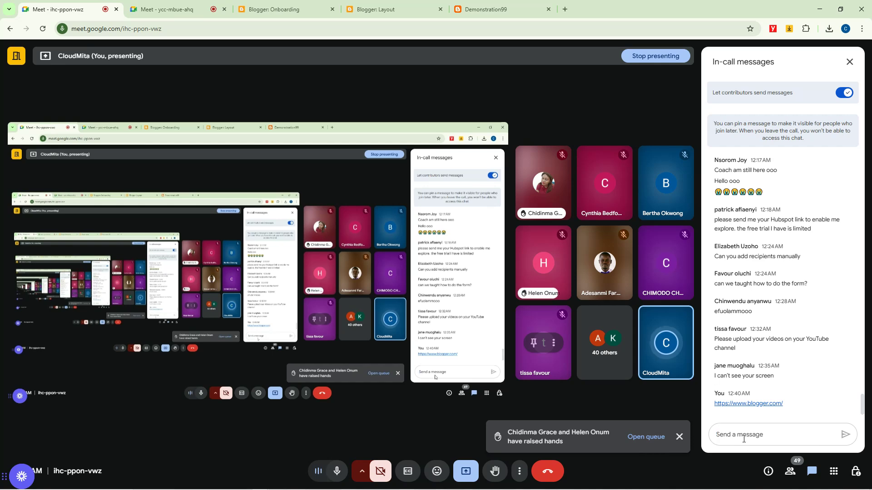
{"action": "key", "text": "ctrl+v"}
{"action": "key", "text": "Return"}
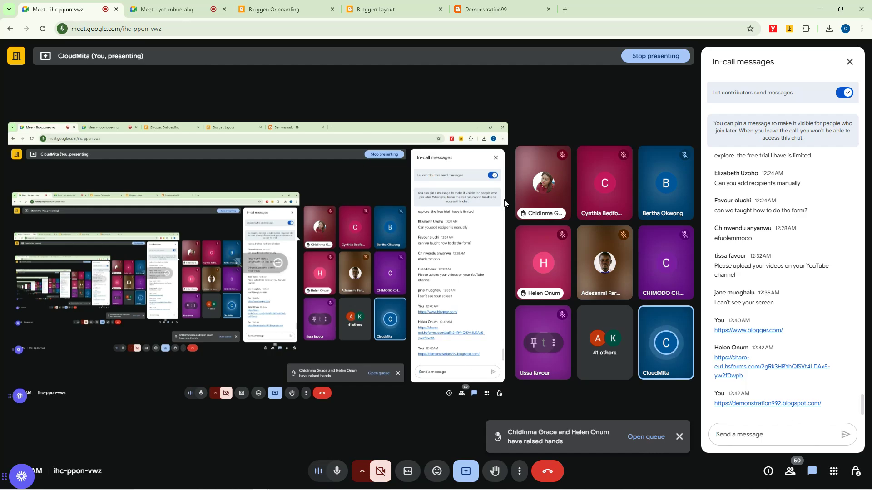
Step: Return to the ycc-mbue-ahq call and close its in-call messages
{"action": "left_click", "coordinate": [495, 6]}
{"action": "left_click", "coordinate": [409, 5]}
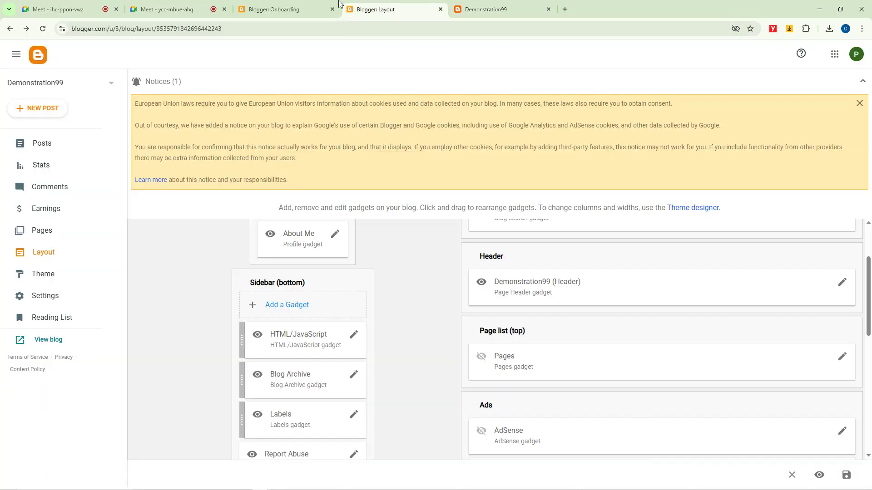
{"action": "left_click", "coordinate": [284, 5]}
{"action": "left_click", "coordinate": [152, 4]}
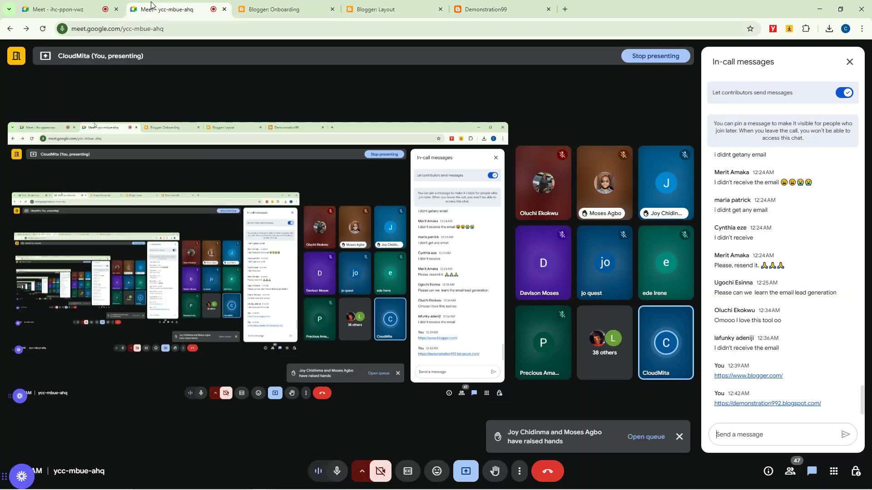
{"action": "left_click", "coordinate": [849, 62]}
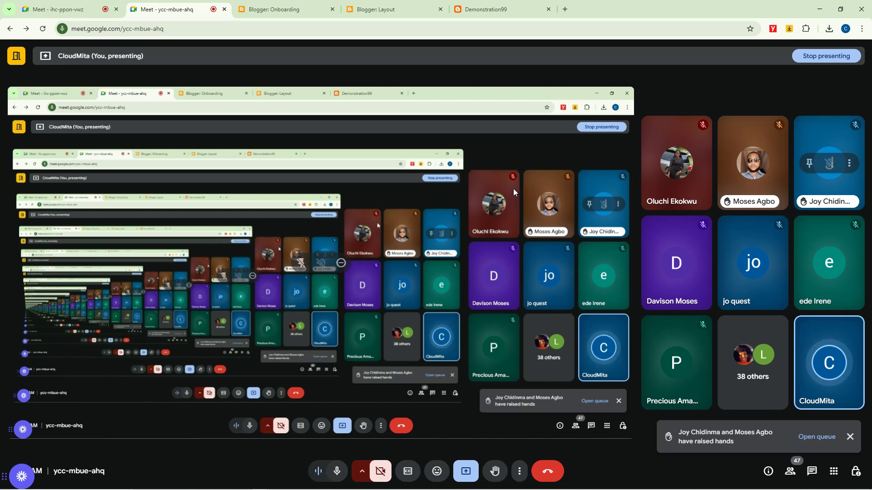
{"action": "mouse_move", "coordinate": [825, 486]}
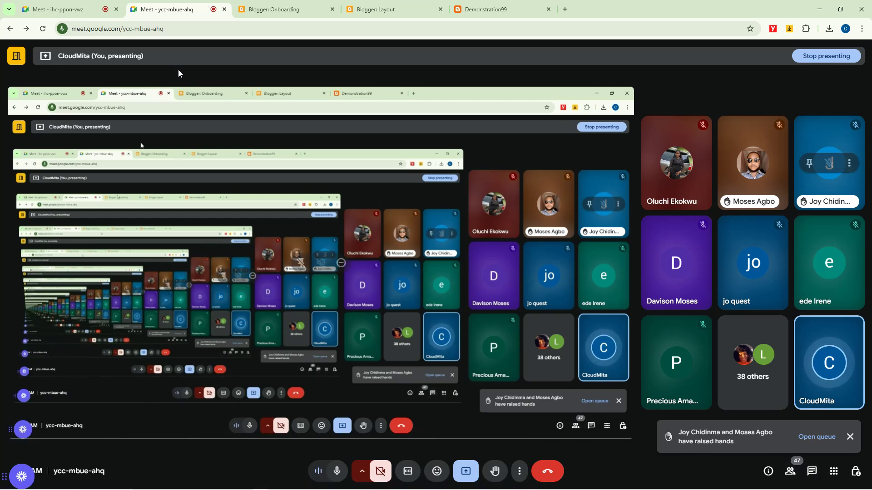
{"action": "left_click", "coordinate": [81, 9]}
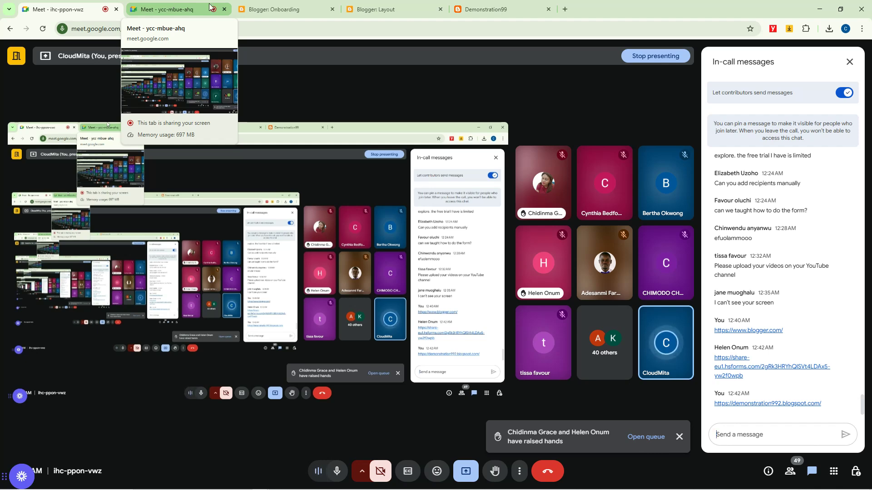
{"action": "left_click", "coordinate": [166, 9]}
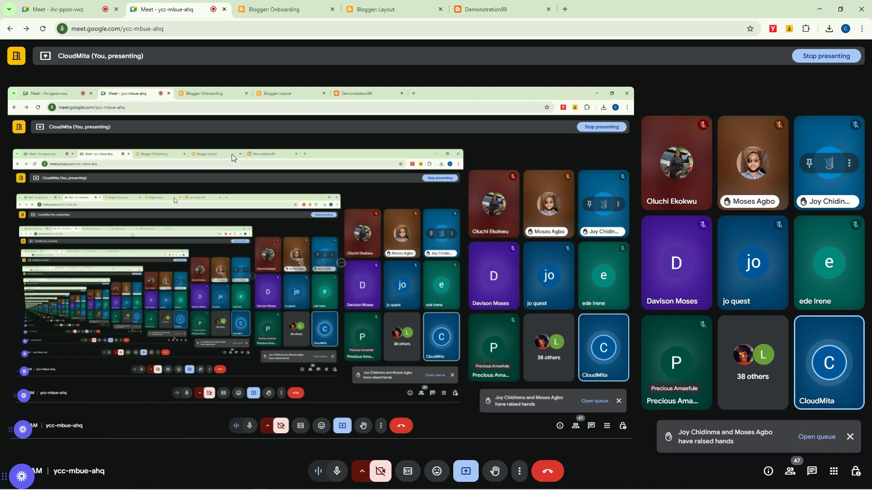
{"action": "mouse_move", "coordinate": [268, 486]}
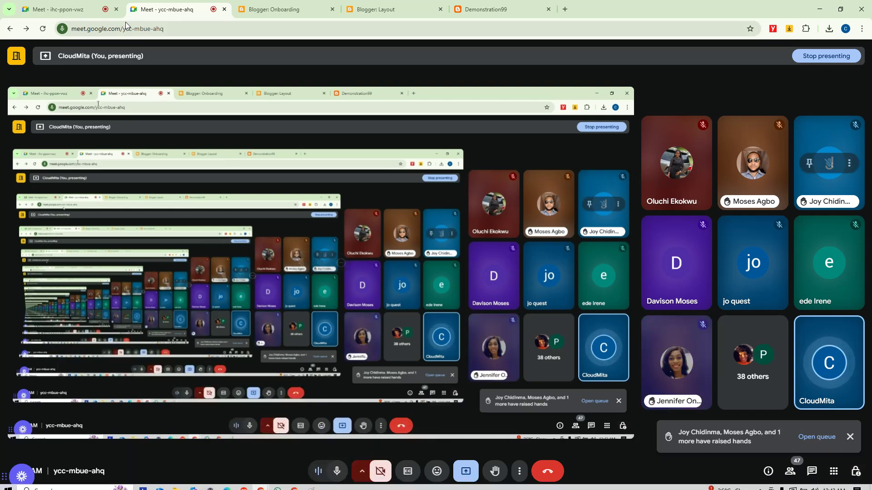
{"action": "left_click", "coordinate": [80, 4]}
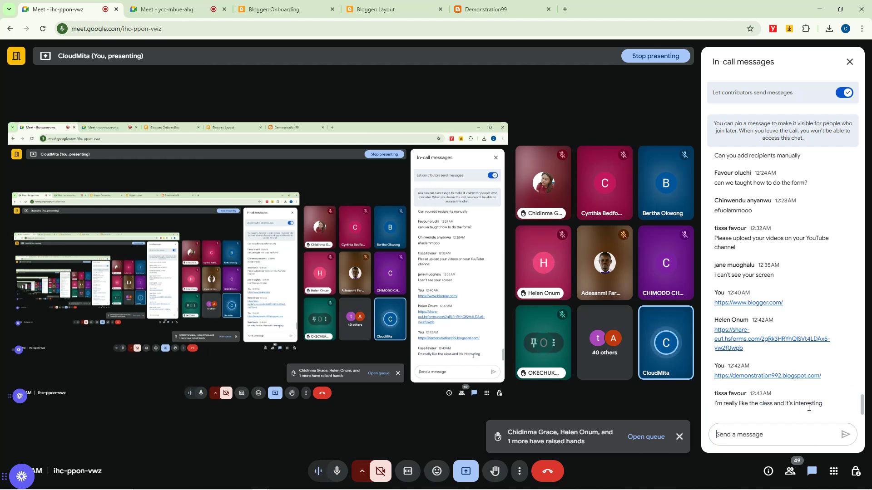
Step: Switch to the HubSpot window, copy the Customer Onboarding Form's share link and close the publishing dialog
{"action": "mouse_move", "coordinate": [259, 486]}
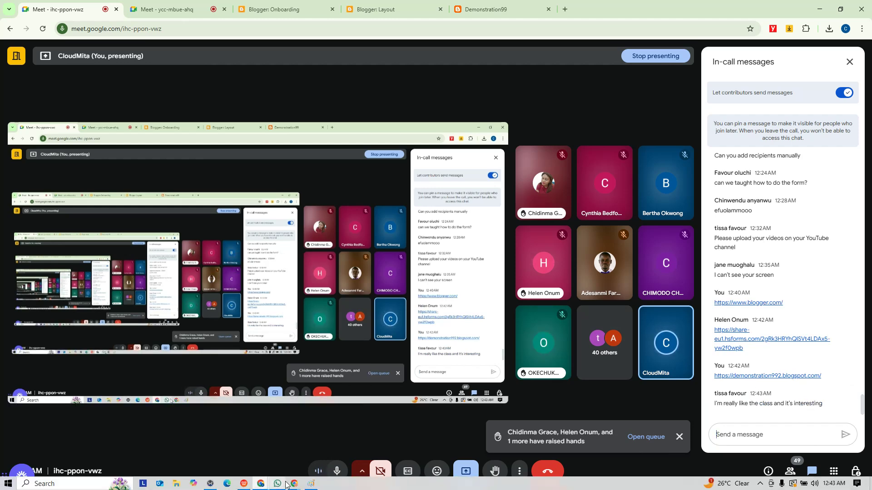
{"action": "mouse_move", "coordinate": [294, 484]}
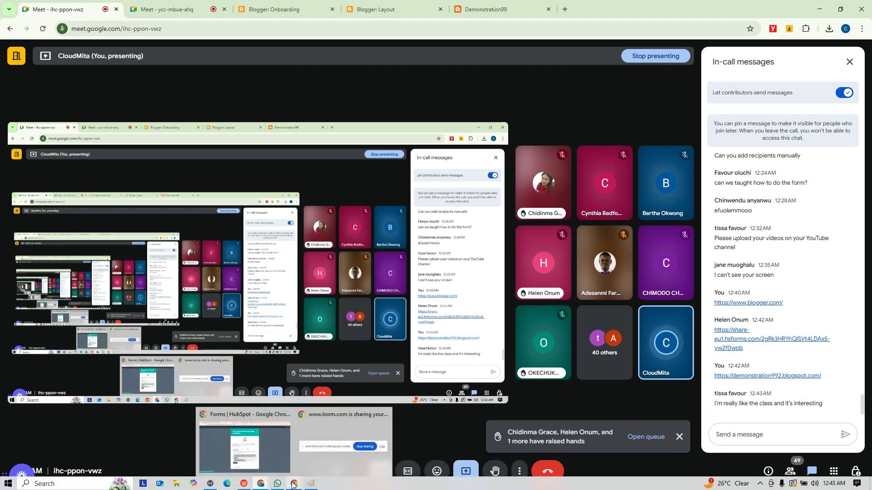
{"action": "left_click", "coordinate": [261, 443]}
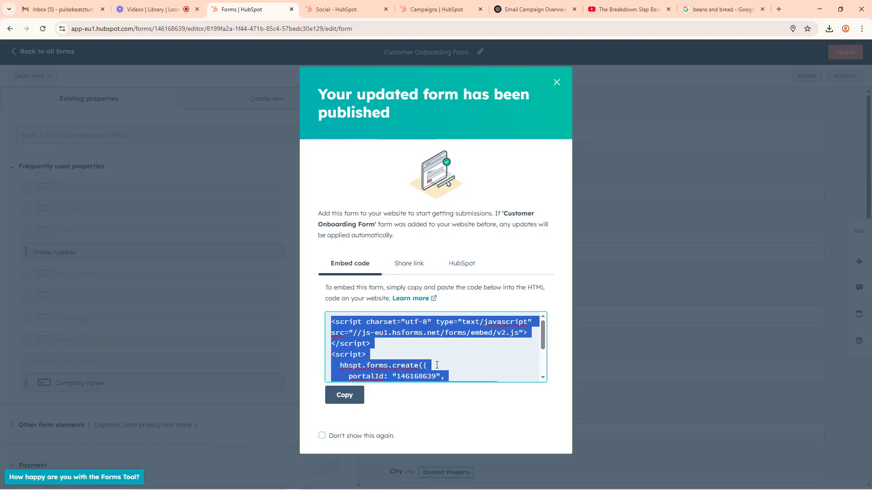
{"action": "left_click", "coordinate": [413, 267]}
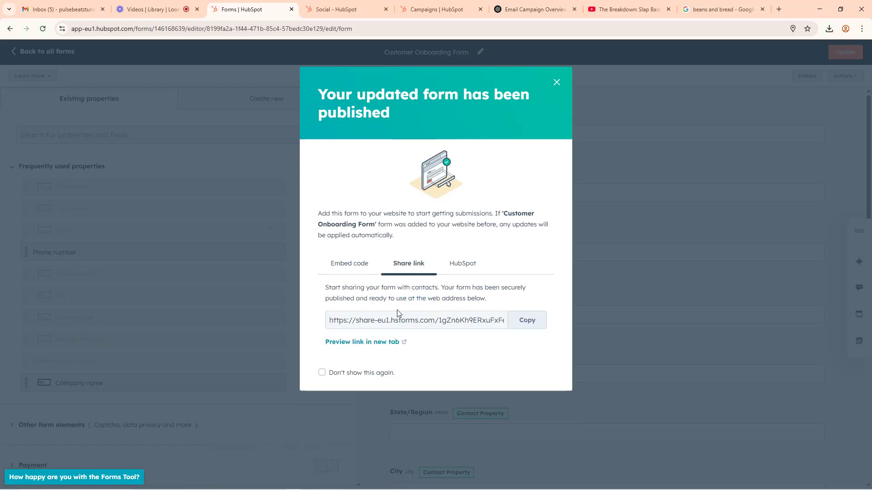
{"action": "left_click", "coordinate": [521, 321]}
{"action": "left_click", "coordinate": [556, 82]}
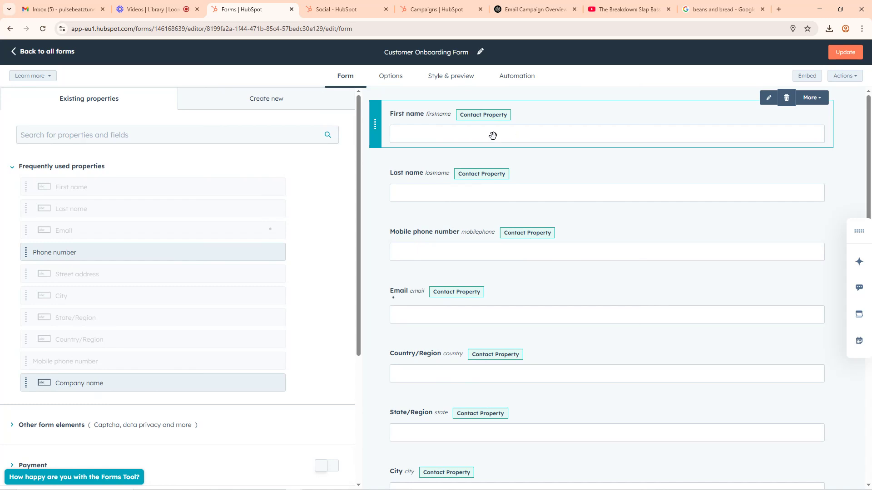
Step: Leave the form editor and open the performance report of the marketing email named New email
{"action": "left_click", "coordinate": [15, 53]}
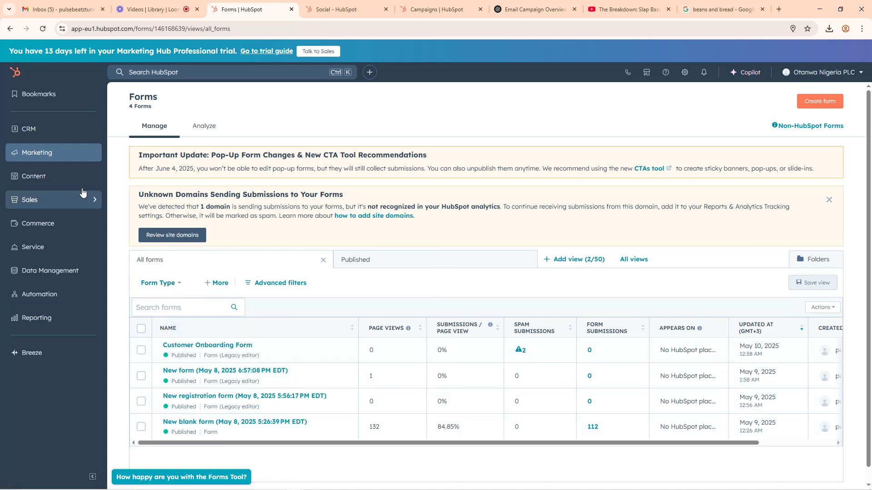
{"action": "left_click", "coordinate": [37, 156]}
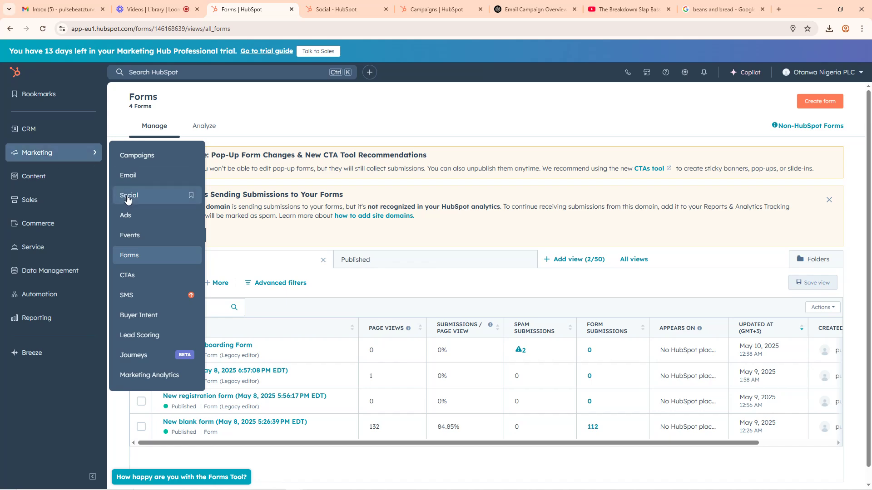
{"action": "left_click", "coordinate": [131, 177]}
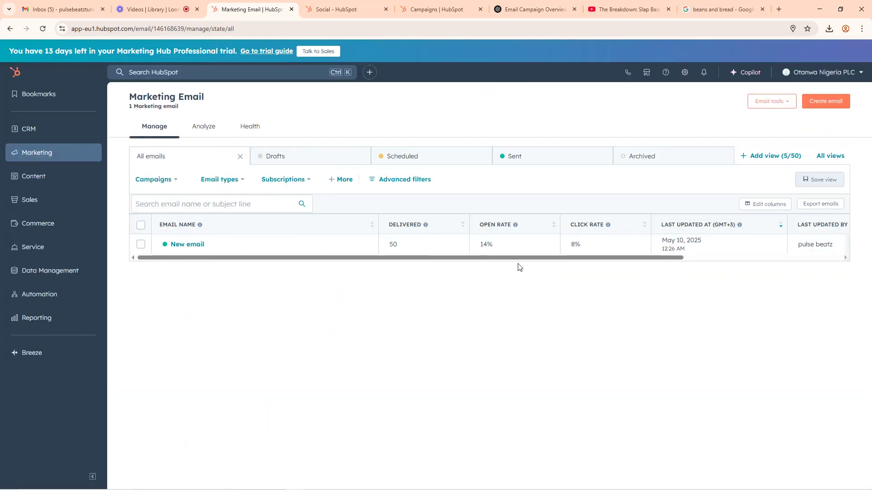
{"action": "left_click", "coordinate": [181, 246]}
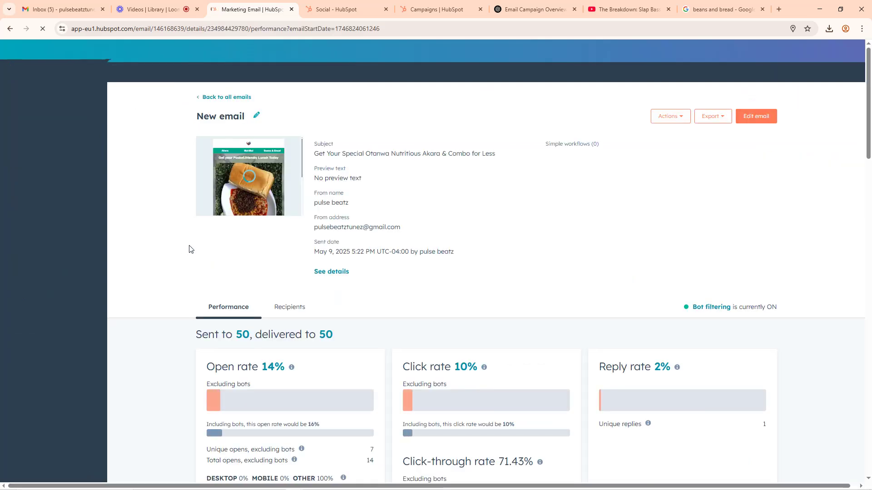
Step: Examine the email's open, click and reply rates, top clicked links, top engaged contacts and engagement over time
{"action": "scroll", "coordinate": [576, 318], "scroll_direction": "down", "scroll_amount": 2}
{"action": "mouse_move", "coordinate": [418, 200]}
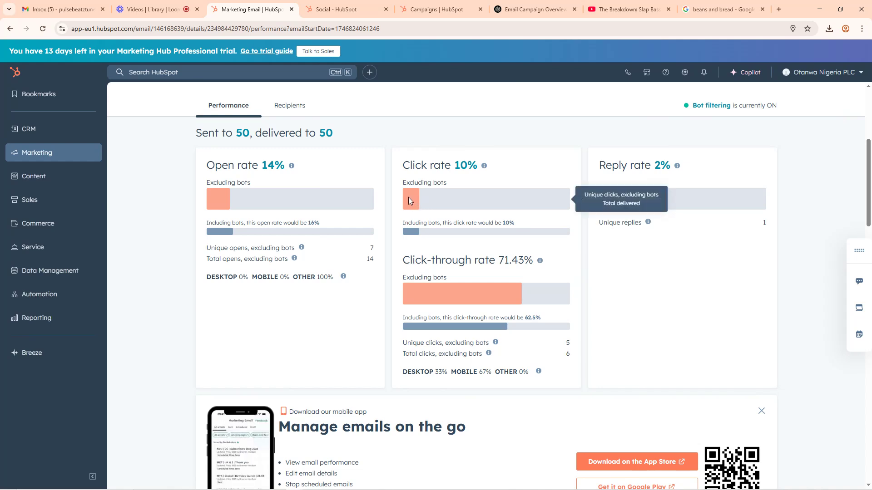
{"action": "mouse_move", "coordinate": [233, 202]}
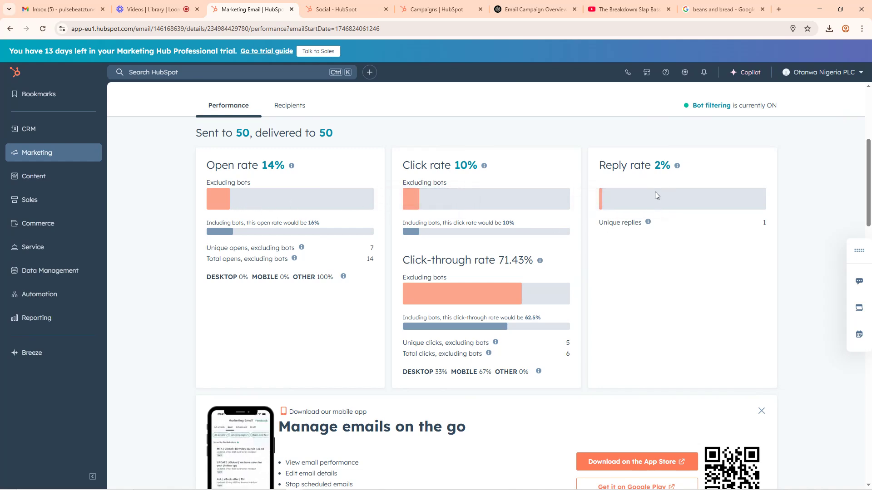
{"action": "mouse_move", "coordinate": [605, 204]}
{"action": "scroll", "coordinate": [585, 245], "scroll_direction": "down", "scroll_amount": 12}
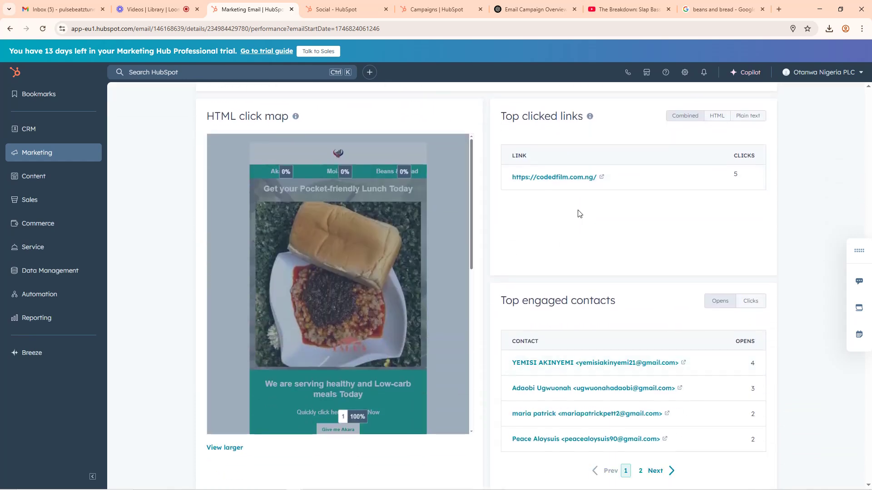
{"action": "left_click_drag", "start_coordinate": [737, 176], "coordinate": [733, 179]}
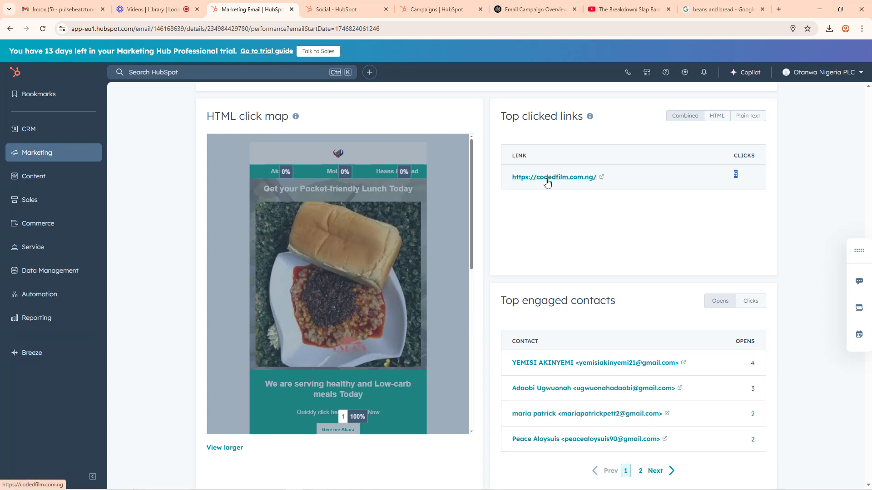
{"action": "scroll", "coordinate": [621, 265], "scroll_direction": "down", "scroll_amount": 3}
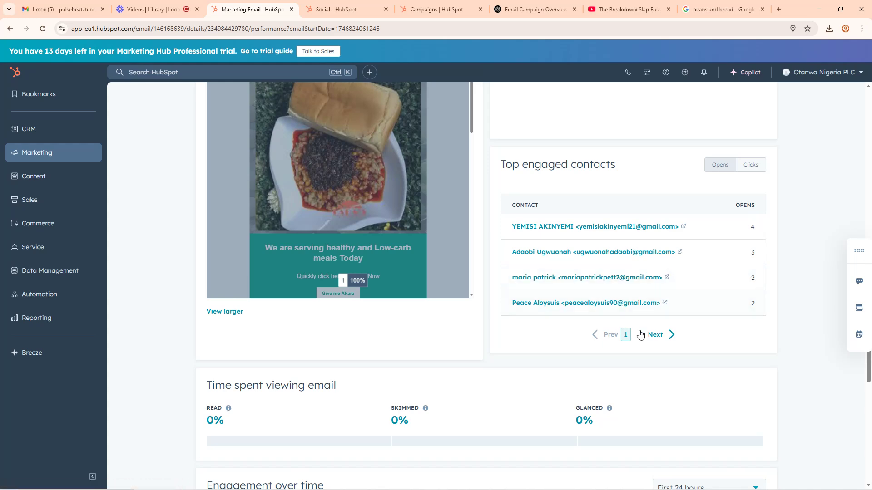
{"action": "left_click", "coordinate": [671, 335]}
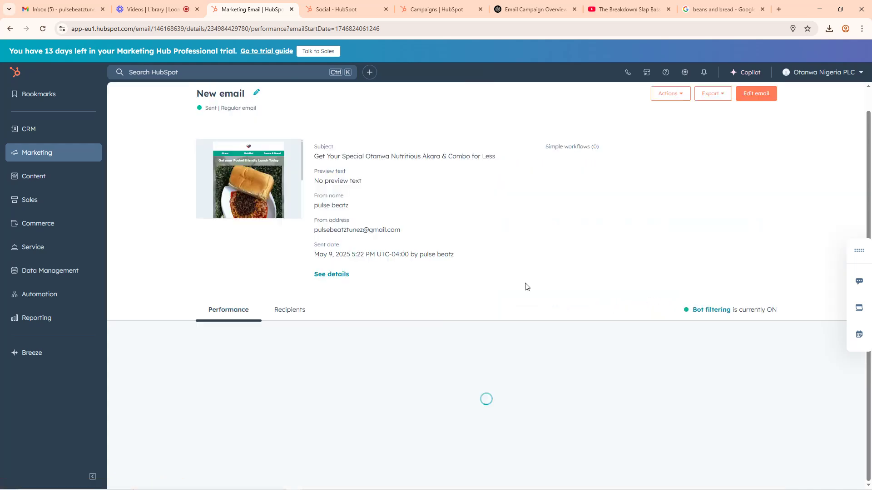
{"action": "scroll", "coordinate": [540, 352], "scroll_direction": "down", "scroll_amount": 7}
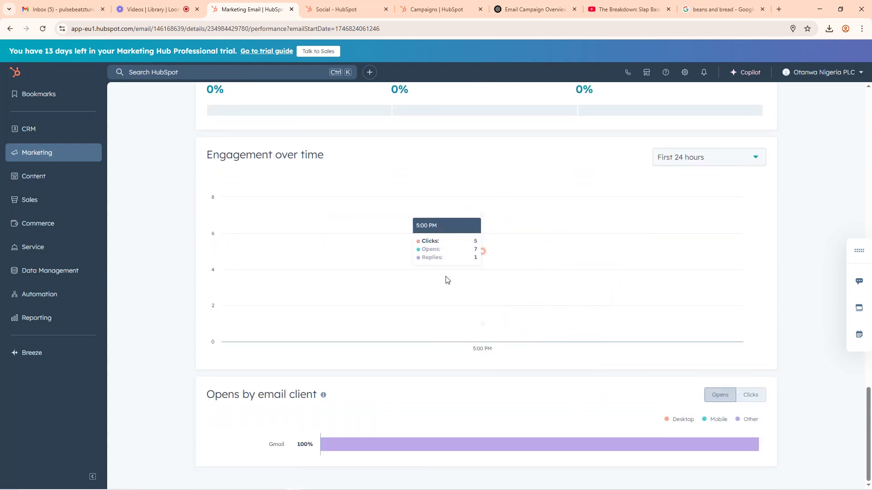
{"action": "scroll", "coordinate": [446, 236], "scroll_direction": "up", "scroll_amount": 10}
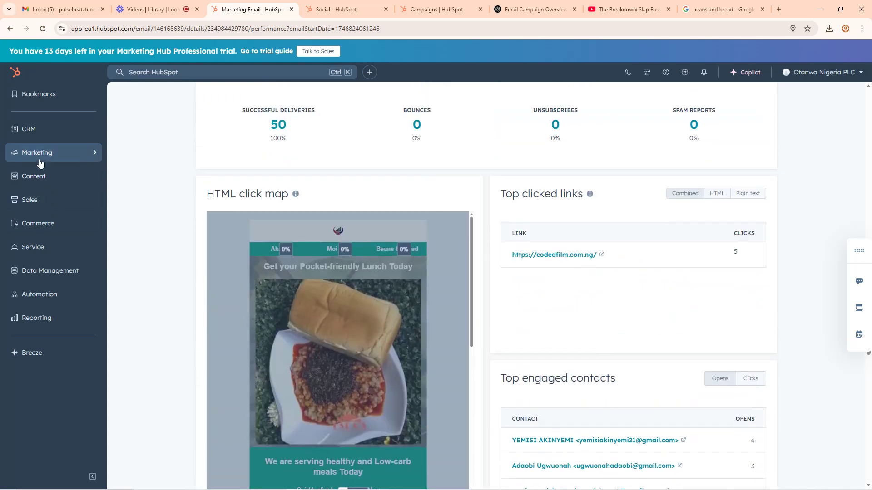
Step: Open HubSpot's marketing forms list and review each form's spam submissions and form submissions
{"action": "mouse_move", "coordinate": [52, 155]}
{"action": "left_click", "coordinate": [129, 254]}
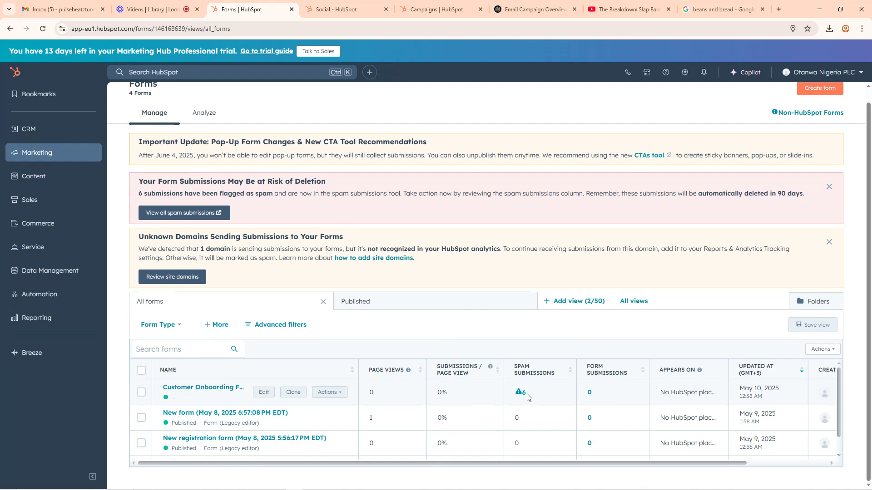
{"action": "scroll", "coordinate": [527, 397], "scroll_direction": "down", "scroll_amount": 1}
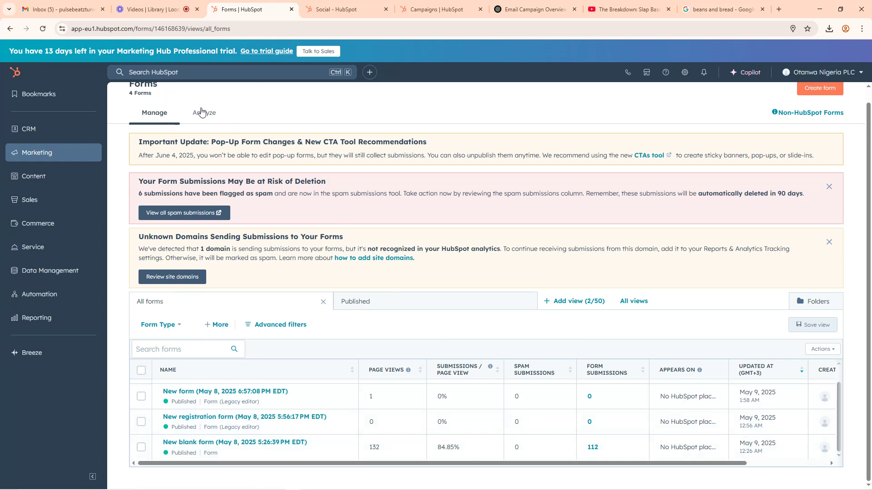
Step: Look over HubSpot's content options and switch to the Loom video library
{"action": "mouse_move", "coordinate": [43, 179]}
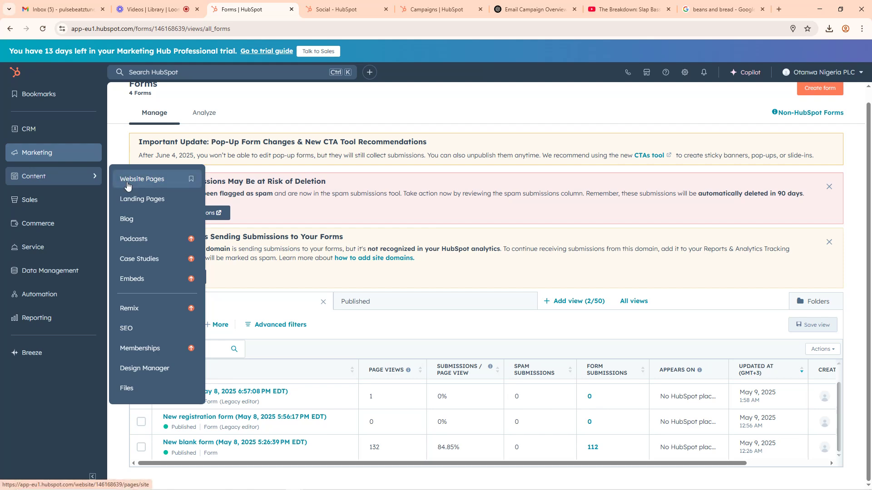
{"action": "left_click", "coordinate": [184, 8]}
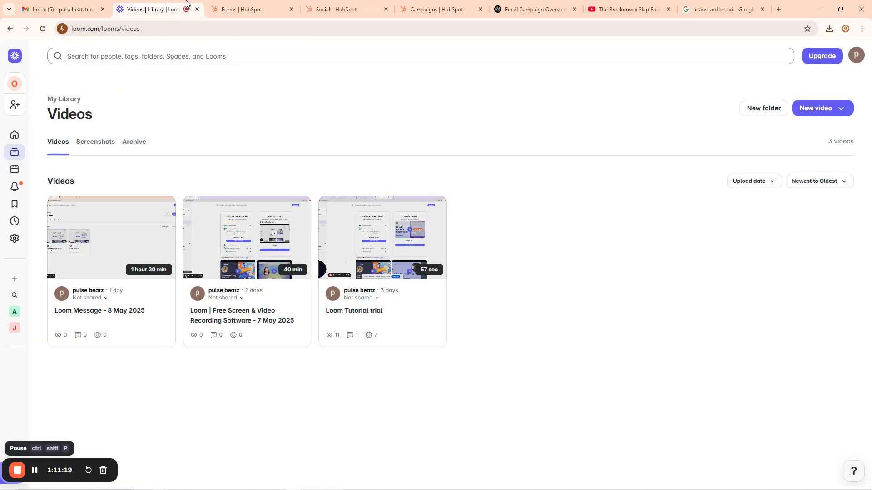